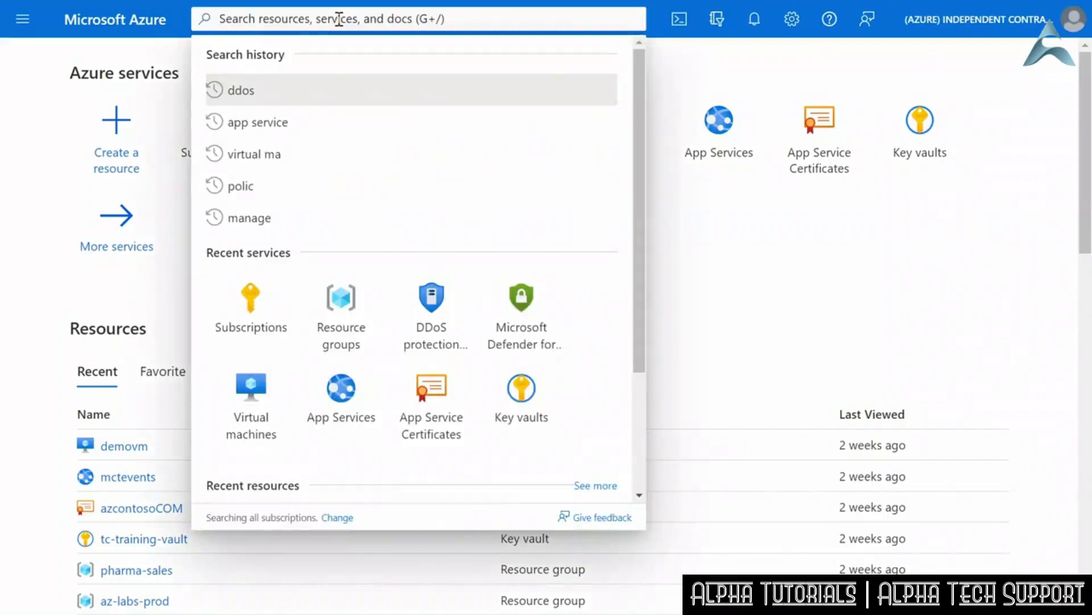
- Search for the App Service plans service, open it, and start creating a new plan
{"action": "type", "text": "a"}
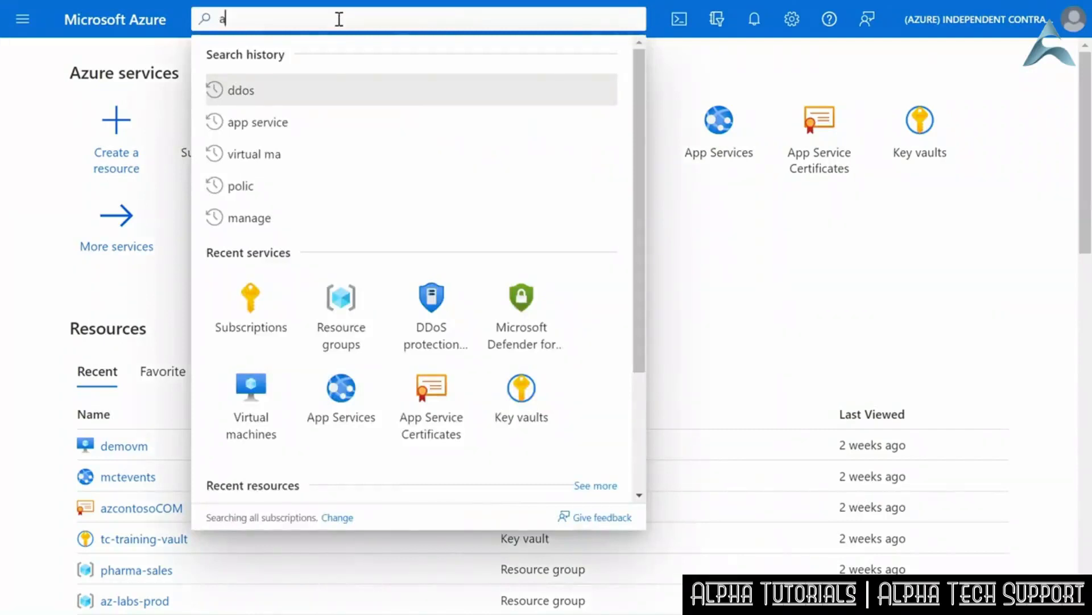
{"action": "type", "text": "pp se"}
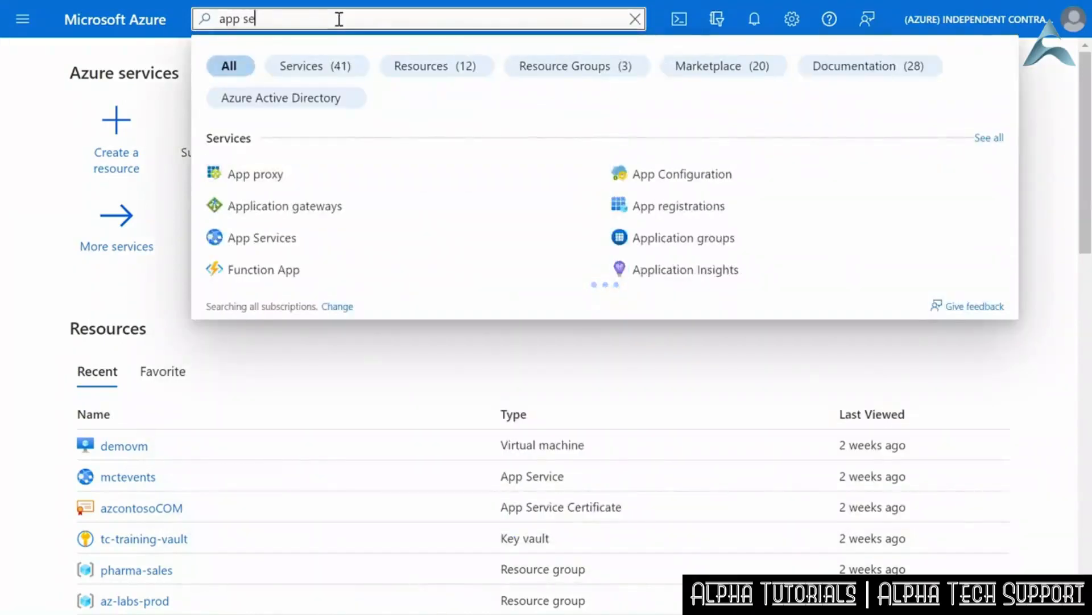
{"action": "type", "text": "rvice pla"}
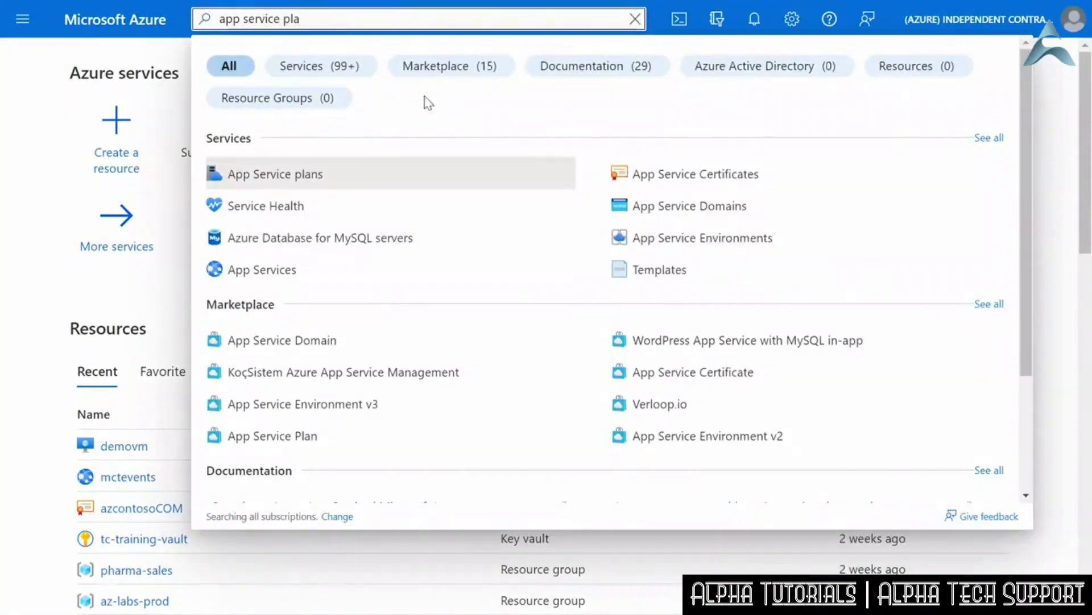
{"action": "left_click", "coordinate": [291, 182]}
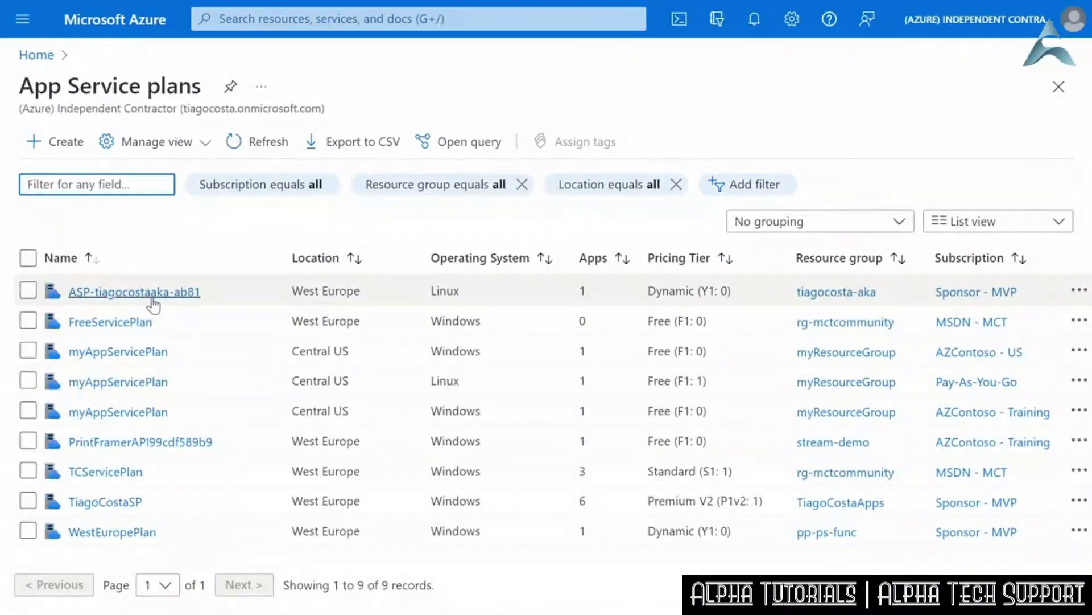
{"action": "left_click", "coordinate": [54, 145]}
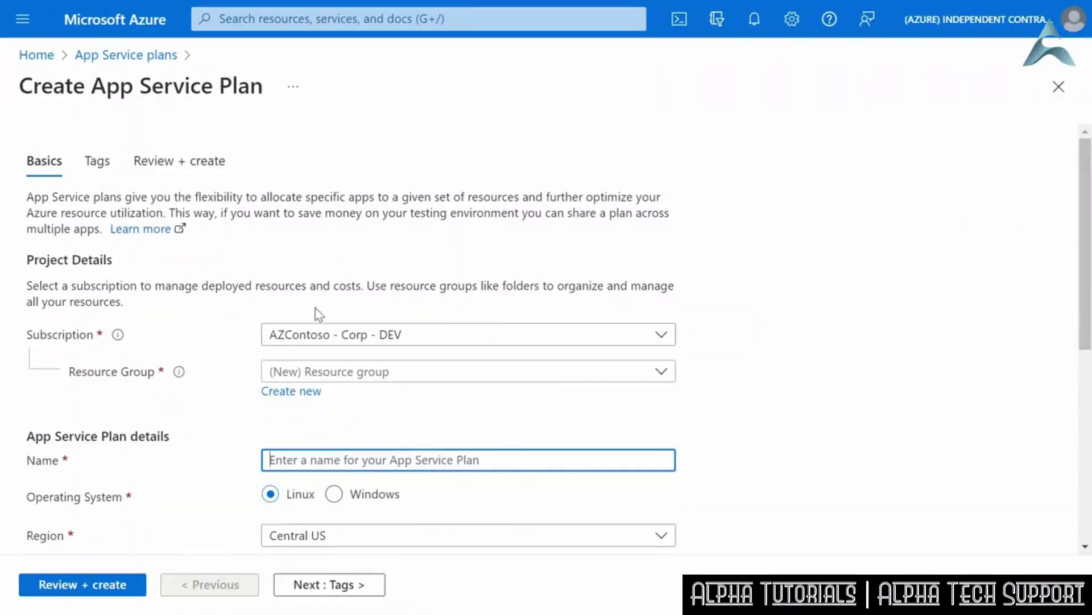
- Set the plan's subscription to AZContoso - Training and create a new resource group named lil-demo for it
{"action": "left_click", "coordinate": [421, 342]}
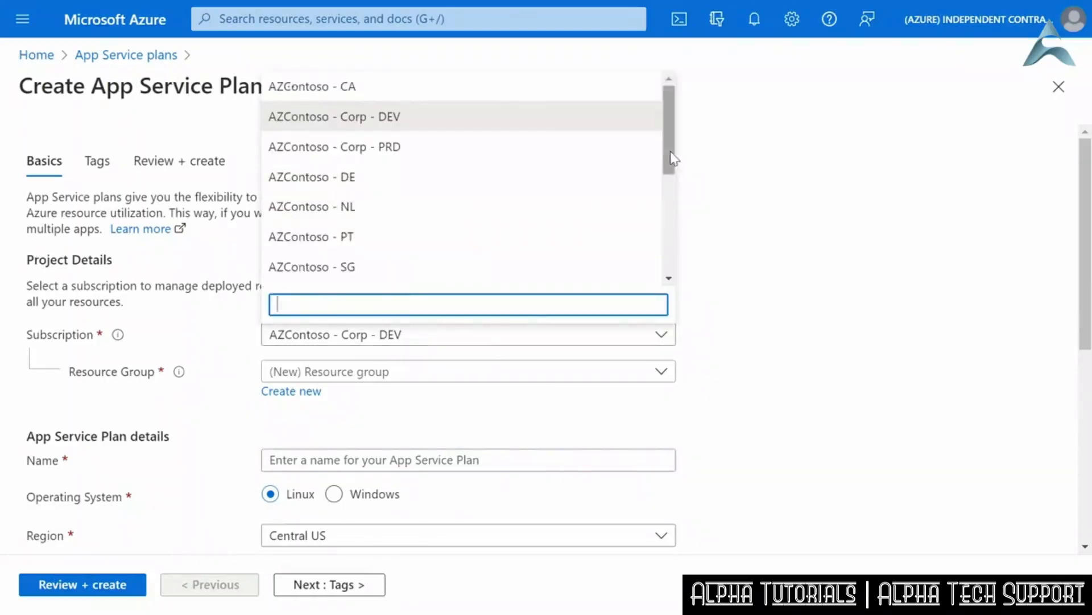
{"action": "scroll", "coordinate": [455, 200], "scroll_direction": "down", "scroll_amount": 3}
{"action": "left_click", "coordinate": [442, 196]}
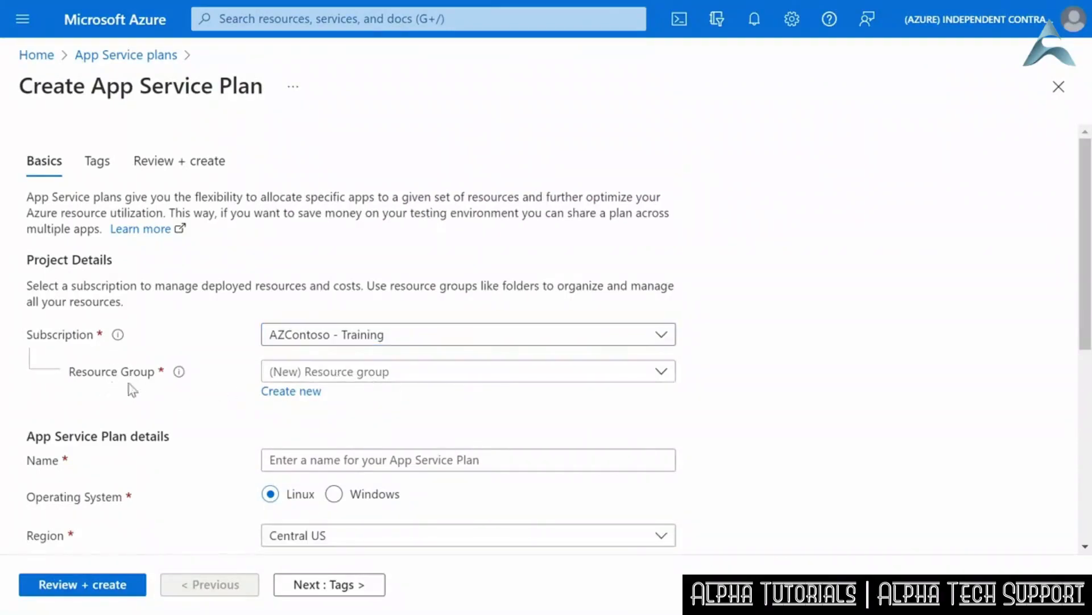
{"action": "left_click", "coordinate": [293, 391]}
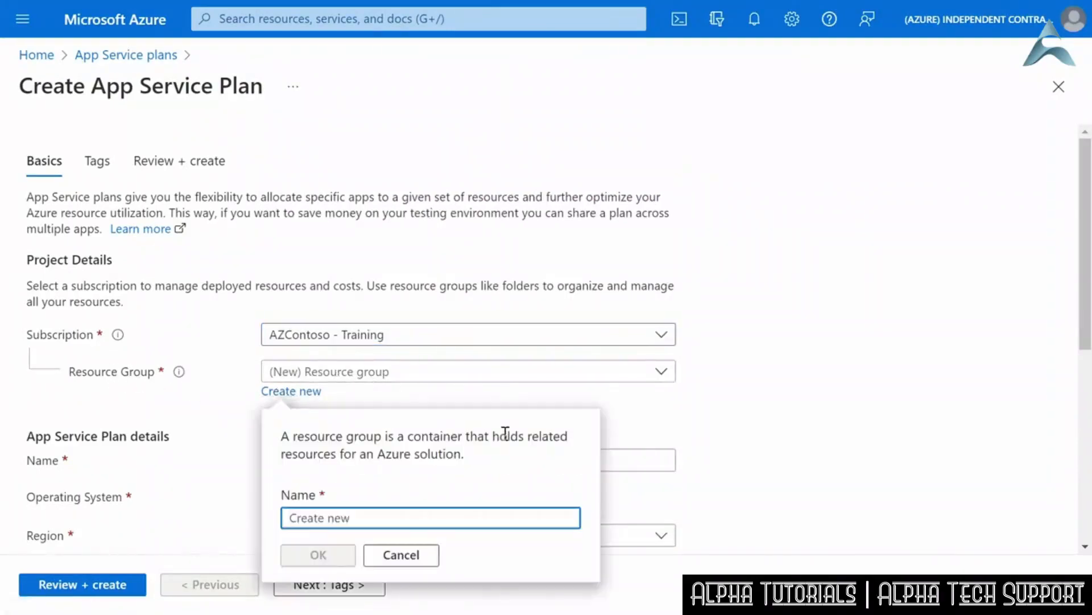
{"action": "type", "text": "I"}
{"action": "type", "text": "il-demo"}
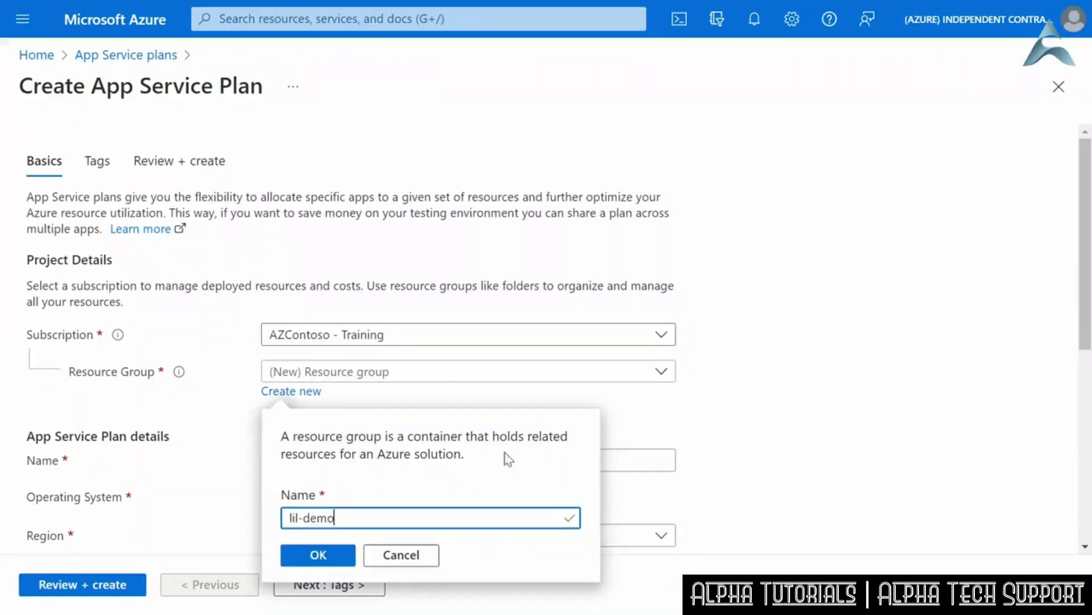
{"action": "left_click", "coordinate": [329, 557]}
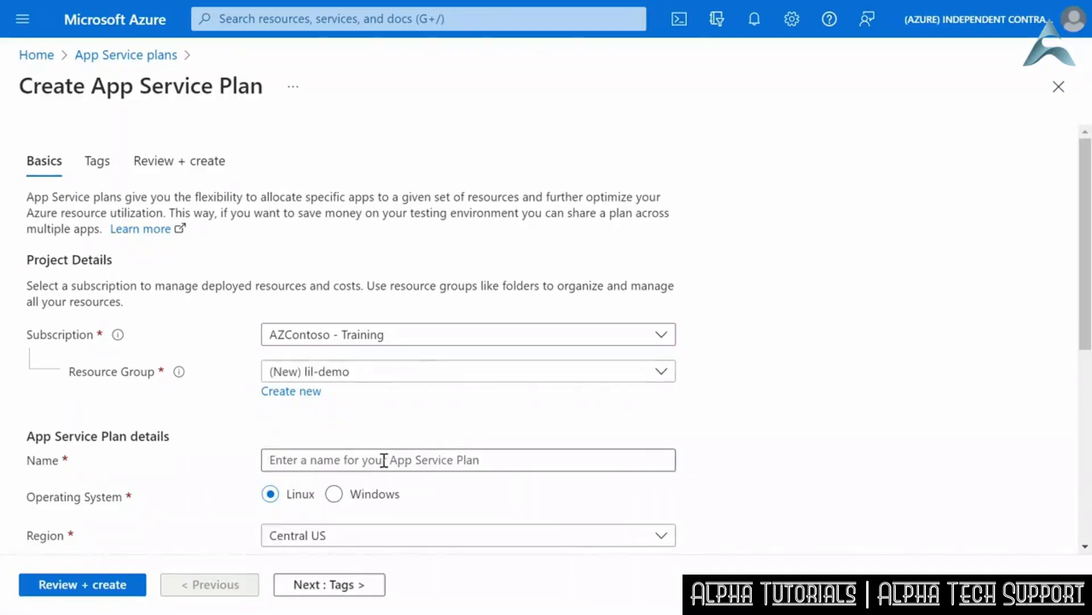
- Name the App Service plan lildemo-asp and set its region to East US
{"action": "left_click", "coordinate": [383, 460]}
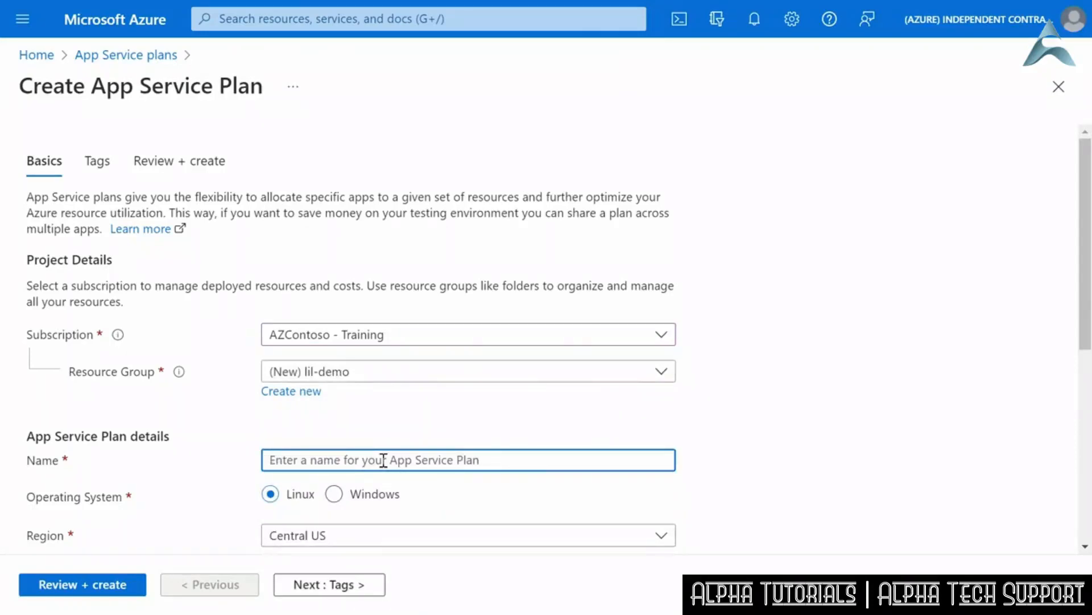
{"action": "type", "text": "lildemo-asp"}
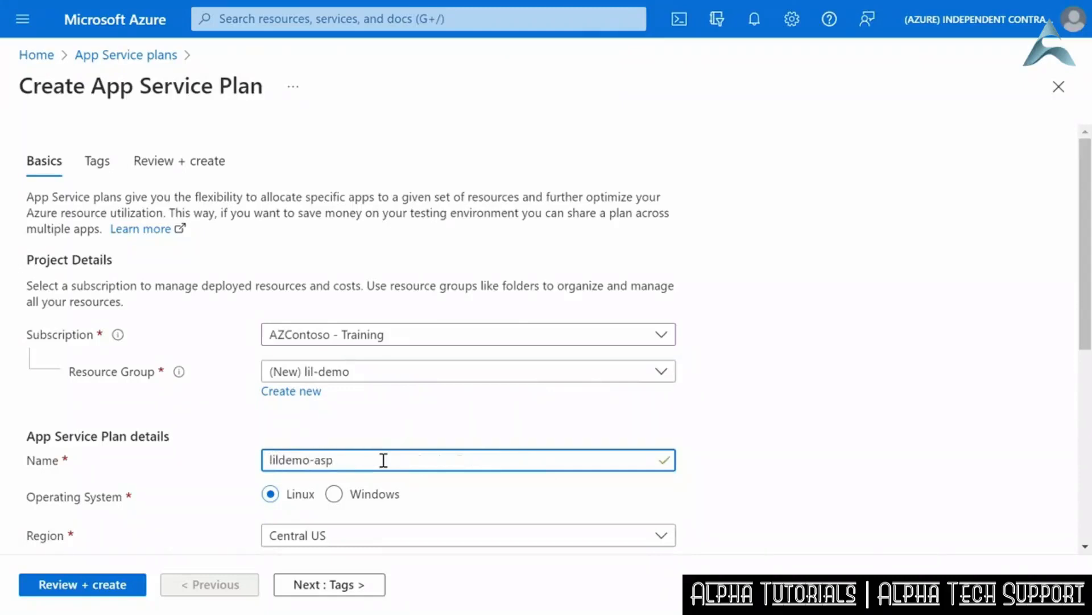
{"action": "scroll", "coordinate": [476, 475], "scroll_direction": "down", "scroll_amount": 5}
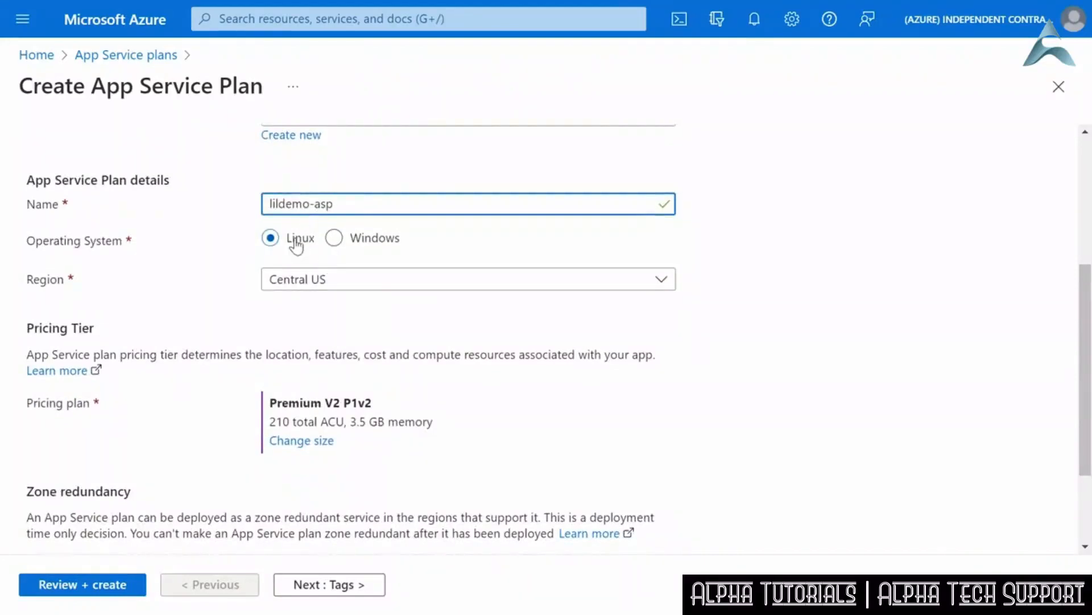
{"action": "left_click", "coordinate": [339, 281]}
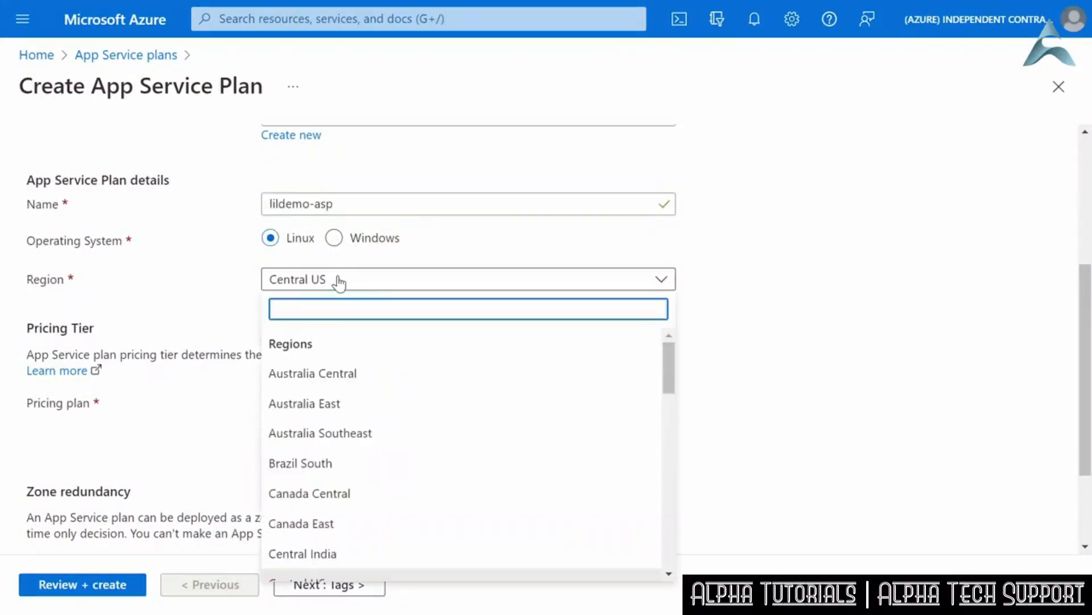
{"action": "type", "text": "east"}
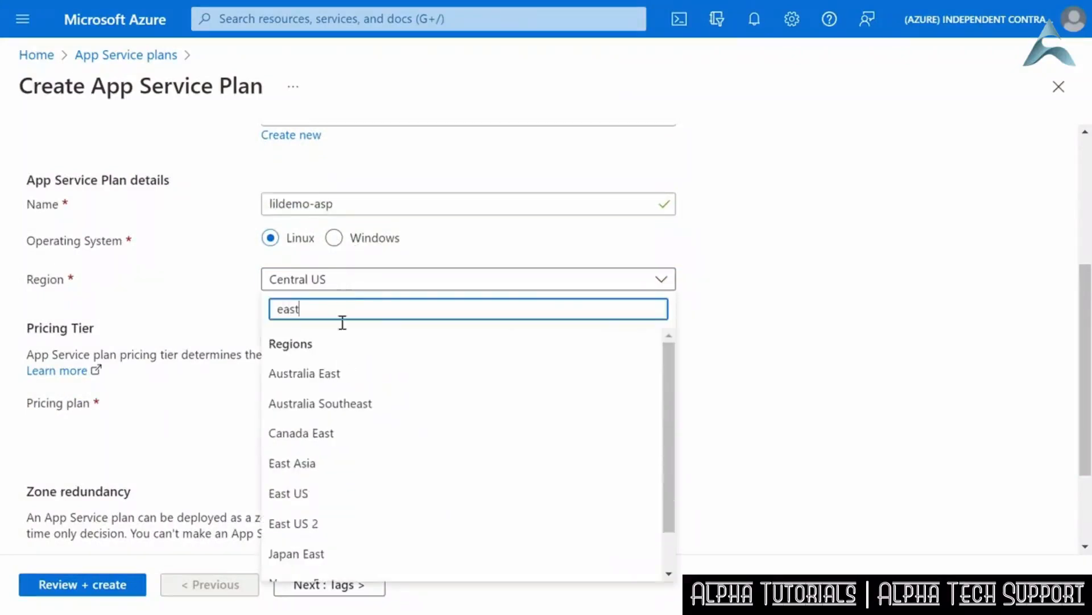
{"action": "left_click", "coordinate": [305, 495]}
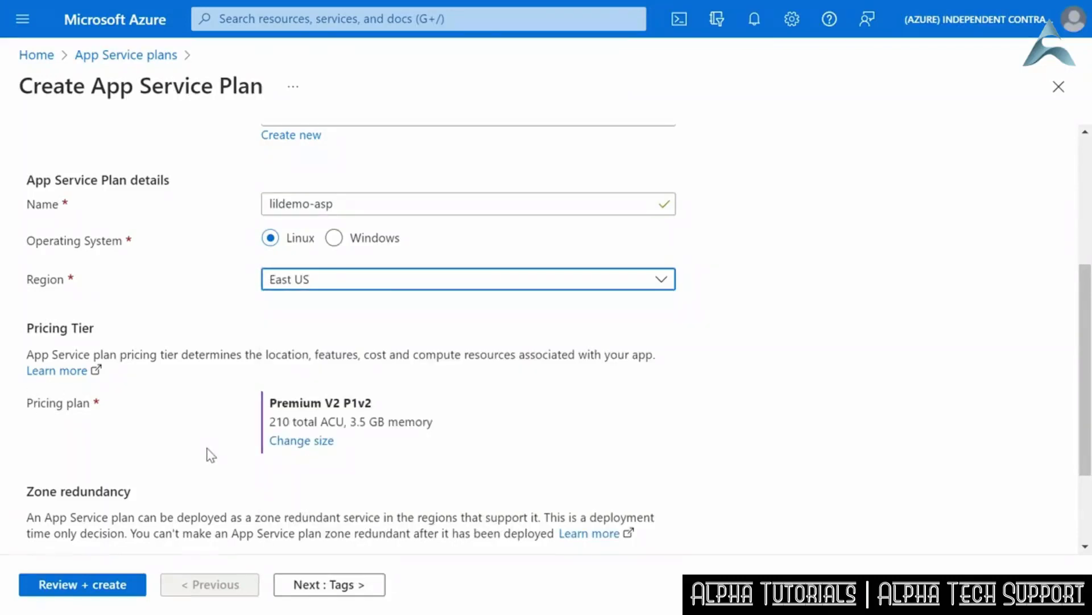
- Examine the recommended and additional pricing tiers for Dev / Test and Production, and look at the Isolated options
{"action": "left_click", "coordinate": [293, 441]}
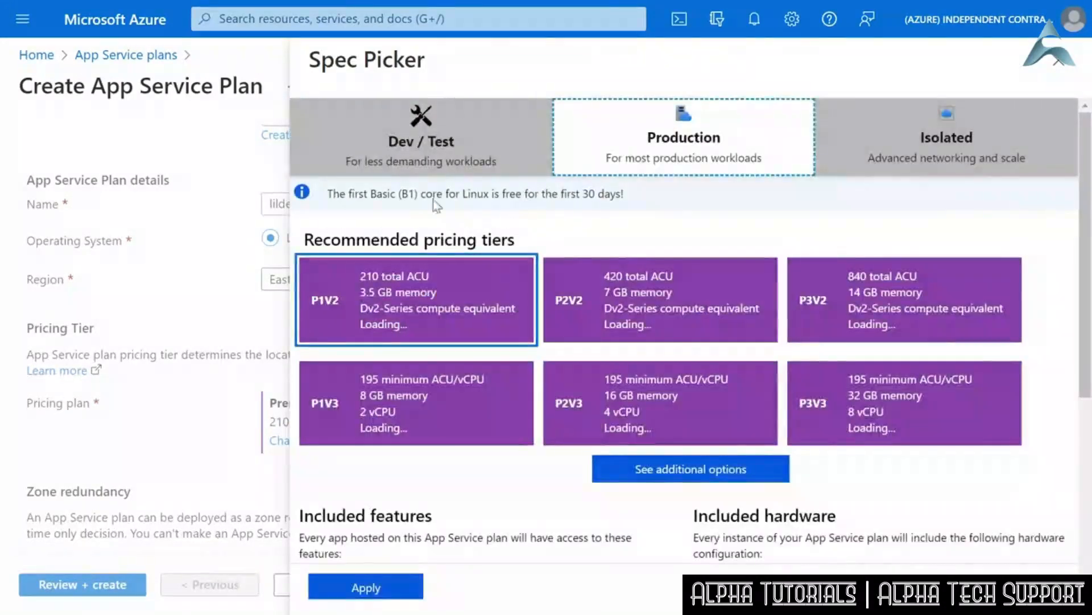
{"action": "left_click", "coordinate": [403, 161]}
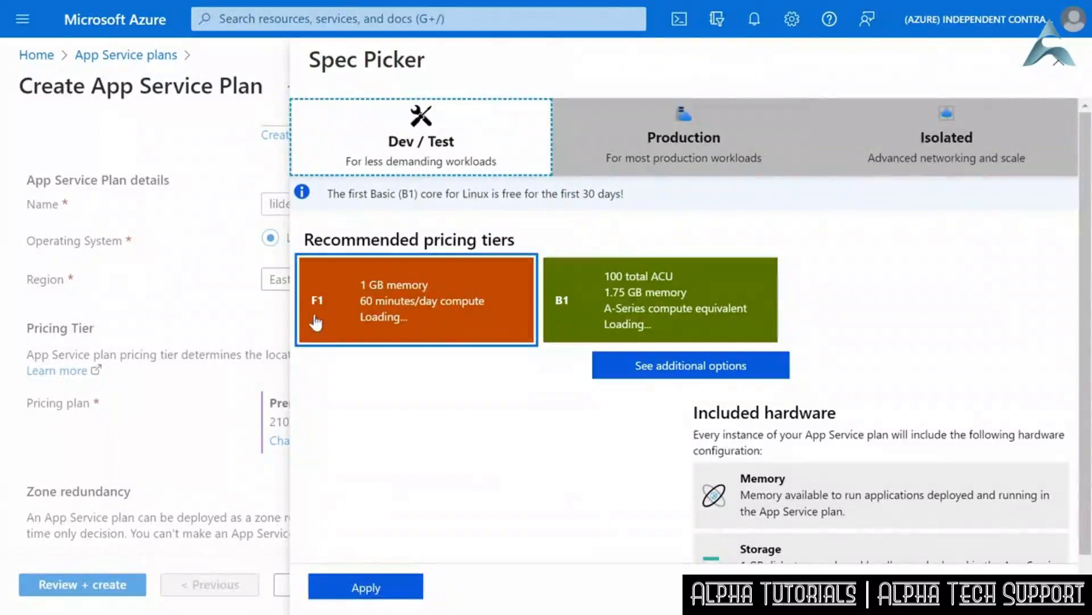
{"action": "left_click", "coordinate": [575, 306]}
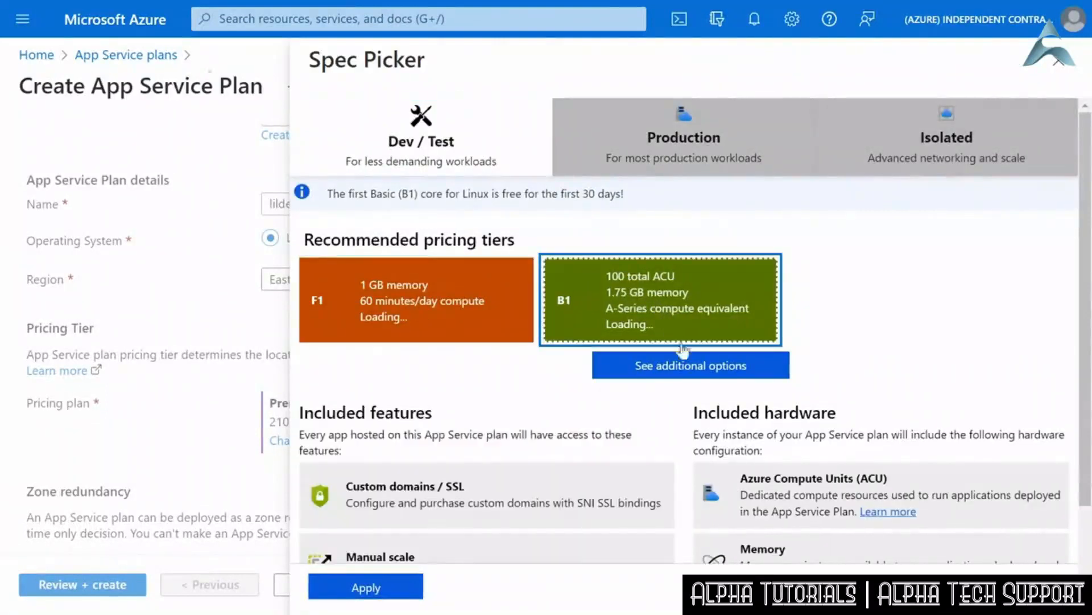
{"action": "left_click", "coordinate": [688, 366]}
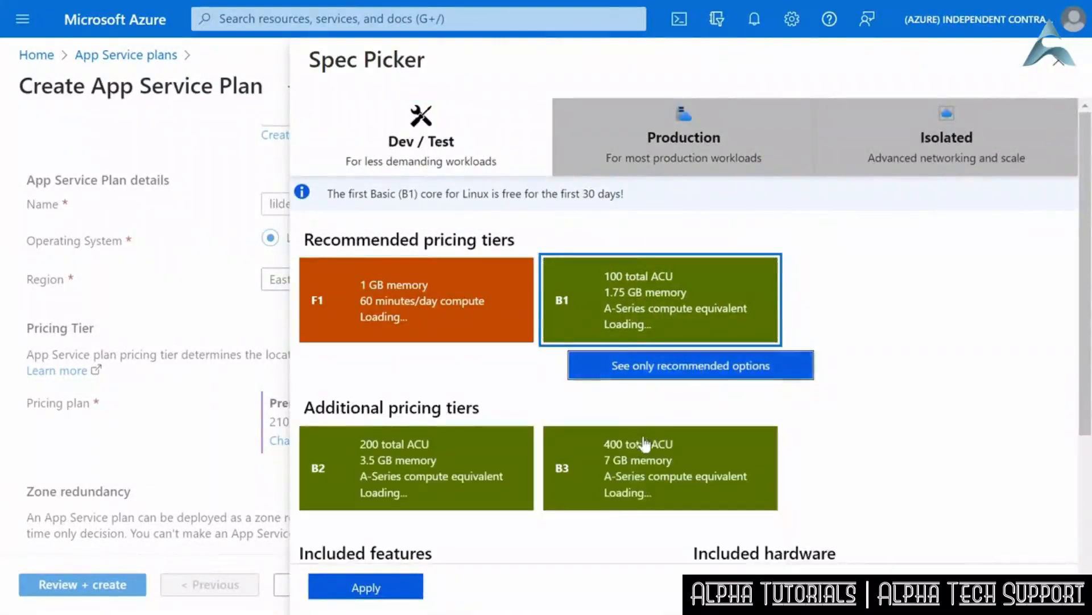
{"action": "scroll", "coordinate": [644, 446], "scroll_direction": "down", "scroll_amount": 1}
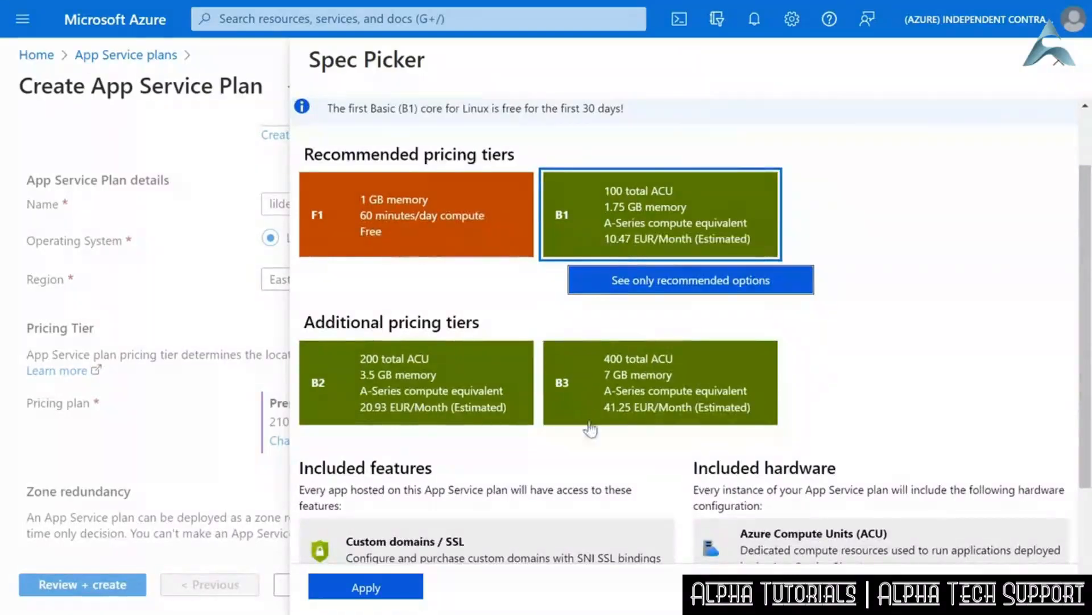
{"action": "scroll", "coordinate": [599, 441], "scroll_direction": "up", "scroll_amount": 1}
{"action": "left_click", "coordinate": [668, 142]}
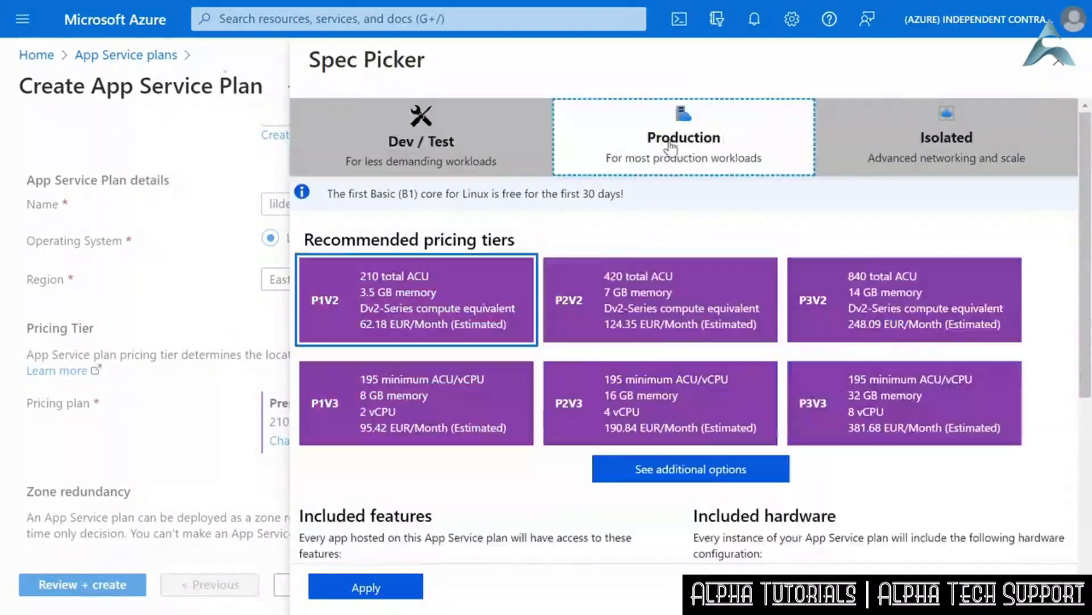
{"action": "left_click", "coordinate": [642, 474]}
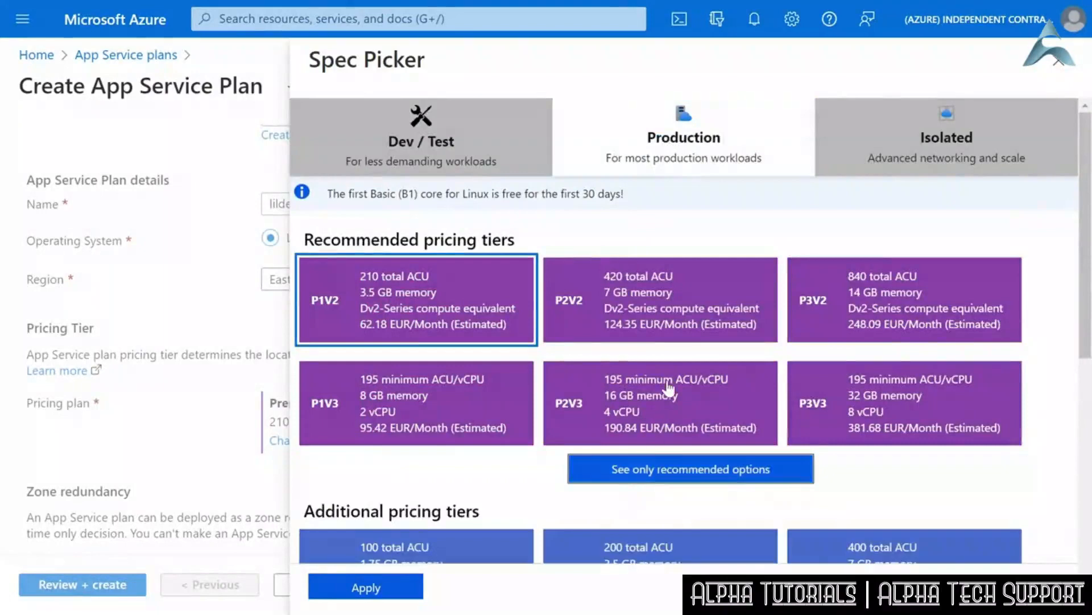
{"action": "scroll", "coordinate": [663, 387], "scroll_direction": "down", "scroll_amount": 4}
{"action": "scroll", "coordinate": [668, 388], "scroll_direction": "up", "scroll_amount": 4}
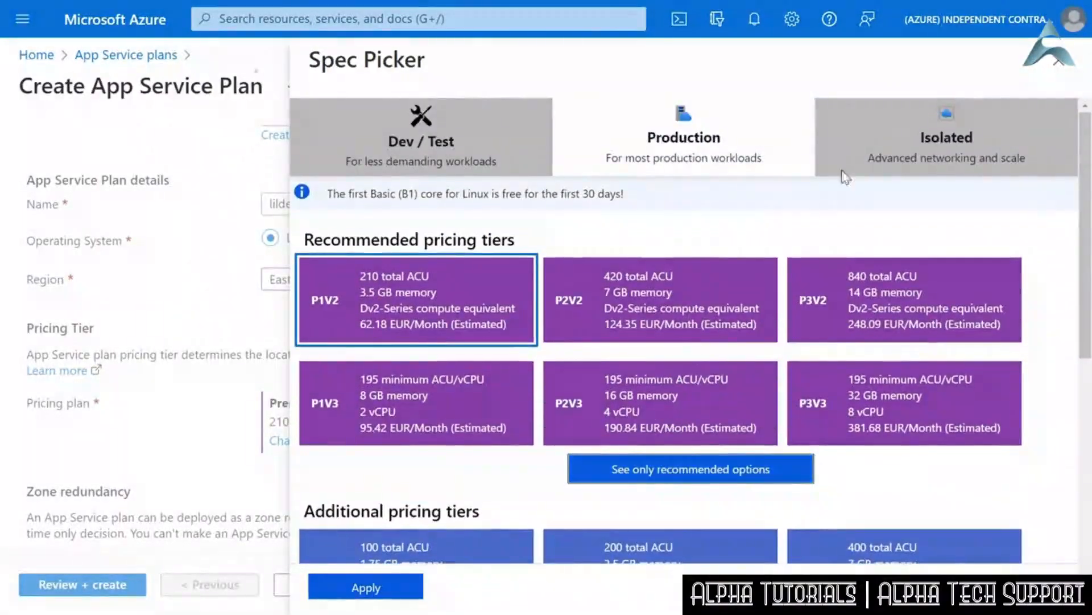
{"action": "left_click", "coordinate": [936, 140]}
{"action": "left_click", "coordinate": [642, 149]}
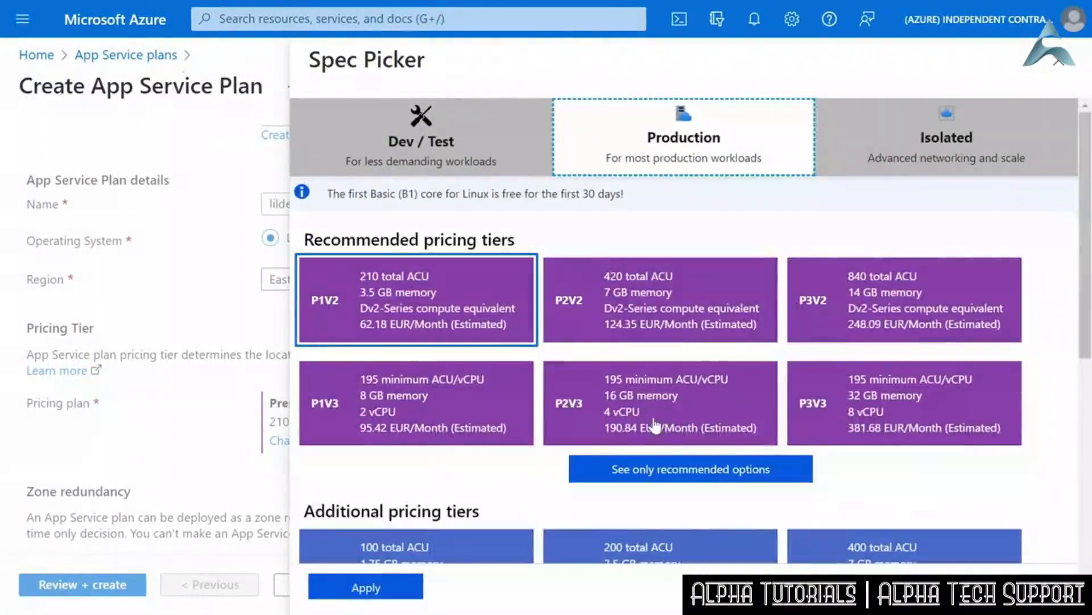
- Select the P1V2 production tier, review its included features and hardware, and apply it to the plan
{"action": "left_click", "coordinate": [420, 312]}
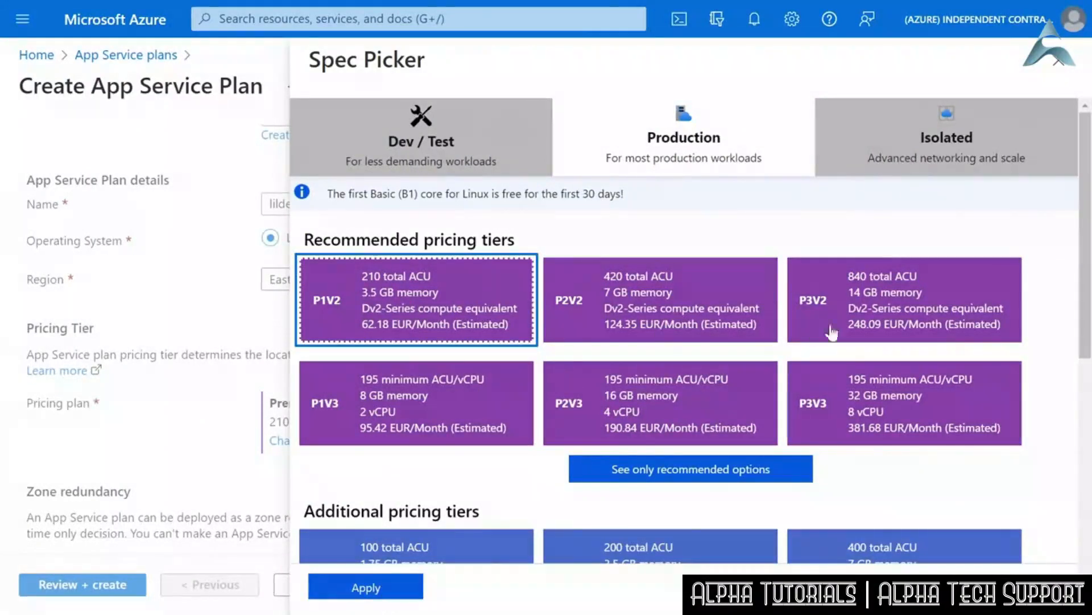
{"action": "left_click_drag", "start_coordinate": [1085, 331], "coordinate": [1086, 552]}
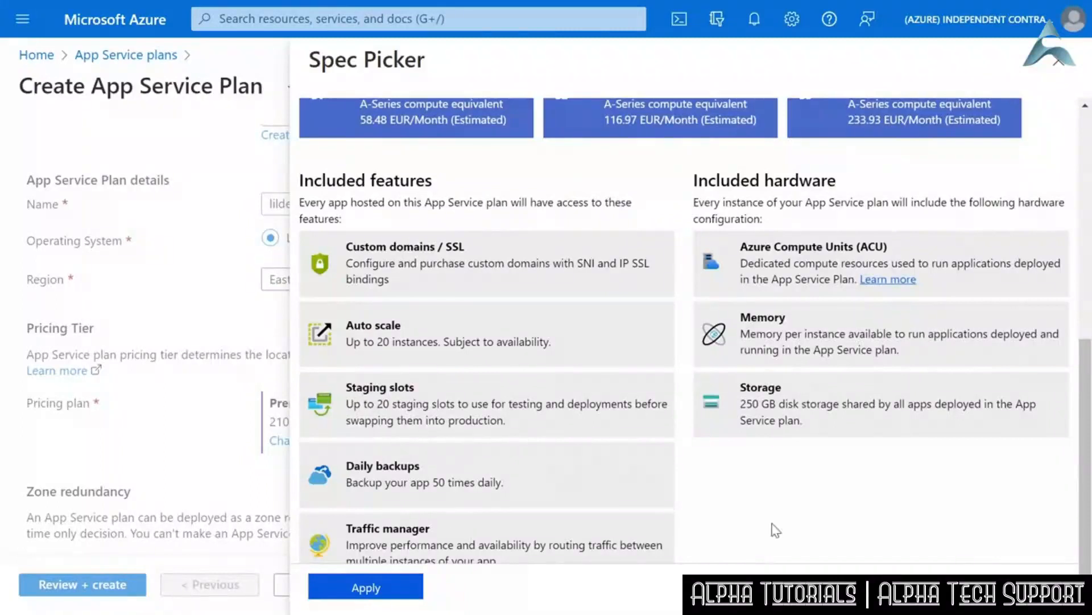
{"action": "scroll", "coordinate": [773, 527], "scroll_direction": "down", "scroll_amount": 1}
{"action": "left_click", "coordinate": [367, 586]}
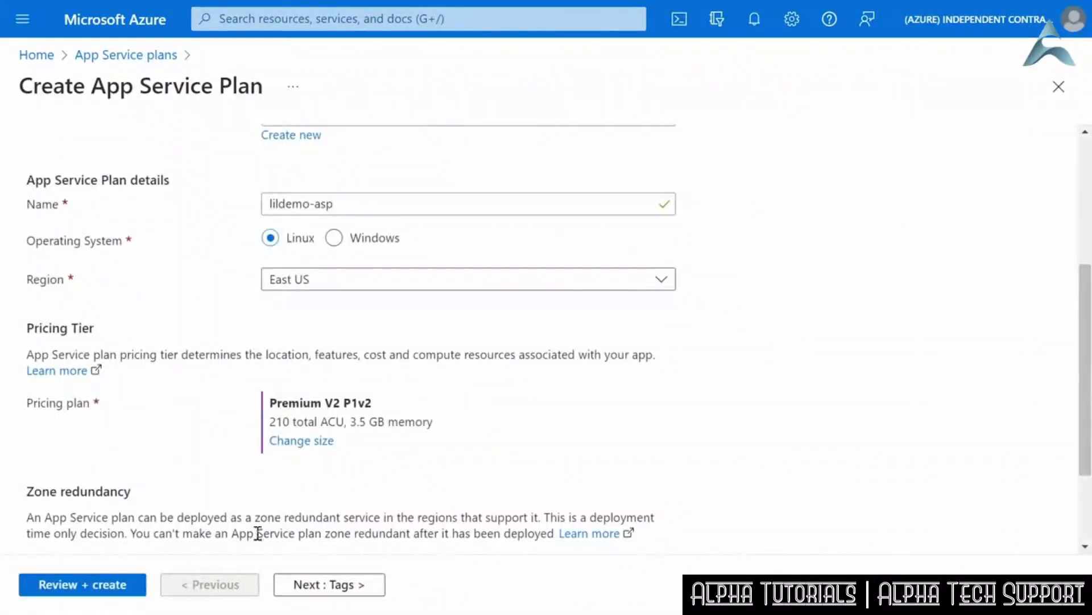
- Review and create the App Service plan, and open the Apps page of the deployed lildemo-asp resource
{"action": "left_click", "coordinate": [94, 584]}
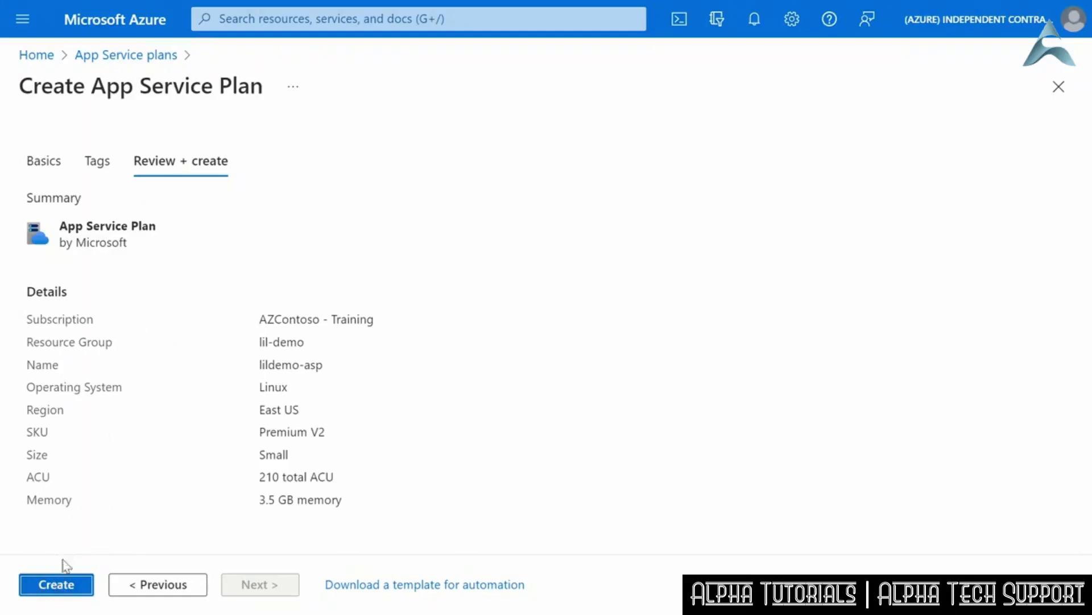
{"action": "left_click", "coordinate": [57, 585]}
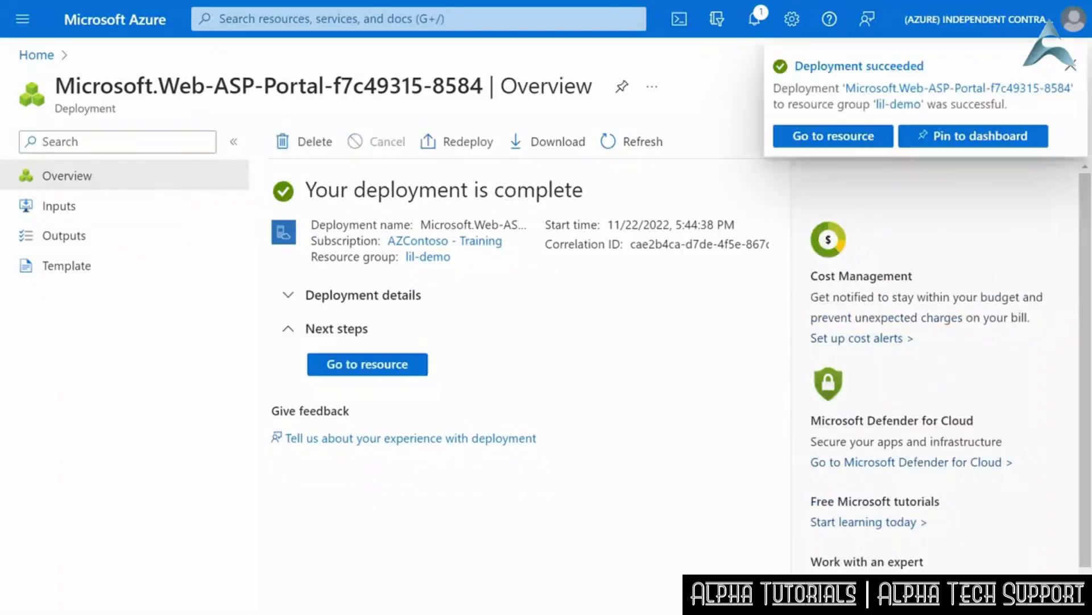
{"action": "left_click", "coordinate": [371, 369]}
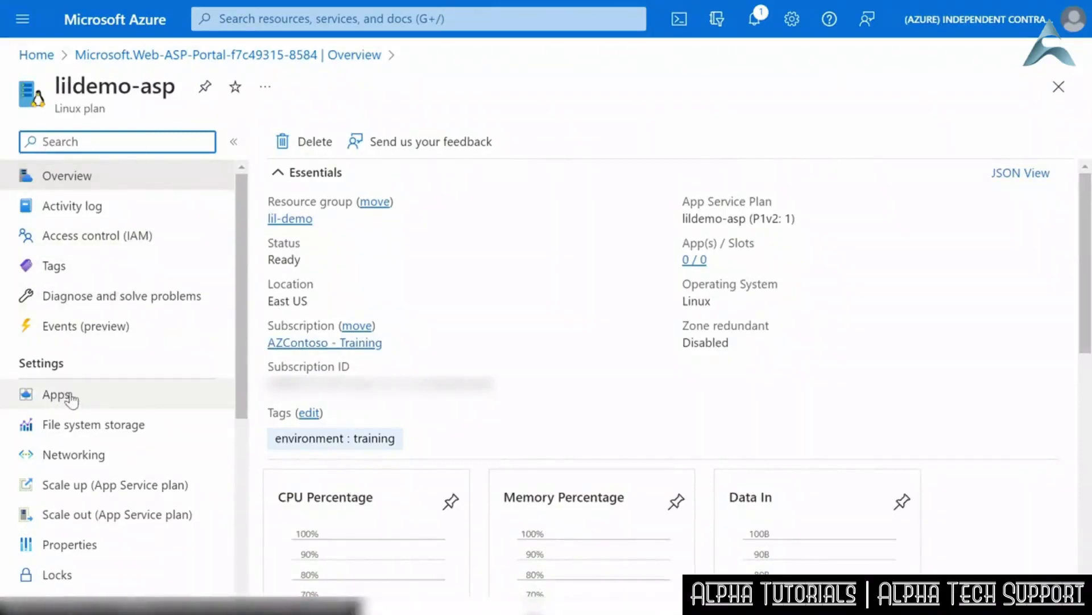
{"action": "left_click", "coordinate": [70, 395]}
{"action": "left_click", "coordinate": [81, 402]}
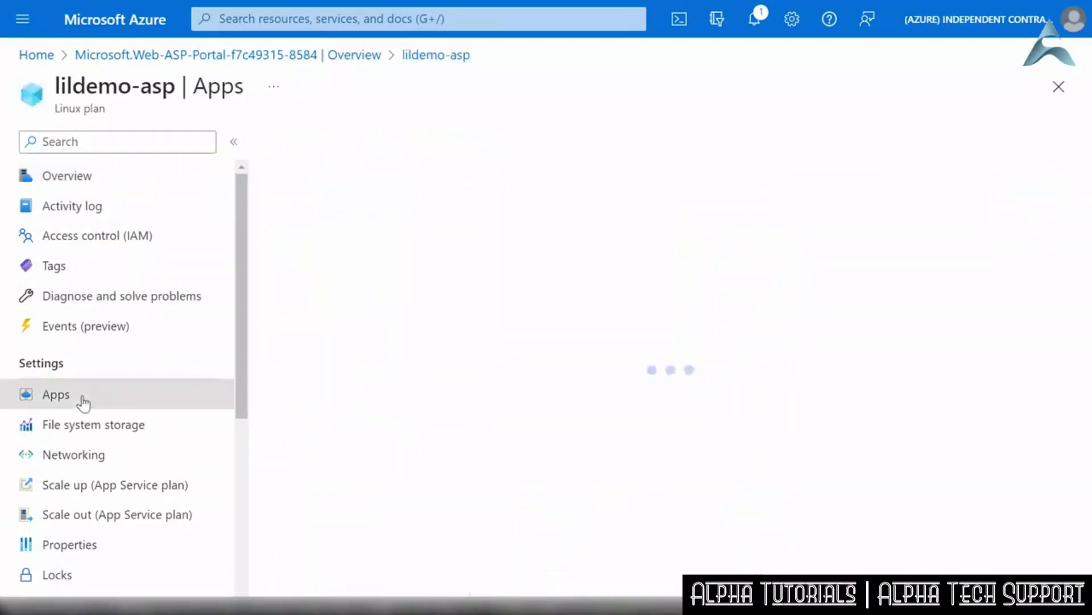
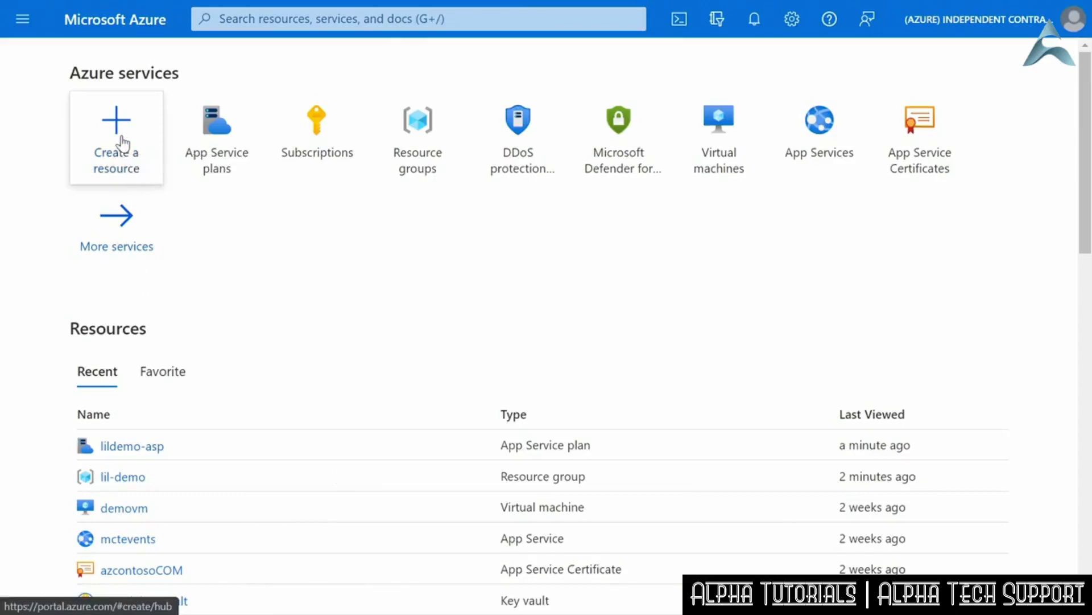
- Find Logic App in the marketplace by searching for "logic app" and begin creating one with the Logic App plan
{"action": "left_click", "coordinate": [125, 130]}
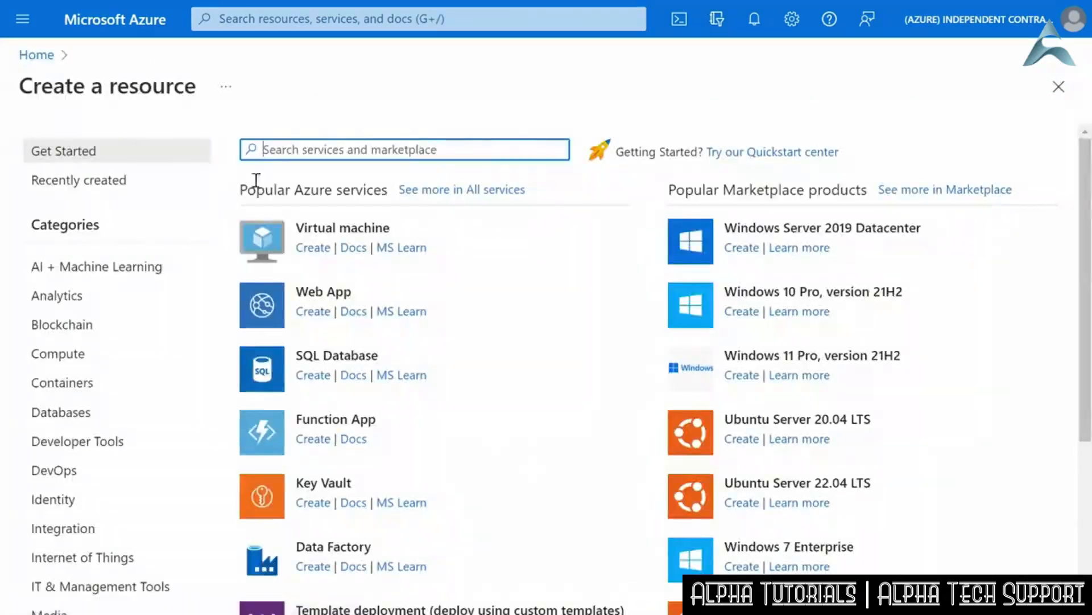
{"action": "type", "text": "logic app"}
{"action": "left_click", "coordinate": [301, 211]}
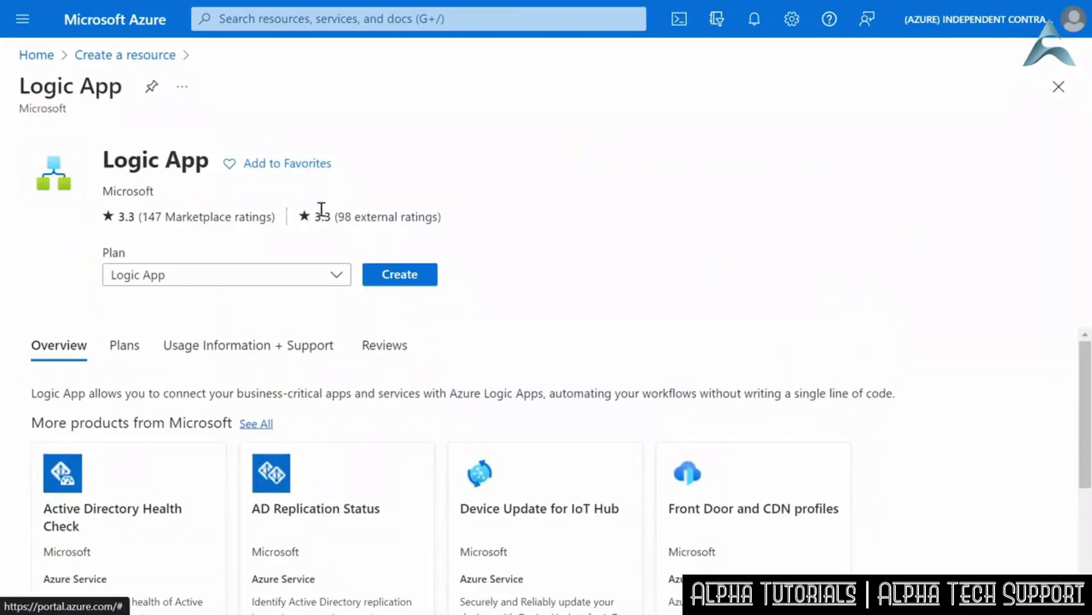
{"action": "left_click", "coordinate": [402, 275]}
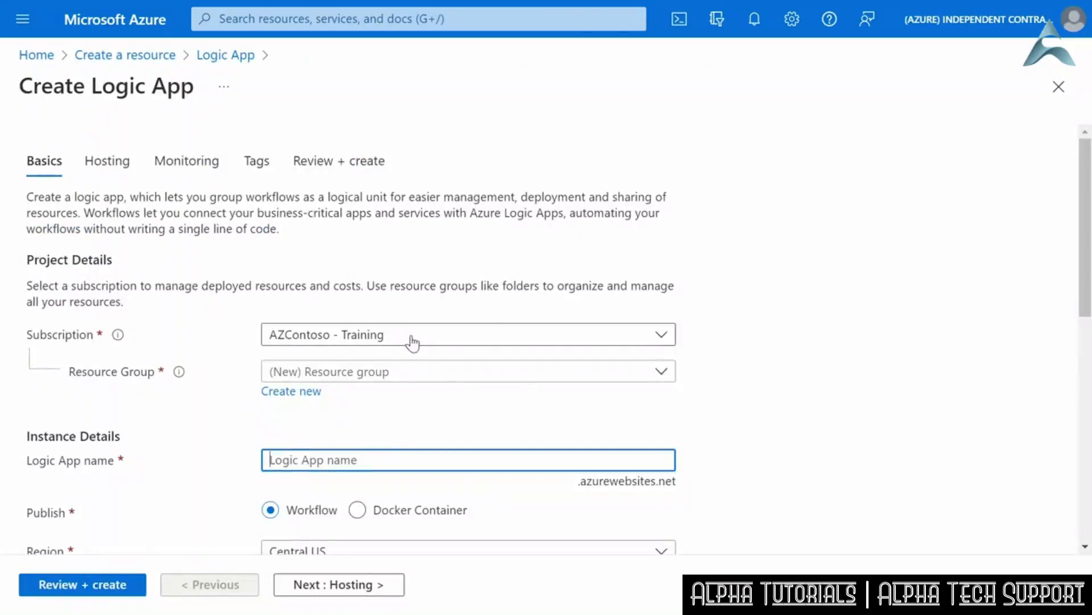
- Assign the logic app to the lil-demo resource group and name it lildemologicapp
{"action": "left_click", "coordinate": [433, 374]}
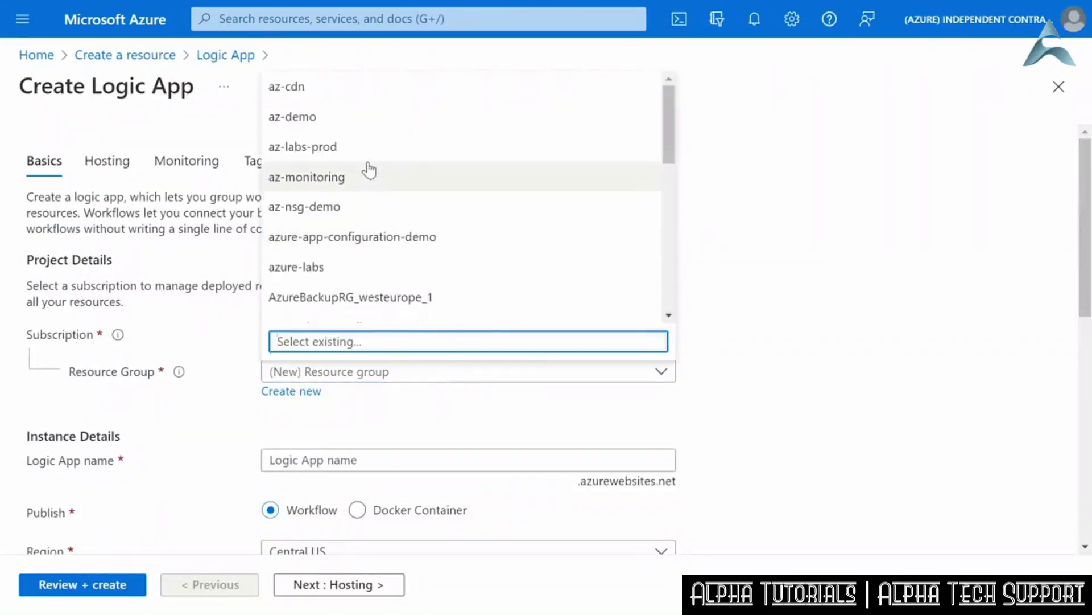
{"action": "scroll", "coordinate": [371, 177], "scroll_direction": "down", "scroll_amount": 5}
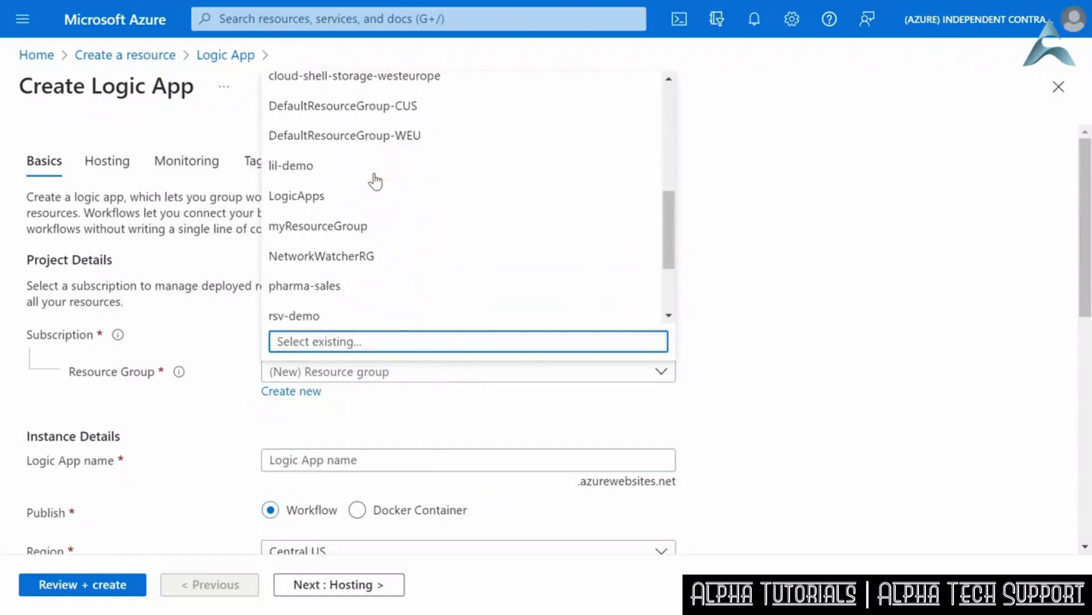
{"action": "left_click", "coordinate": [300, 178]}
{"action": "left_click", "coordinate": [427, 461]}
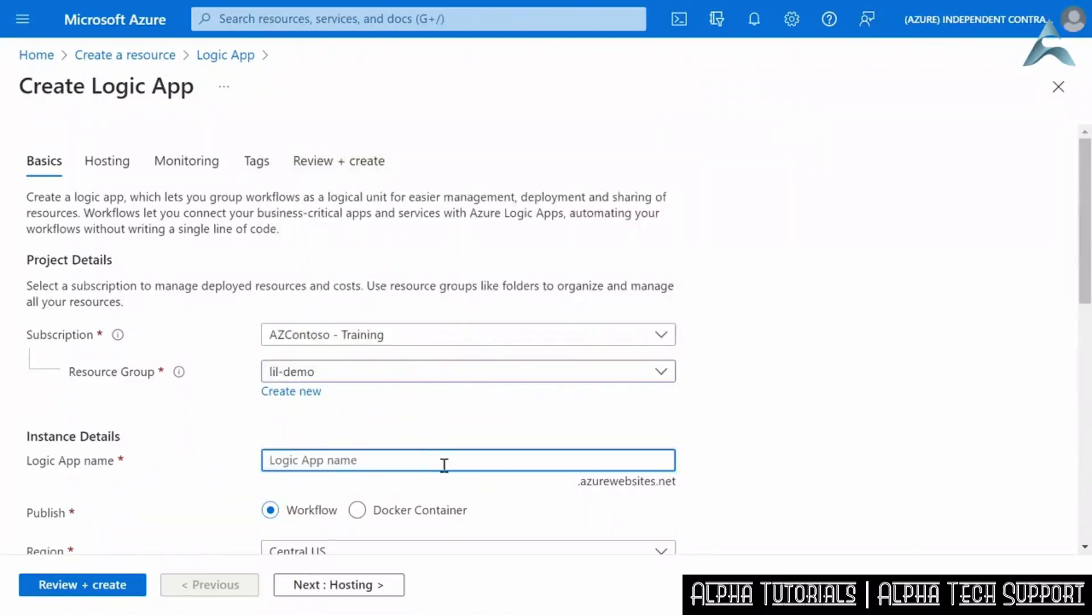
{"action": "type", "text": "lildemo"}
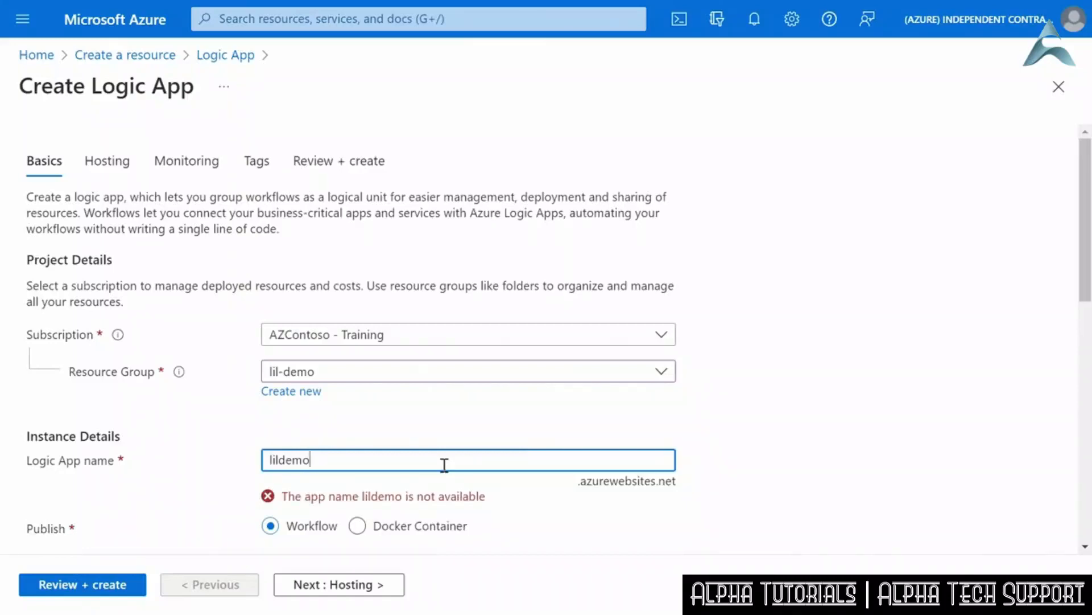
{"action": "type", "text": "logicapp"}
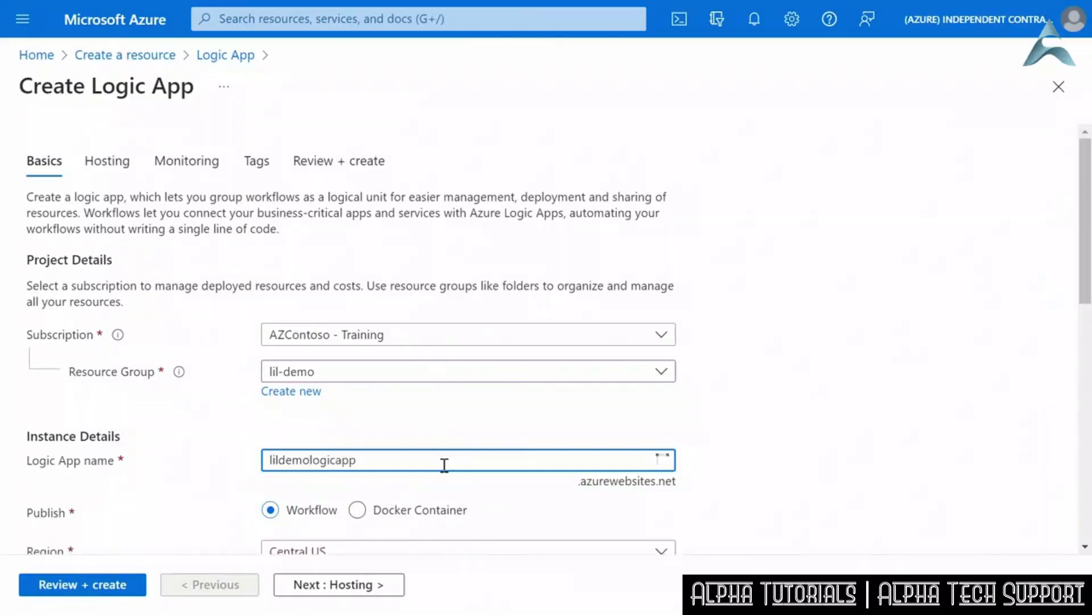
{"action": "left_click", "coordinate": [767, 464]}
- Set the logic app's region to East US and its plan type to Consumption
{"action": "scroll", "coordinate": [763, 464], "scroll_direction": "down", "scroll_amount": 5}
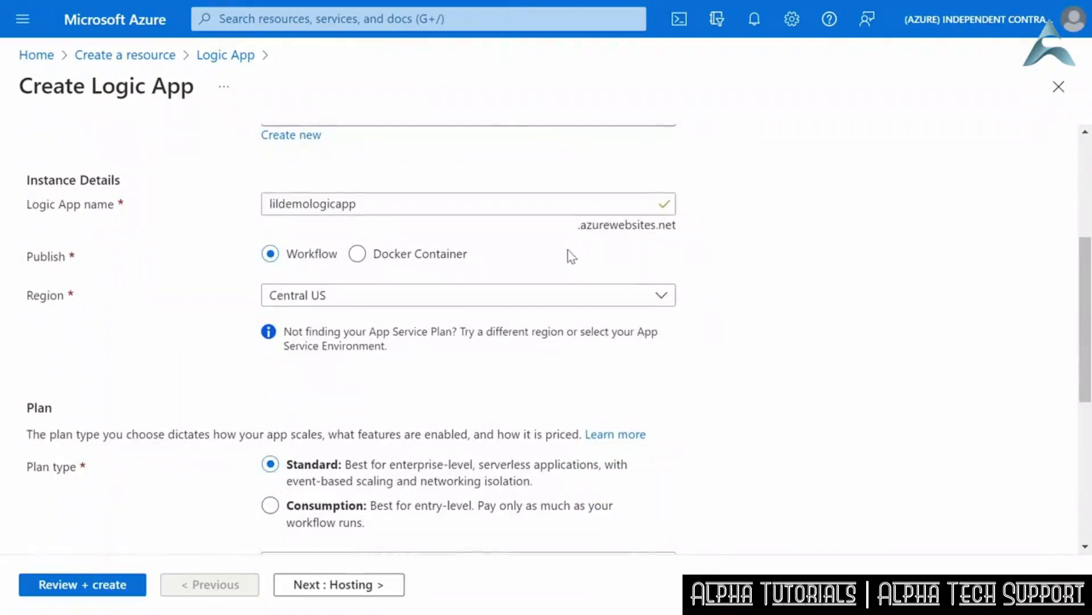
{"action": "scroll", "coordinate": [565, 279], "scroll_direction": "up", "scroll_amount": 2}
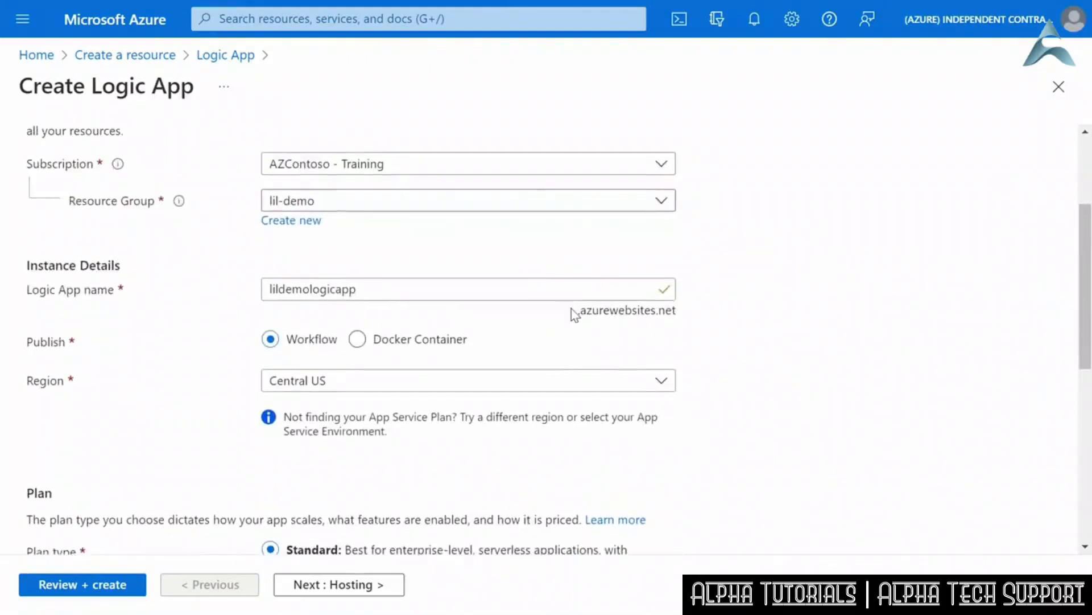
{"action": "scroll", "coordinate": [576, 328], "scroll_direction": "down", "scroll_amount": 2}
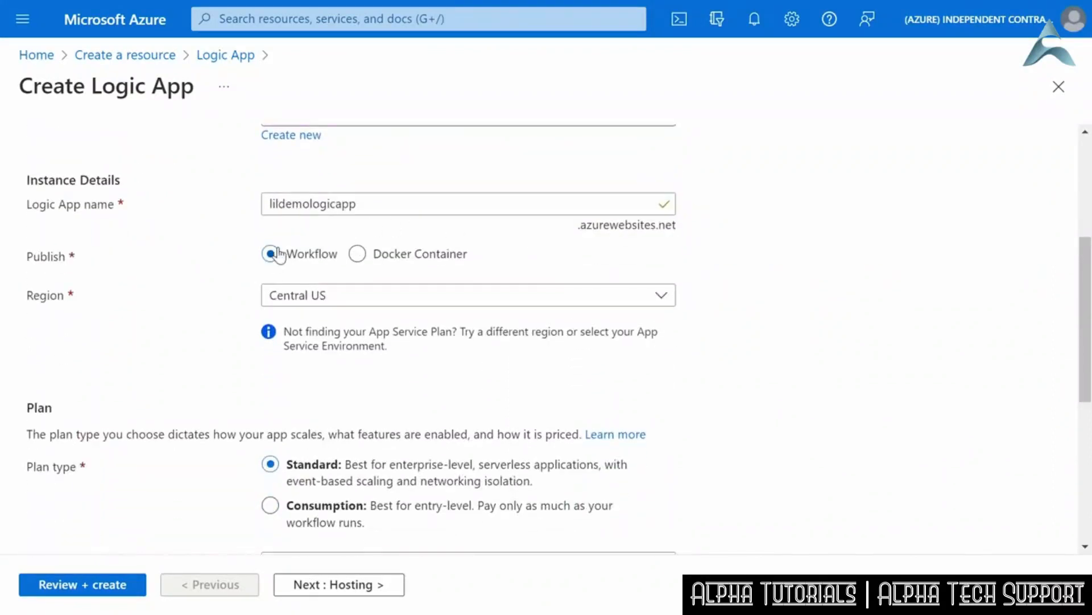
{"action": "left_click", "coordinate": [334, 296]}
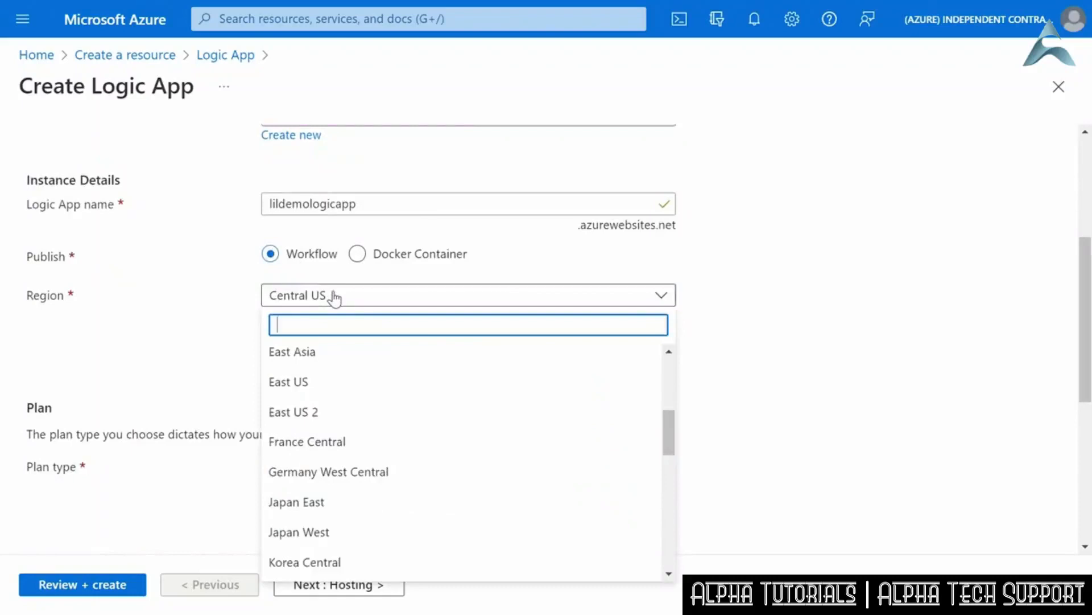
{"action": "left_click", "coordinate": [324, 380]}
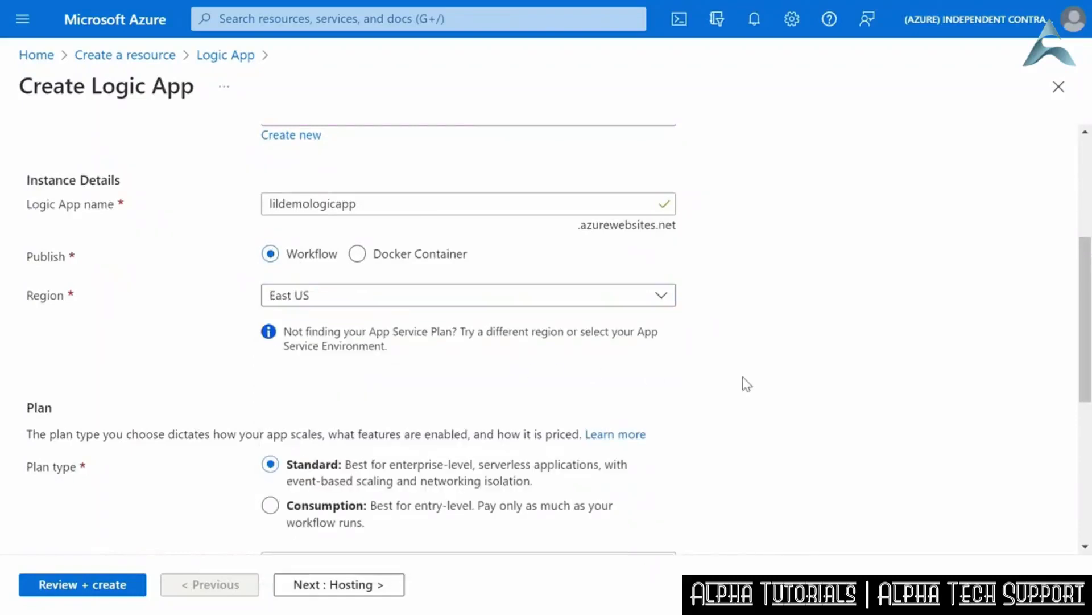
{"action": "scroll", "coordinate": [676, 405], "scroll_direction": "down", "scroll_amount": 3}
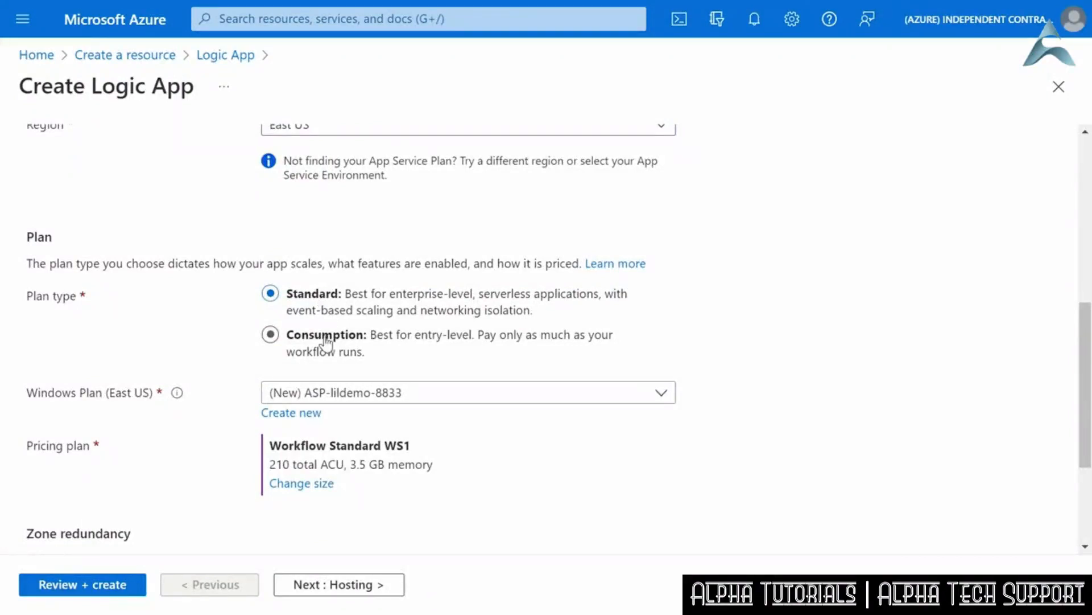
{"action": "left_click", "coordinate": [326, 341]}
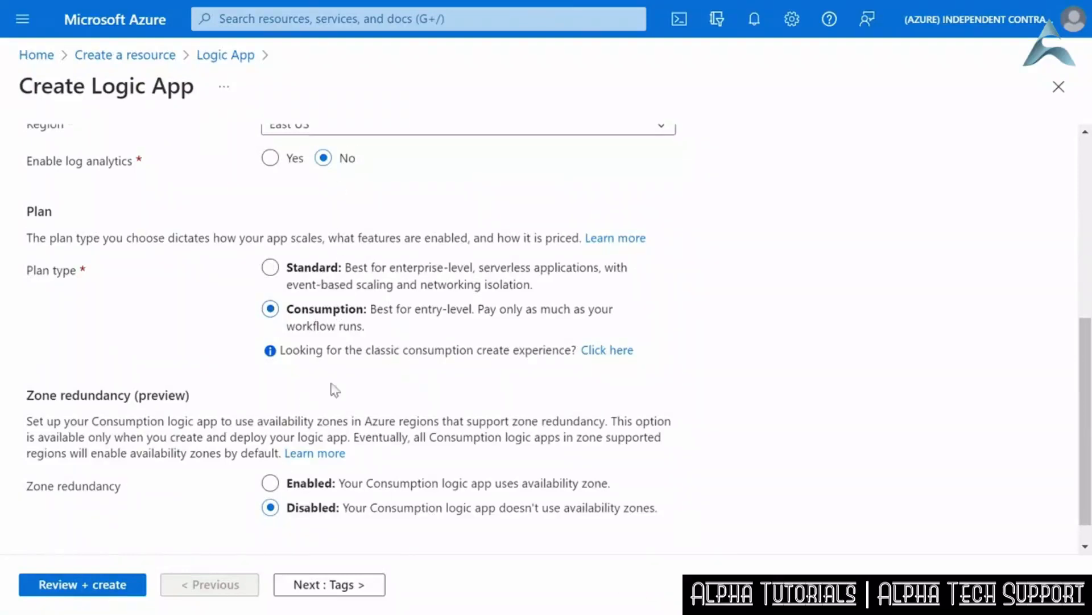
{"action": "scroll", "coordinate": [363, 376], "scroll_direction": "down", "scroll_amount": 1}
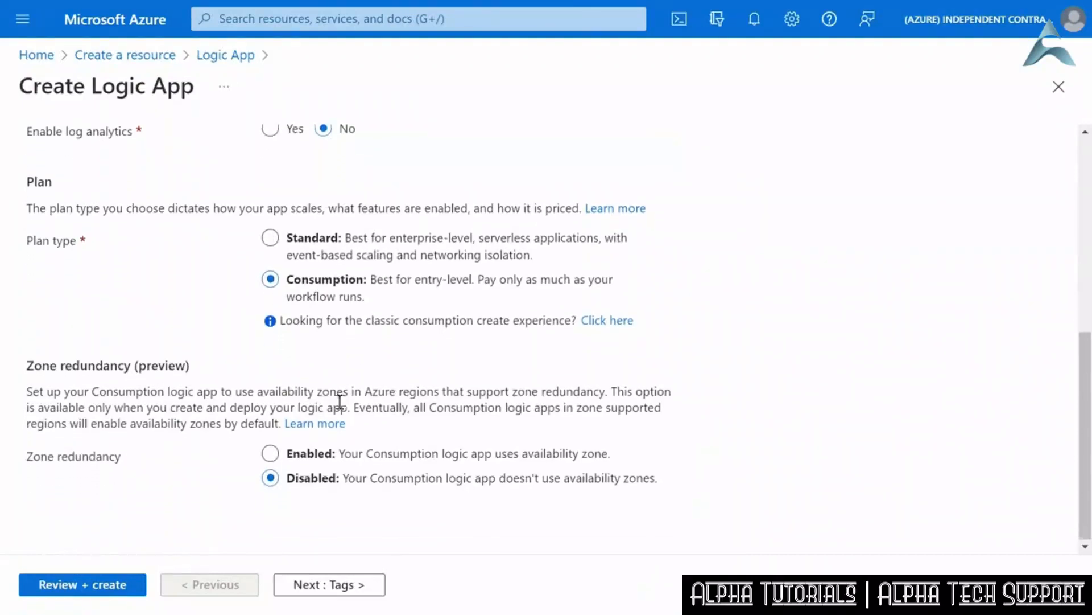
- Review and create the logic app, and open the deployed resource
{"action": "left_click", "coordinate": [93, 589]}
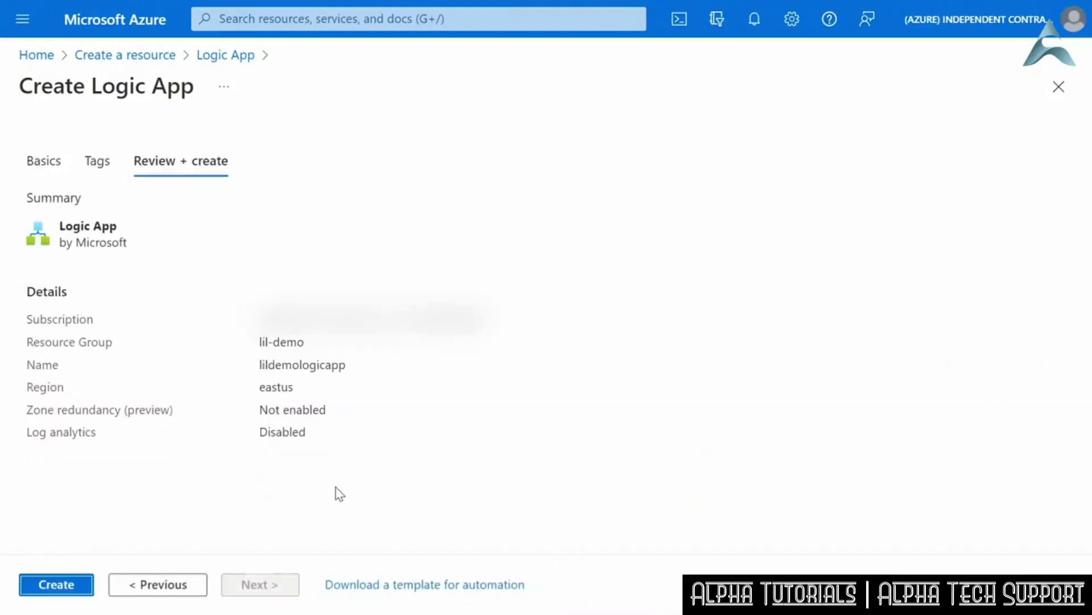
{"action": "left_click", "coordinate": [91, 586]}
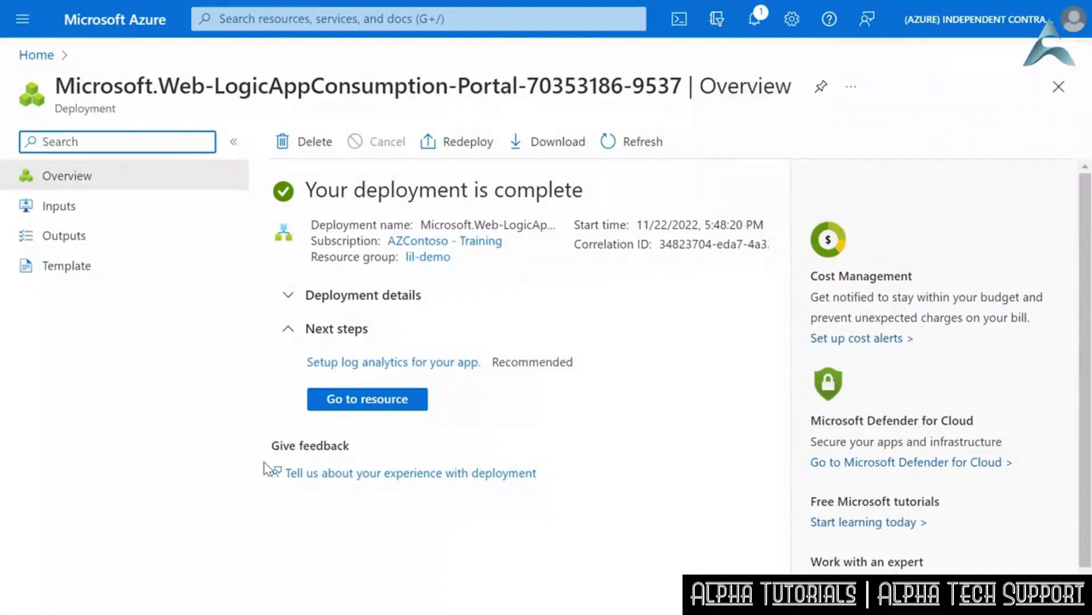
{"action": "left_click", "coordinate": [373, 405]}
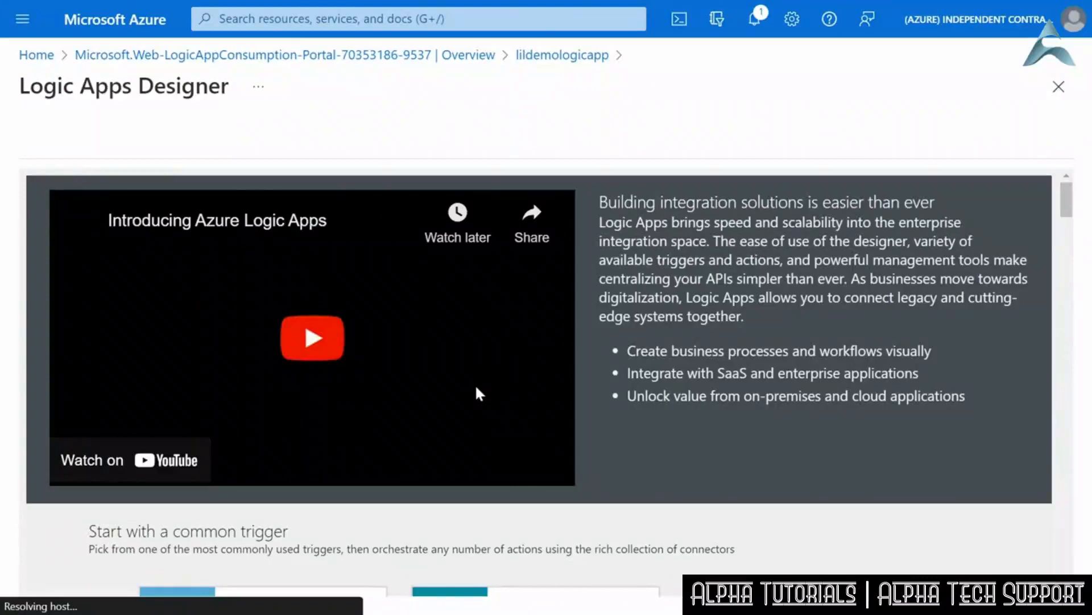
- Look through the common triggers and templates, and start the workflow from the Blank Logic App template
{"action": "scroll", "coordinate": [617, 379], "scroll_direction": "down", "scroll_amount": 3}
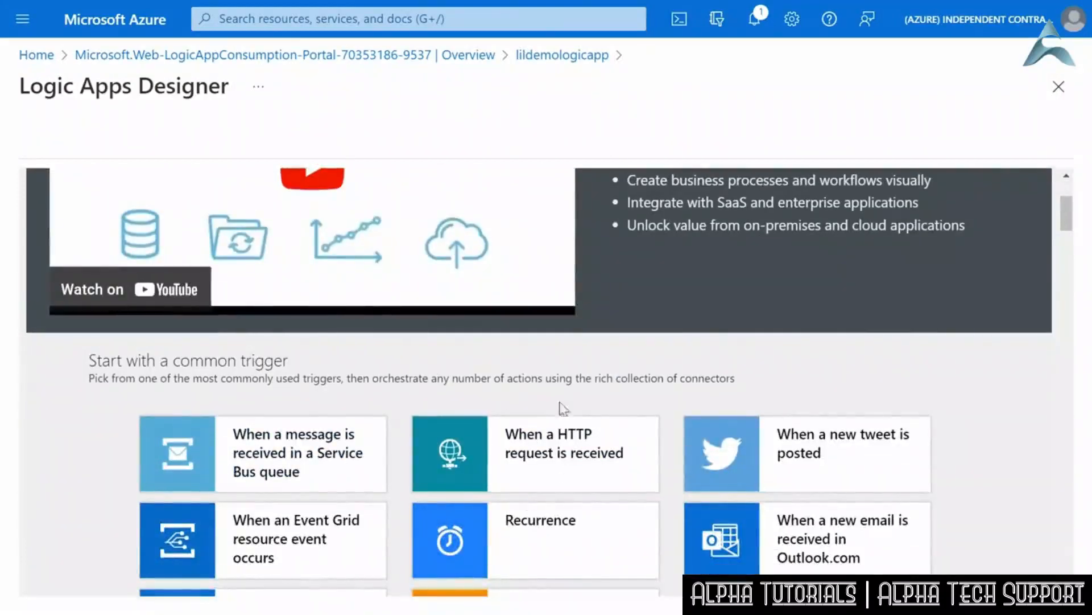
{"action": "scroll", "coordinate": [609, 395], "scroll_direction": "down", "scroll_amount": 7}
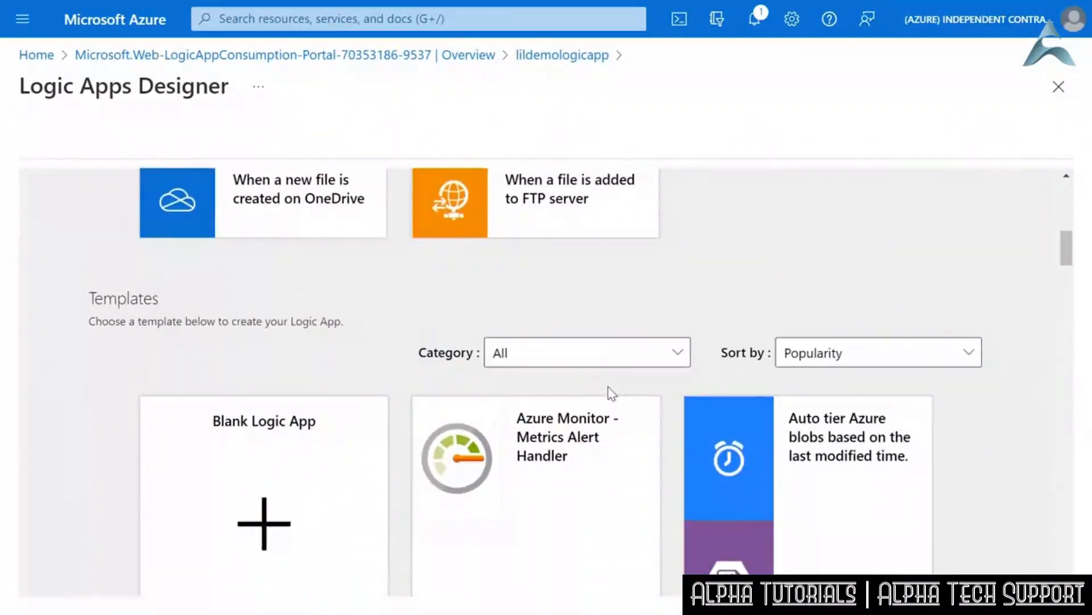
{"action": "scroll", "coordinate": [610, 392], "scroll_direction": "down", "scroll_amount": 2}
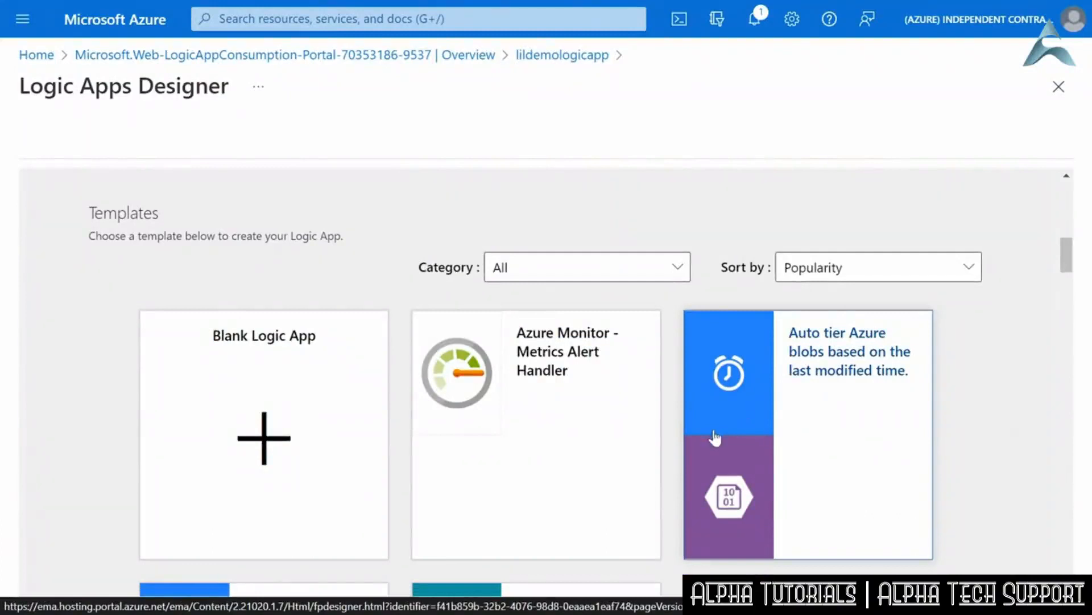
{"action": "scroll", "coordinate": [648, 429], "scroll_direction": "down", "scroll_amount": 5}
{"action": "scroll", "coordinate": [633, 428], "scroll_direction": "up", "scroll_amount": 4}
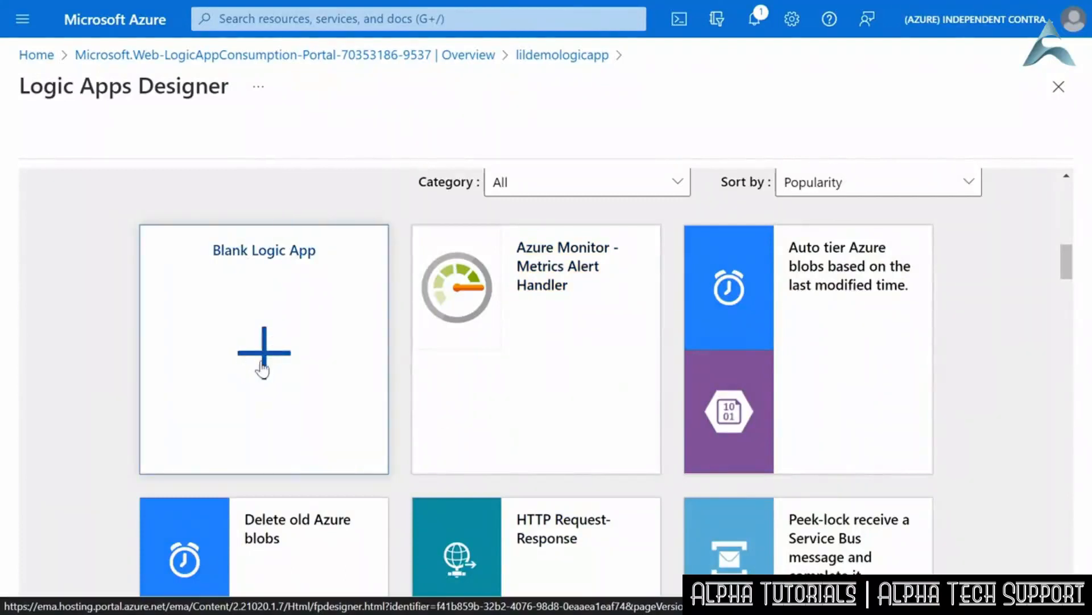
{"action": "left_click", "coordinate": [266, 356]}
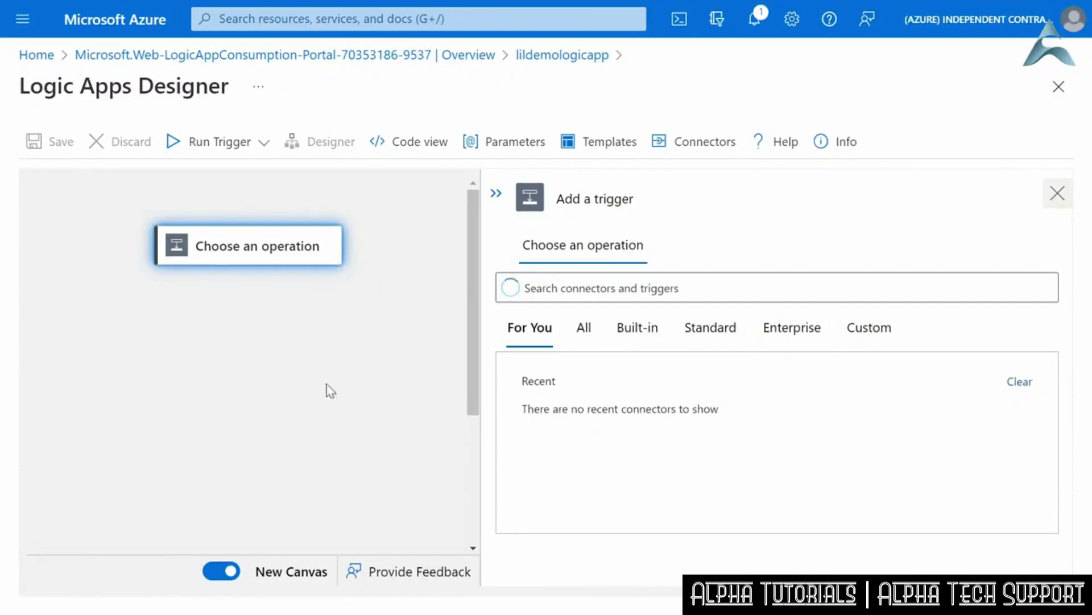
- Add the Schedule connector's Recurrence trigger to the blank workflow
{"action": "left_click", "coordinate": [606, 291]}
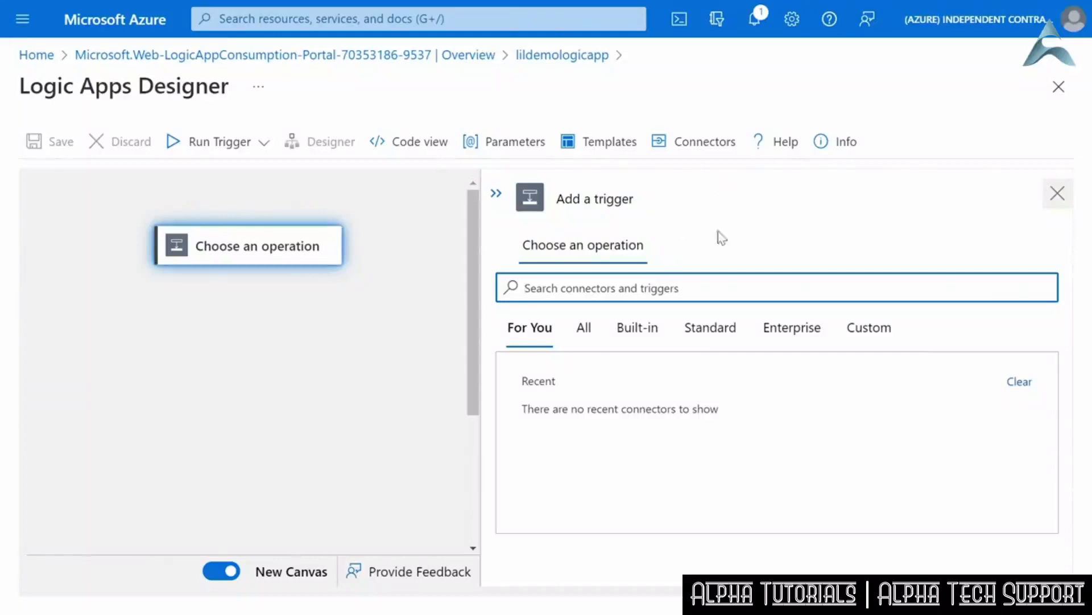
{"action": "left_click", "coordinate": [586, 329]}
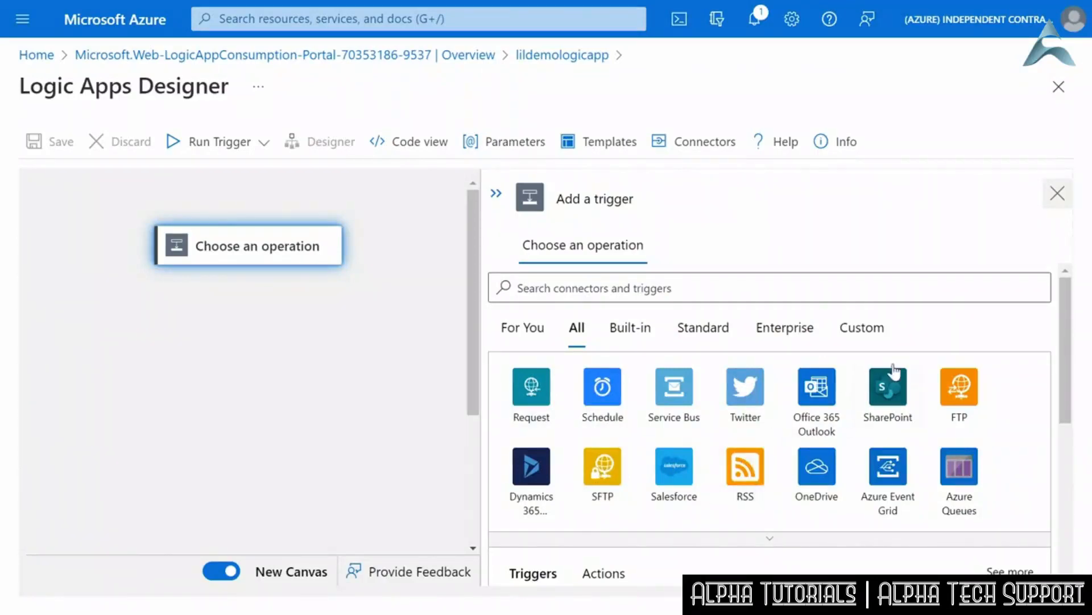
{"action": "left_click", "coordinate": [624, 392]}
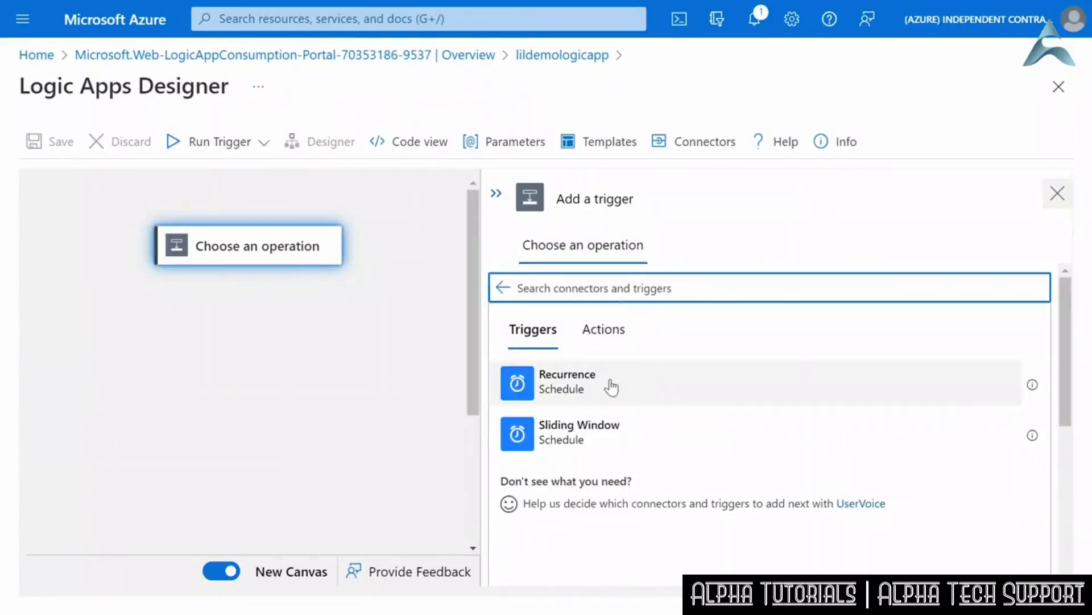
{"action": "left_click", "coordinate": [592, 393]}
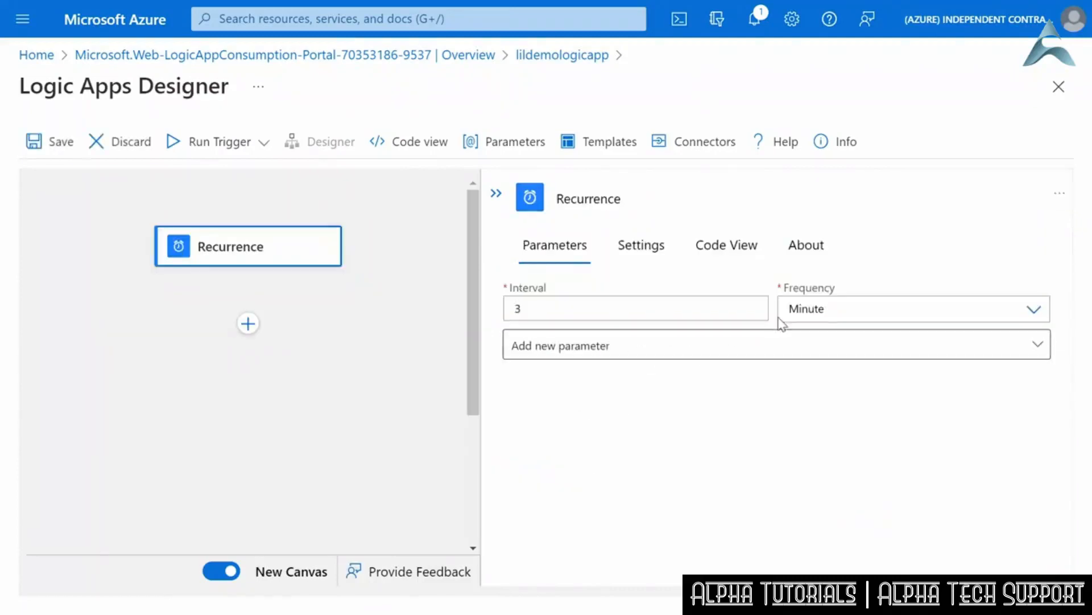
- Set the Recurrence trigger's frequency to Day and its interval to 1
{"action": "left_click", "coordinate": [911, 308]}
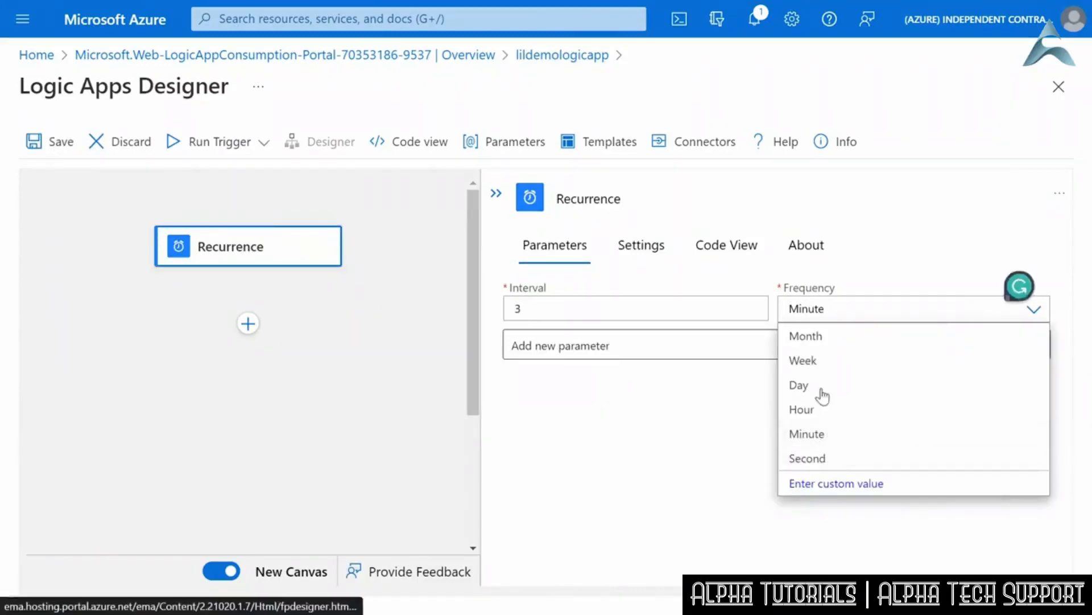
{"action": "left_click", "coordinate": [817, 387]}
{"action": "left_click_drag", "start_coordinate": [541, 302], "coordinate": [510, 309]}
{"action": "type", "text": "1"}
- Examine the Recurrence trigger's tracking, concurrency and trigger condition settings, and return to its parameters
{"action": "left_click", "coordinate": [641, 251]}
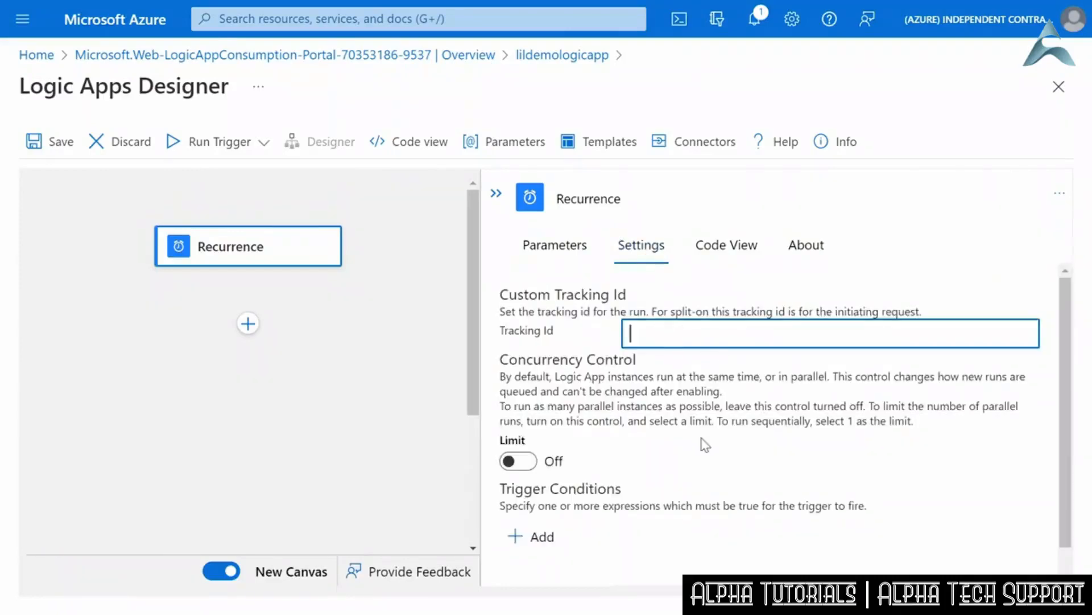
{"action": "scroll", "coordinate": [702, 444], "scroll_direction": "down", "scroll_amount": 1}
{"action": "scroll", "coordinate": [700, 442], "scroll_direction": "up", "scroll_amount": 1}
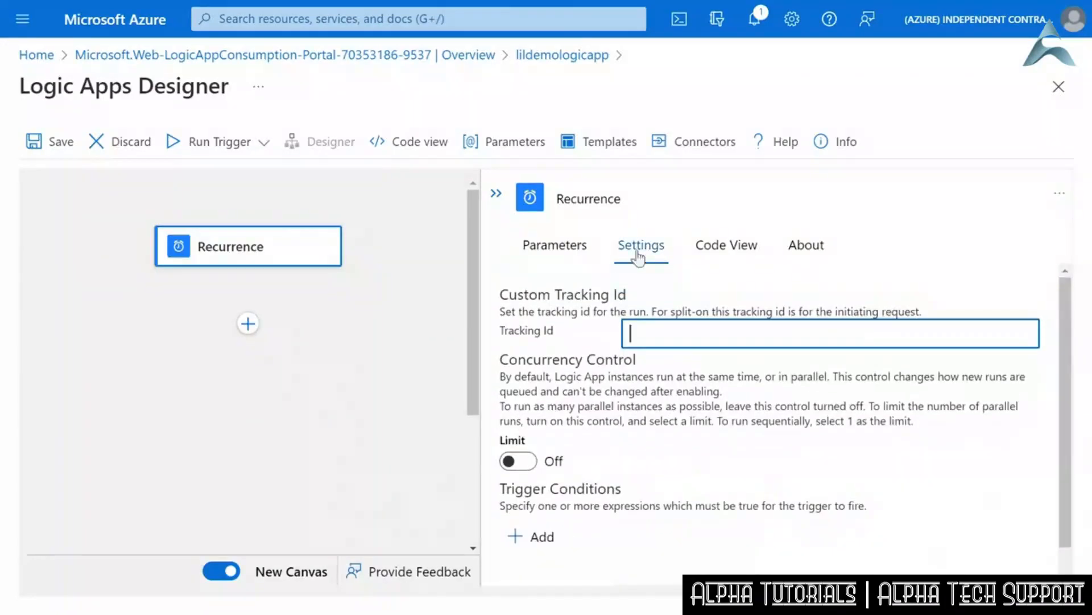
{"action": "left_click", "coordinate": [554, 246]}
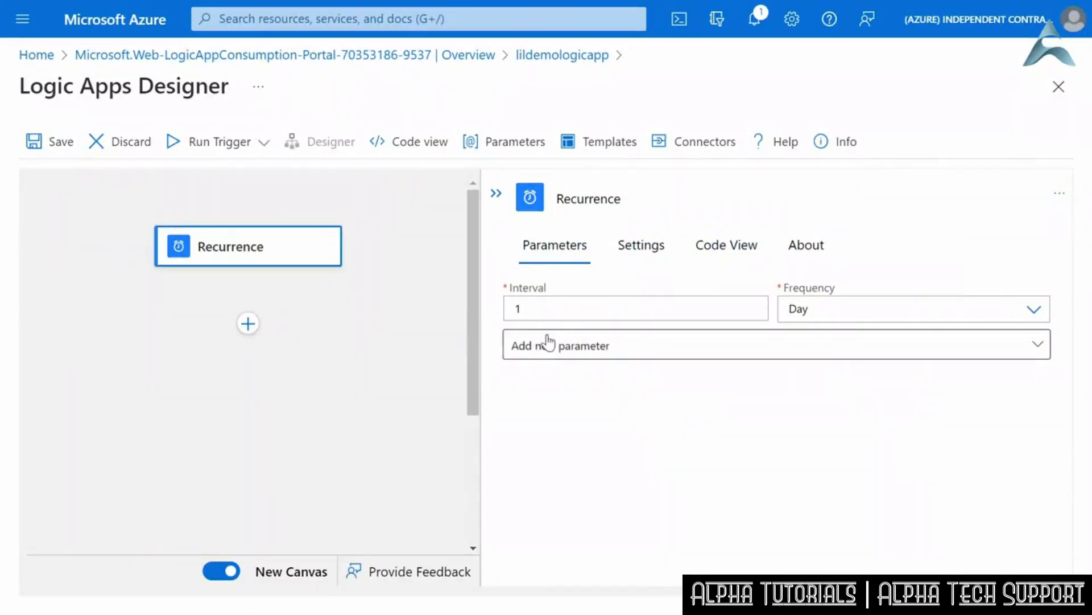
- Add the optional Start time parameter to the Recurrence trigger, and remove it again
{"action": "left_click", "coordinate": [1031, 349]}
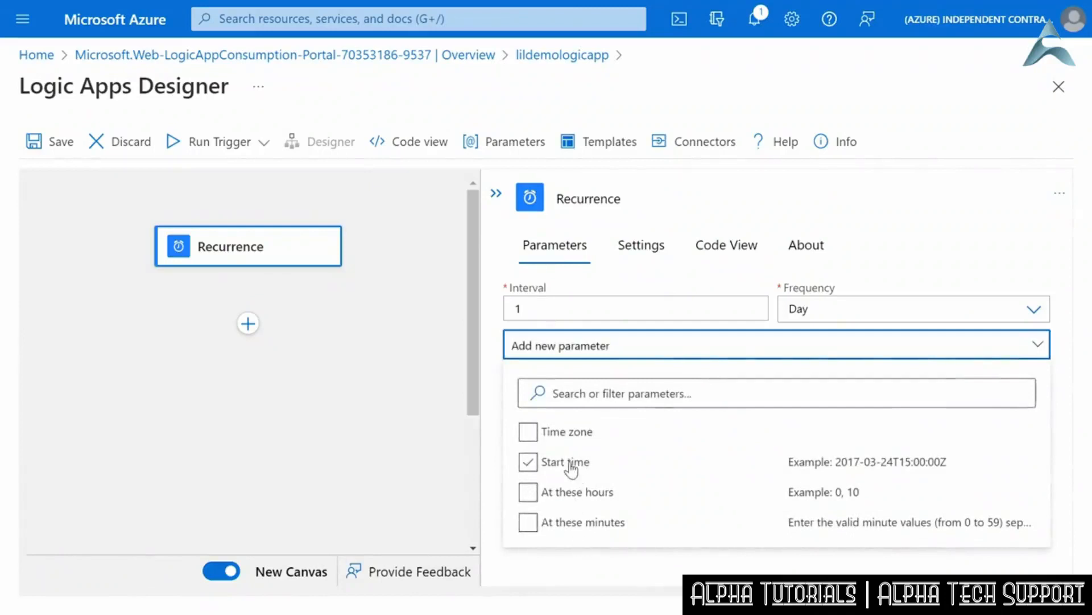
{"action": "left_click", "coordinate": [568, 464]}
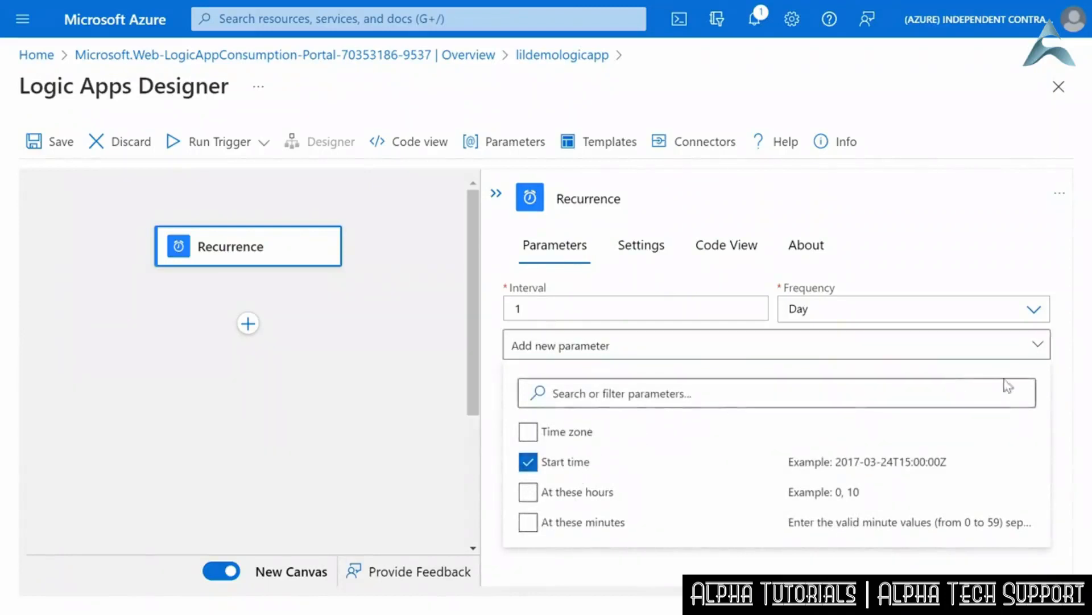
{"action": "left_click", "coordinate": [1071, 379]}
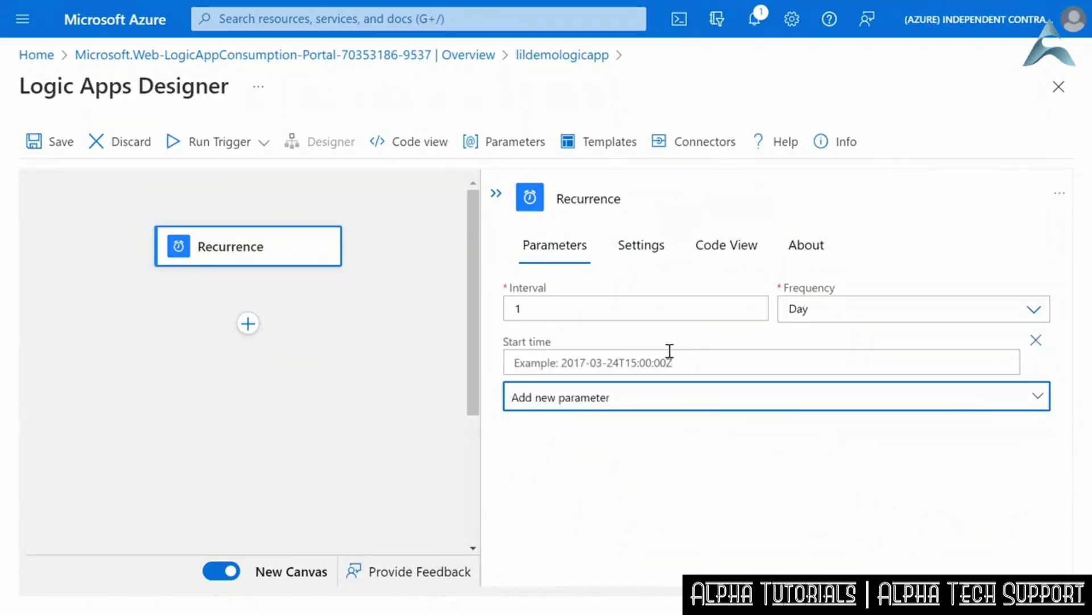
{"action": "left_click", "coordinate": [932, 399]}
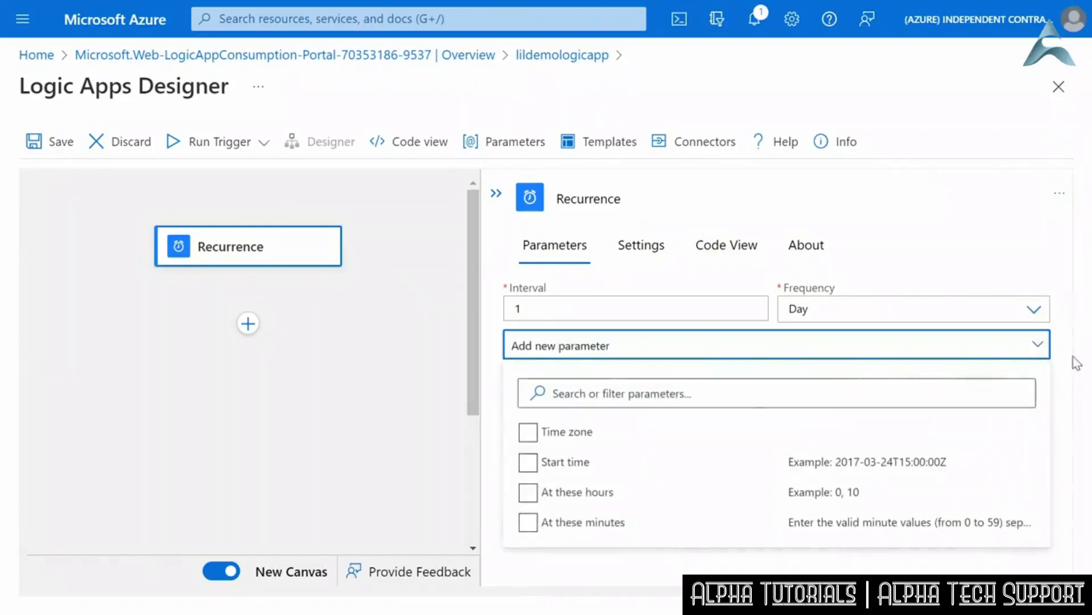
{"action": "left_click", "coordinate": [1075, 362]}
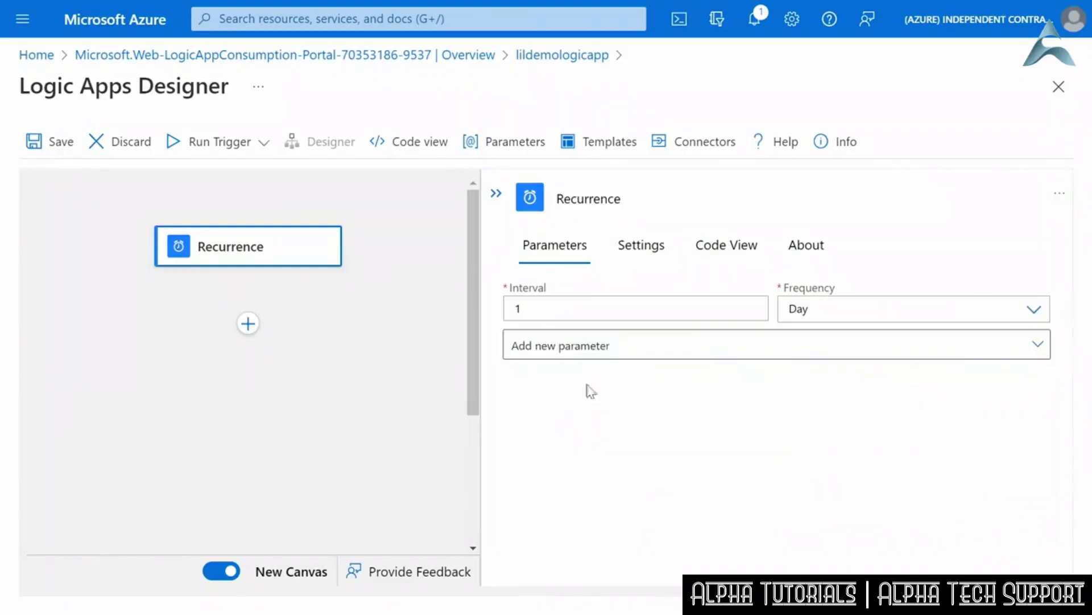
- Start a new action directly below the Recurrence trigger and list the operations of all connectors
{"action": "left_click", "coordinate": [249, 324]}
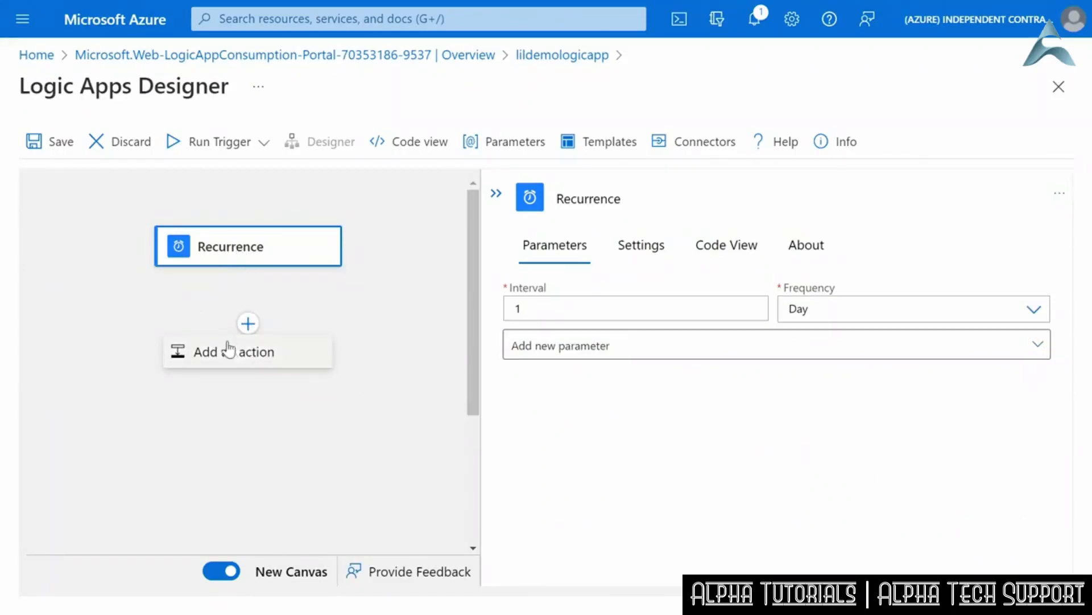
{"action": "left_click", "coordinate": [232, 359]}
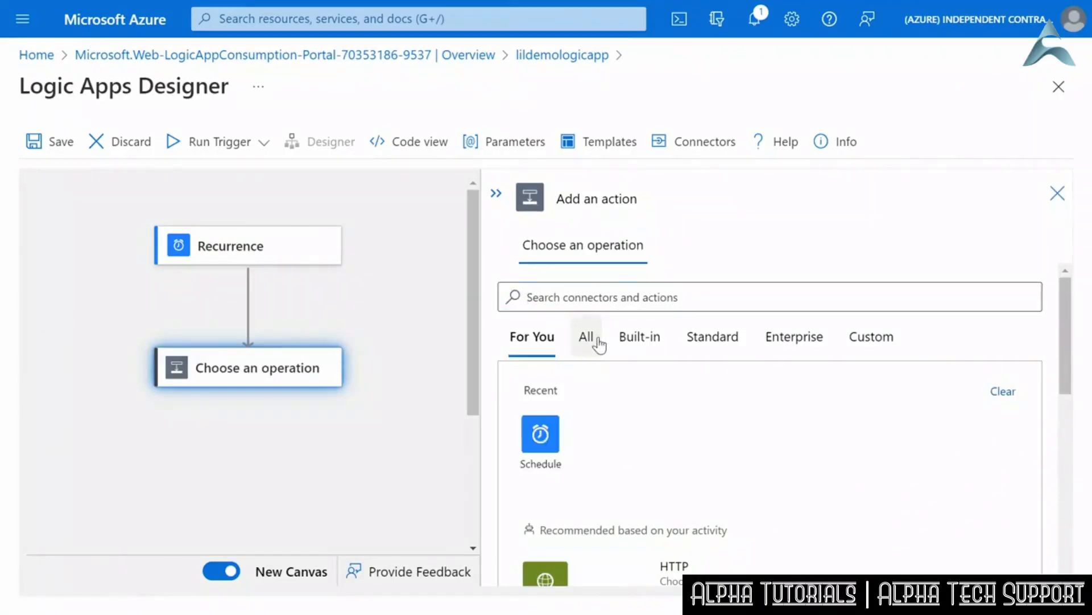
{"action": "left_click", "coordinate": [587, 338]}
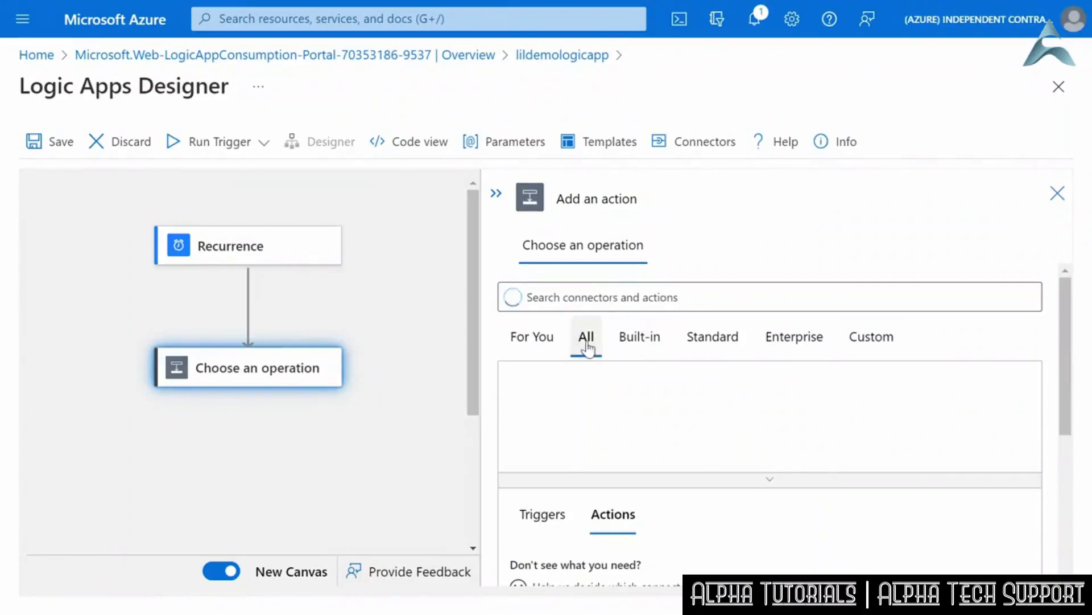
- Look through the full list of available actions, and return to the connector search
{"action": "left_click_drag", "start_coordinate": [1065, 382], "coordinate": [1061, 515]}
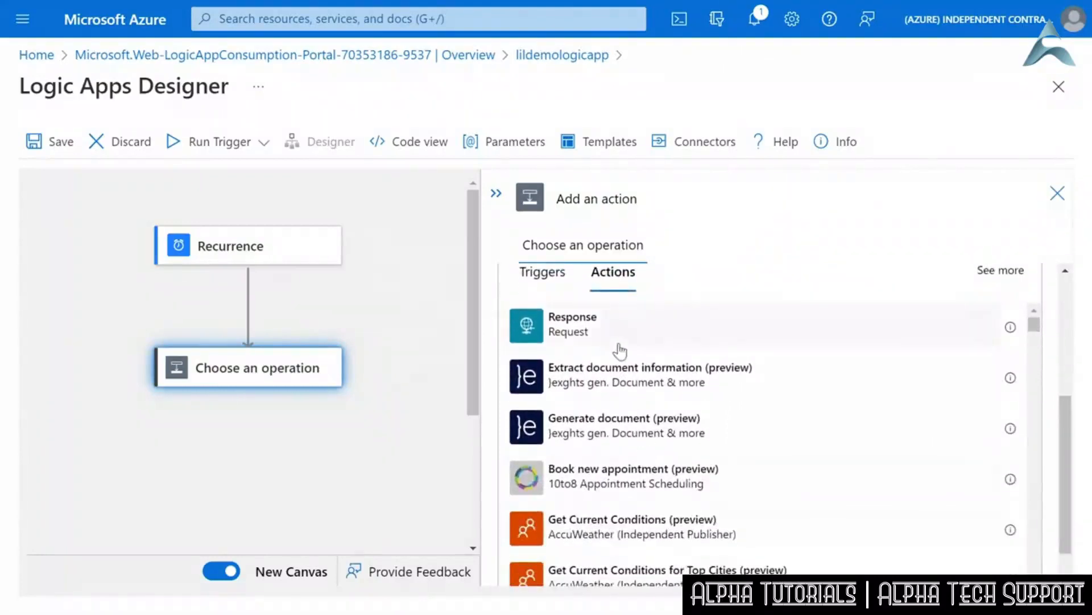
{"action": "scroll", "coordinate": [618, 350], "scroll_direction": "down", "scroll_amount": 4}
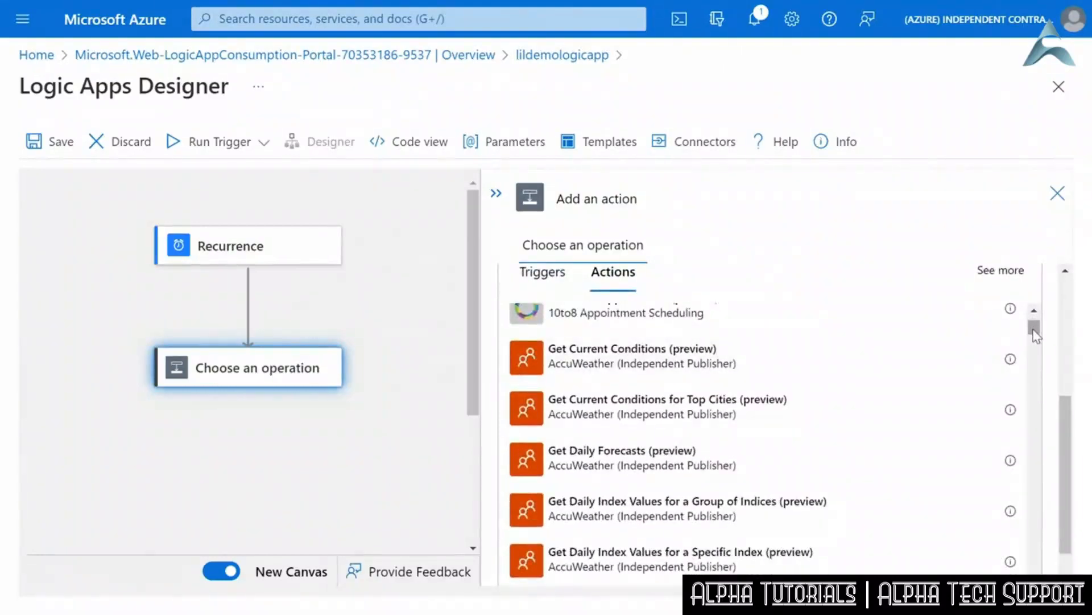
{"action": "left_click_drag", "start_coordinate": [1034, 333], "coordinate": [1035, 340]}
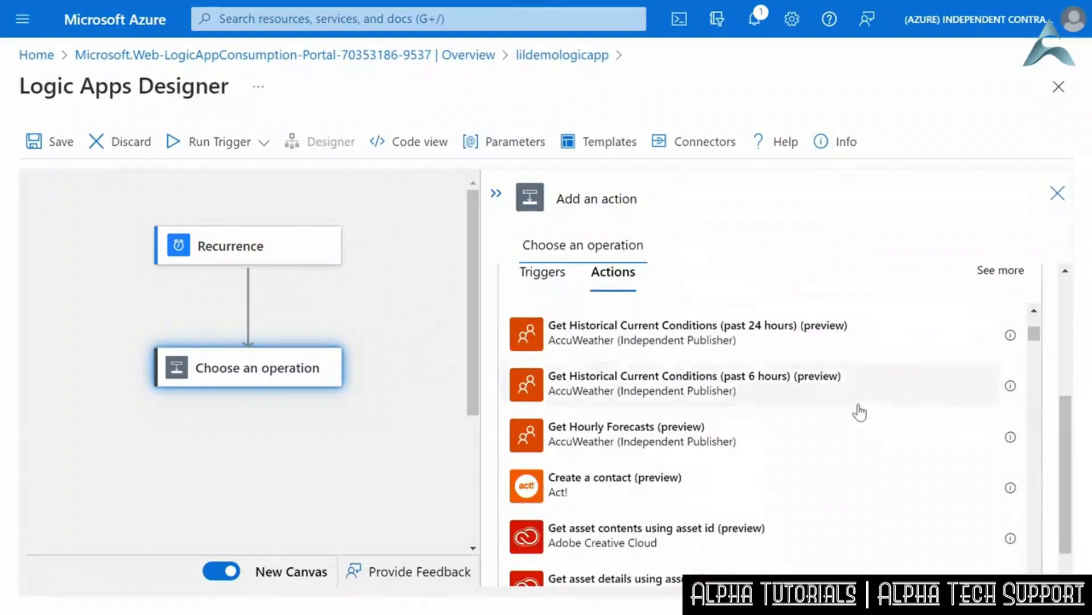
{"action": "scroll", "coordinate": [858, 410], "scroll_direction": "down", "scroll_amount": 9}
{"action": "scroll", "coordinate": [858, 410], "scroll_direction": "down", "scroll_amount": 10}
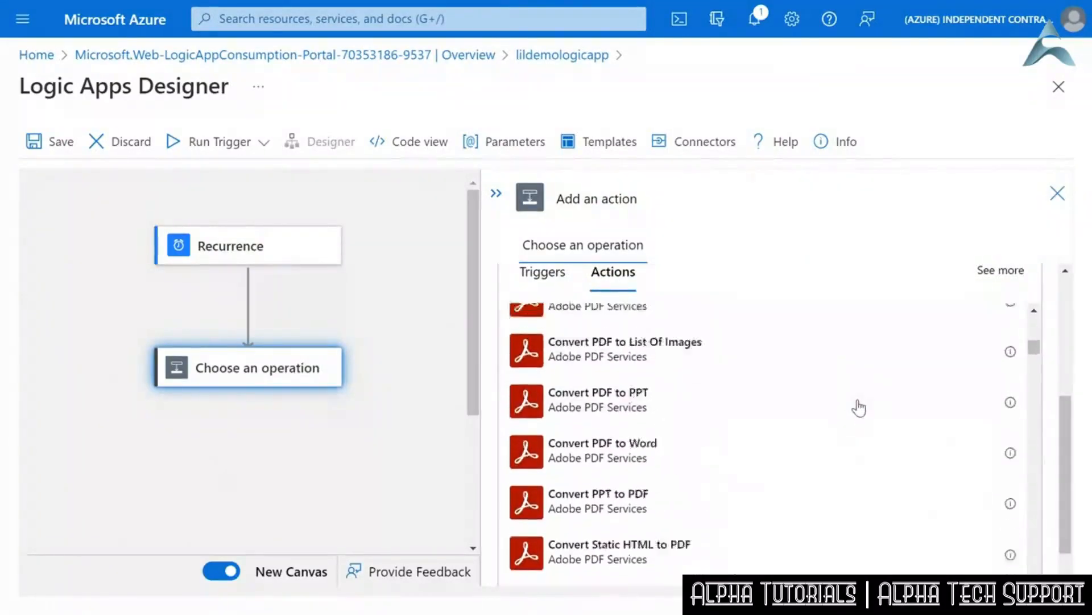
{"action": "scroll", "coordinate": [865, 387], "scroll_direction": "down", "scroll_amount": 10}
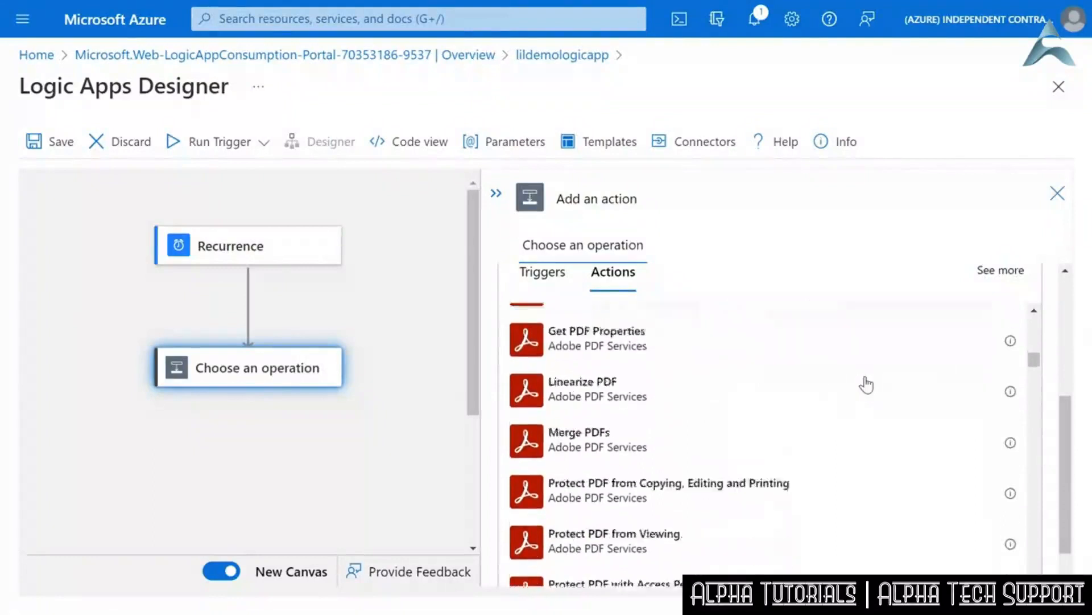
{"action": "left_click_drag", "start_coordinate": [1033, 372], "coordinate": [1030, 361]}
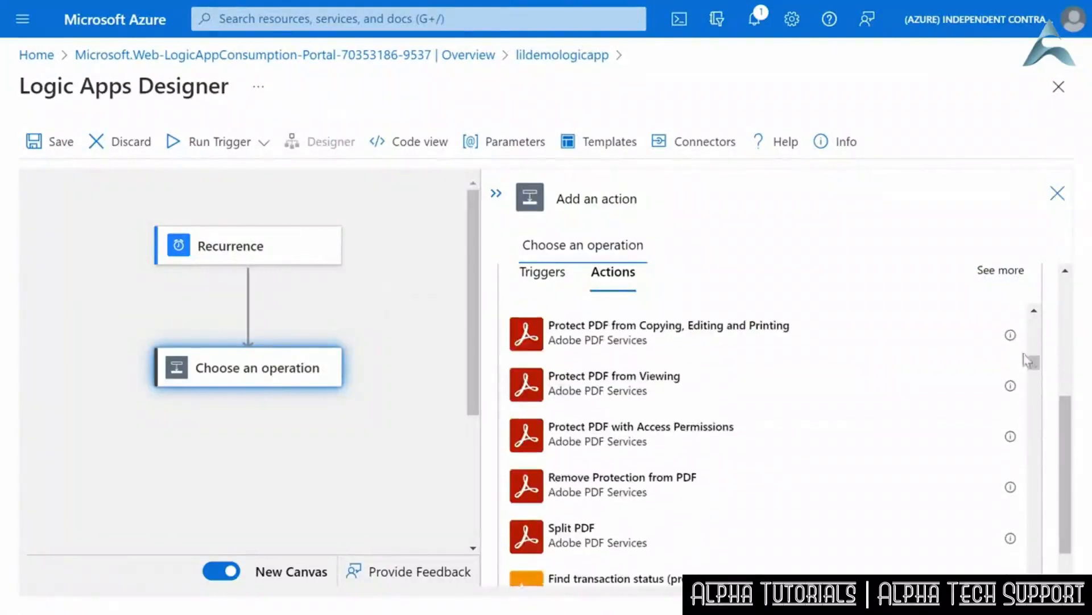
{"action": "left_click_drag", "start_coordinate": [1064, 407], "coordinate": [1060, 266]}
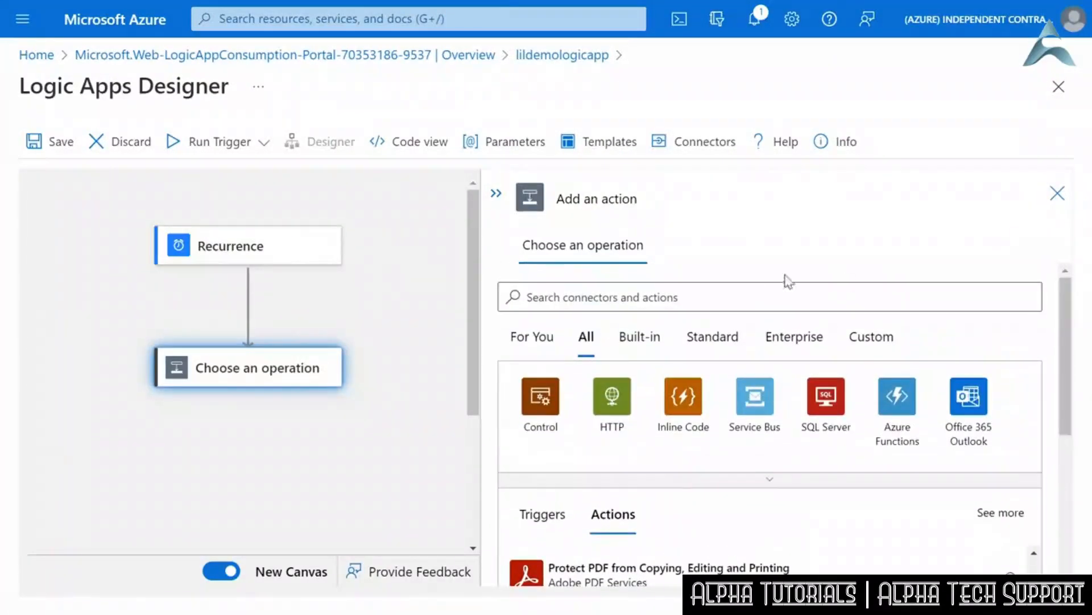
- Search the connectors for outlook and add the Outlook.com action Send an email (V2) after the trigger
{"action": "left_click", "coordinate": [697, 291]}
{"action": "type", "text": "email"}
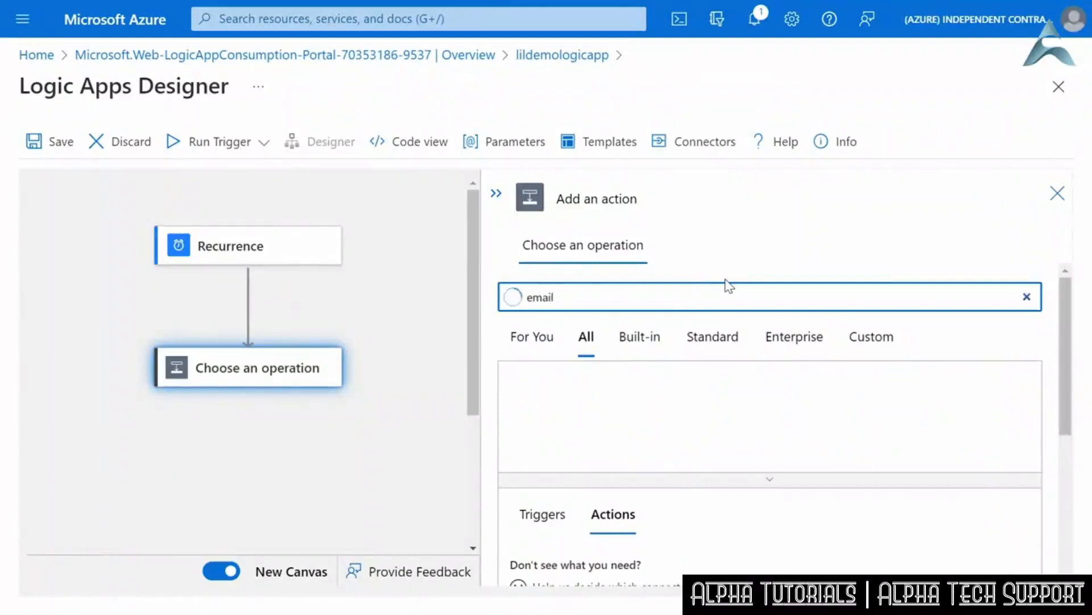
{"action": "left_click_drag", "start_coordinate": [594, 292], "coordinate": [521, 296]}
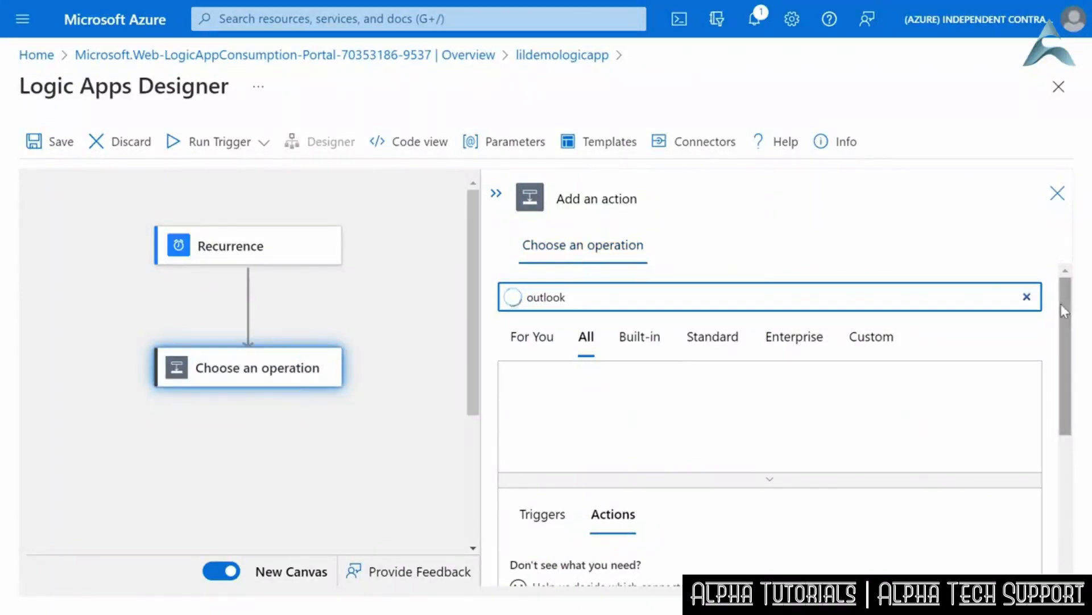
{"action": "left_click_drag", "start_coordinate": [1061, 303], "coordinate": [1067, 350]}
{"action": "left_click", "coordinate": [898, 317]}
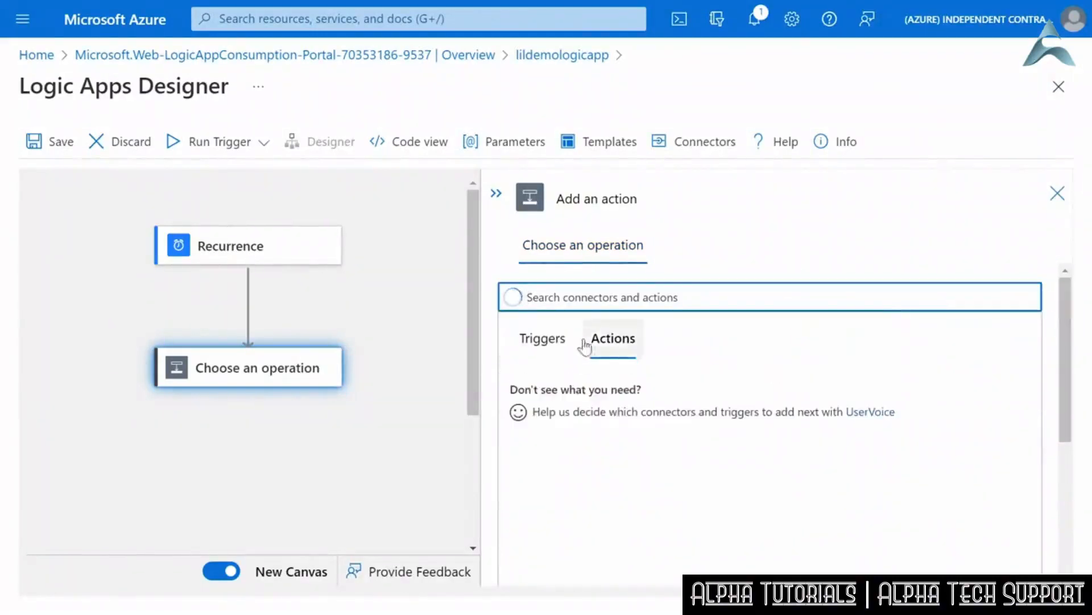
{"action": "left_click_drag", "start_coordinate": [1068, 376], "coordinate": [1061, 466]}
{"action": "left_click_drag", "start_coordinate": [1033, 312], "coordinate": [1012, 572]}
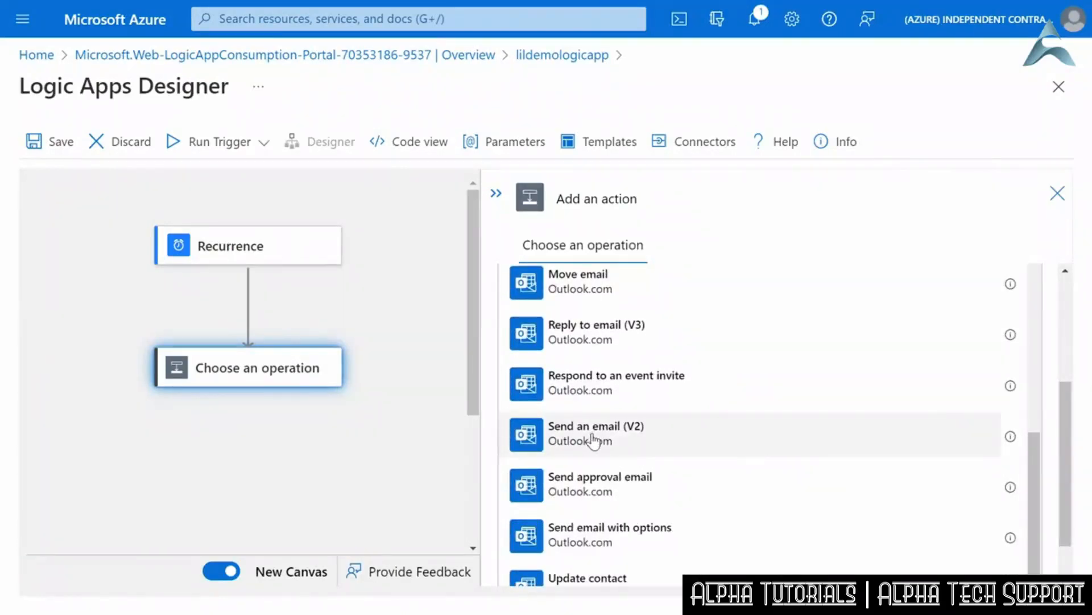
{"action": "left_click", "coordinate": [624, 458]}
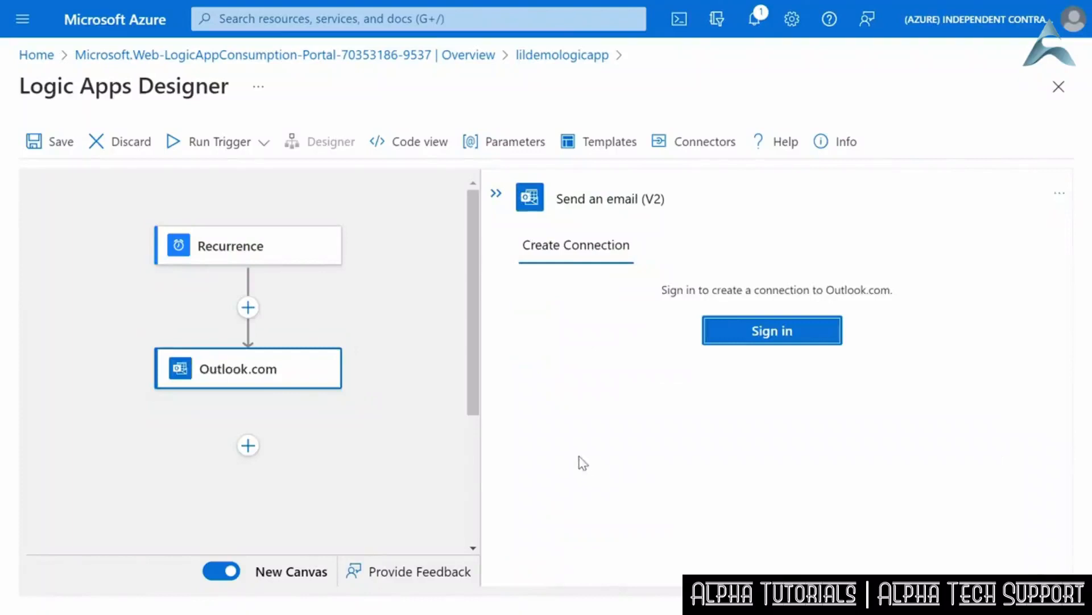
- Sign in to create the Outlook.com connection and enter the recipient's e-mail address for the message
{"action": "left_click", "coordinate": [781, 336]}
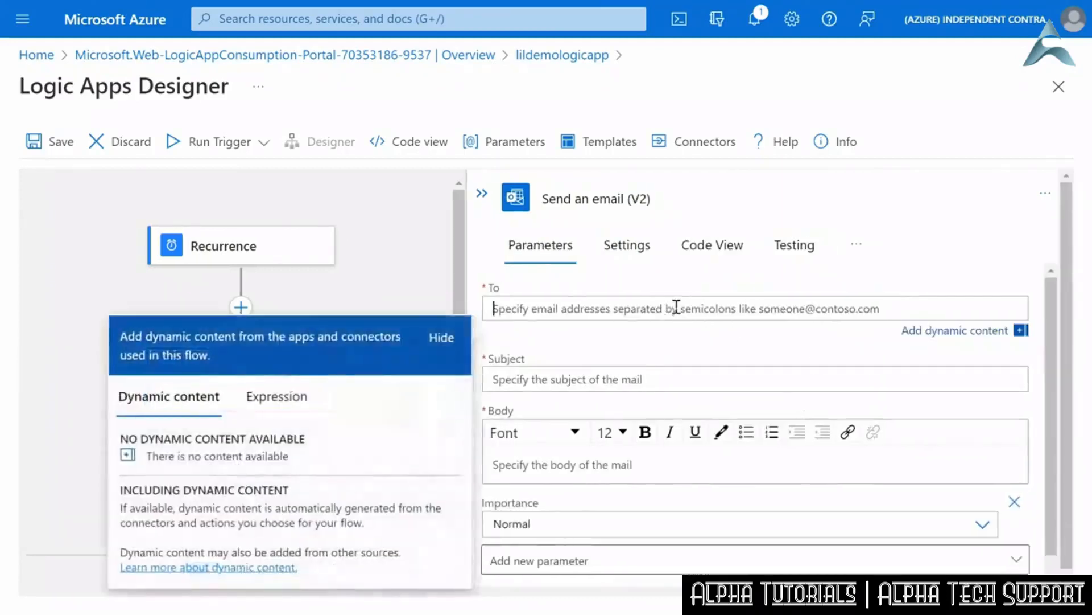
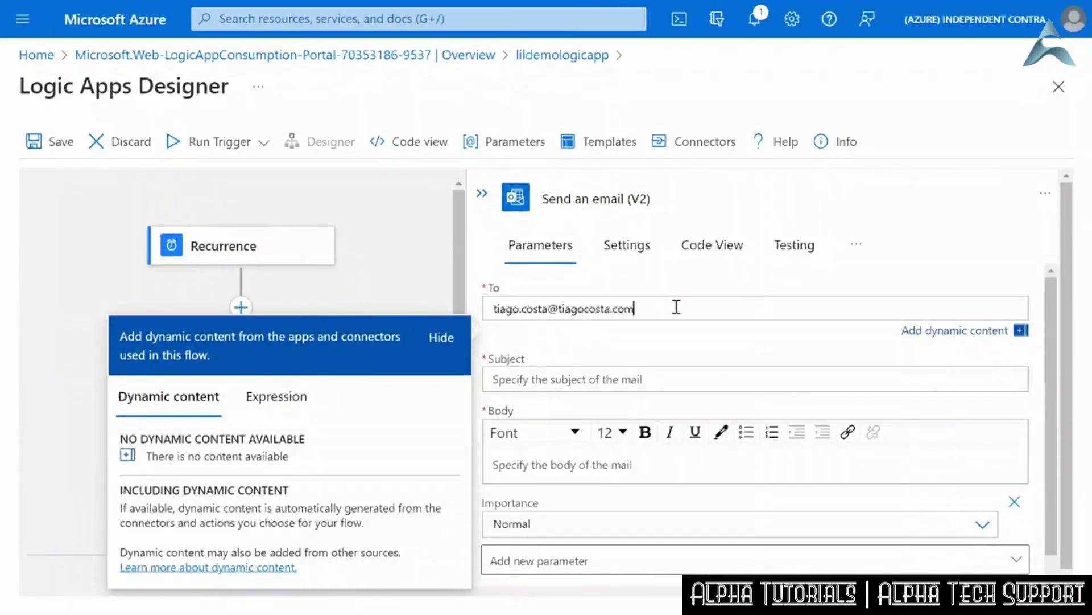
{"action": "left_click", "coordinate": [670, 352]}
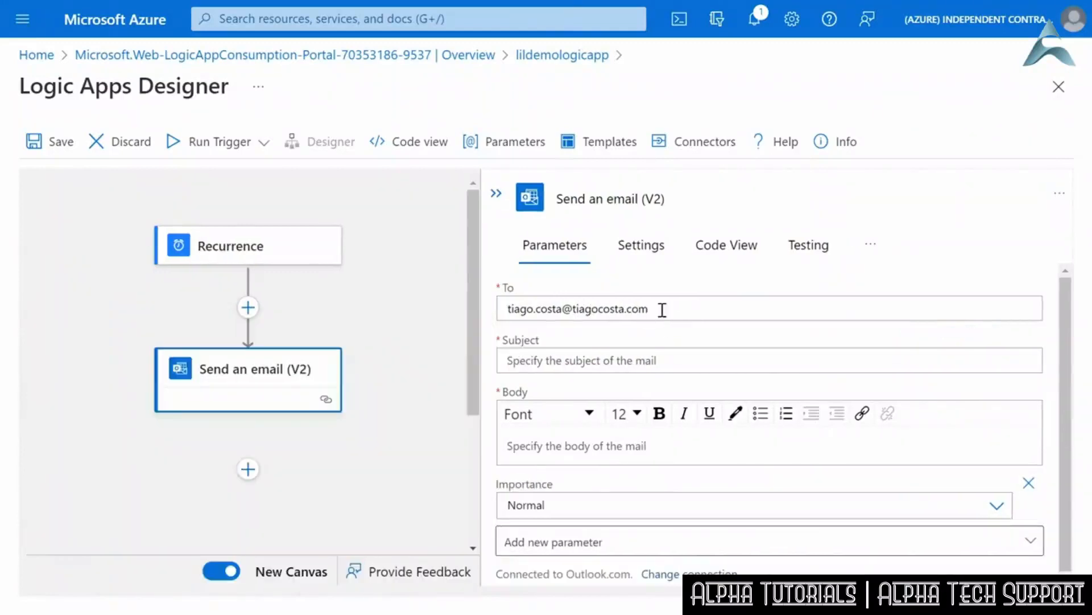
{"action": "left_click", "coordinate": [663, 310]}
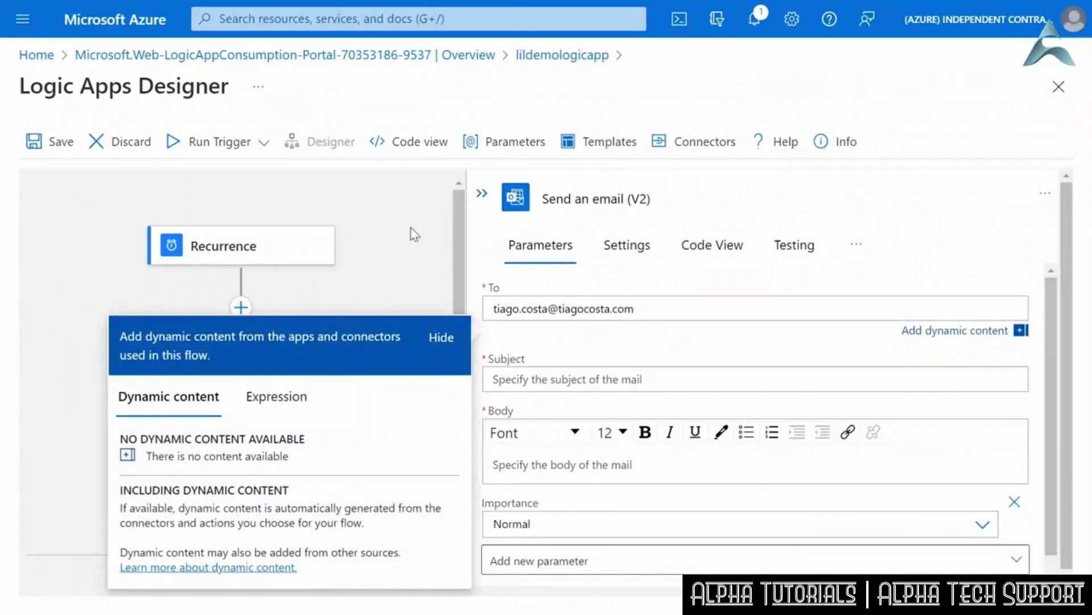
- Set the email's subject to "Test email" and its body to "This is the email body...."
{"action": "left_click", "coordinate": [641, 377]}
{"action": "type", "text": "Test"}
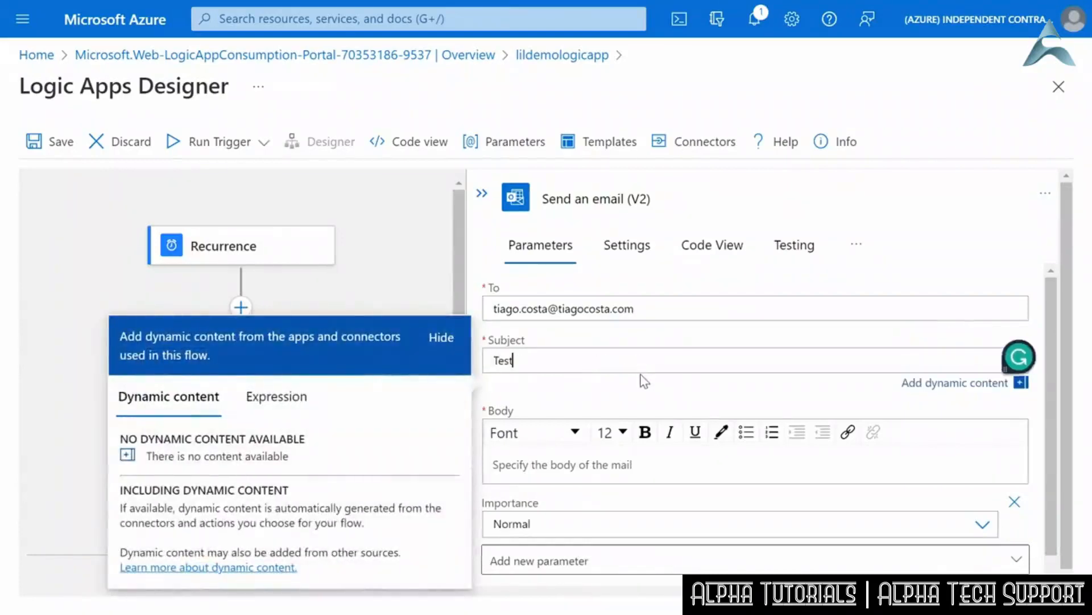
{"action": "type", "text": " email"}
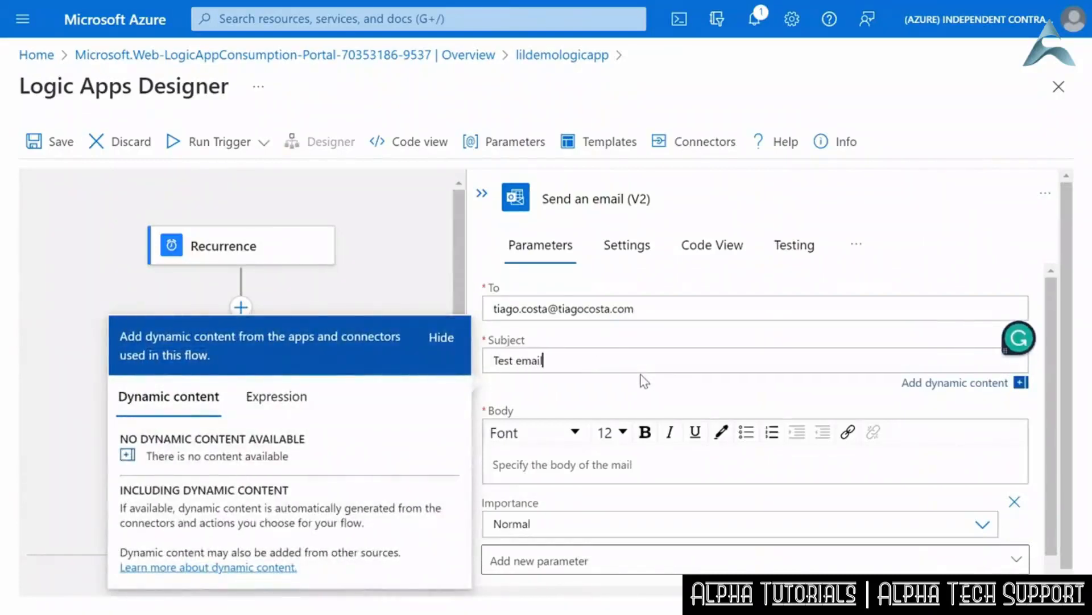
{"action": "left_click", "coordinate": [637, 462]}
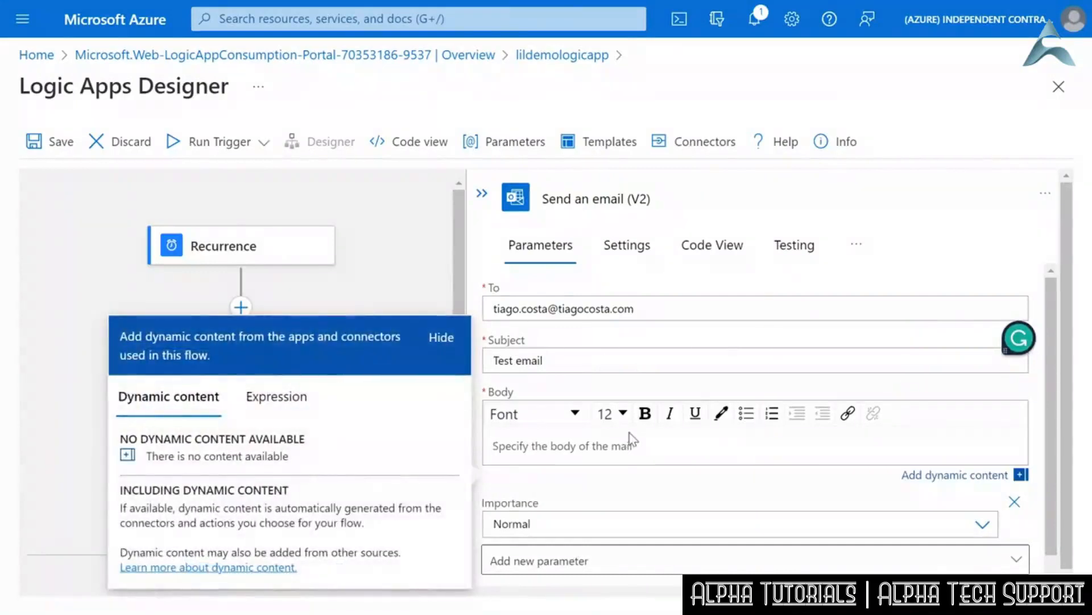
{"action": "type", "text": "This is the "}
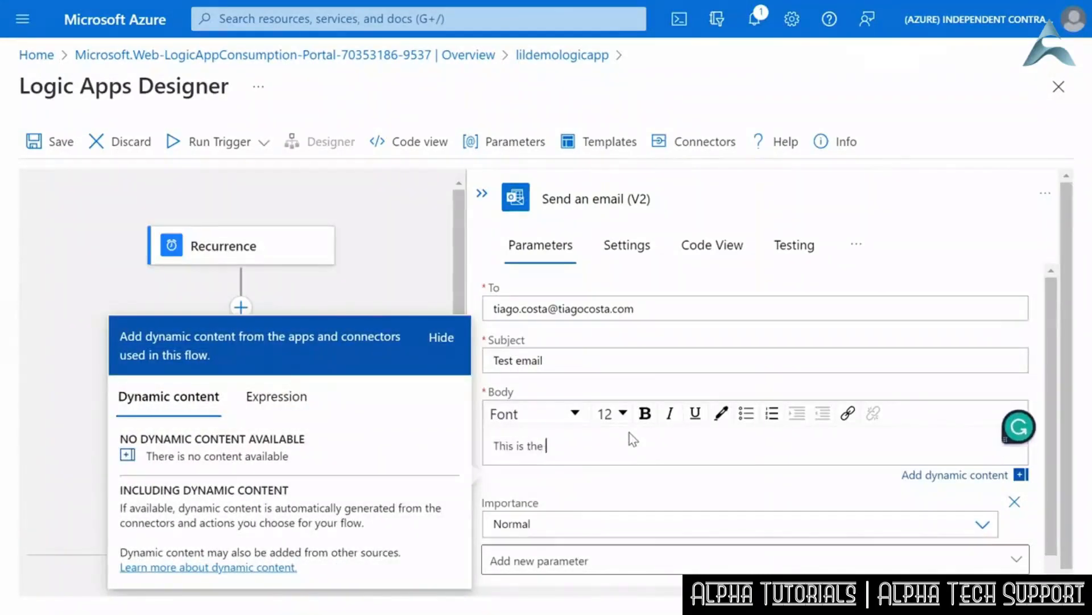
{"action": "type", "text": "email body...."}
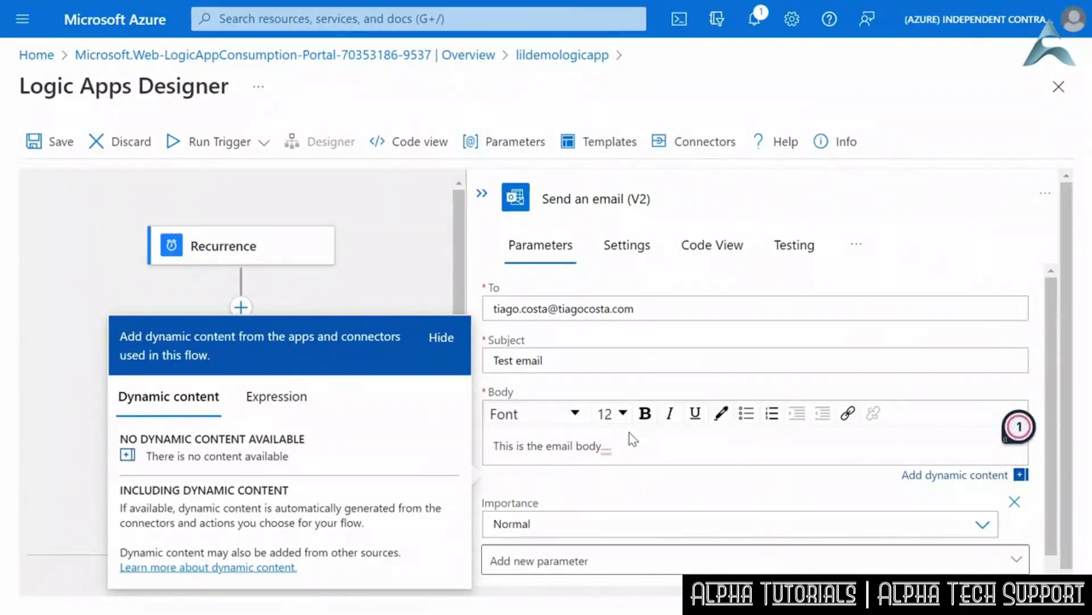
- Review the email's Importance options, keep it at Normal, and save the workflow
{"action": "scroll", "coordinate": [672, 448], "scroll_direction": "down", "scroll_amount": 1}
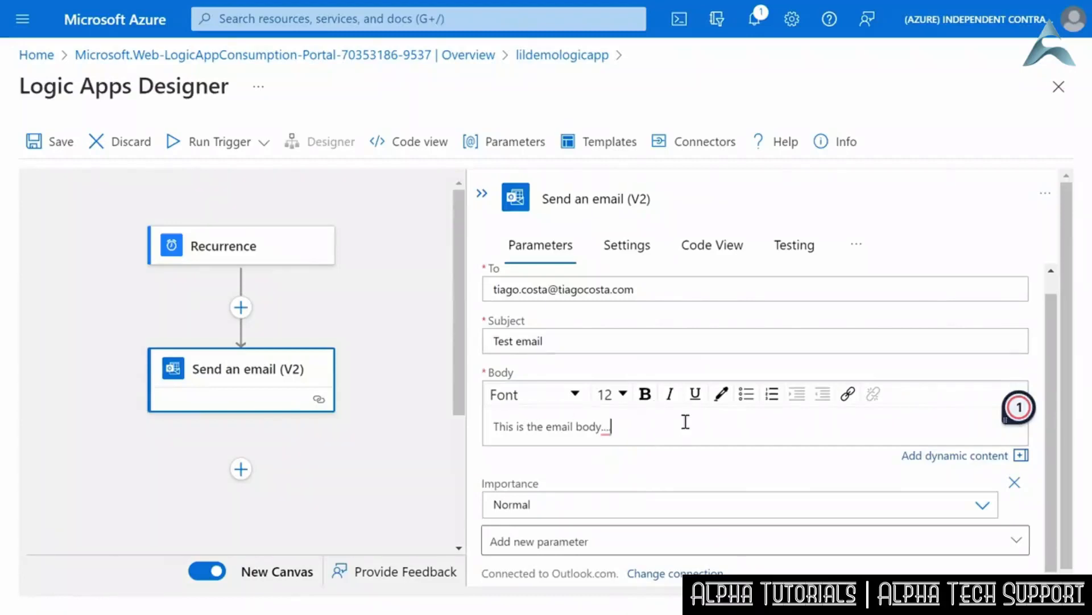
{"action": "scroll", "coordinate": [686, 422], "scroll_direction": "down", "scroll_amount": 1}
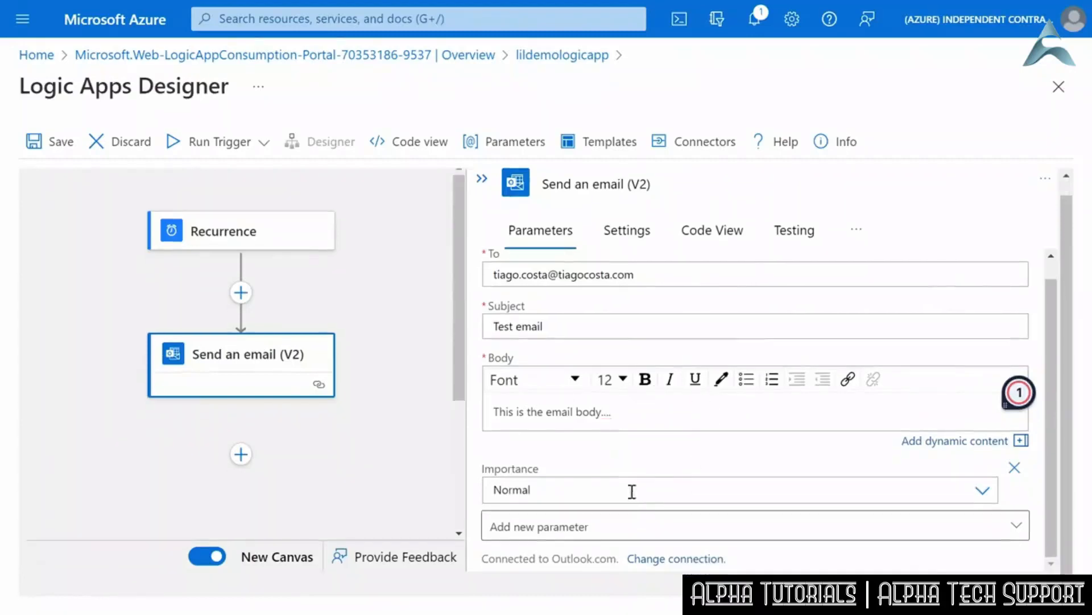
{"action": "left_click", "coordinate": [980, 492]}
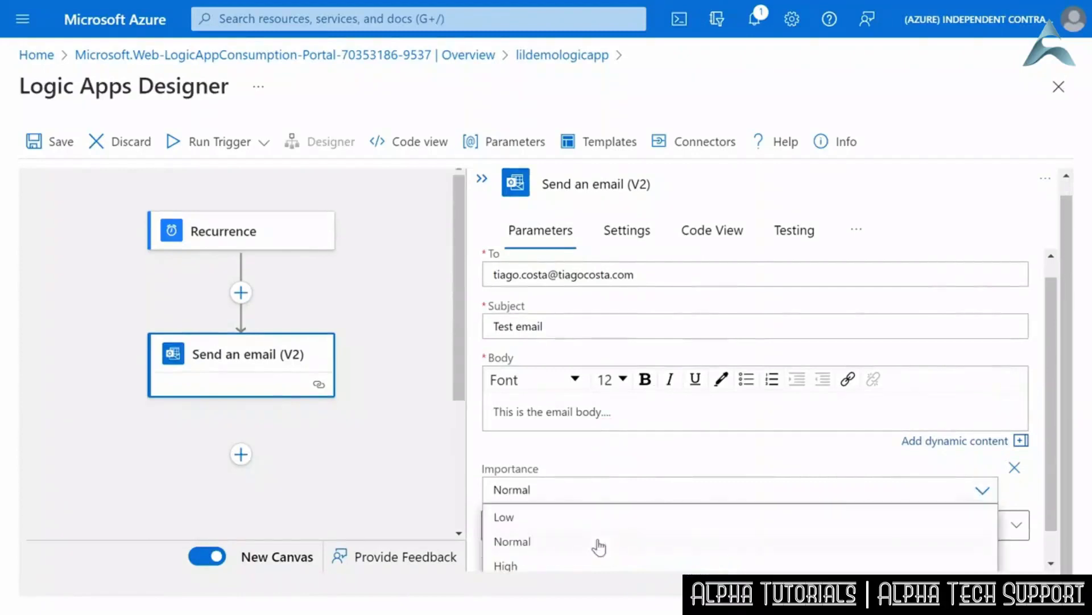
{"action": "left_click", "coordinate": [711, 461]}
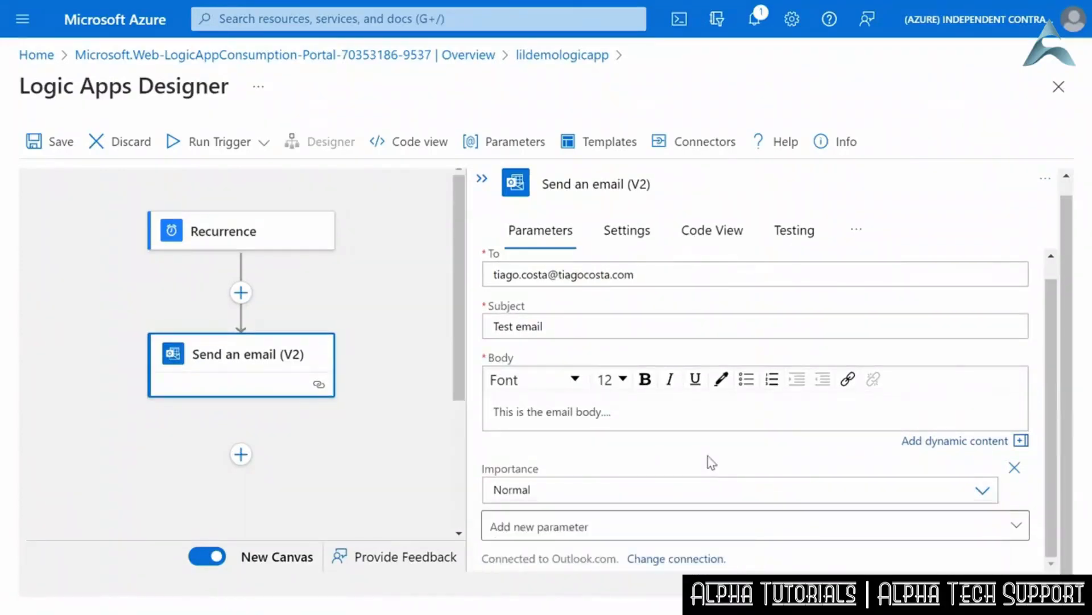
{"action": "left_click", "coordinate": [397, 436]}
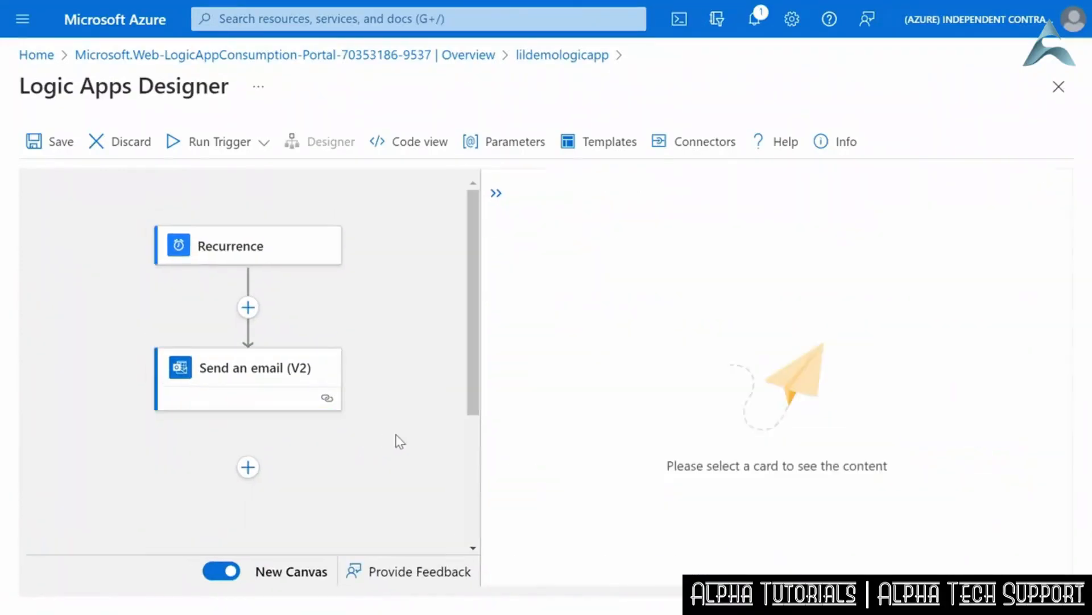
{"action": "left_click", "coordinate": [78, 149]}
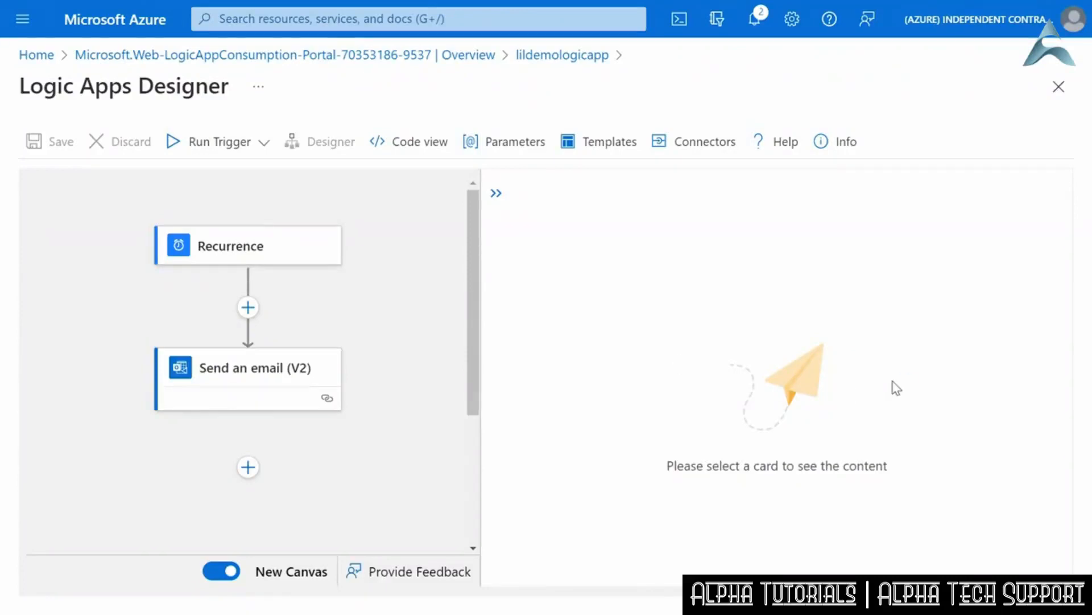
- Start a new action after Send an email (V2) and browse the expanded list of all available connectors
{"action": "left_click", "coordinate": [248, 467]}
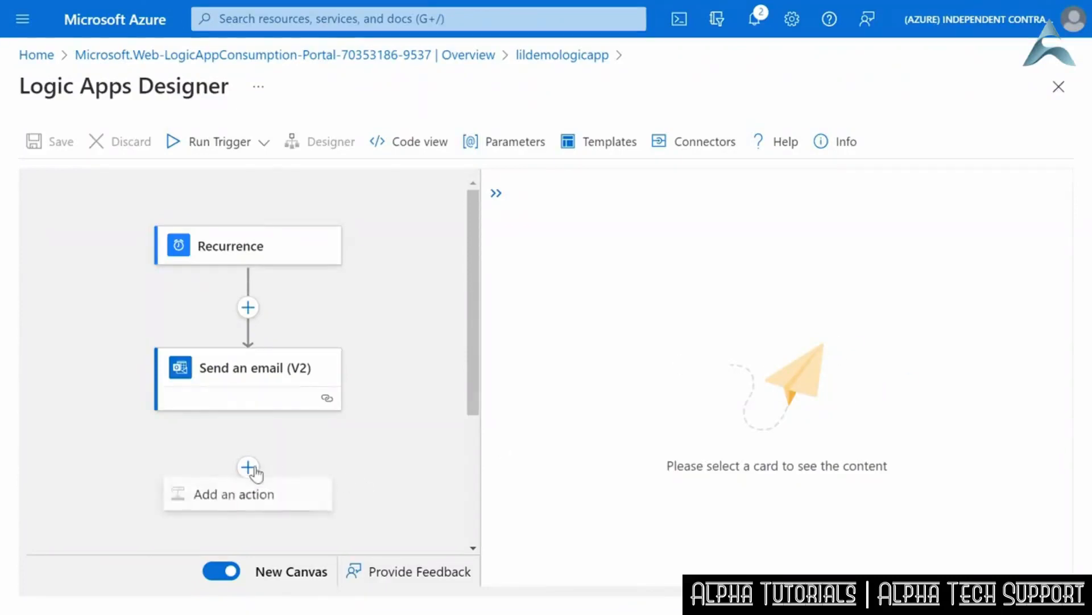
{"action": "left_click", "coordinate": [273, 496]}
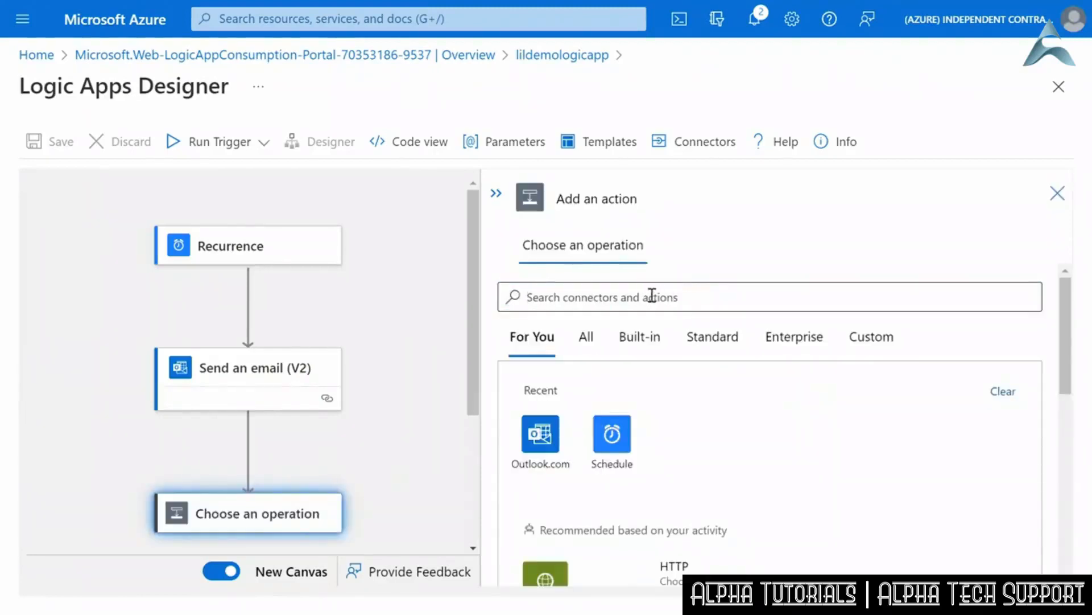
{"action": "left_click", "coordinate": [589, 339]}
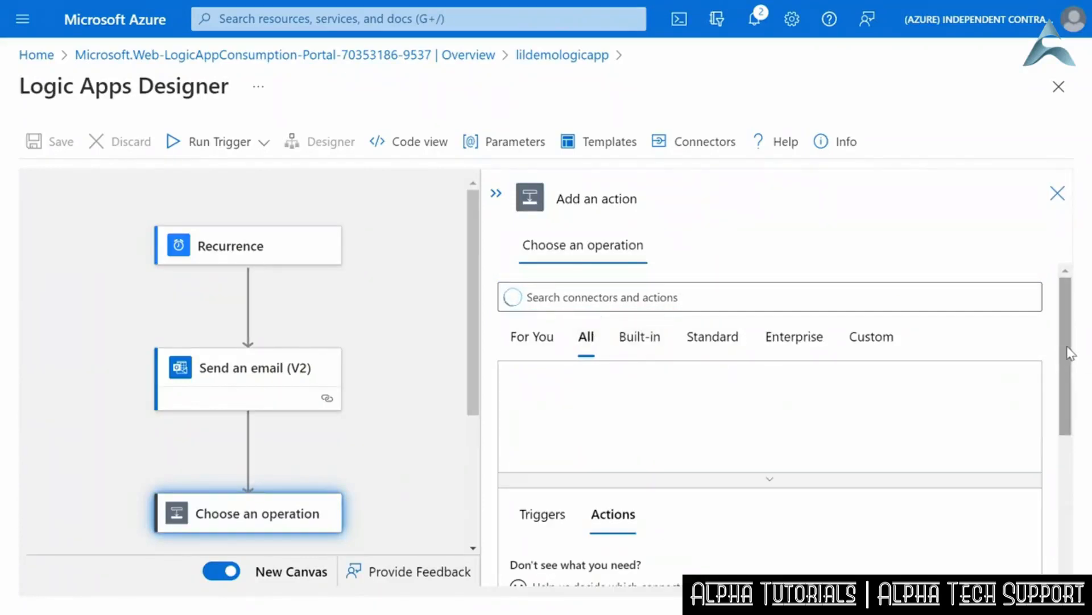
{"action": "scroll", "coordinate": [1043, 394], "scroll_direction": "down", "scroll_amount": 1}
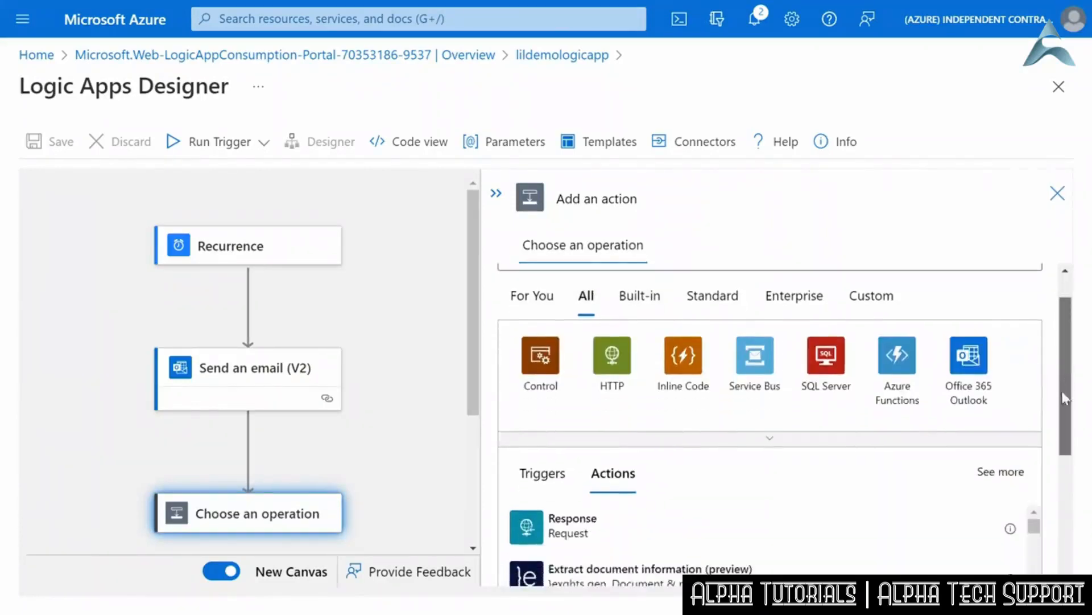
{"action": "left_click", "coordinate": [776, 442]}
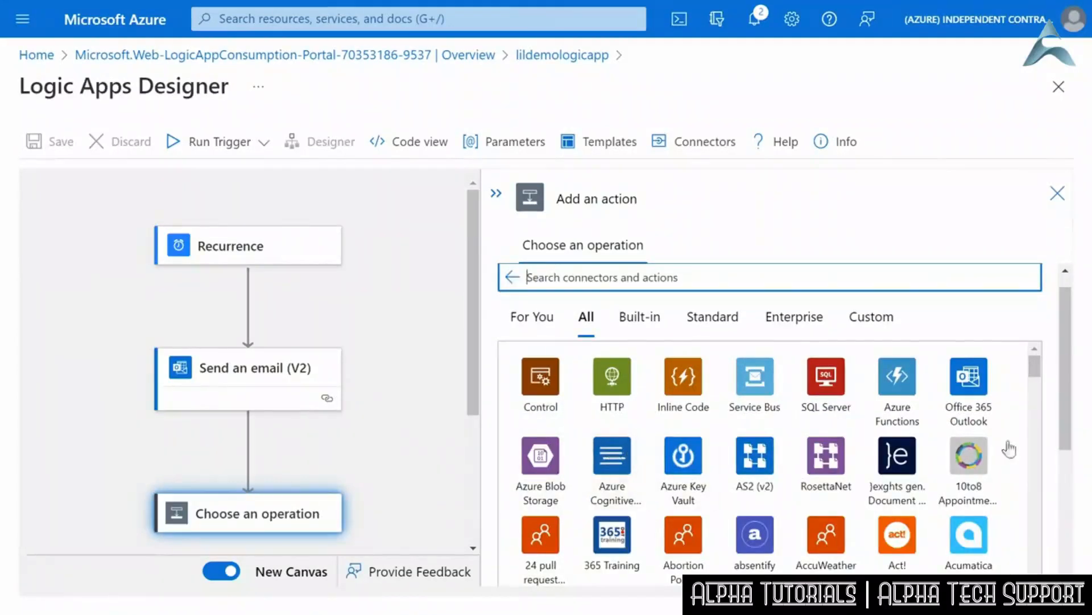
{"action": "scroll", "coordinate": [1037, 378], "scroll_direction": "down", "scroll_amount": 1}
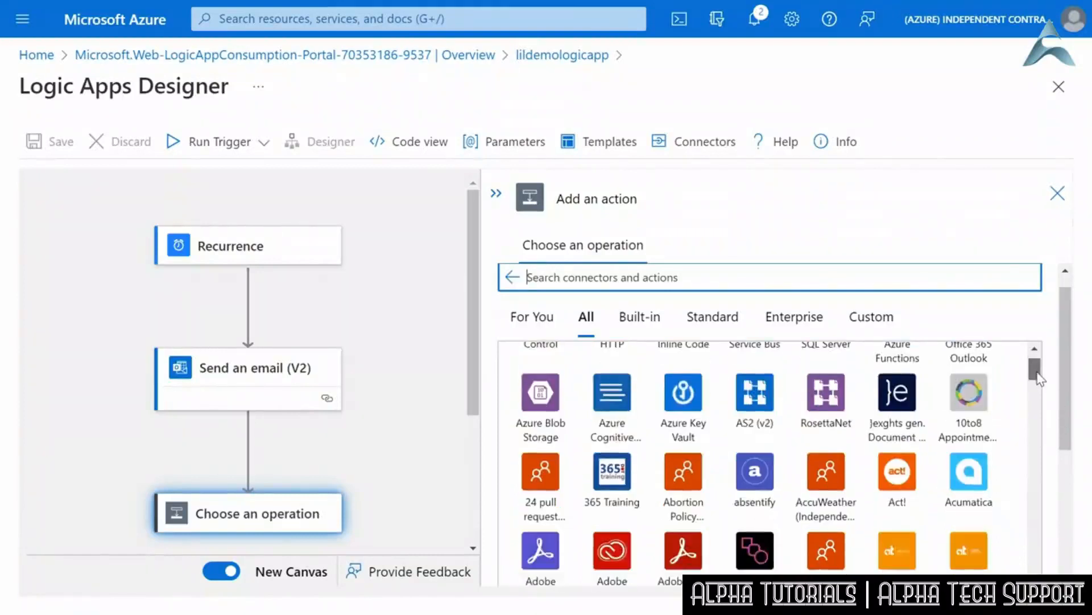
{"action": "scroll", "coordinate": [1037, 378], "scroll_direction": "down", "scroll_amount": 1}
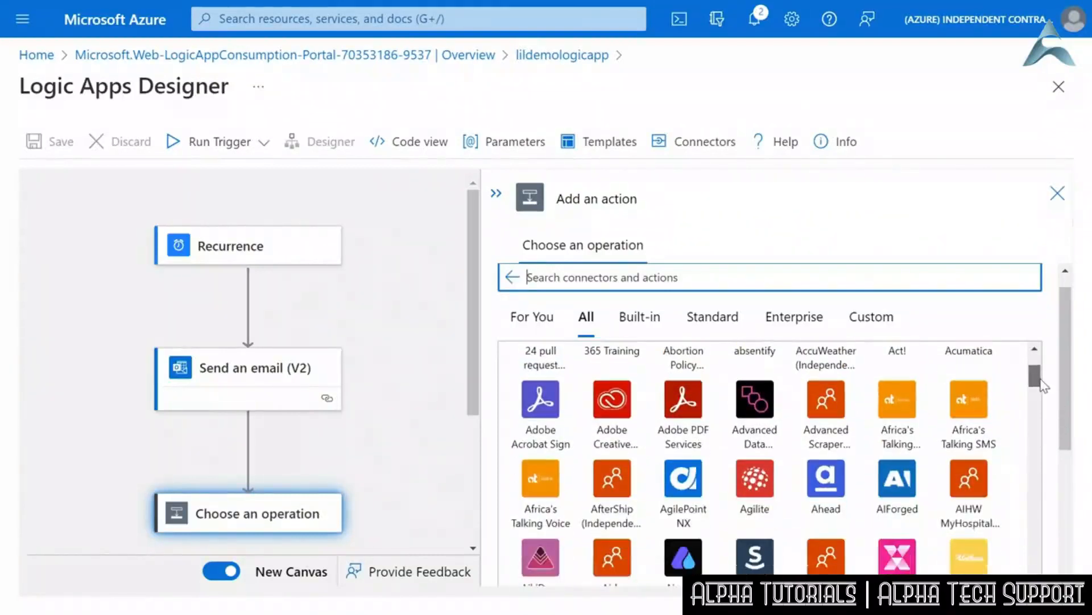
{"action": "scroll", "coordinate": [1042, 382], "scroll_direction": "down", "scroll_amount": 1}
{"action": "scroll", "coordinate": [1046, 390], "scroll_direction": "up", "scroll_amount": 3}
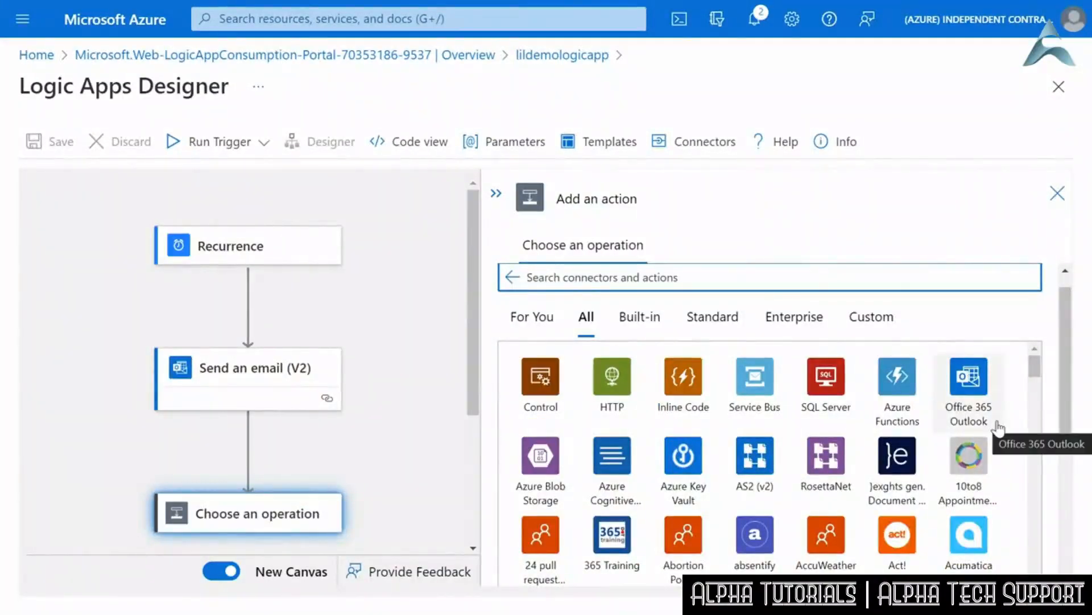
- Open the Control connector among the built-in connectors and examine the actions it offers
{"action": "left_click", "coordinate": [643, 320]}
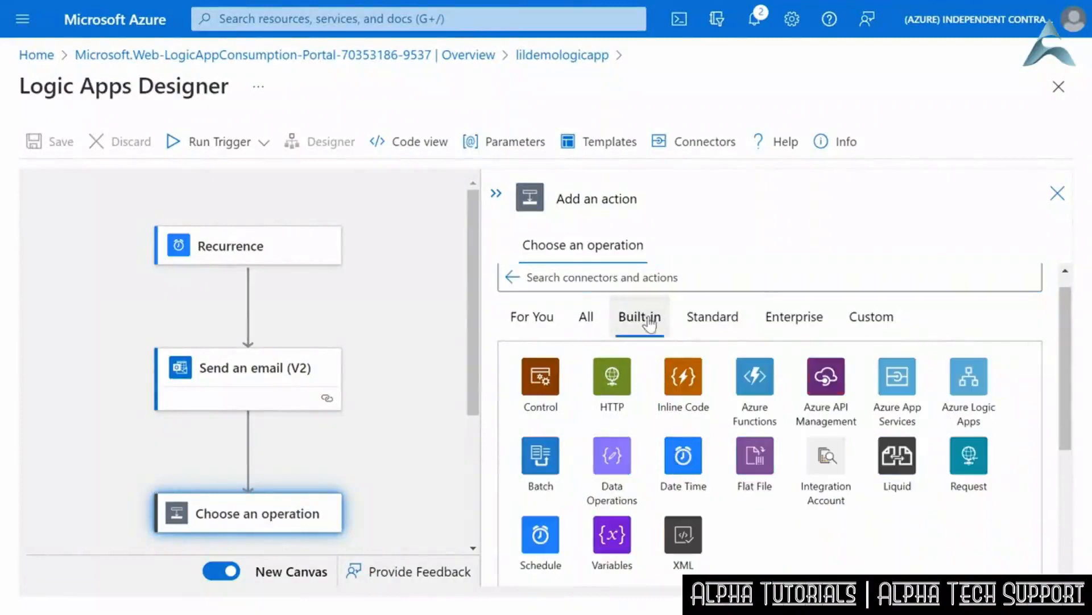
{"action": "left_click", "coordinate": [533, 380]}
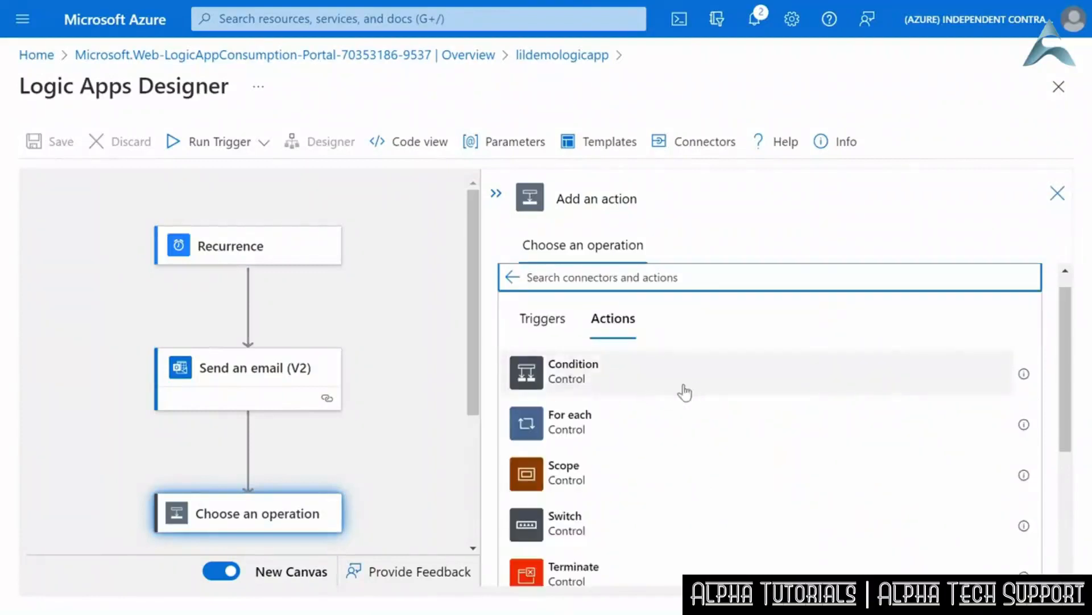
{"action": "scroll", "coordinate": [633, 468], "scroll_direction": "down", "scroll_amount": 1}
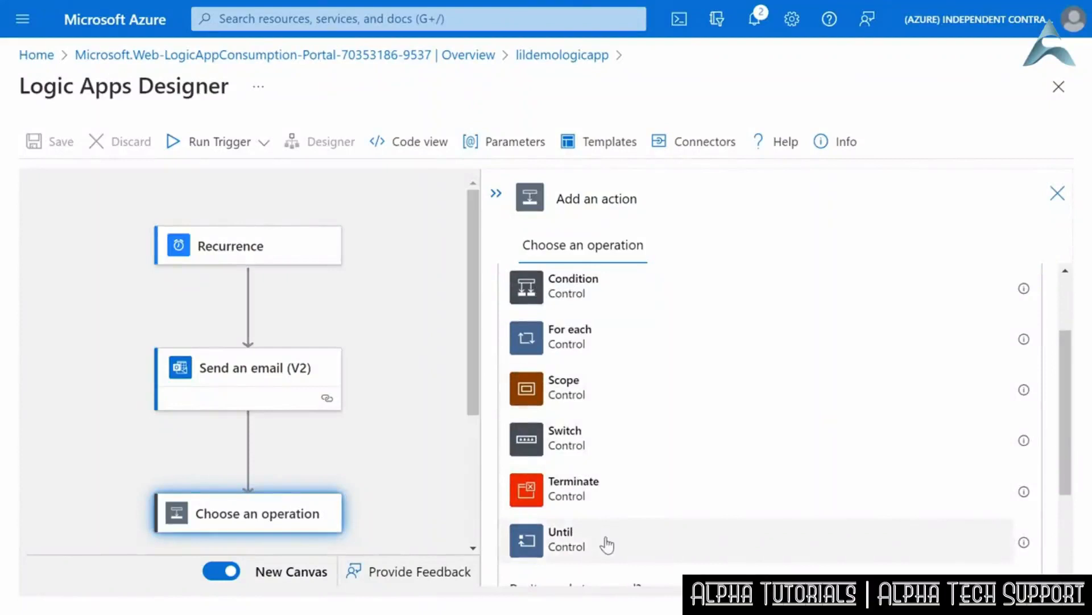
{"action": "scroll", "coordinate": [613, 535], "scroll_direction": "down", "scroll_amount": 3}
{"action": "scroll", "coordinate": [612, 533], "scroll_direction": "up", "scroll_amount": 1}
{"action": "scroll", "coordinate": [613, 534], "scroll_direction": "up", "scroll_amount": 3}
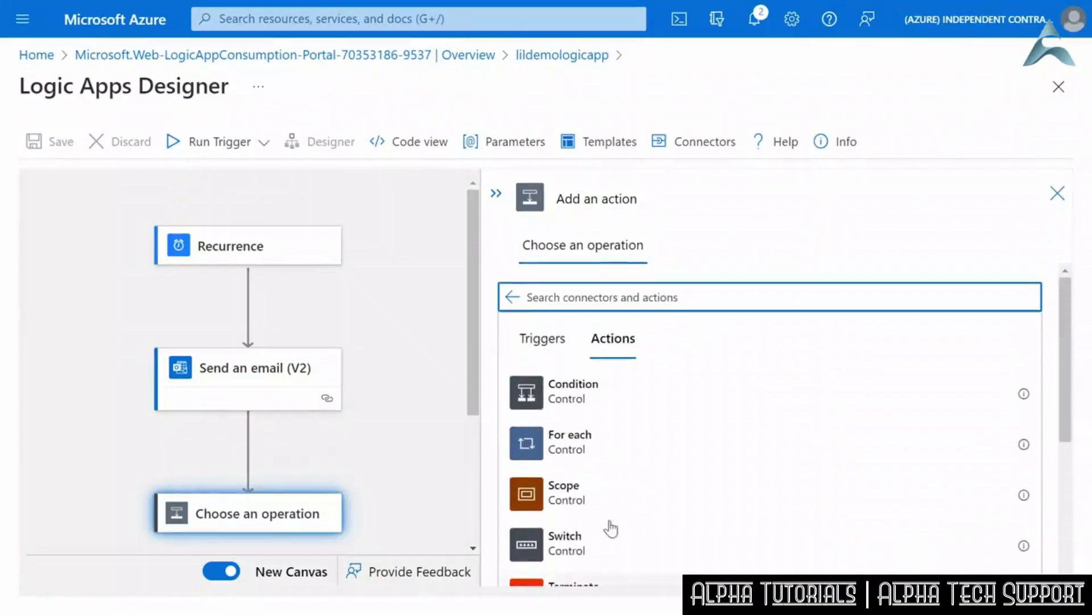
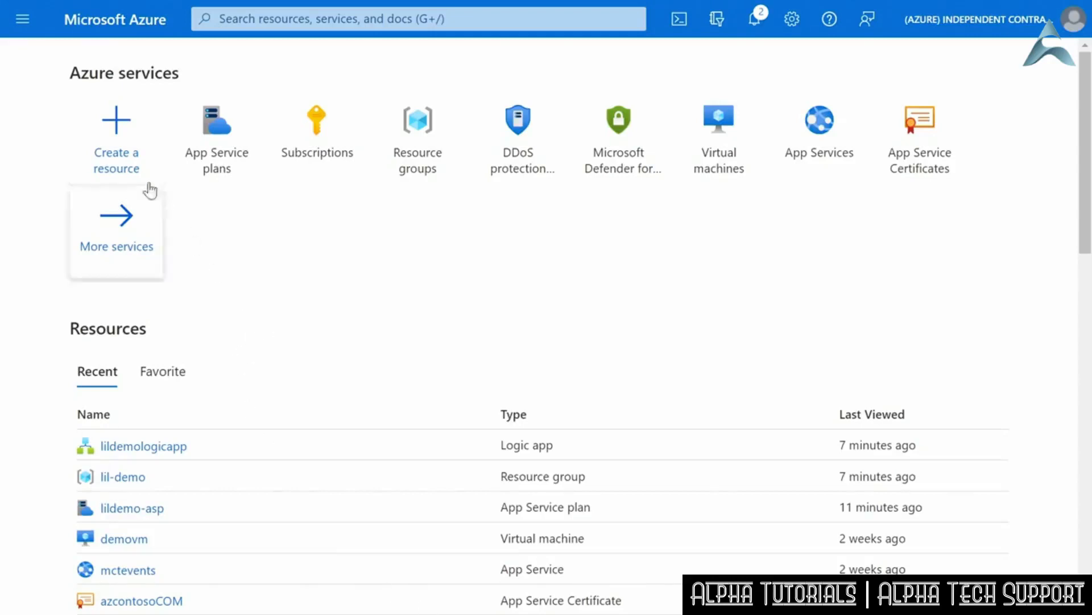
- Find Function App among the resources that can be created and start creating one
{"action": "left_click", "coordinate": [120, 134]}
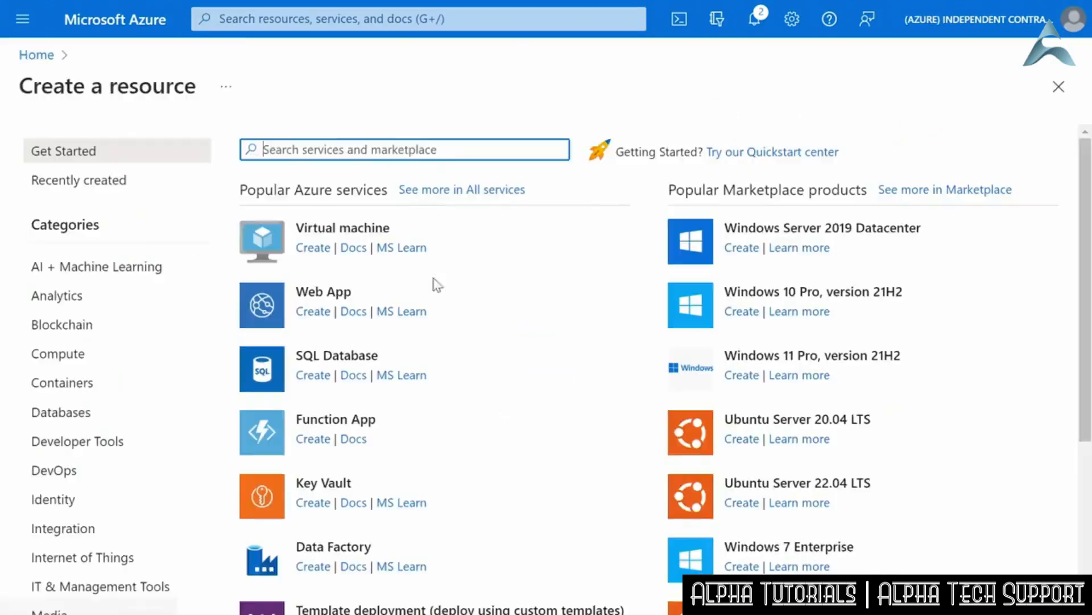
{"action": "type", "text": "function app"}
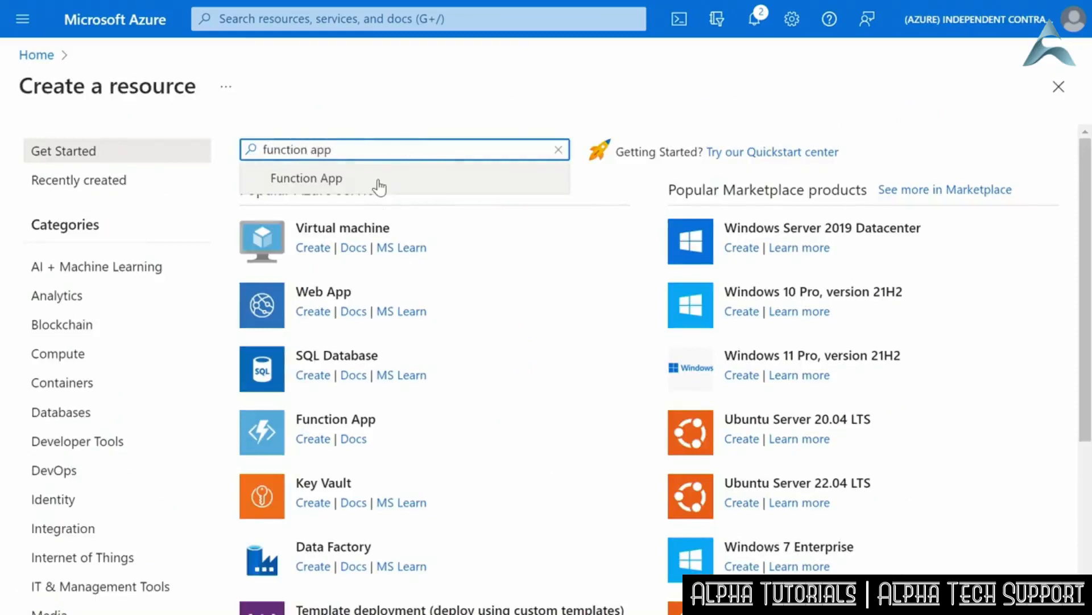
{"action": "left_click", "coordinate": [379, 185]}
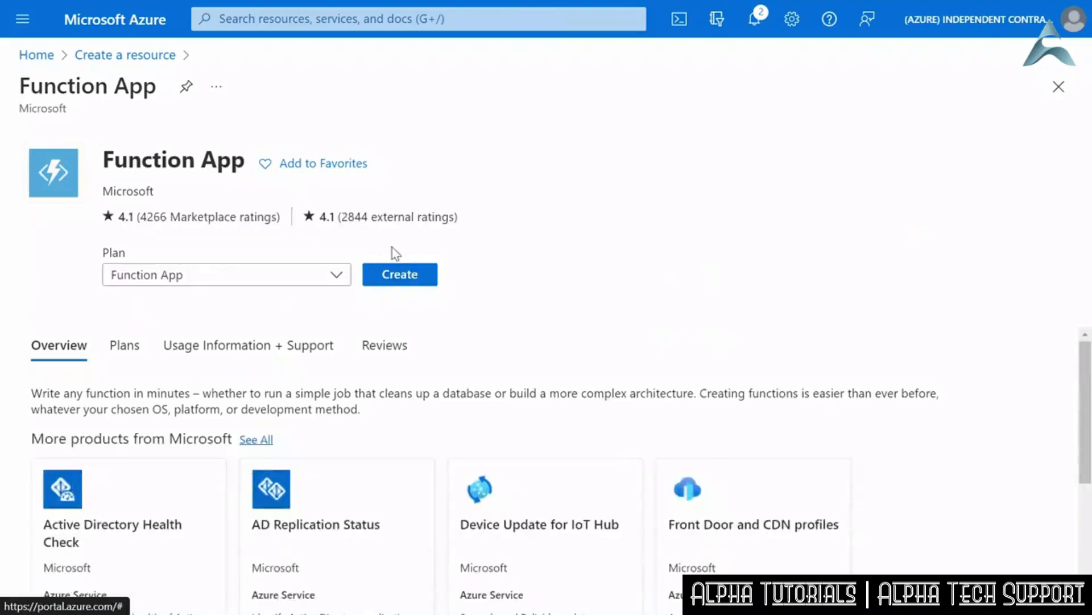
{"action": "left_click", "coordinate": [404, 273]}
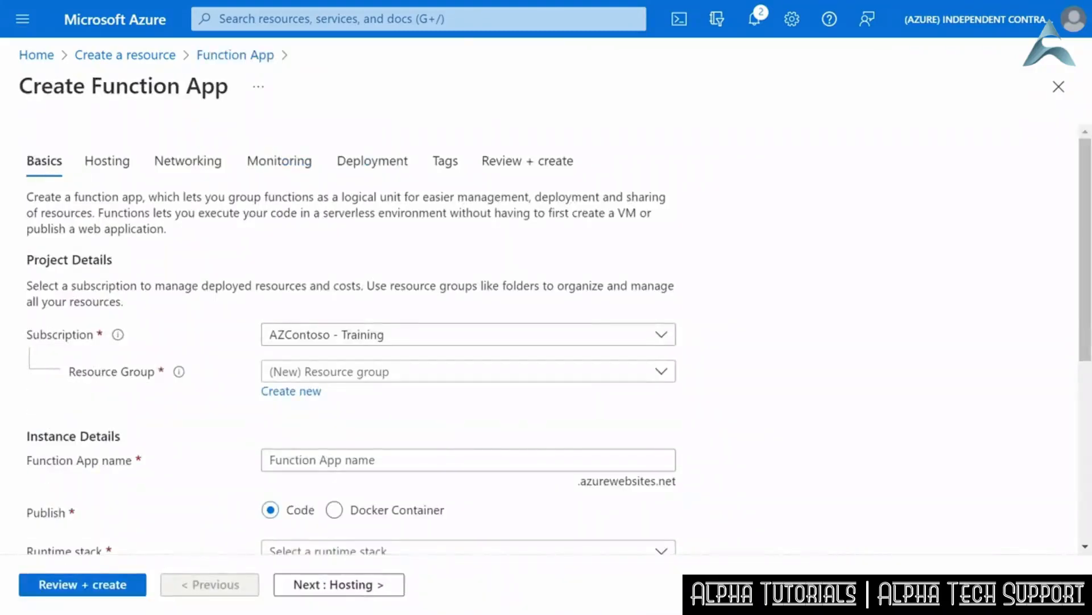
- Assign the function app to the lil-demo resource group and name it lildemofunction
{"action": "left_click", "coordinate": [391, 372]}
{"action": "scroll", "coordinate": [322, 251], "scroll_direction": "down", "scroll_amount": 5}
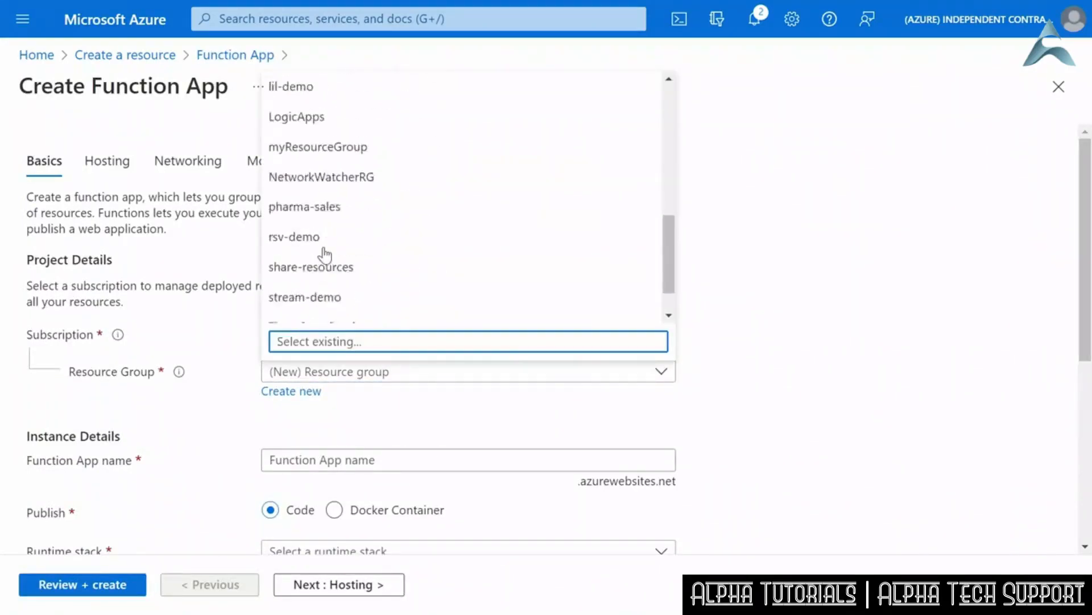
{"action": "scroll", "coordinate": [322, 186], "scroll_direction": "up", "scroll_amount": 3}
{"action": "scroll", "coordinate": [323, 186], "scroll_direction": "up", "scroll_amount": 1}
{"action": "left_click", "coordinate": [303, 254]}
{"action": "left_click", "coordinate": [485, 458]}
{"action": "type", "text": "lildemo"}
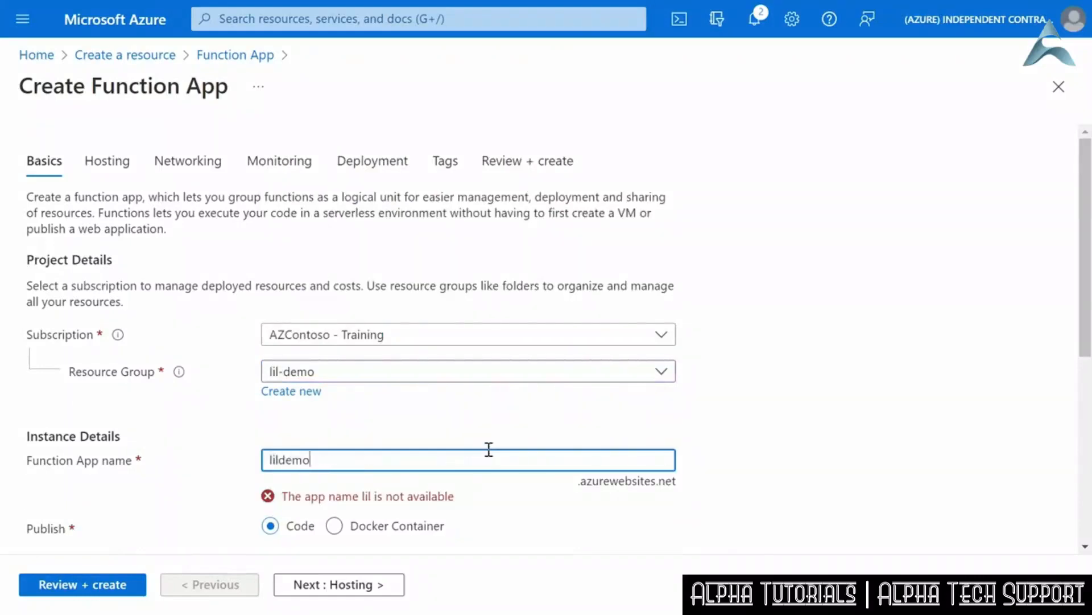
{"action": "type", "text": "function"}
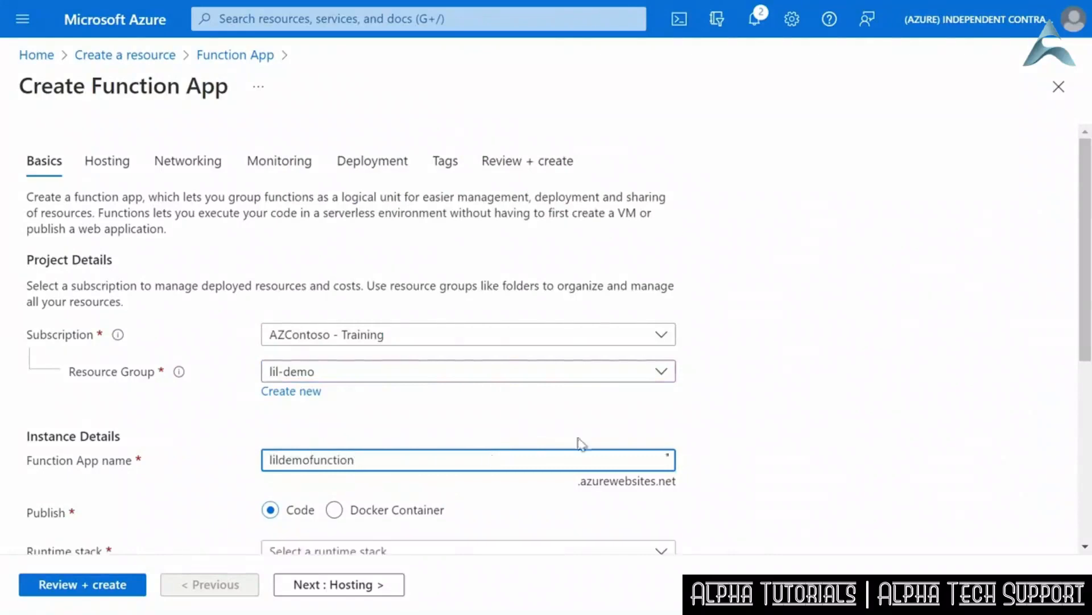
{"action": "left_click", "coordinate": [788, 410]}
- Set the function app's runtime stack to .NET and its region to East US
{"action": "scroll", "coordinate": [695, 470], "scroll_direction": "down", "scroll_amount": 3}
{"action": "scroll", "coordinate": [694, 470], "scroll_direction": "down", "scroll_amount": 3}
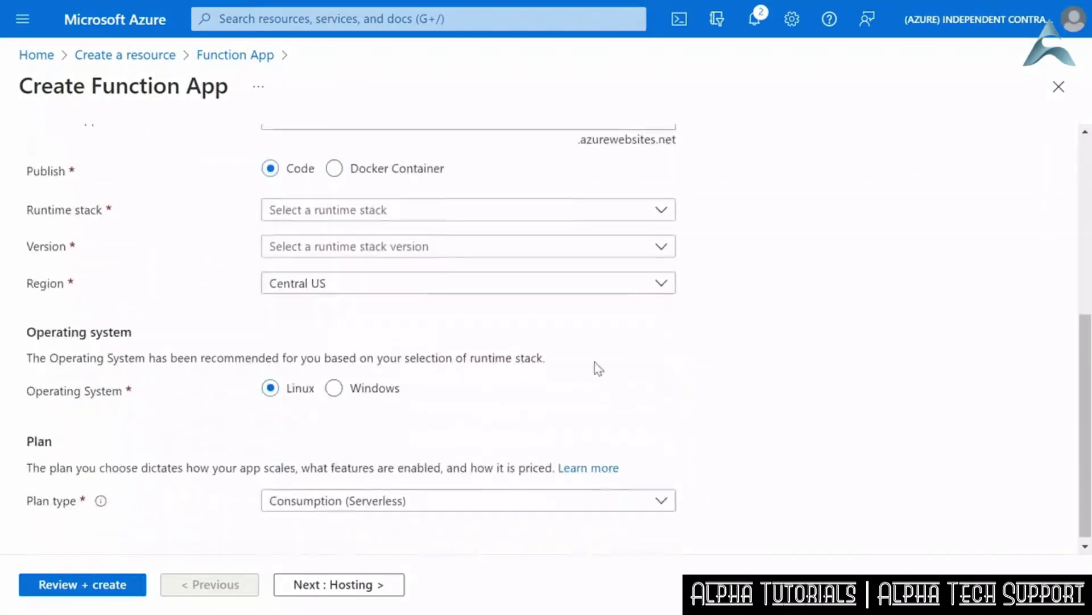
{"action": "left_click", "coordinate": [381, 212]}
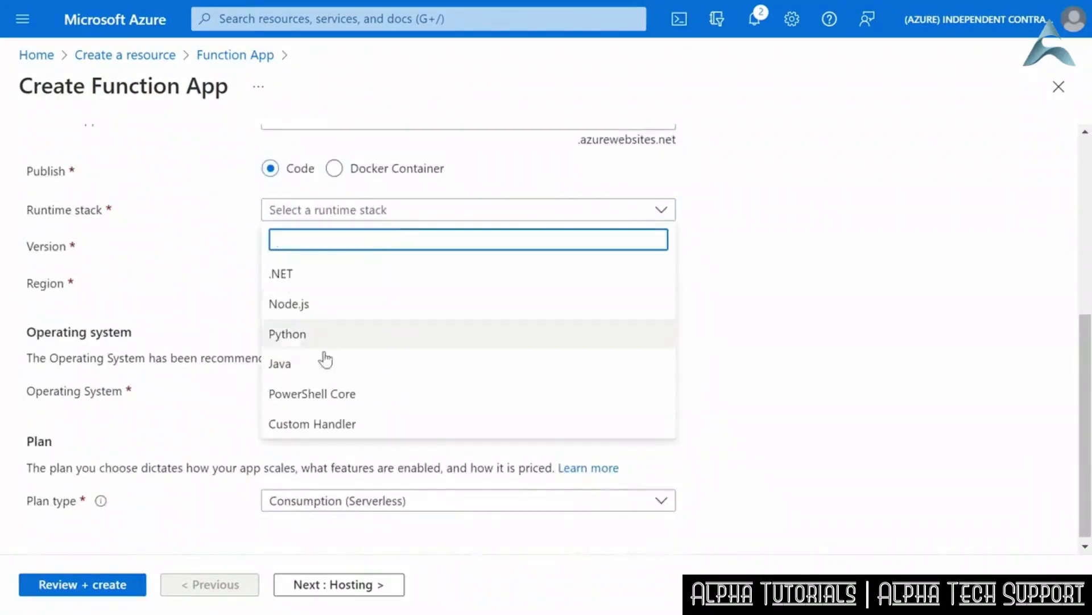
{"action": "left_click", "coordinate": [322, 280]}
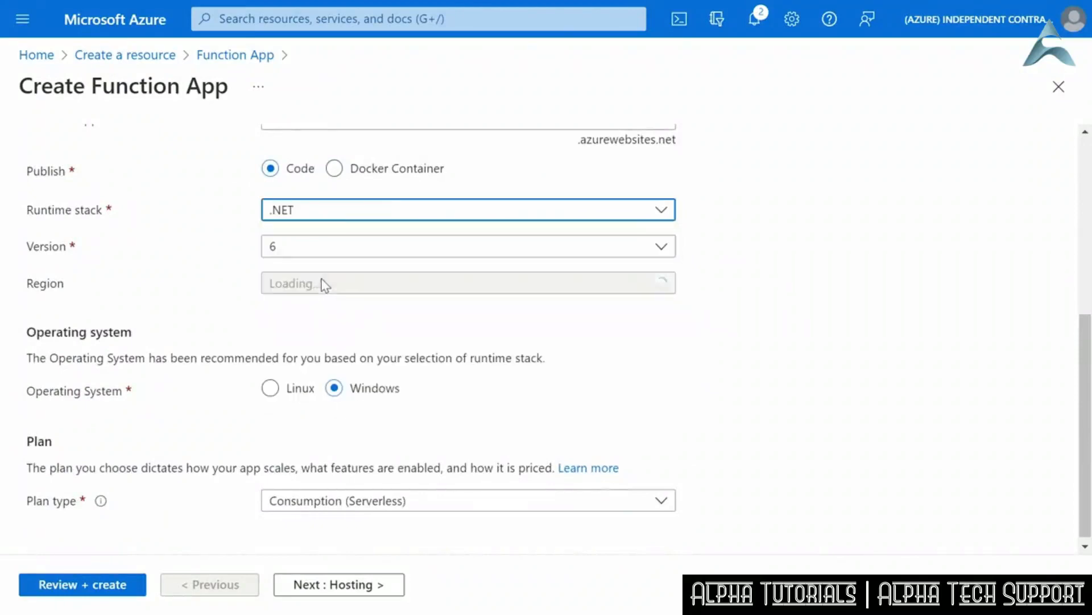
{"action": "left_click", "coordinate": [340, 287]}
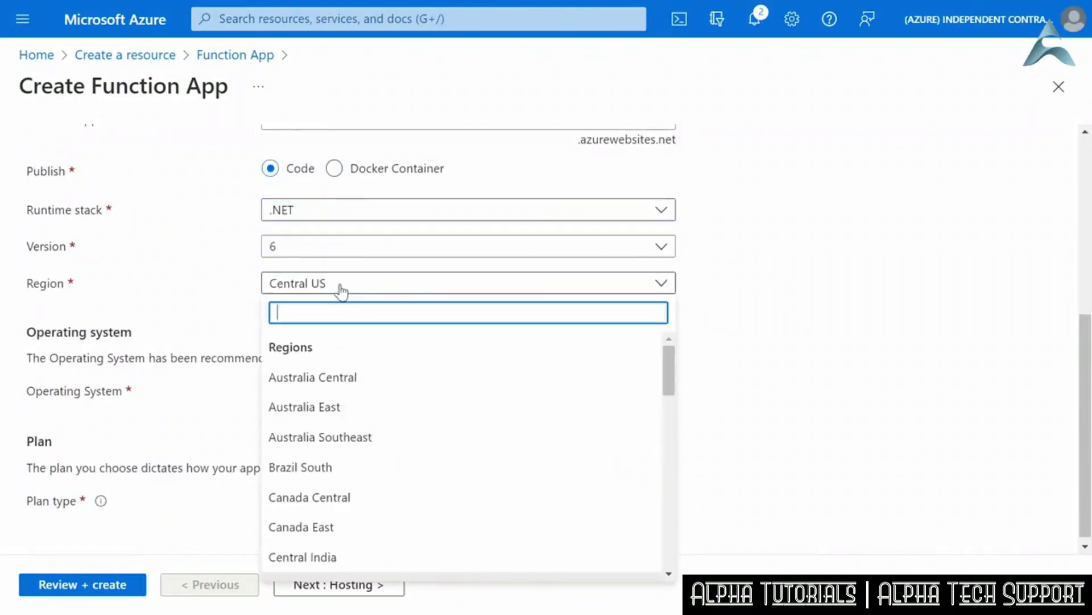
{"action": "type", "text": "east"}
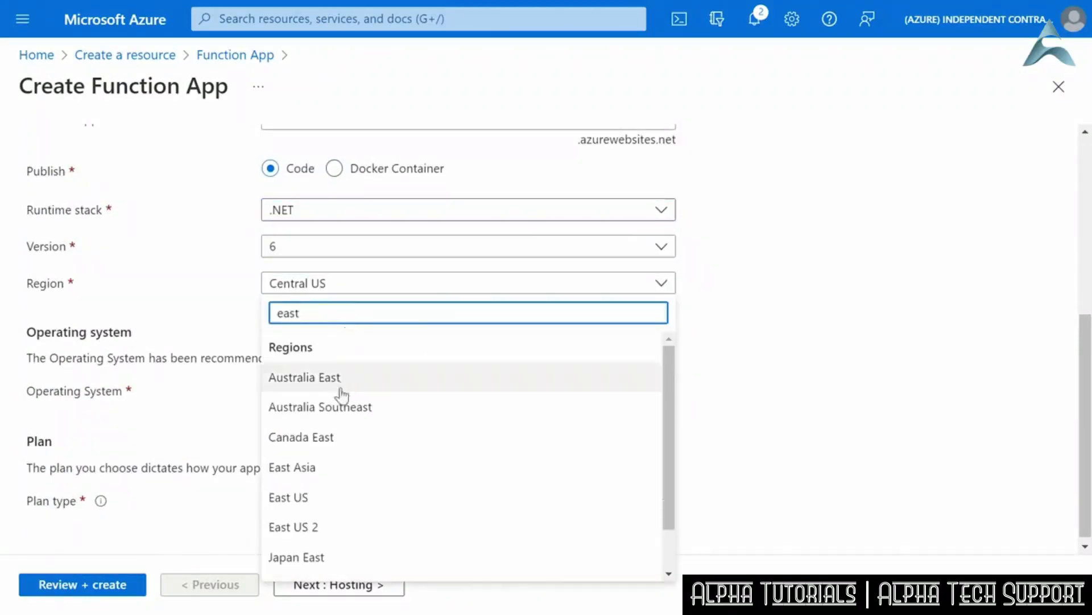
{"action": "left_click", "coordinate": [336, 494]}
{"action": "left_click", "coordinate": [464, 316]}
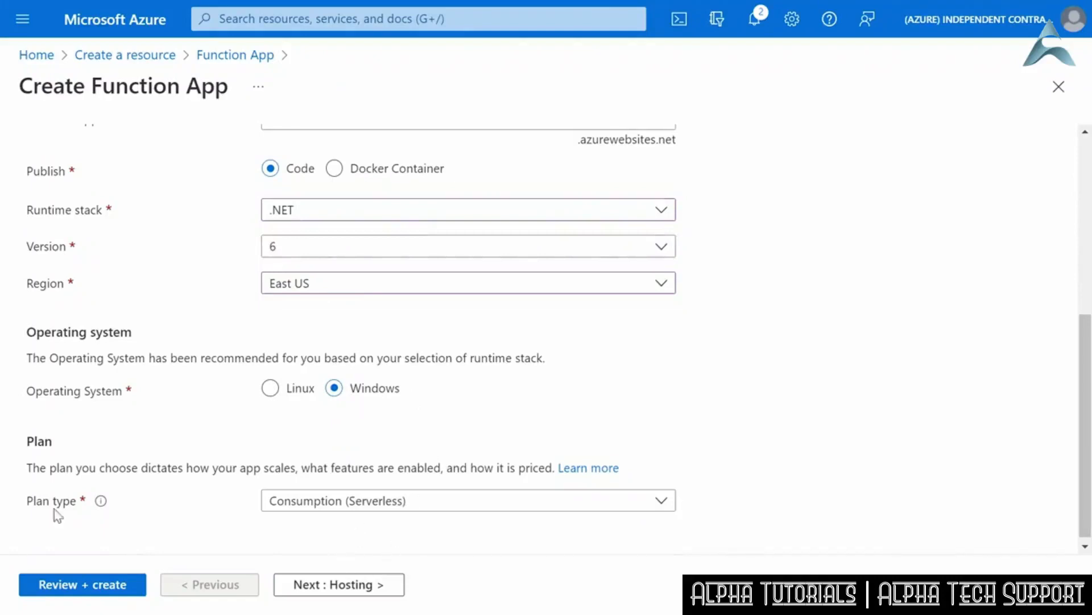
- Review the available hosting plan types, keep Consumption (Serverless), and check the function app's basic settings
{"action": "left_click", "coordinate": [662, 501]}
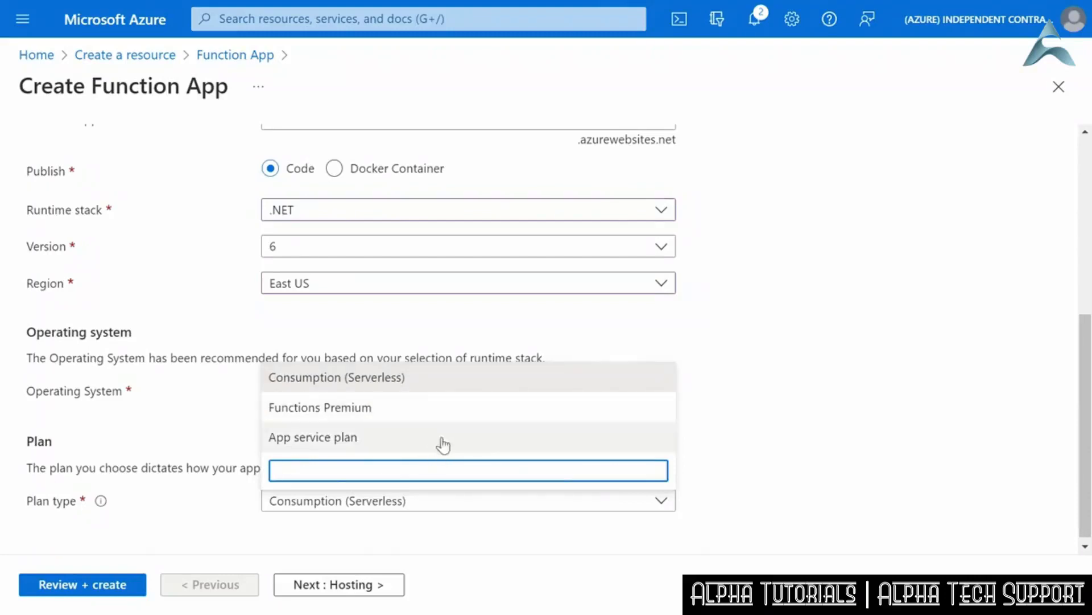
{"action": "left_click", "coordinate": [591, 531]}
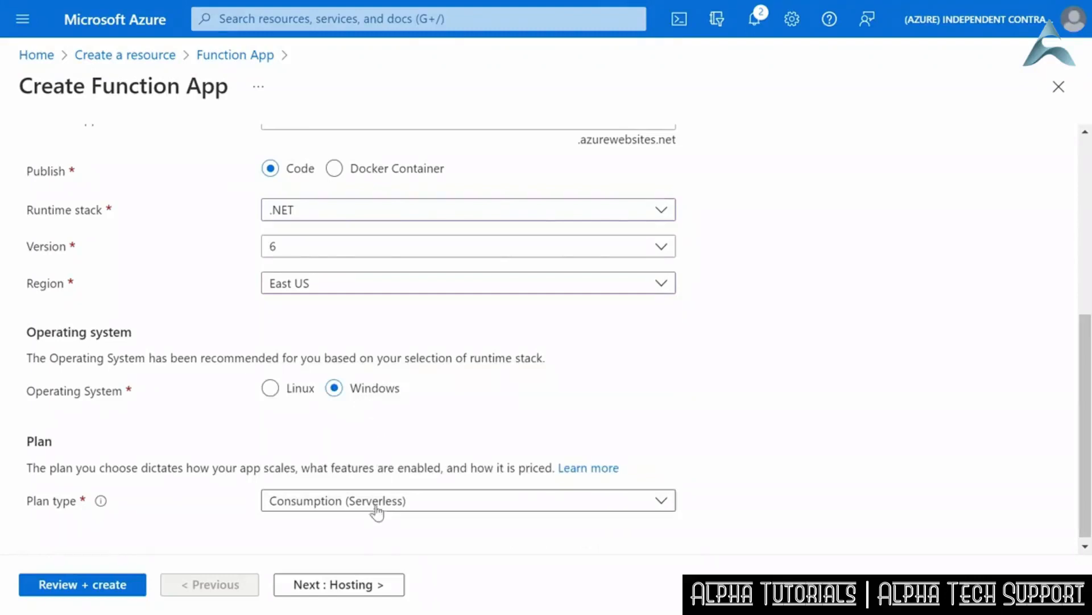
{"action": "scroll", "coordinate": [278, 550], "scroll_direction": "up", "scroll_amount": 3}
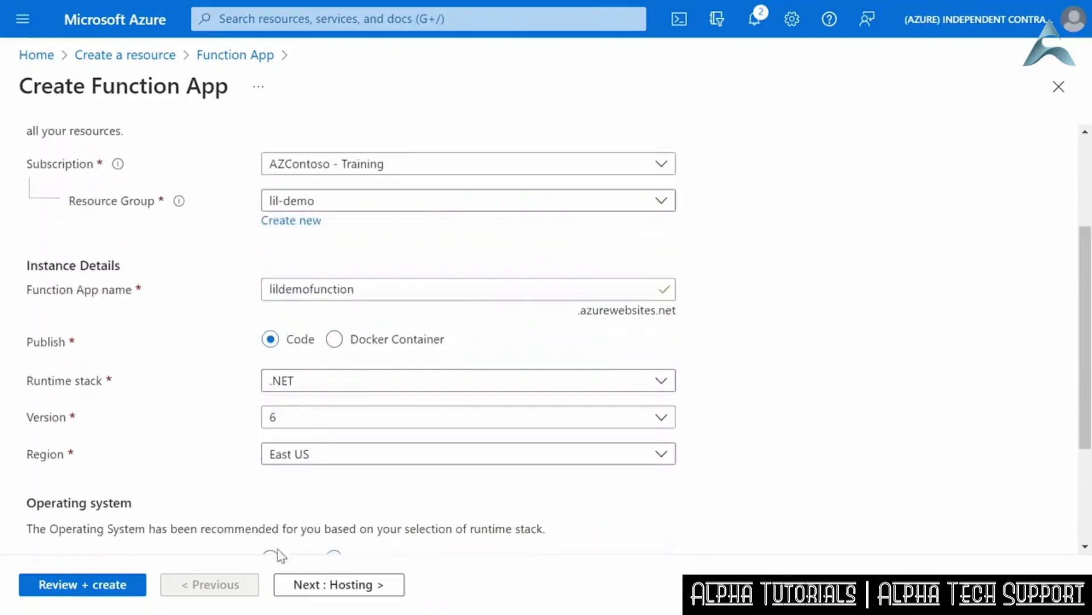
- Accept the proposed new storage account on the hosting settings, then validate and deploy the function app
{"action": "left_click", "coordinate": [324, 586]}
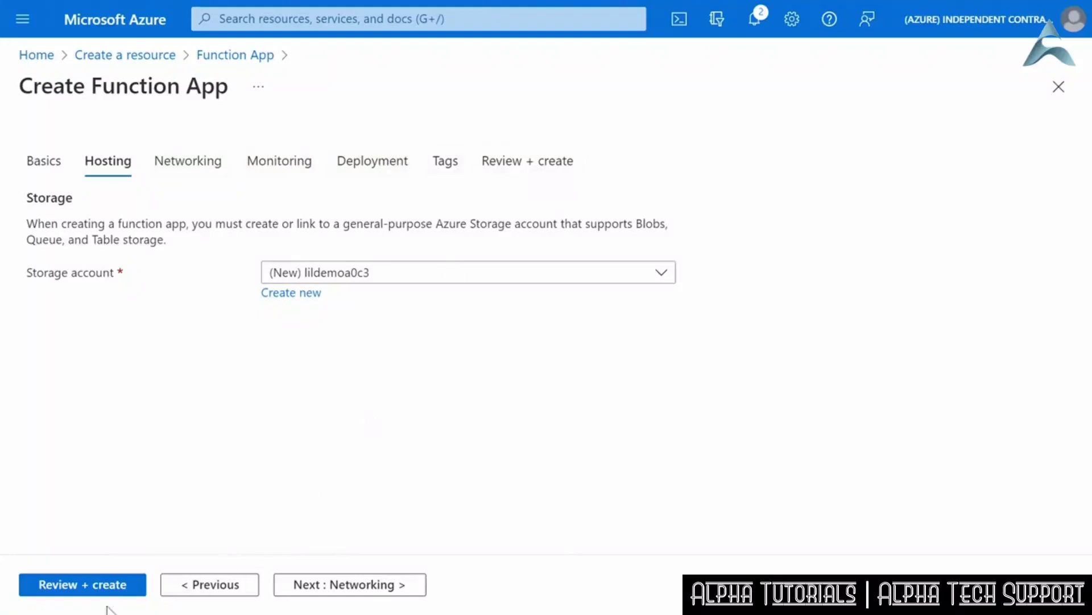
{"action": "left_click", "coordinate": [74, 583]}
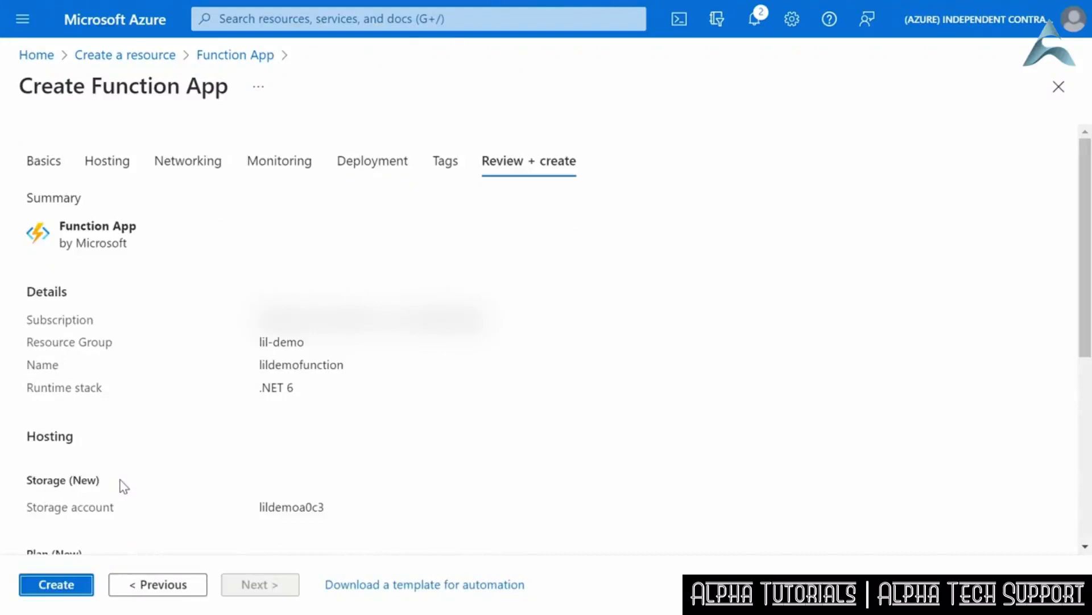
{"action": "left_click", "coordinate": [53, 582]}
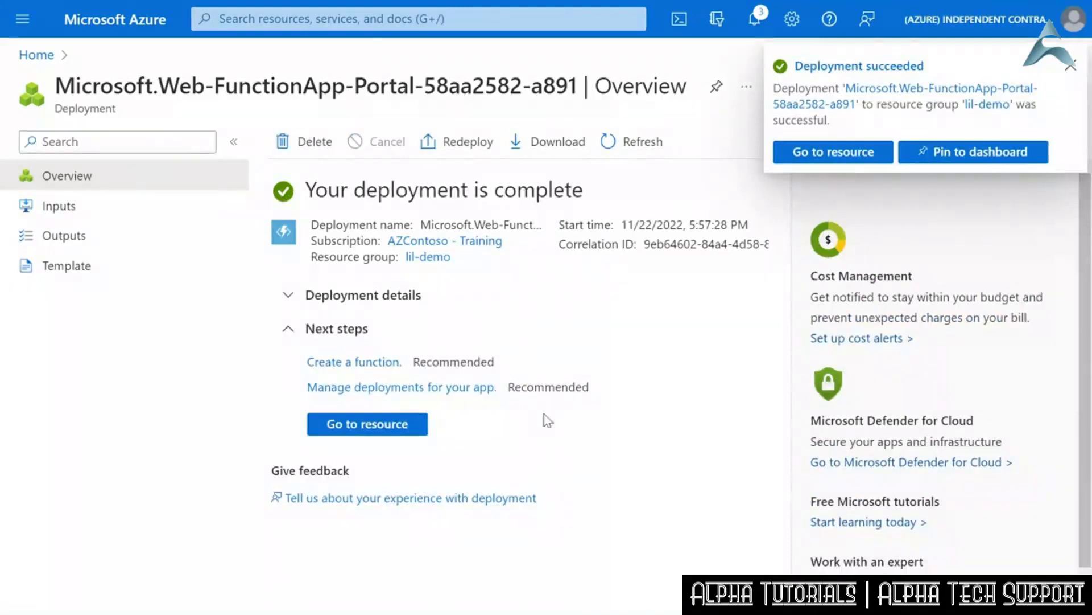
- Open the deployed function app's list of functions and start a new one, keeping Develop in portal as the development environment
{"action": "left_click", "coordinate": [359, 426]}
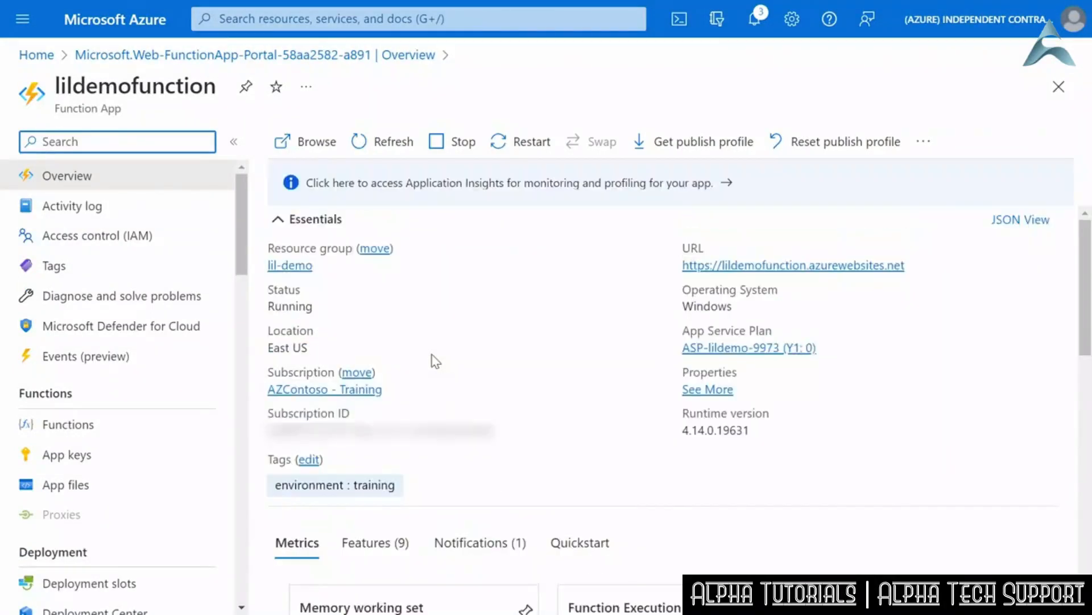
{"action": "left_click", "coordinate": [87, 427]}
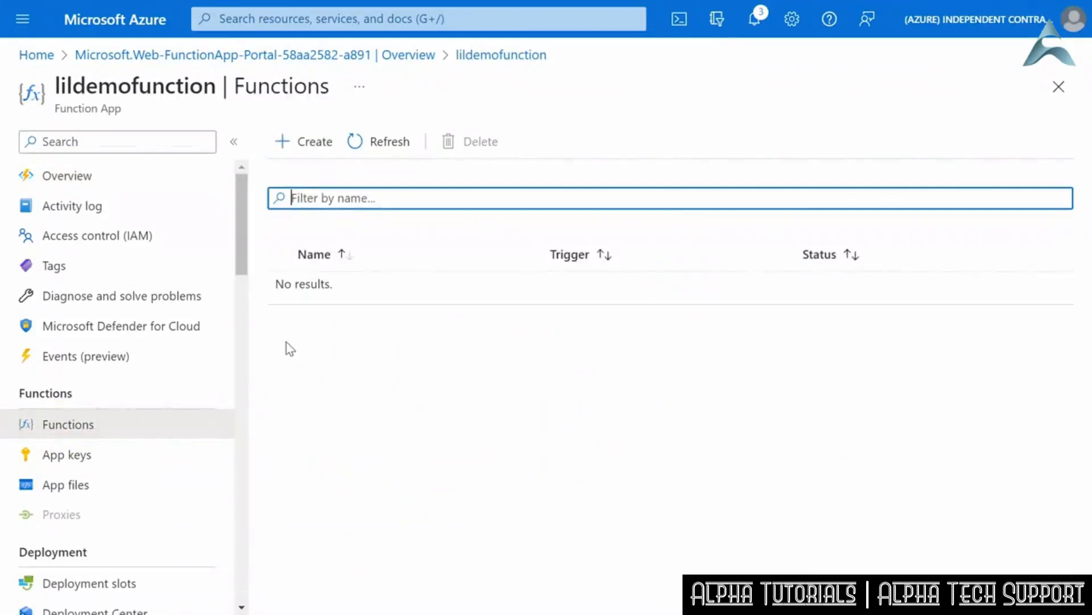
{"action": "left_click", "coordinate": [307, 147]}
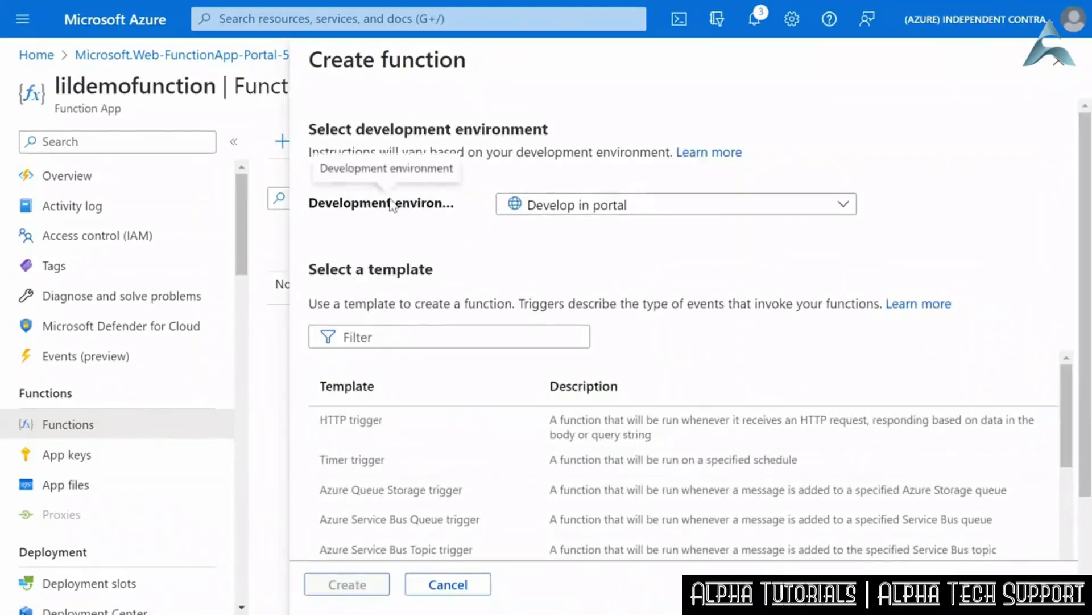
{"action": "left_click", "coordinate": [853, 208]}
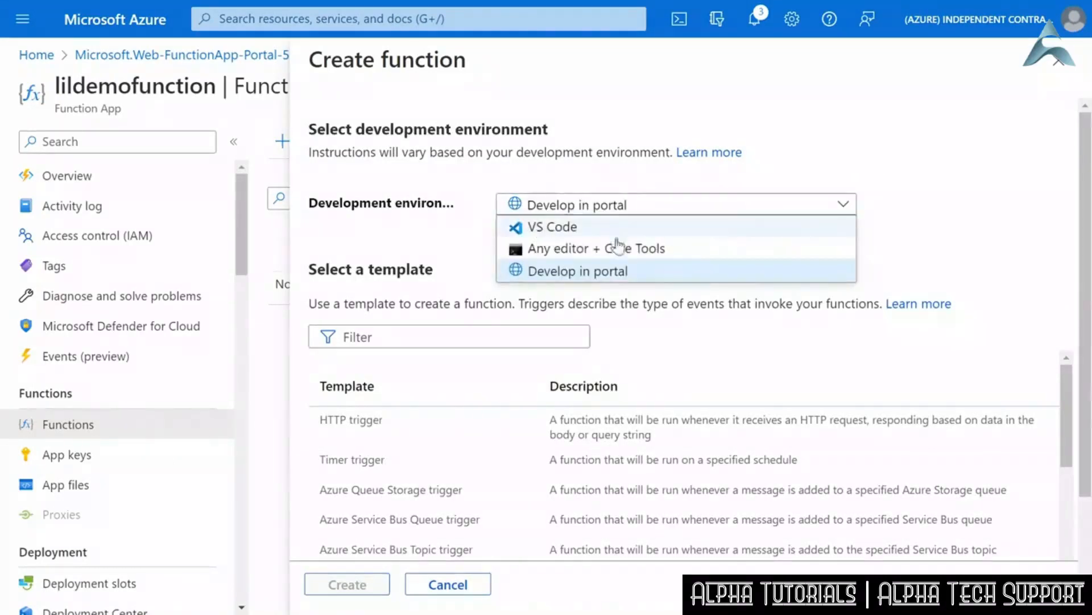
{"action": "left_click", "coordinate": [961, 251]}
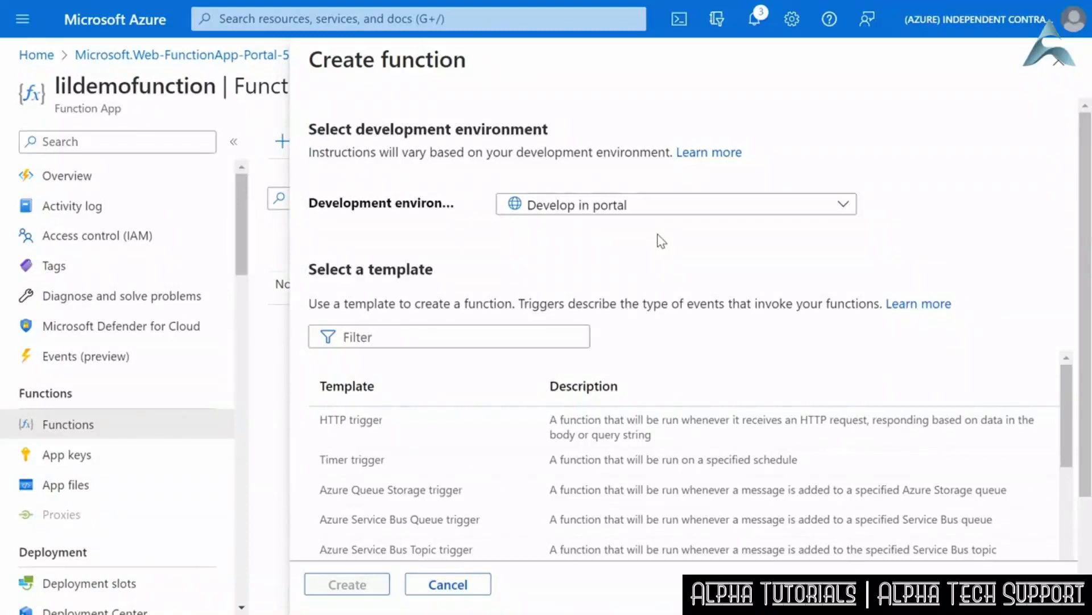
- Create a function named lildemofunc from the HTTP trigger template, keeping the Function authorization level
{"action": "scroll", "coordinate": [1066, 412], "scroll_direction": "down", "scroll_amount": 1}
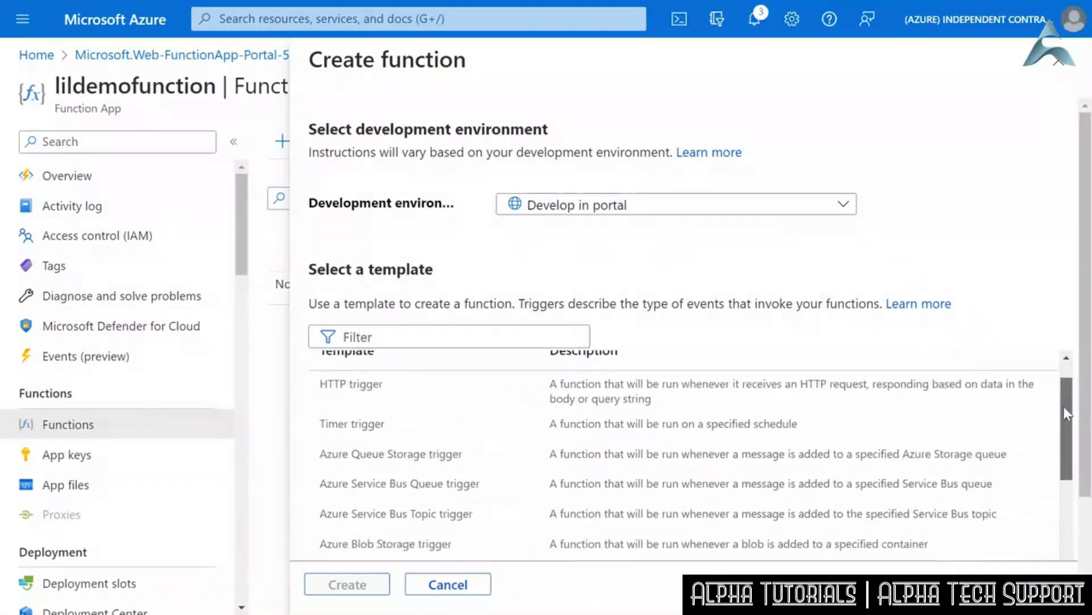
{"action": "scroll", "coordinate": [1063, 401], "scroll_direction": "up", "scroll_amount": 1}
{"action": "scroll", "coordinate": [1086, 409], "scroll_direction": "down", "scroll_amount": 3}
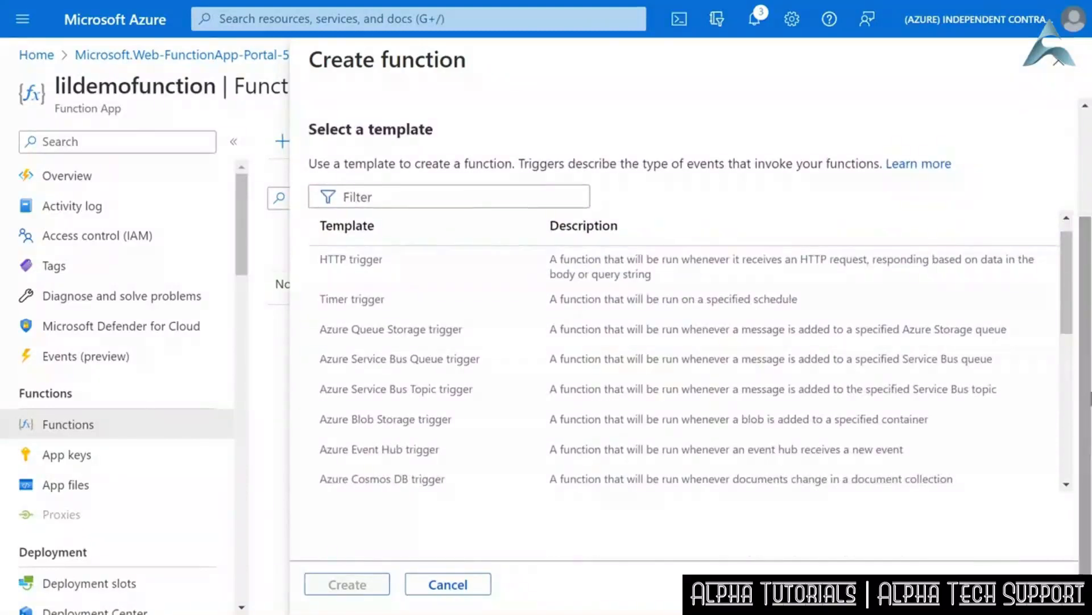
{"action": "left_click_drag", "start_coordinate": [1069, 300], "coordinate": [1067, 296]}
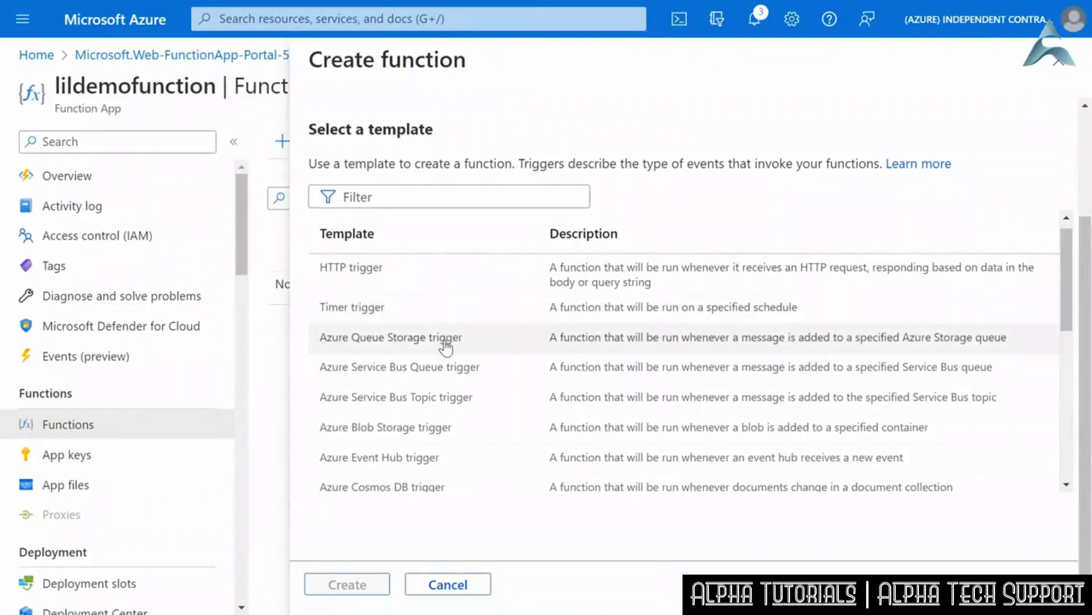
{"action": "left_click", "coordinate": [404, 282]}
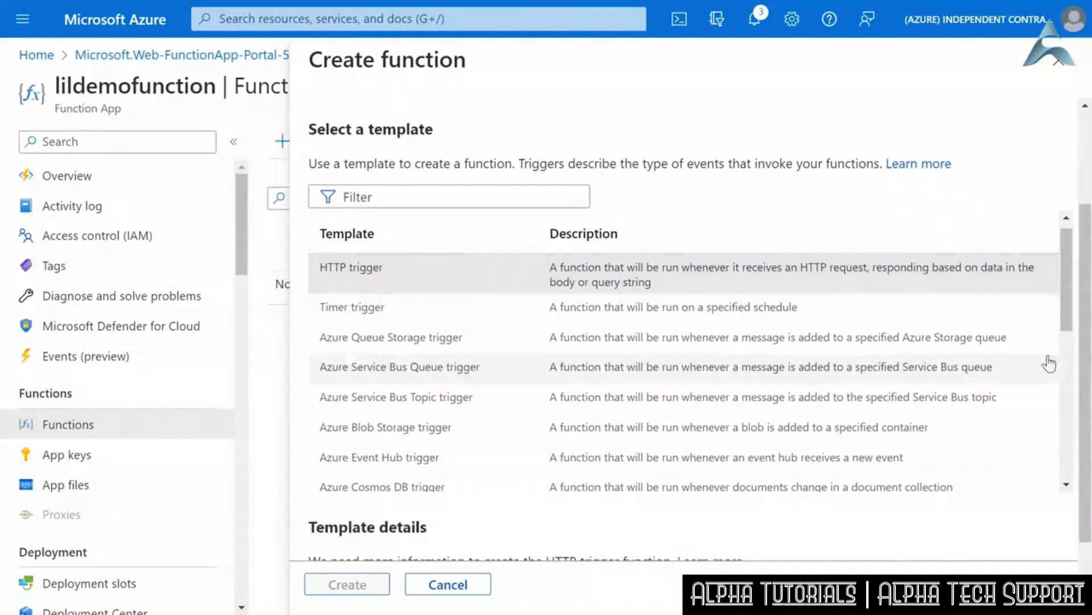
{"action": "left_click_drag", "start_coordinate": [1086, 333], "coordinate": [1087, 404]}
{"action": "double_click", "coordinate": [888, 481]}
{"action": "type", "text": "lil"}
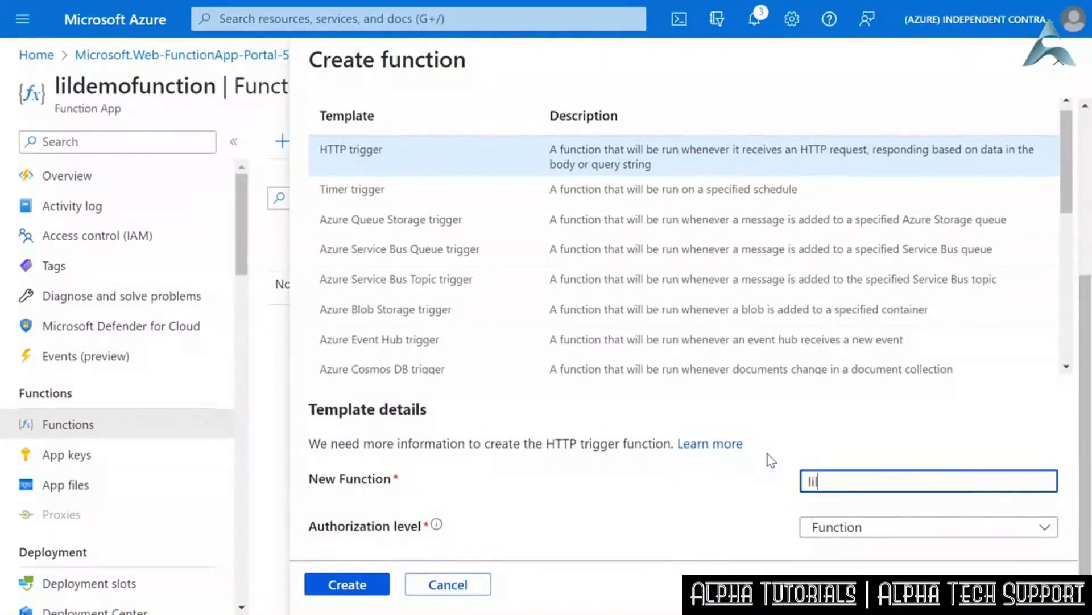
{"action": "type", "text": "demofunc"}
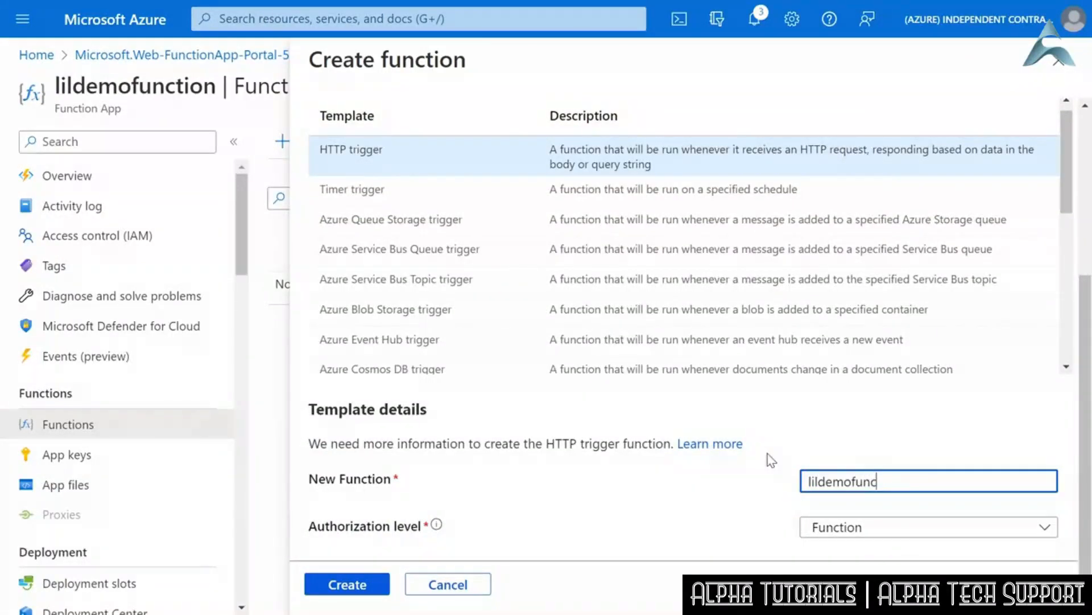
{"action": "left_click", "coordinate": [363, 585]}
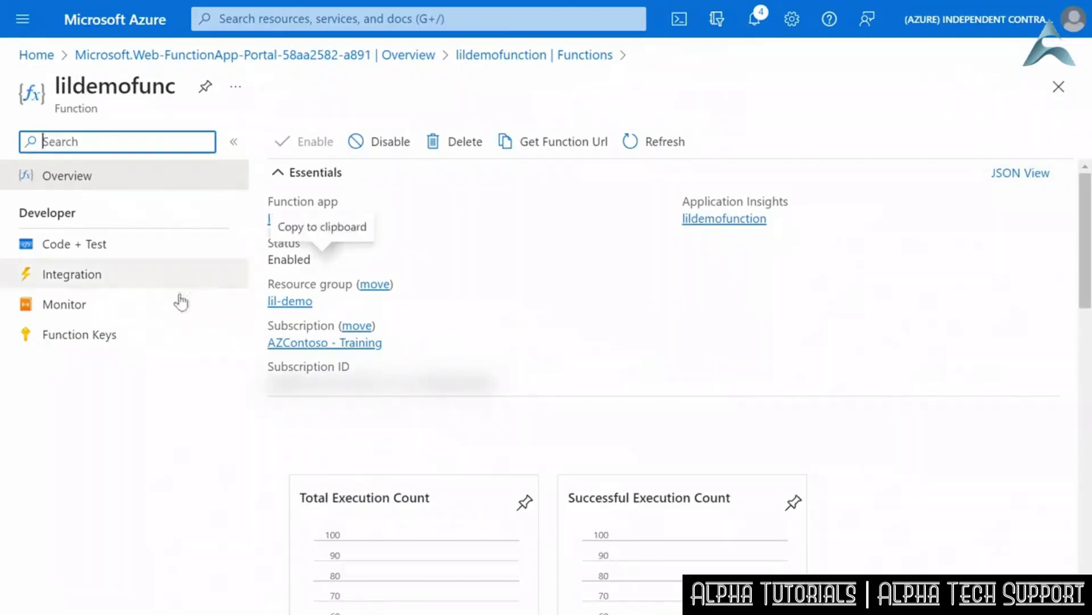
- Open lildemofunc's code and examine the run.csx script through to its response message
{"action": "left_click", "coordinate": [107, 246]}
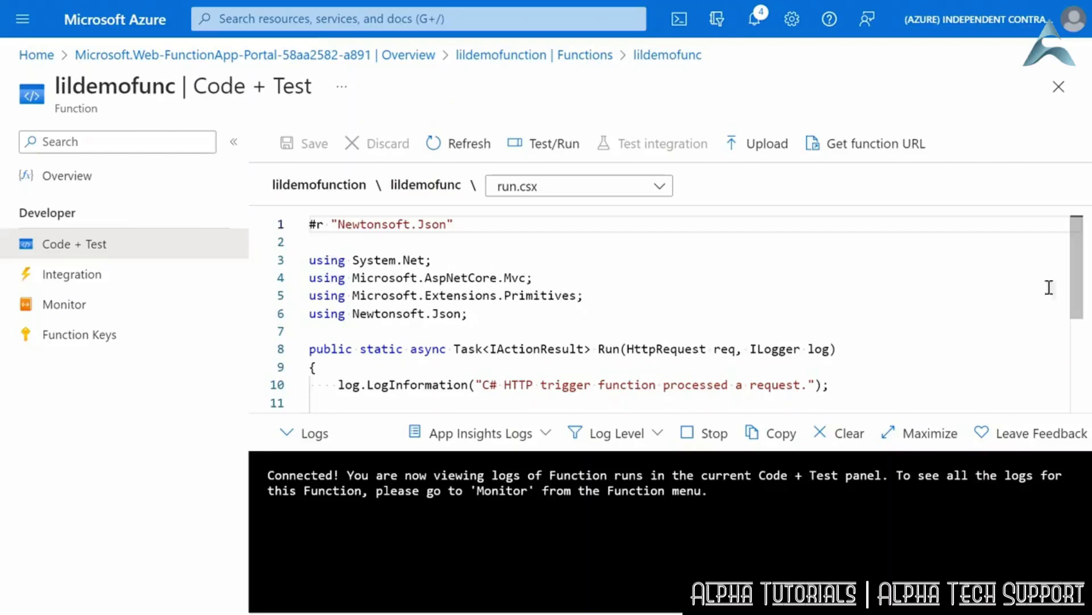
{"action": "left_click_drag", "start_coordinate": [1079, 283], "coordinate": [1085, 398]}
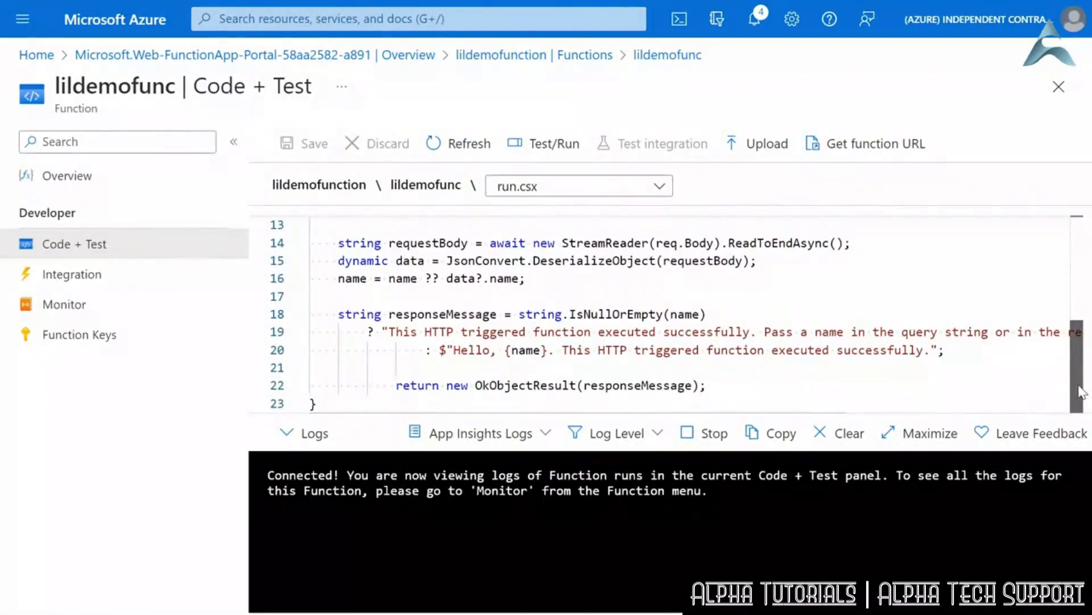
{"action": "left_click_drag", "start_coordinate": [1083, 393], "coordinate": [1084, 383]}
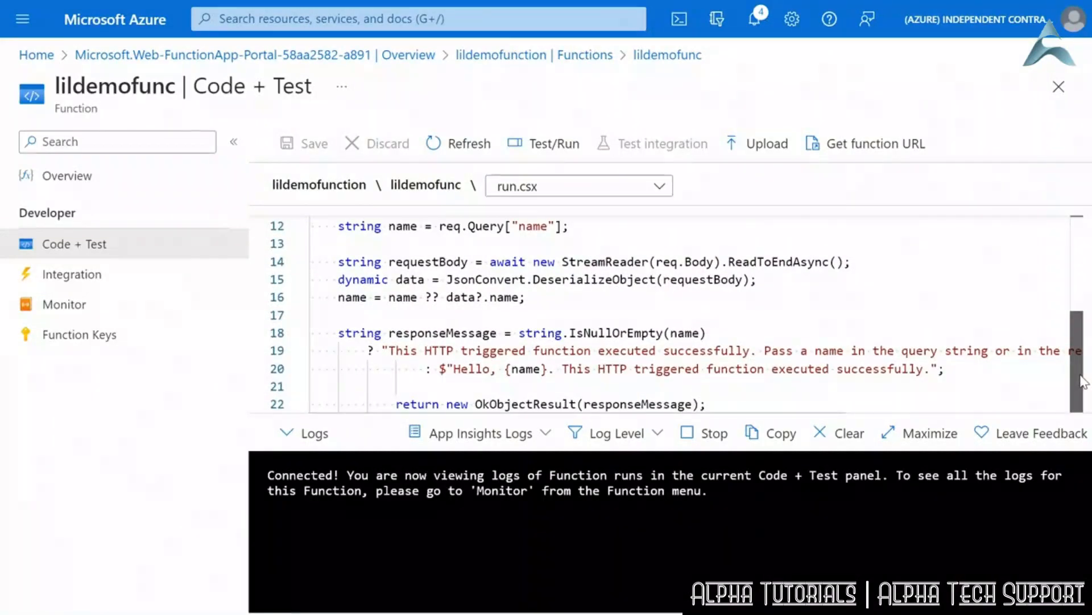
{"action": "scroll", "coordinate": [1084, 383], "scroll_direction": "down", "scroll_amount": 1}
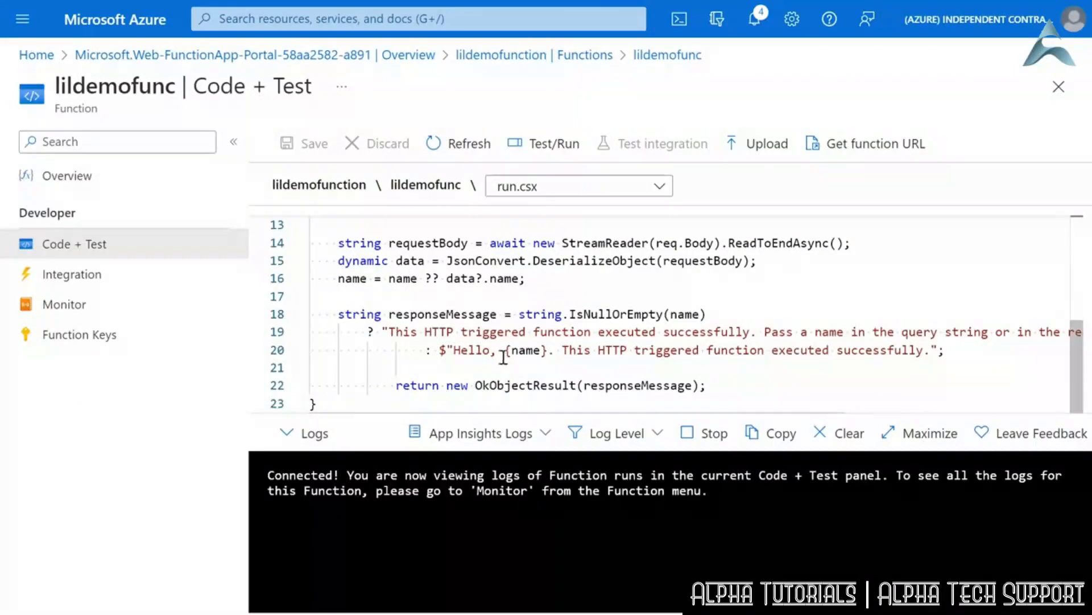
- Examine how run.csx reads the name from the request and uses it in the Hello response message
{"action": "left_click_drag", "start_coordinate": [505, 332], "coordinate": [544, 350]}
{"action": "left_click", "coordinate": [560, 350]}
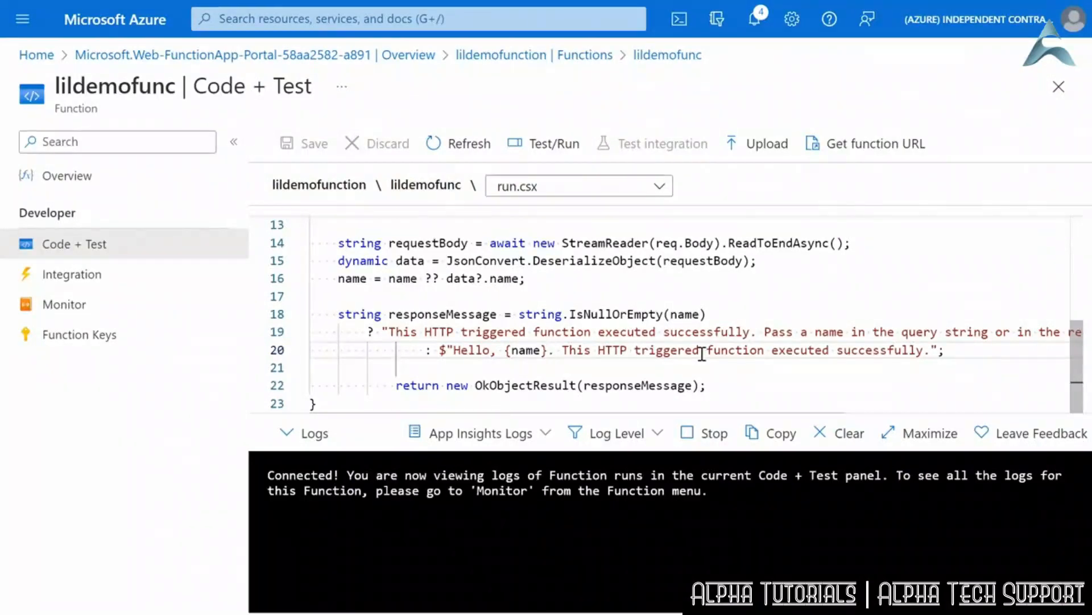
{"action": "left_click_drag", "start_coordinate": [1080, 364], "coordinate": [1078, 368]}
{"action": "scroll", "coordinate": [527, 353], "scroll_direction": "up", "scroll_amount": 1}
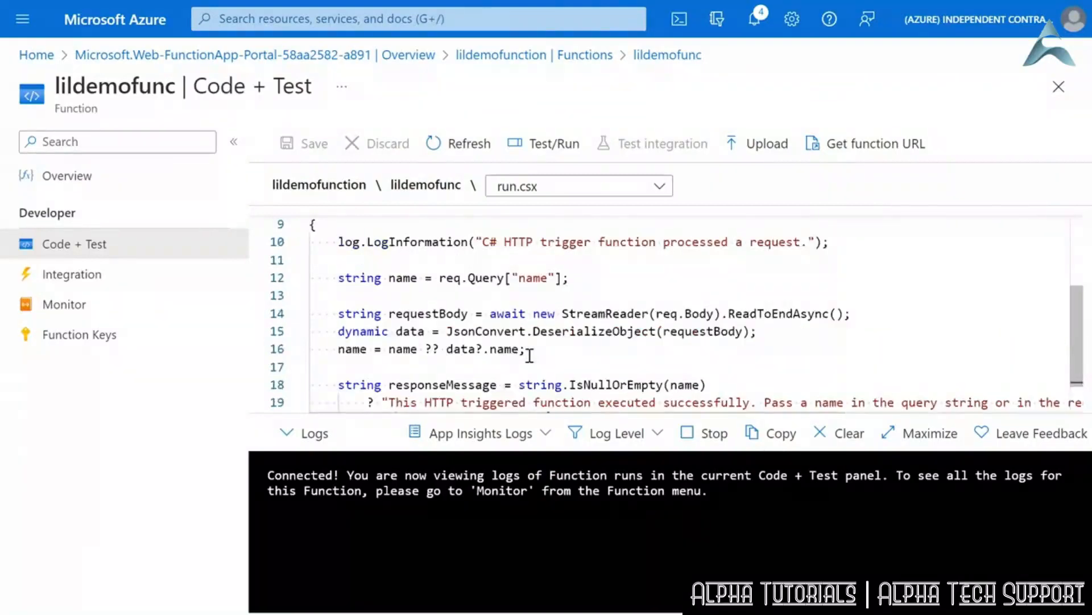
{"action": "scroll", "coordinate": [529, 356], "scroll_direction": "down", "scroll_amount": 1}
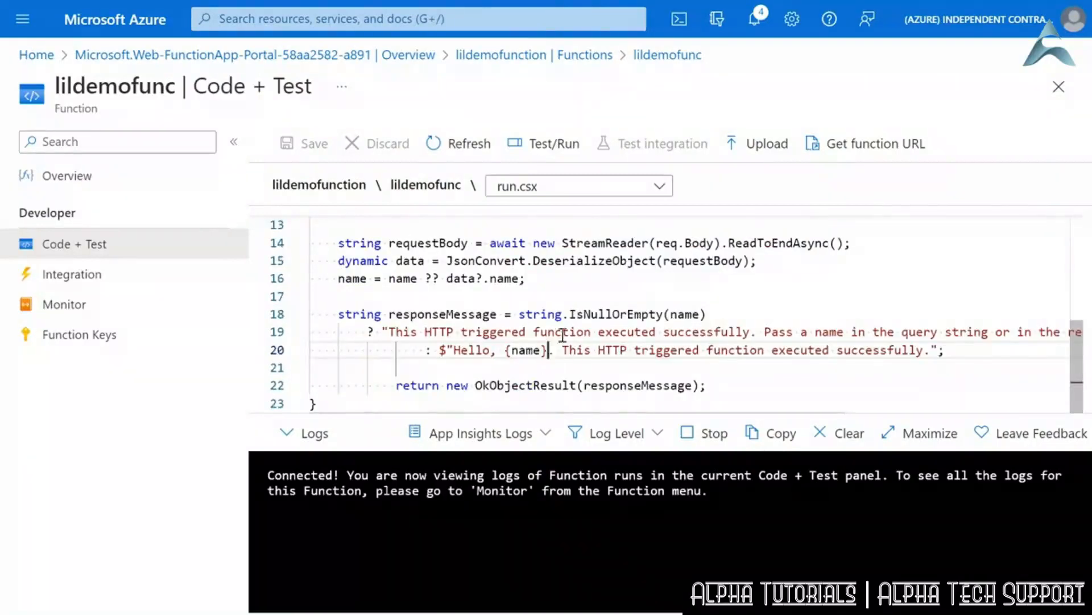
- Test-run lildemofunc with the name value in the request body set to "LinkedIn Learning Students"
{"action": "left_click", "coordinate": [546, 143]}
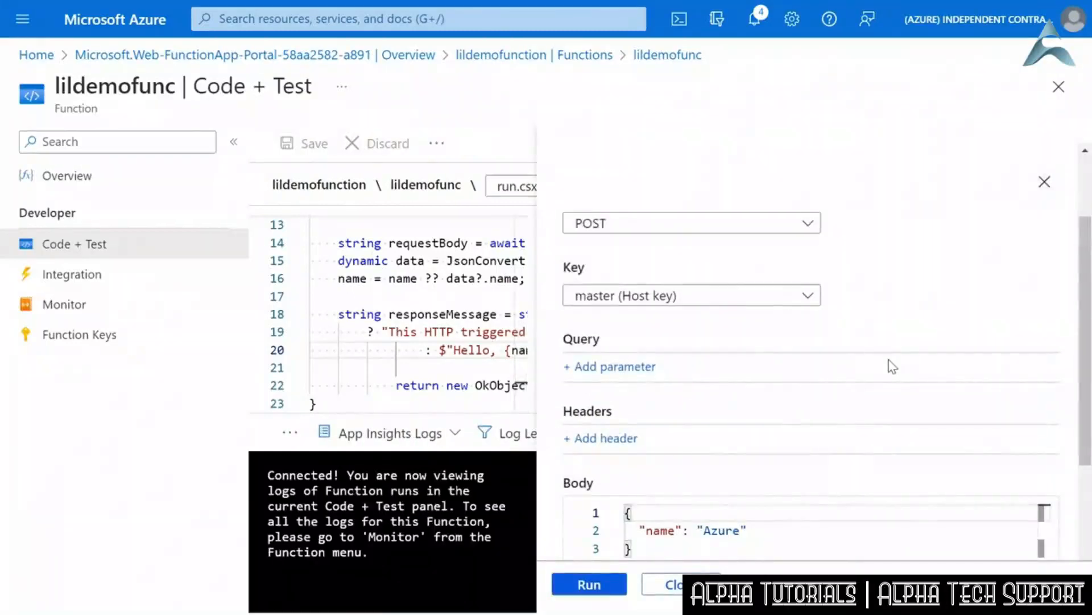
{"action": "double_click", "coordinate": [713, 530]}
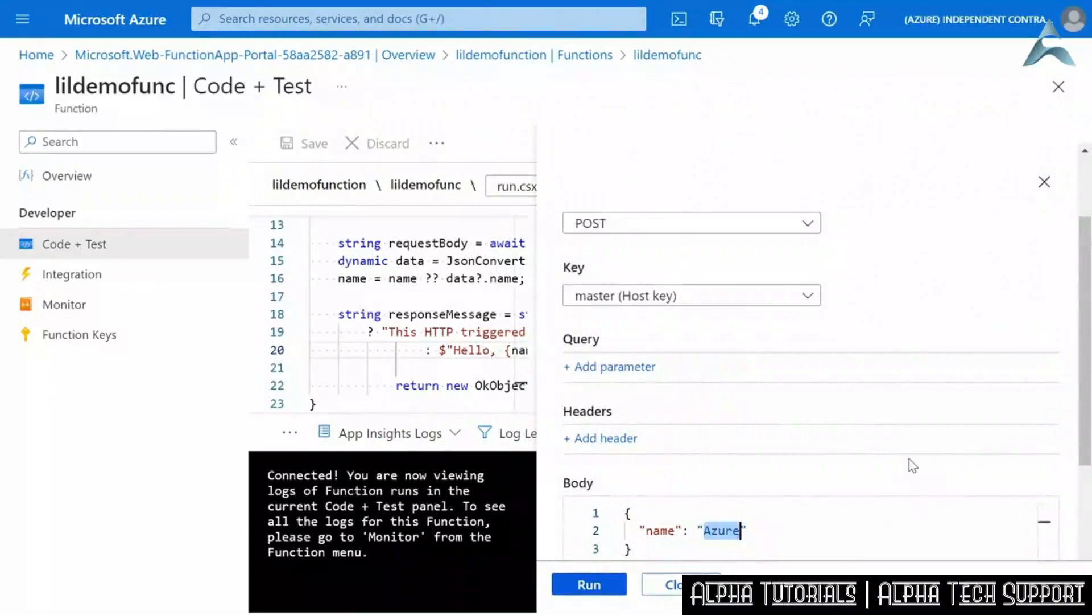
{"action": "type", "text": "LinkedIn Learning Students"}
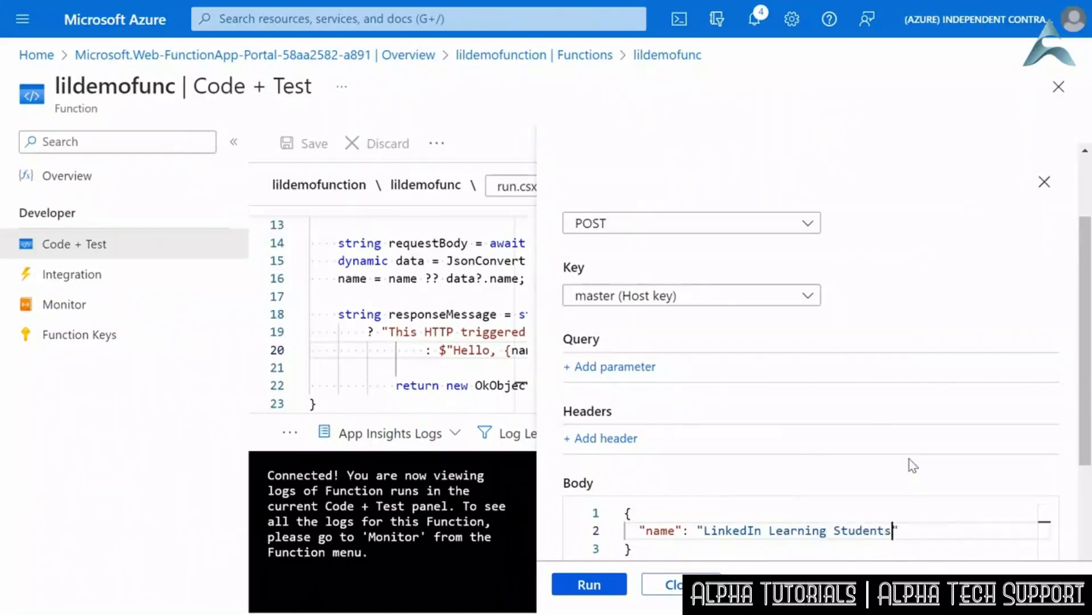
{"action": "left_click", "coordinate": [557, 592]}
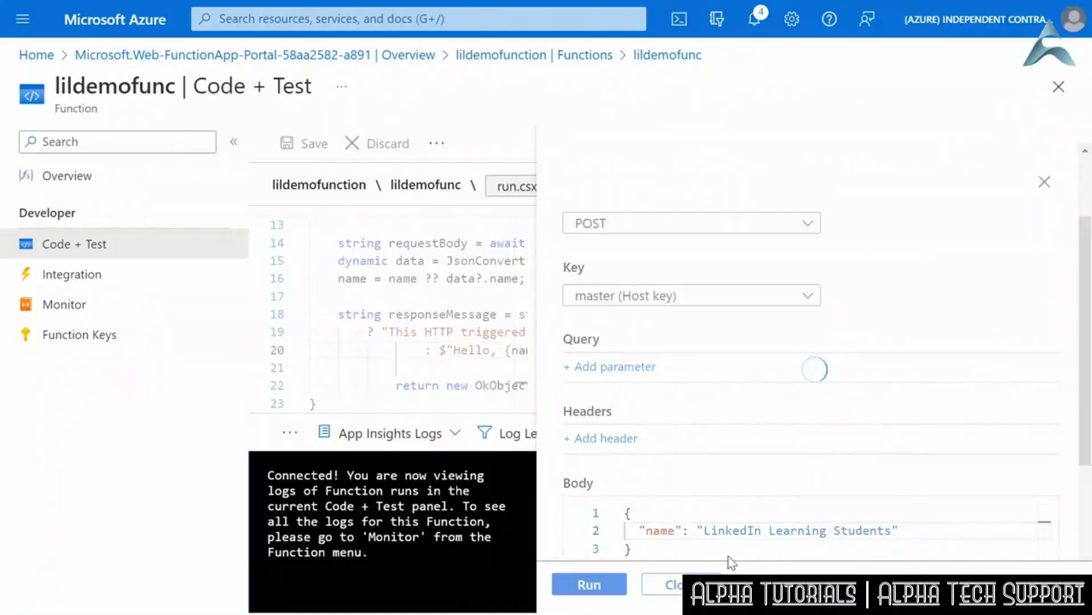
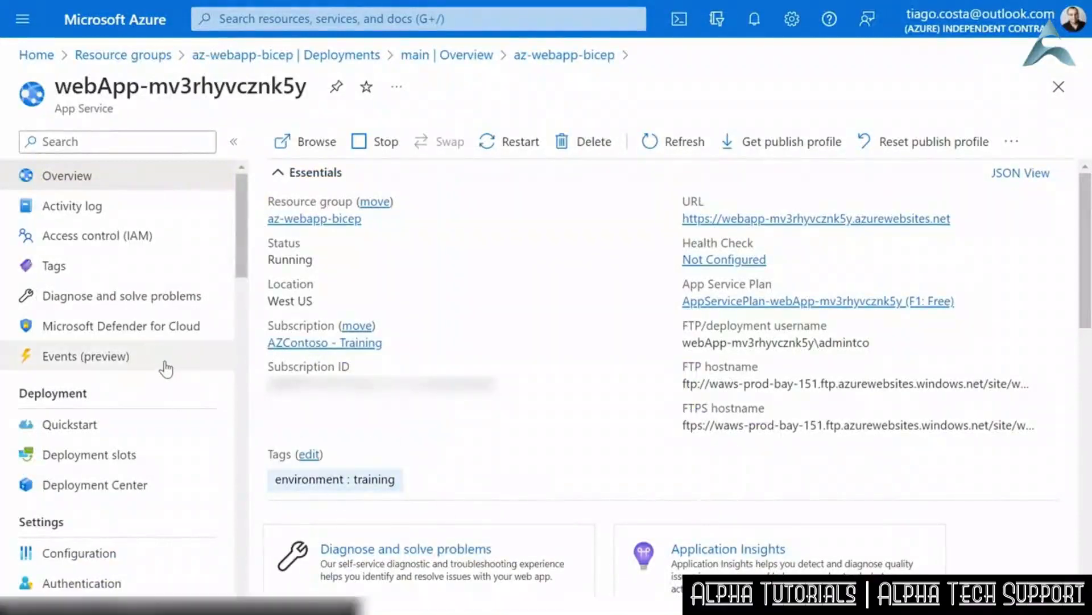
- Open the Scale out (App Service plan) settings of webApp-mv3rhyvcznk5y
{"action": "scroll", "coordinate": [166, 370], "scroll_direction": "down", "scroll_amount": 1}
{"action": "scroll", "coordinate": [166, 370], "scroll_direction": "down", "scroll_amount": 2}
{"action": "scroll", "coordinate": [167, 370], "scroll_direction": "up", "scroll_amount": 2}
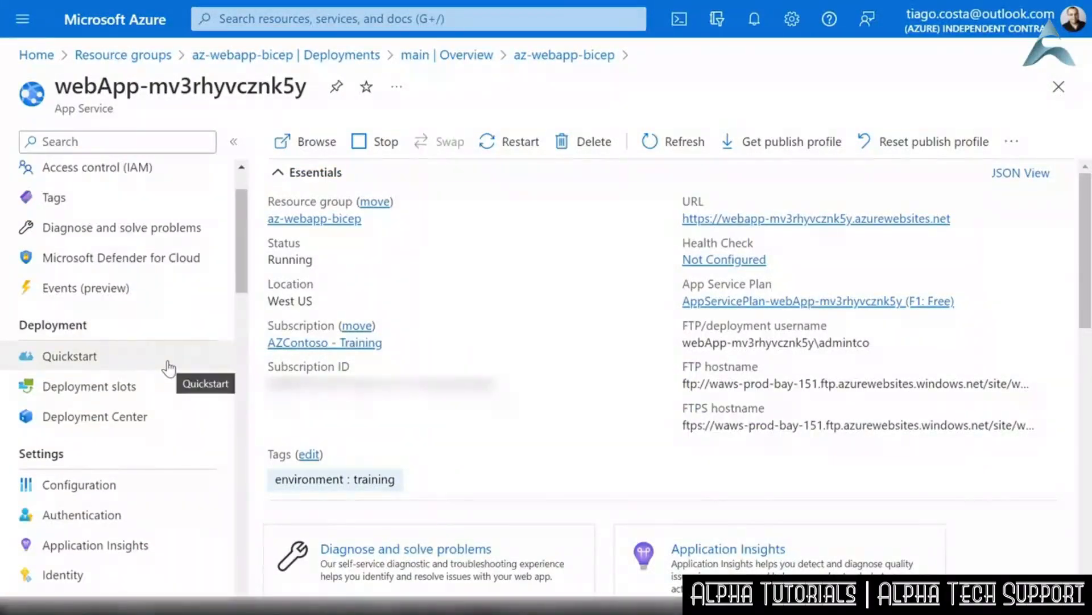
{"action": "scroll", "coordinate": [93, 372], "scroll_direction": "down", "scroll_amount": 3}
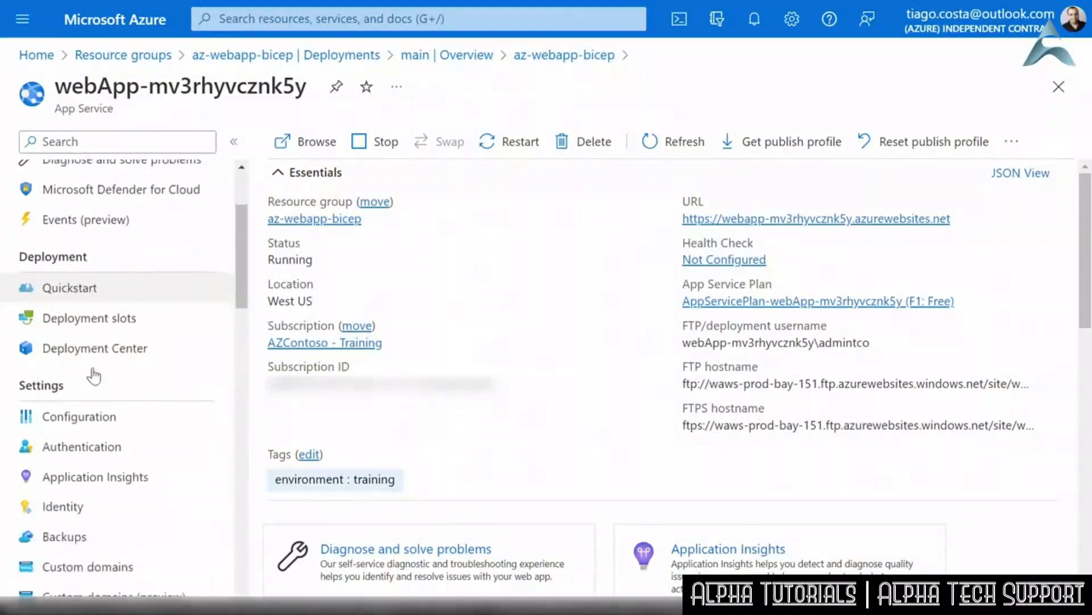
{"action": "scroll", "coordinate": [93, 373], "scroll_direction": "down", "scroll_amount": 3}
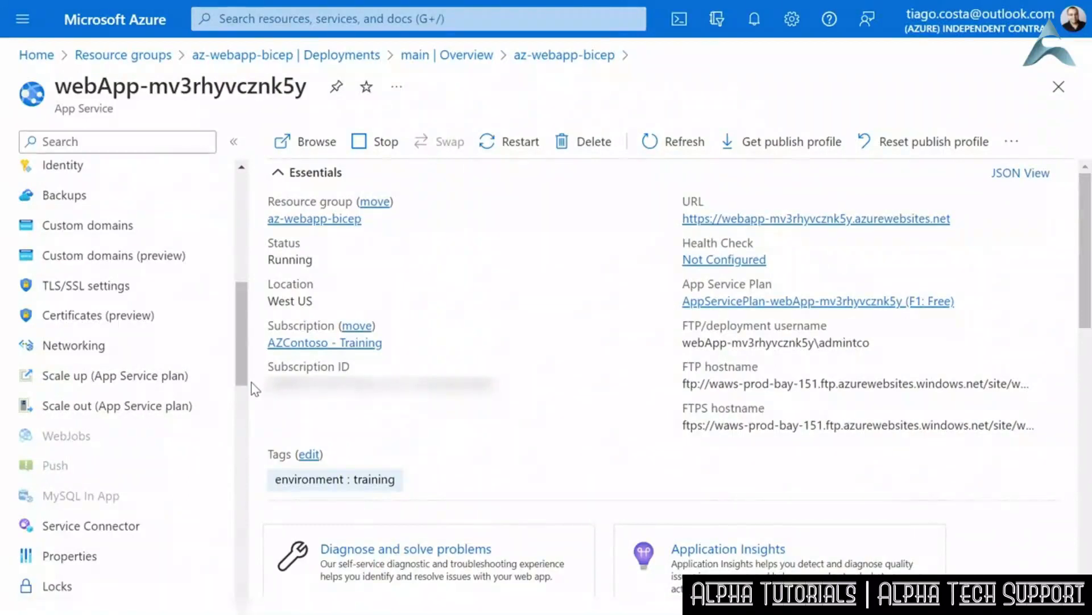
{"action": "left_click", "coordinate": [112, 406]}
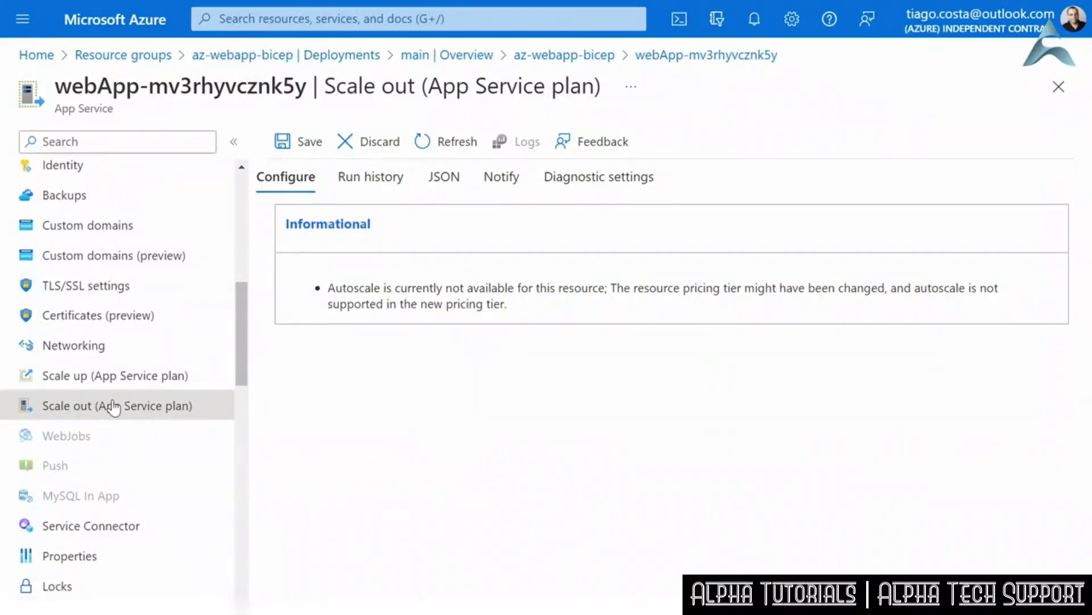
- Scale up the App Service plan to the Production tier P1V2 and apply the change
{"action": "left_click", "coordinate": [137, 386]}
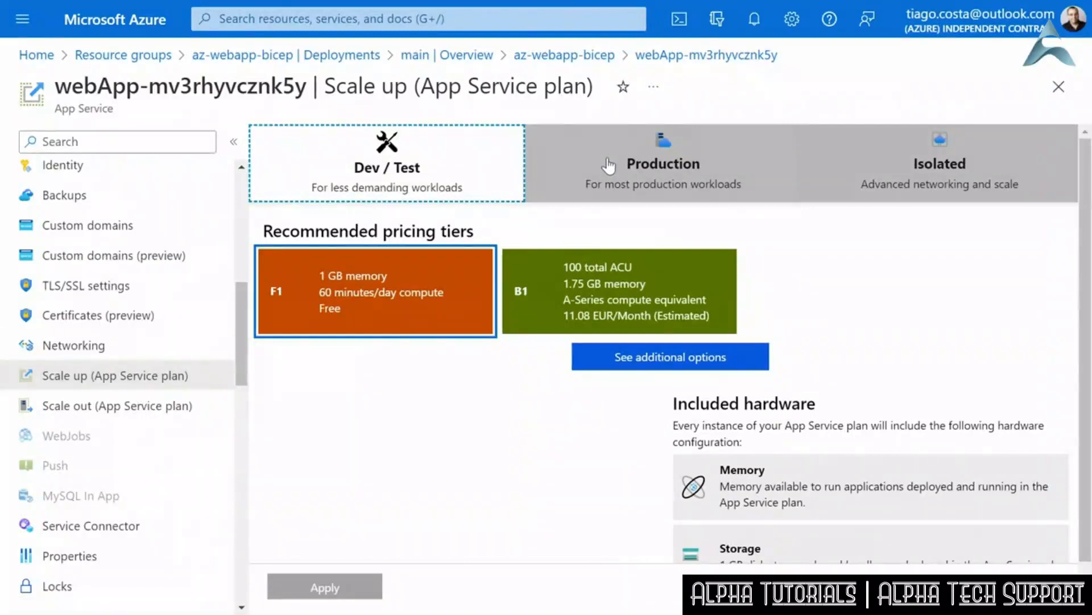
{"action": "left_click", "coordinate": [654, 168]}
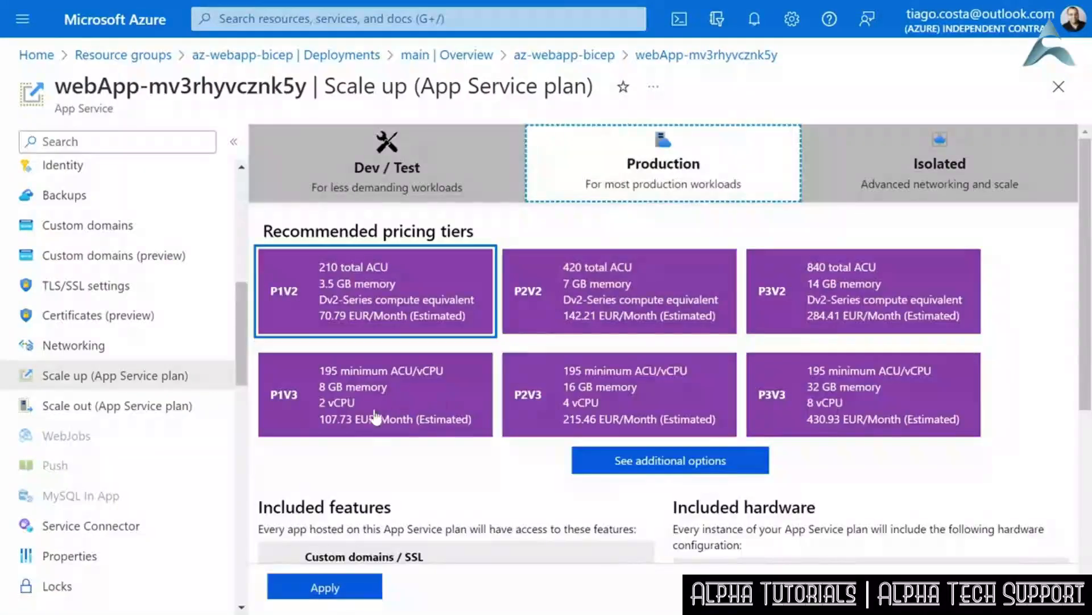
{"action": "left_click", "coordinate": [317, 586]}
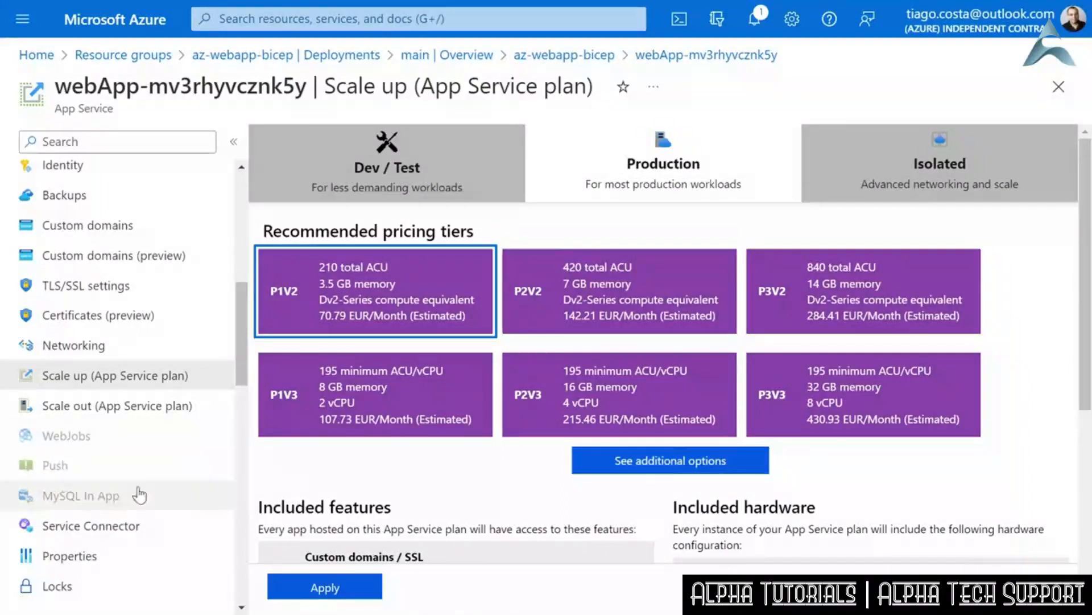
- Return to the Scale out settings and try the manual instance count at 30, finishing at 2
{"action": "left_click", "coordinate": [67, 412]}
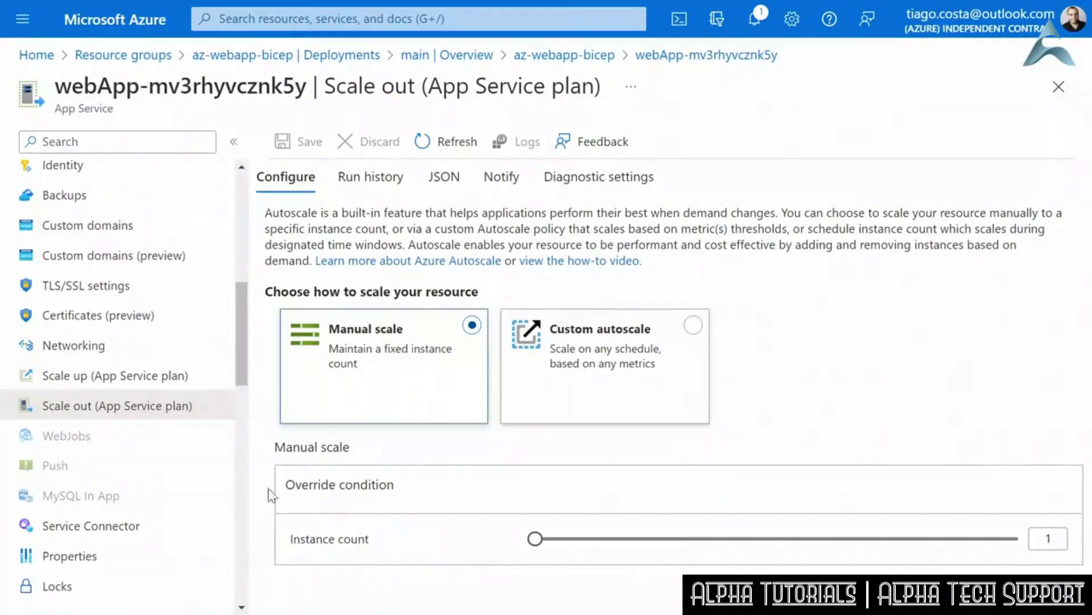
{"action": "left_click_drag", "start_coordinate": [536, 543], "coordinate": [1021, 566]}
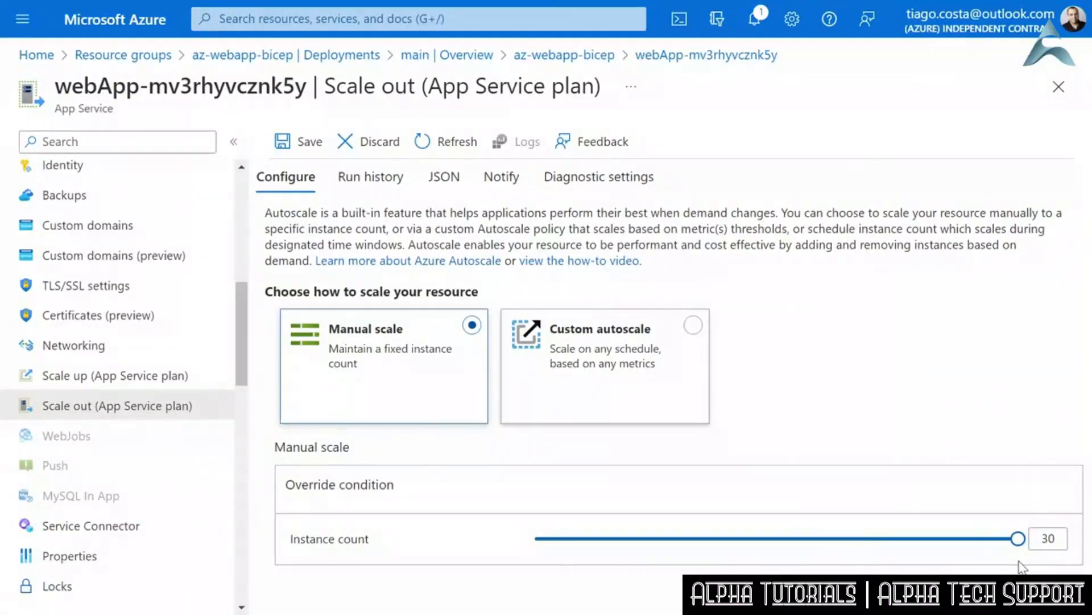
{"action": "left_click_drag", "start_coordinate": [1018, 539], "coordinate": [557, 541]}
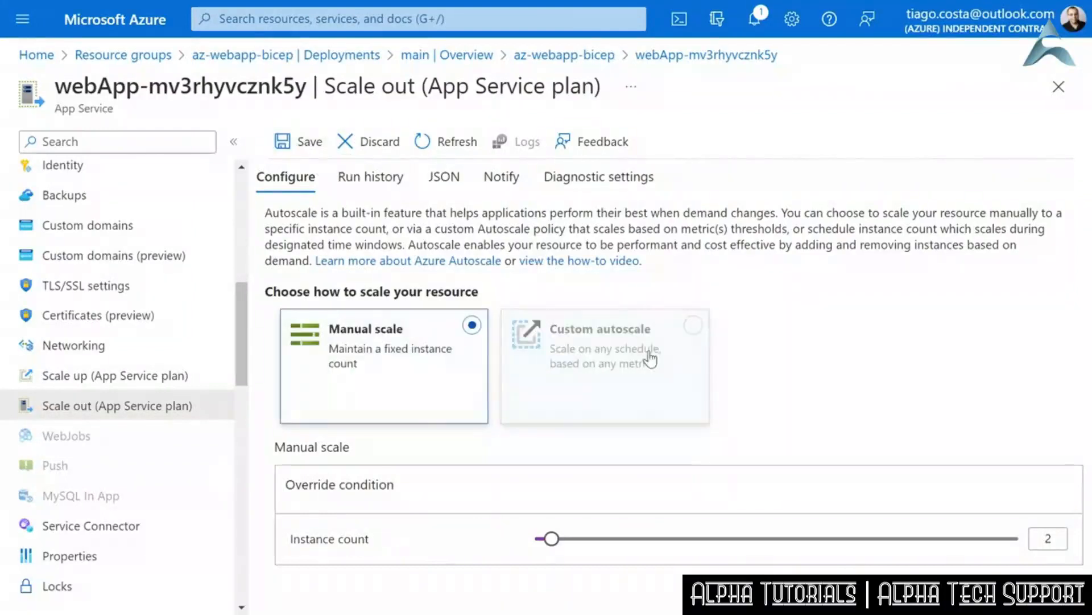
- Switch to custom autoscale, keep the proposed setting name, and make the default condition scale based on a metric
{"action": "left_click", "coordinate": [693, 326]}
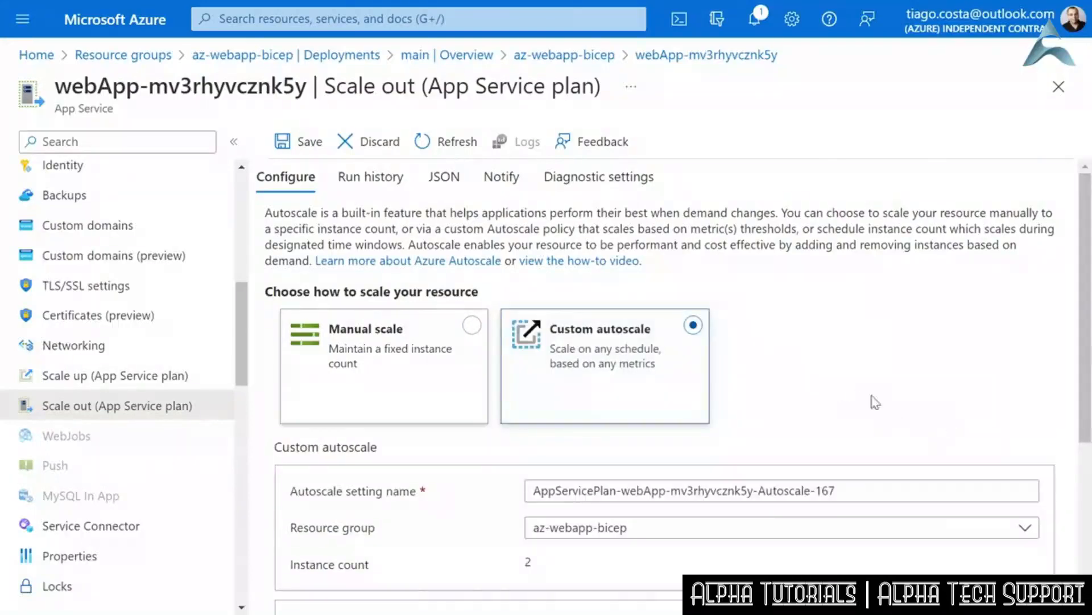
{"action": "scroll", "coordinate": [934, 368], "scroll_direction": "down", "scroll_amount": 5}
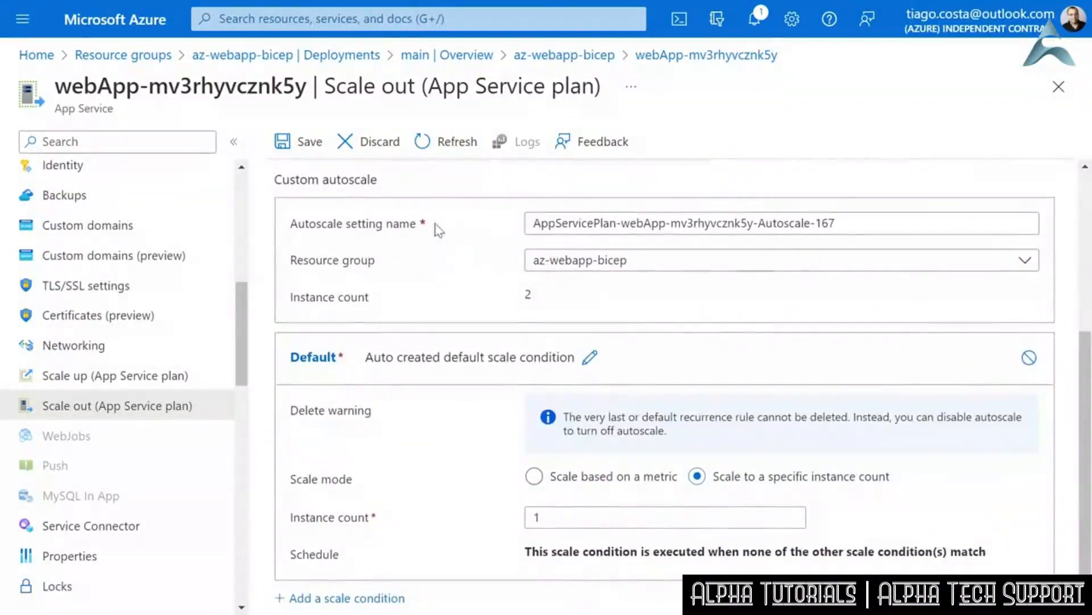
{"action": "left_click_drag", "start_coordinate": [841, 223], "coordinate": [520, 231]}
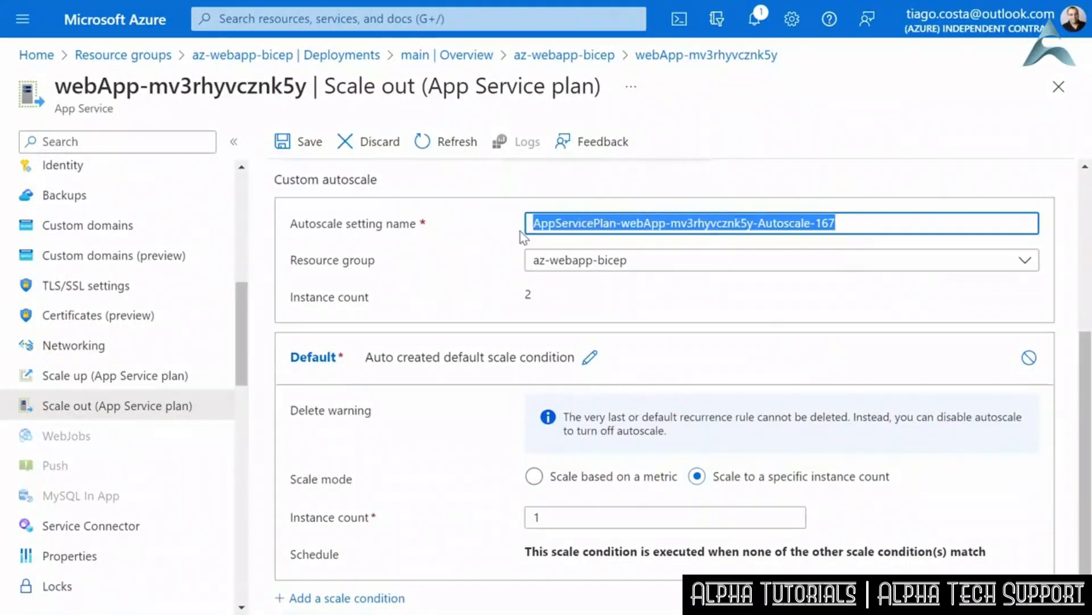
{"action": "left_click", "coordinate": [890, 226]}
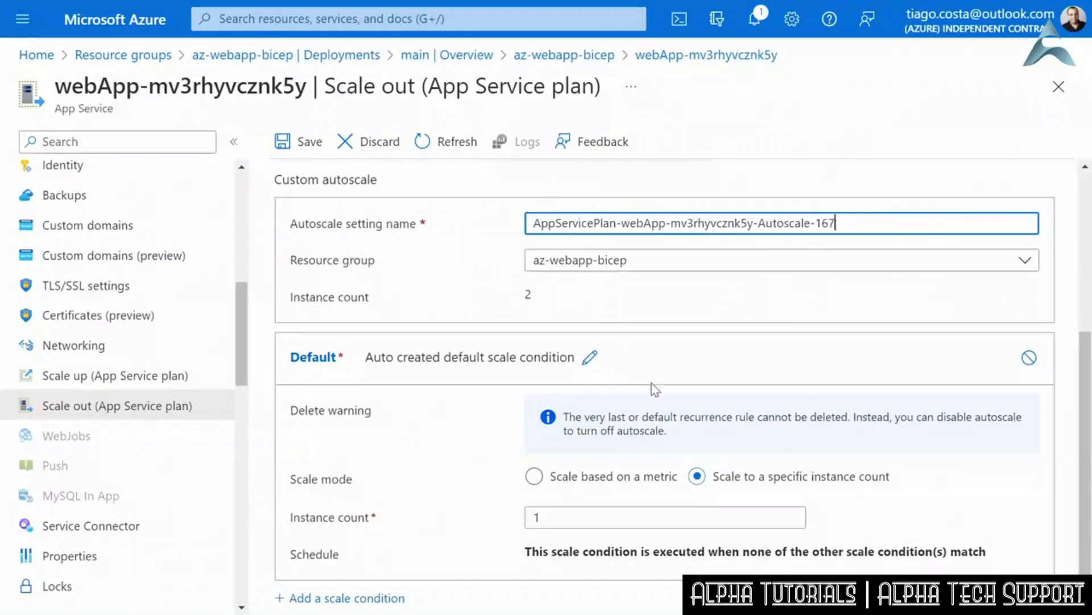
{"action": "left_click", "coordinate": [595, 484]}
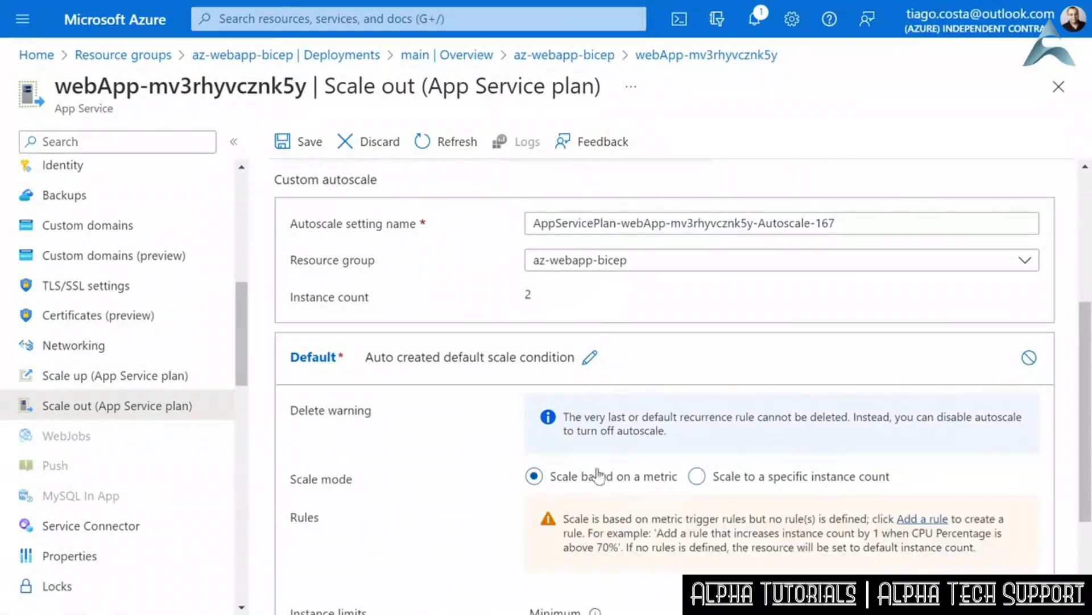
- Start a scale rule for the default condition and review the available metric names, keeping CPU Percentage
{"action": "scroll", "coordinate": [783, 462], "scroll_direction": "down", "scroll_amount": 3}
{"action": "scroll", "coordinate": [782, 462], "scroll_direction": "down", "scroll_amount": 1}
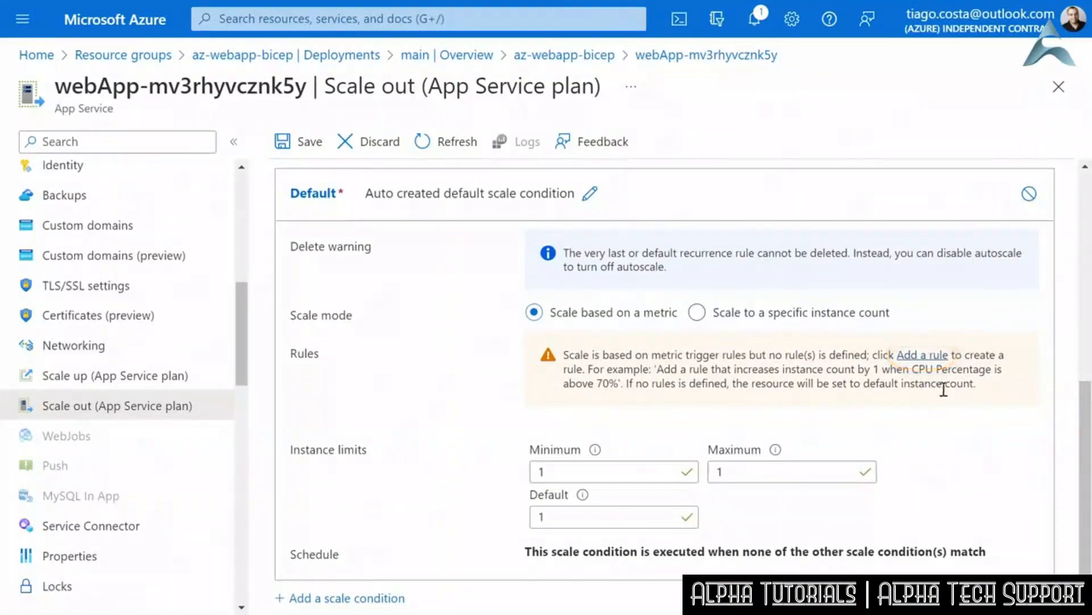
{"action": "left_click", "coordinate": [924, 356]}
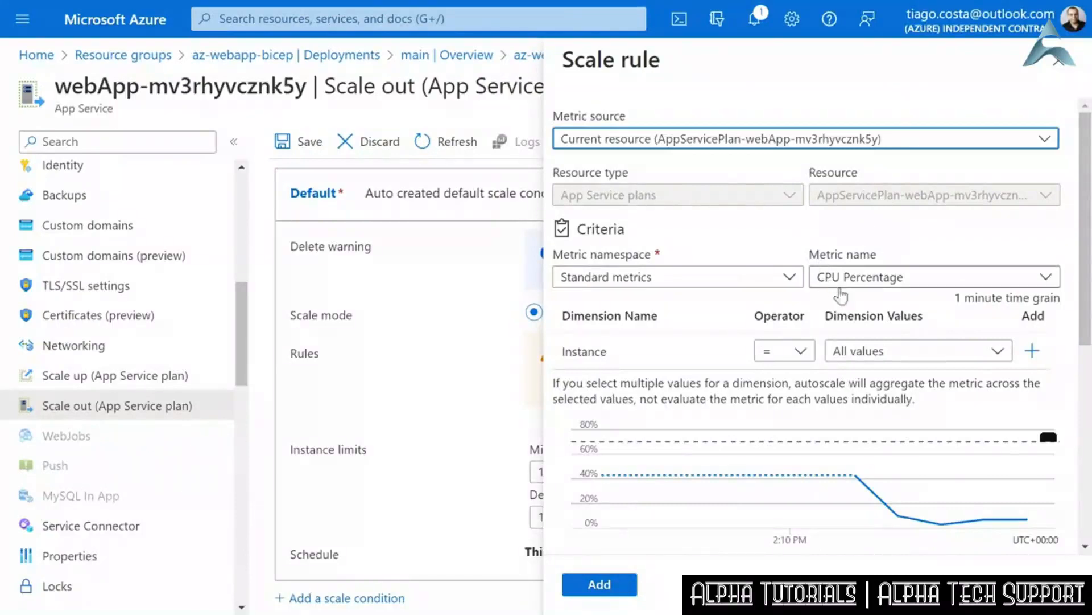
{"action": "left_click", "coordinate": [871, 276]}
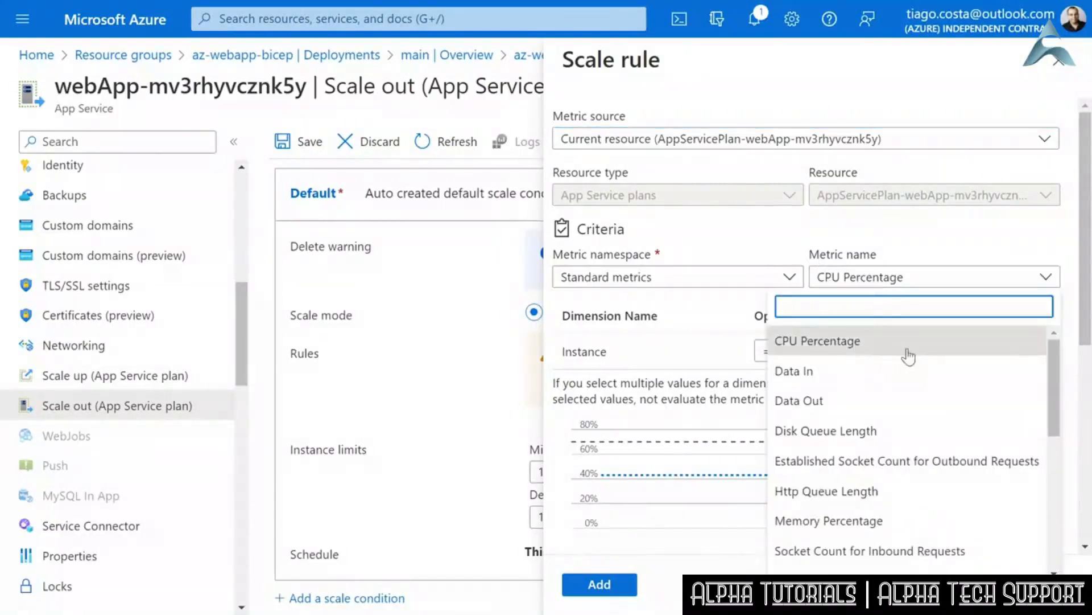
{"action": "left_click", "coordinate": [1052, 370]}
{"action": "mouse_move", "coordinate": [1052, 371]}
{"action": "left_mouse_down"}
{"action": "mouse_move", "coordinate": [1061, 481]}
{"action": "mouse_move", "coordinate": [1055, 350]}
{"action": "left_mouse_up"}
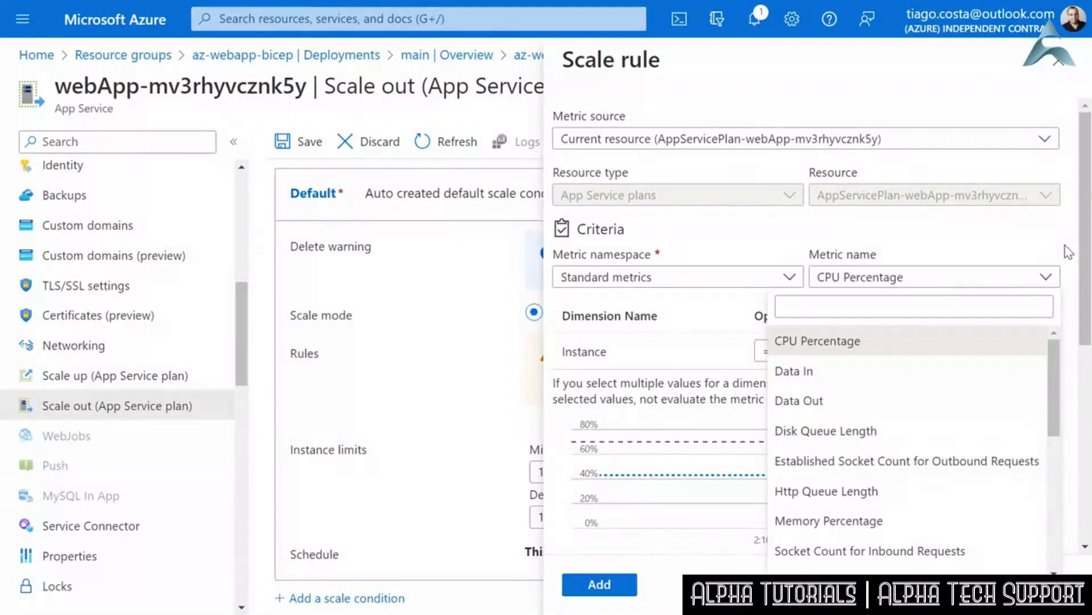
{"action": "left_click", "coordinate": [1055, 252]}
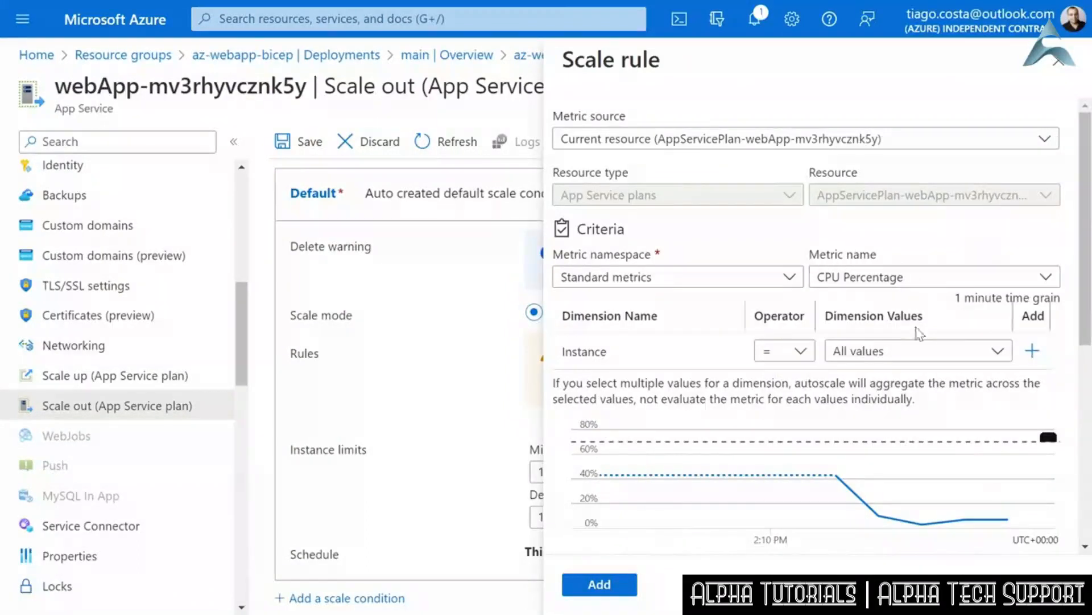
- Set the rule's CPU threshold to greater than 75% and add it with the action to increase the count by 1
{"action": "left_click_drag", "start_coordinate": [1084, 313], "coordinate": [1090, 414]}
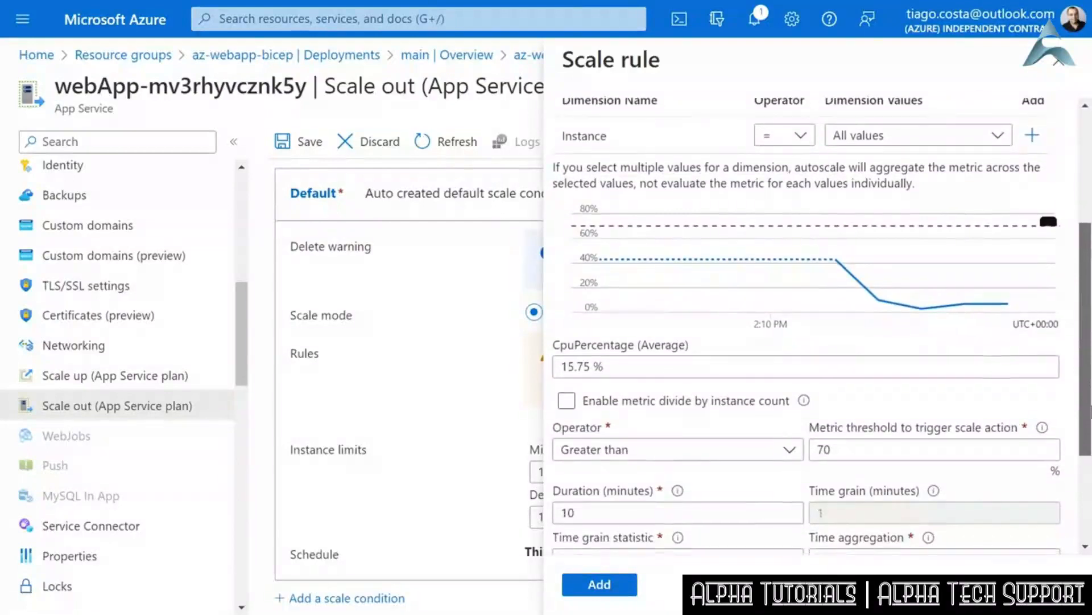
{"action": "mouse_move", "coordinate": [645, 279]}
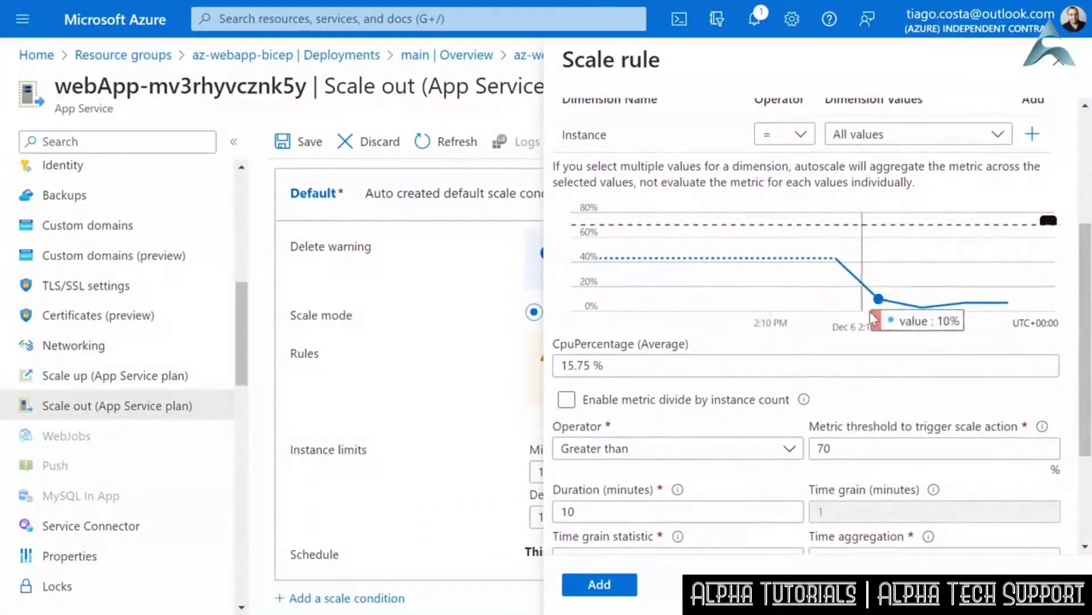
{"action": "left_click_drag", "start_coordinate": [1089, 324], "coordinate": [1089, 407]}
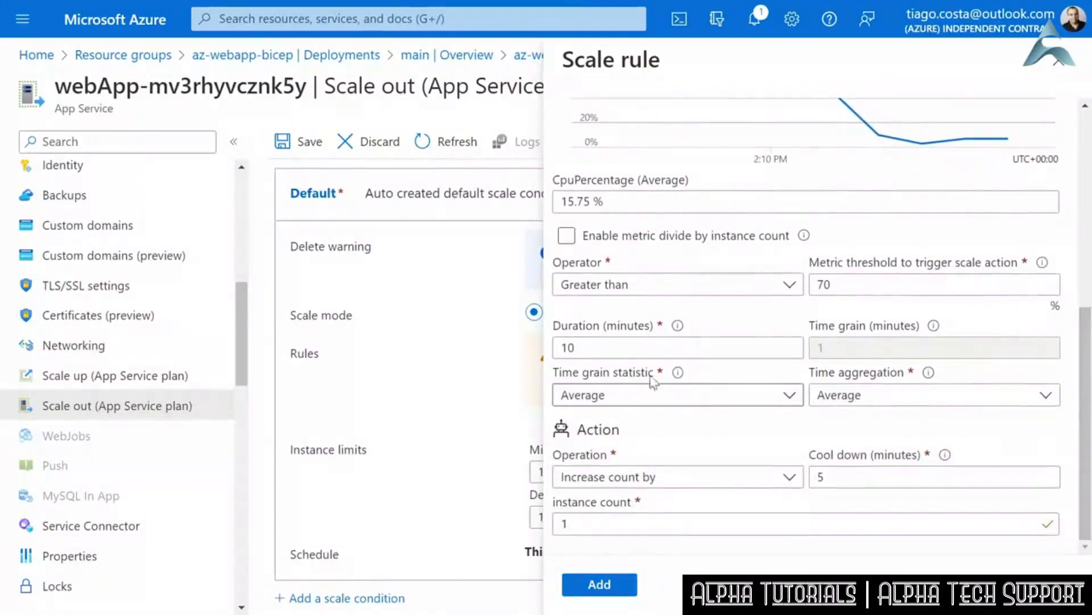
{"action": "left_click", "coordinate": [854, 285]}
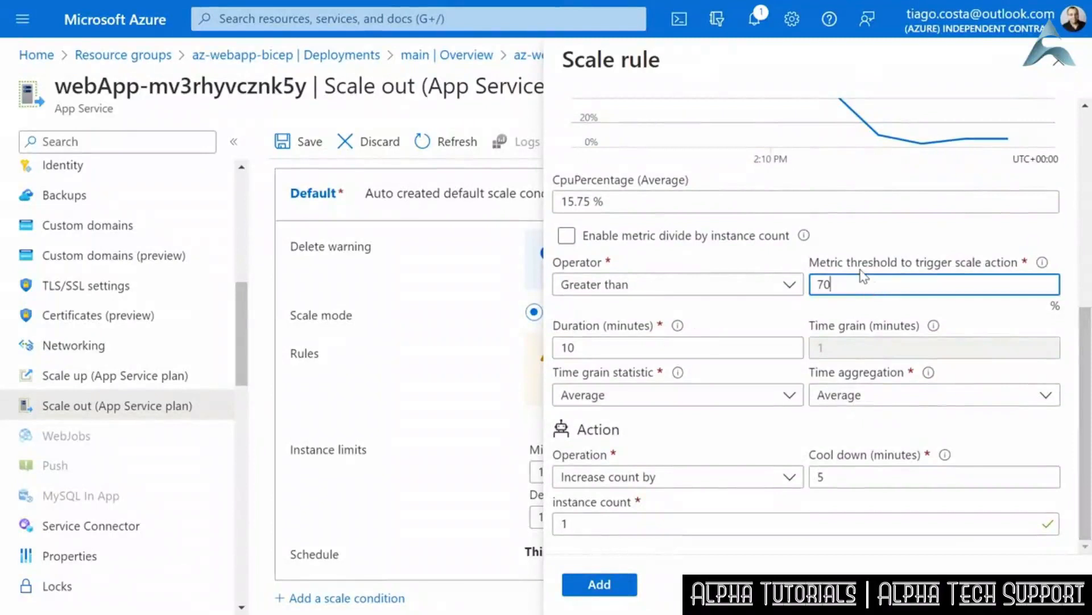
{"action": "key", "text": "BackSpace"}
{"action": "type", "text": "5"}
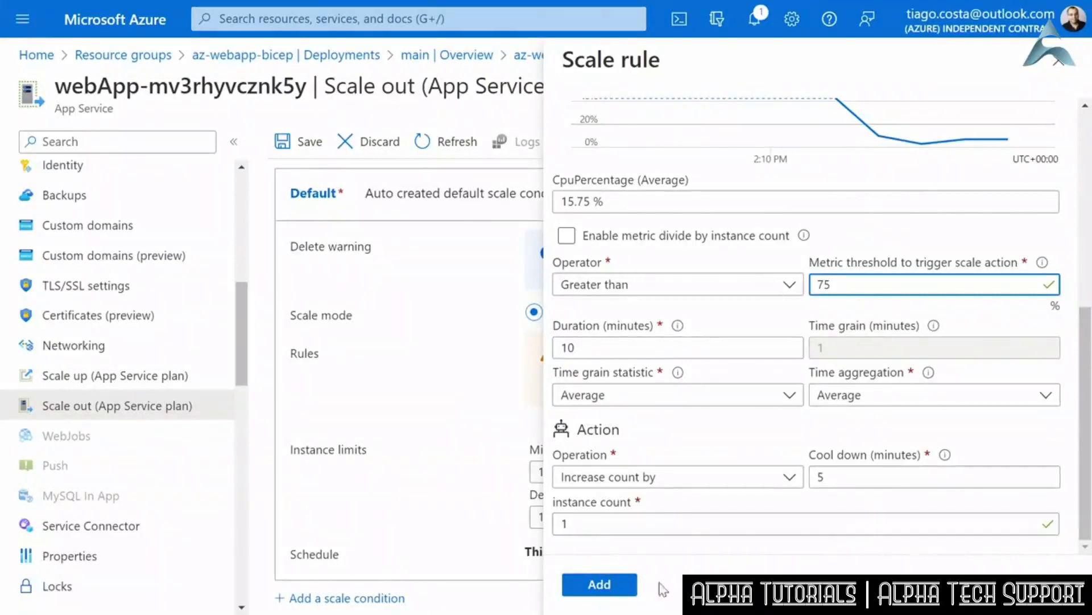
{"action": "left_click", "coordinate": [618, 590]}
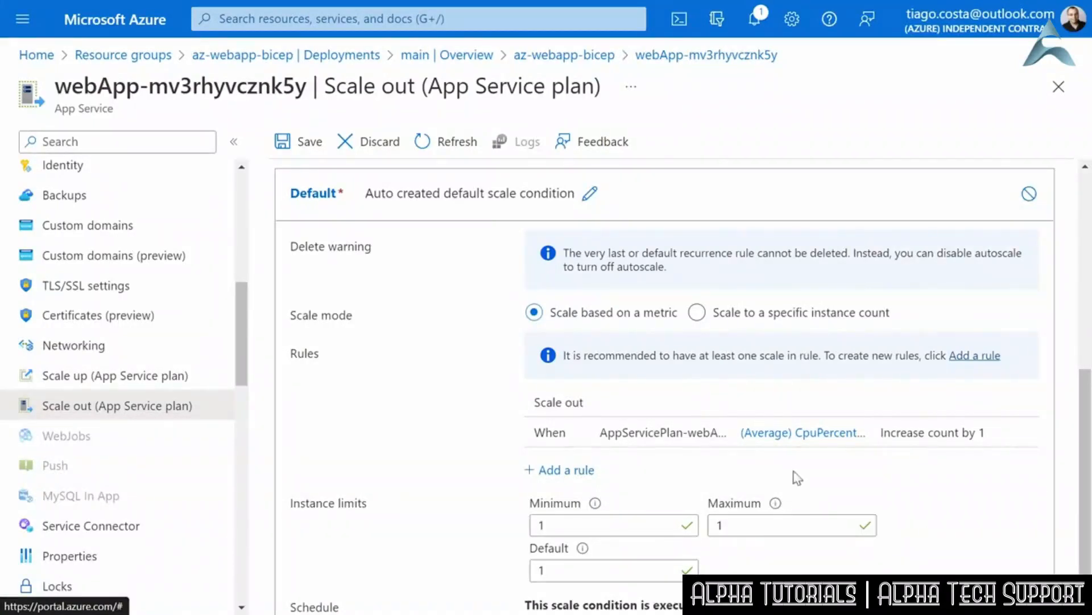
- Start a second scale rule on CPU Percentage with the operator Less than and a metric threshold of 35%
{"action": "left_click", "coordinate": [570, 475]}
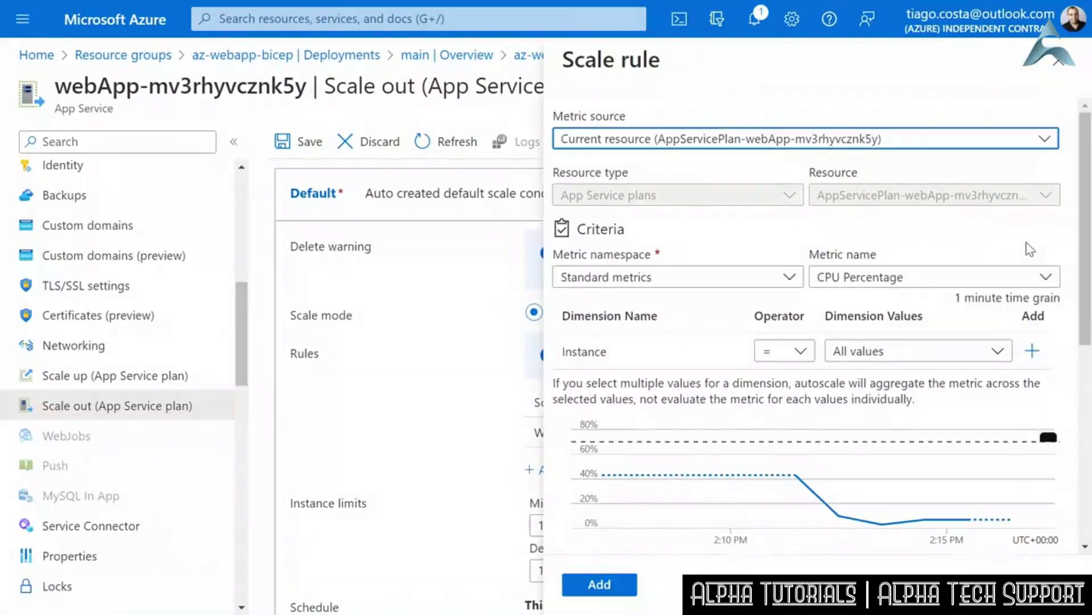
{"action": "scroll", "coordinate": [1030, 249], "scroll_direction": "down", "scroll_amount": 7}
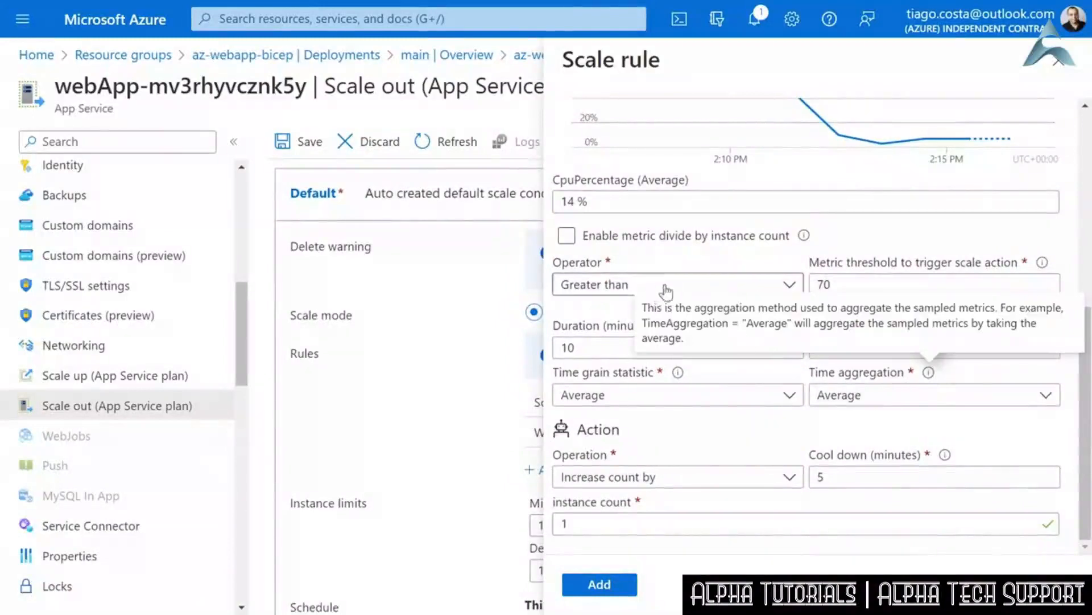
{"action": "left_click", "coordinate": [788, 289]}
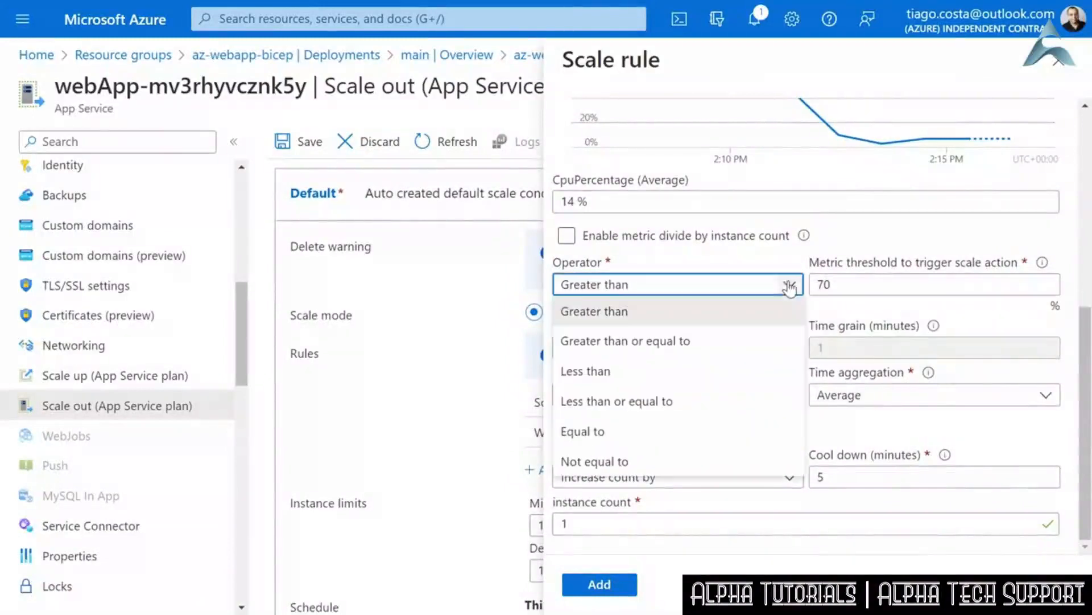
{"action": "left_click", "coordinate": [613, 372]}
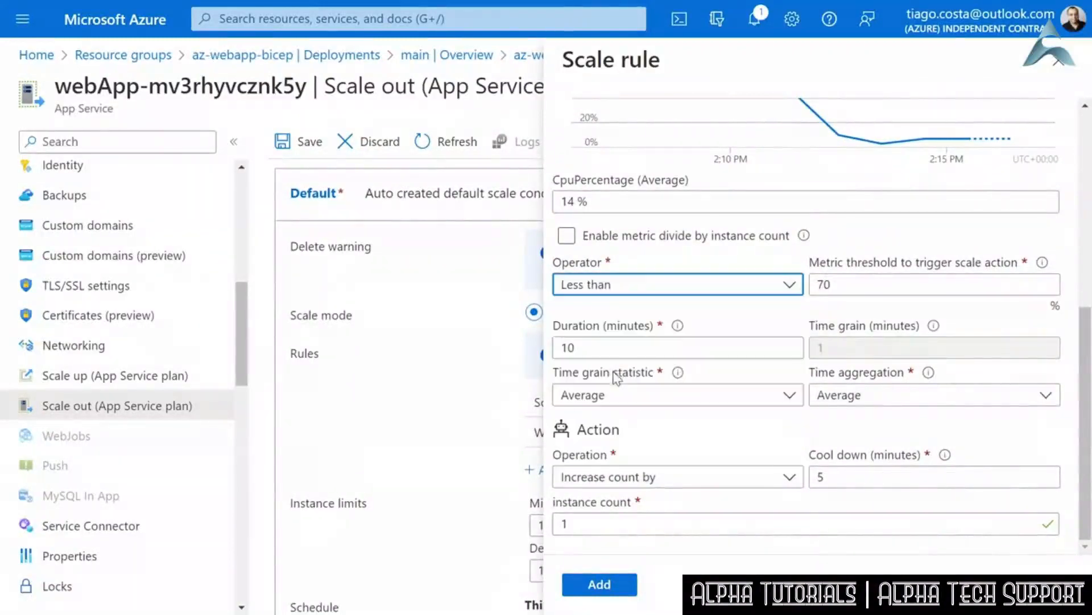
{"action": "left_click", "coordinate": [829, 284]}
{"action": "left_click_drag", "start_coordinate": [848, 284], "coordinate": [815, 287]}
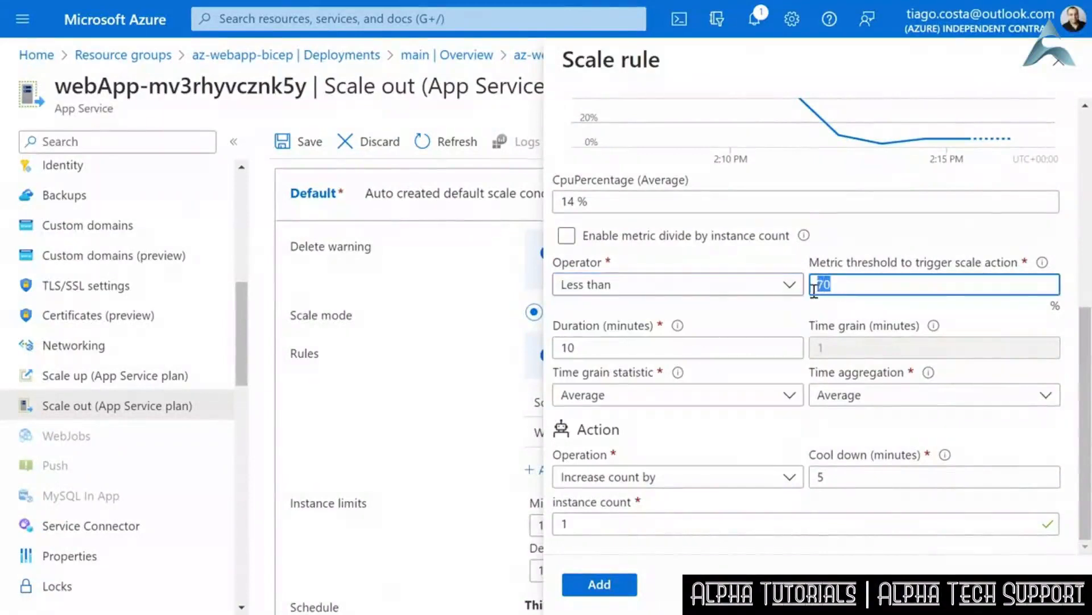
{"action": "key", "text": "BackSpace"}
{"action": "type", "text": "35"}
{"action": "left_click", "coordinate": [839, 298]}
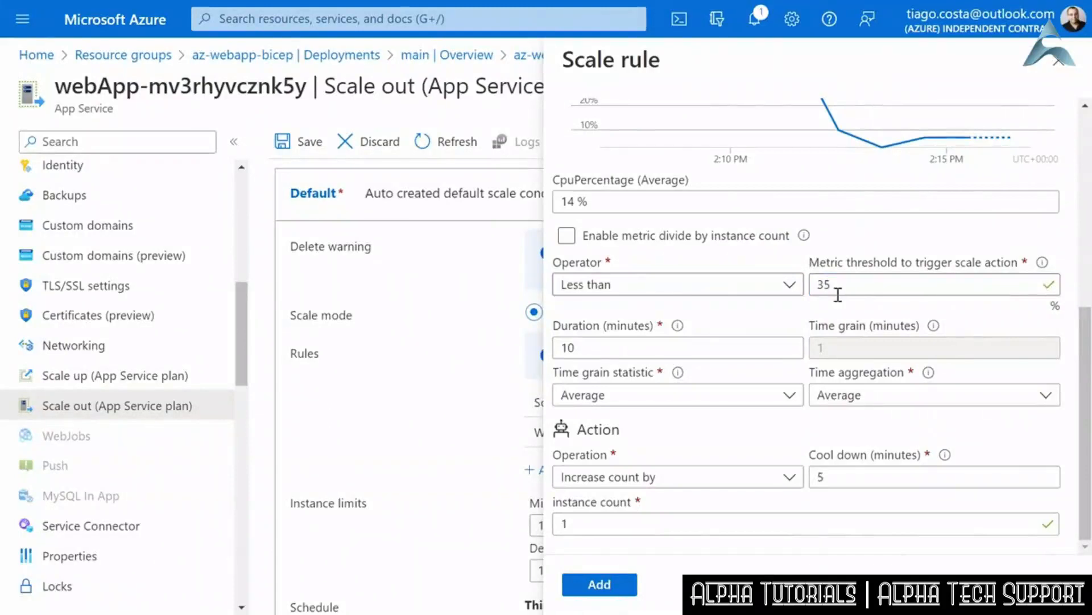
- Set the second rule's operation to Decrease count by 1 instance and add the rule
{"action": "left_click", "coordinate": [690, 480]}
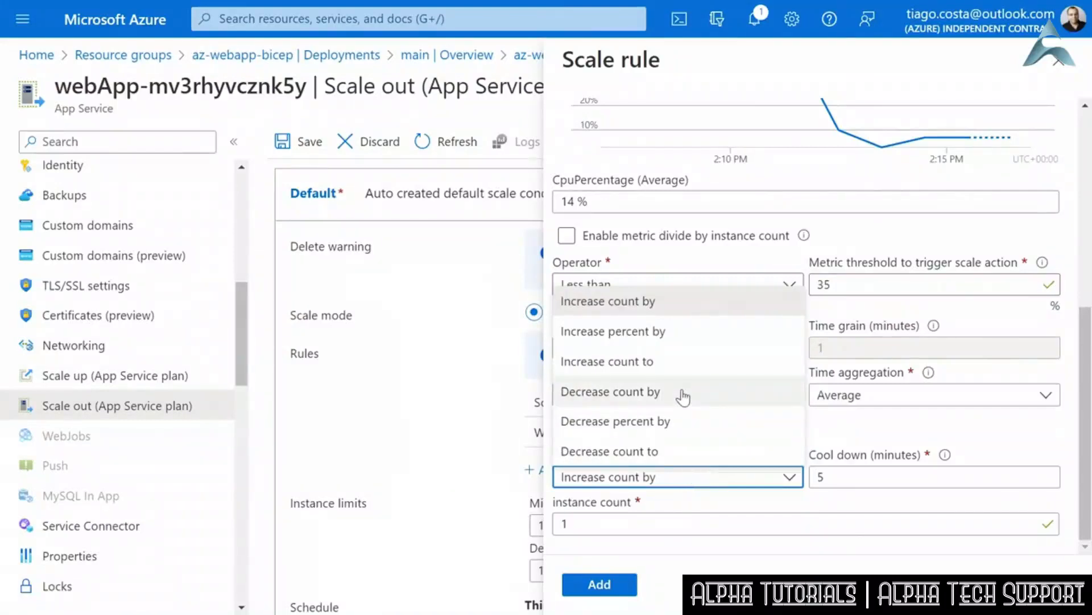
{"action": "left_click", "coordinate": [683, 397]}
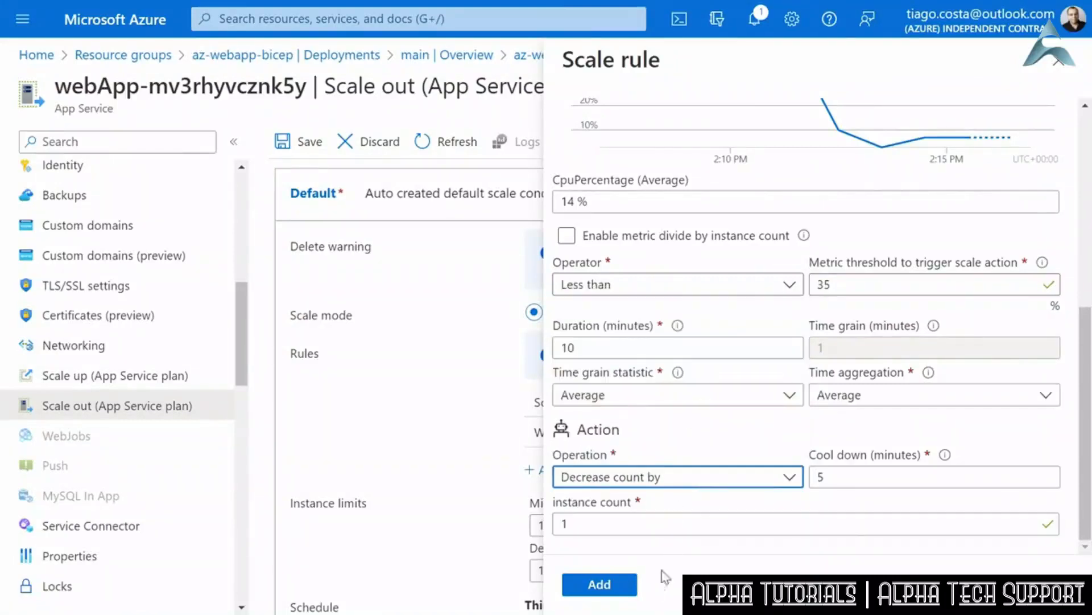
{"action": "left_click", "coordinate": [608, 590]}
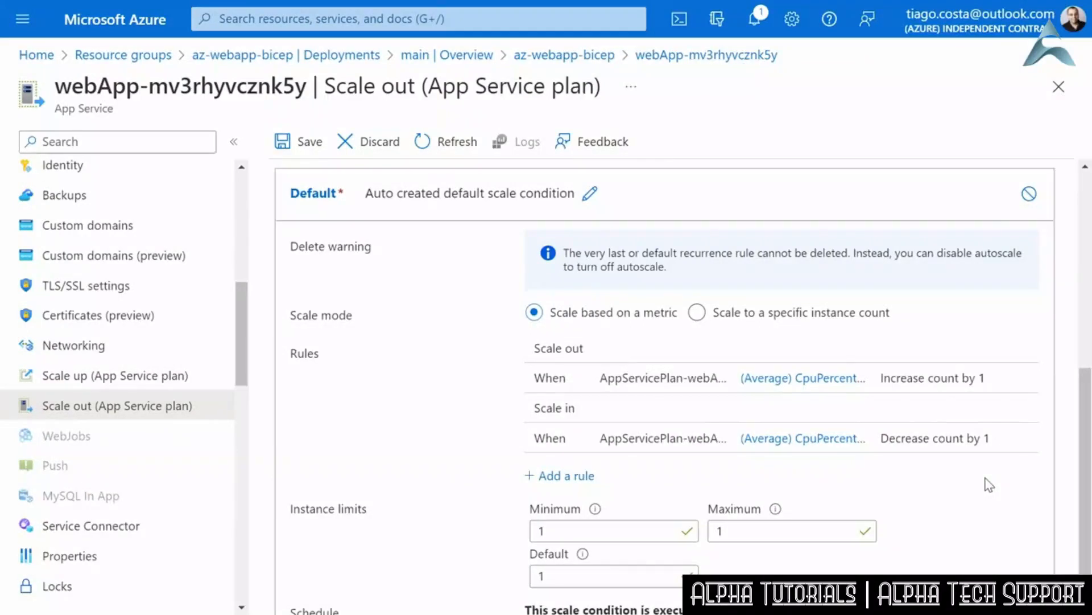
- Set the default condition's instance limits to minimum 2, maximum 8 and default 2, and save the autoscale configuration
{"action": "scroll", "coordinate": [1006, 505], "scroll_direction": "down", "scroll_amount": 1}
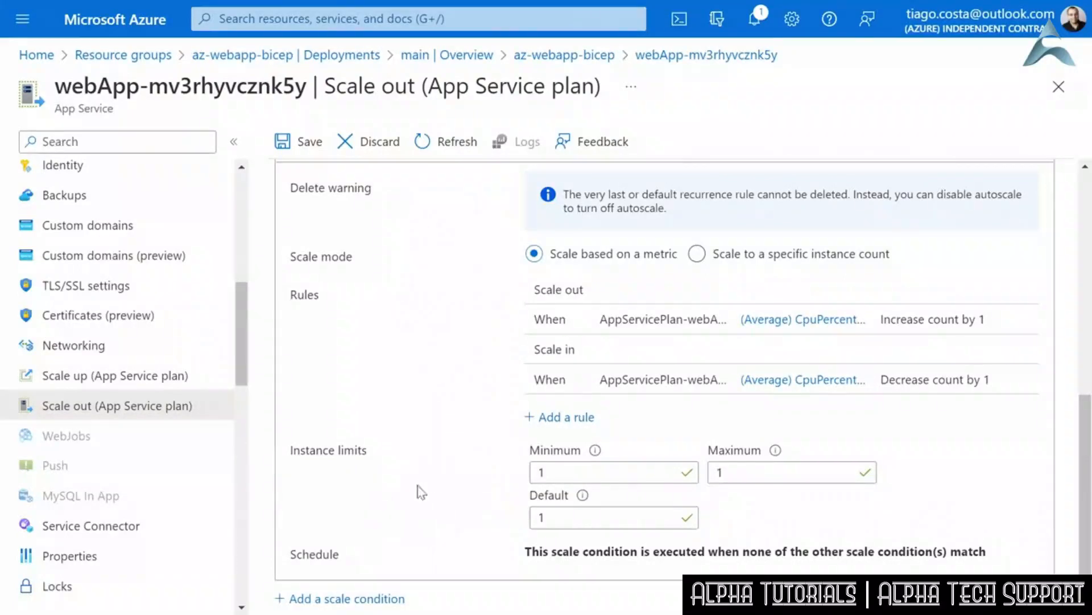
{"action": "double_click", "coordinate": [561, 467]}
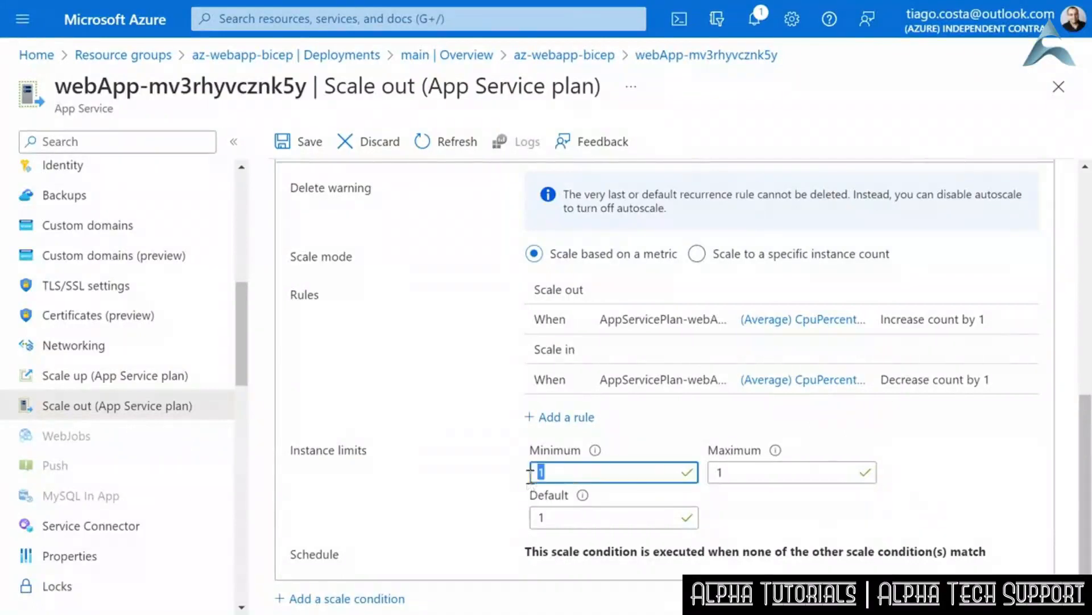
{"action": "type", "text": "2"}
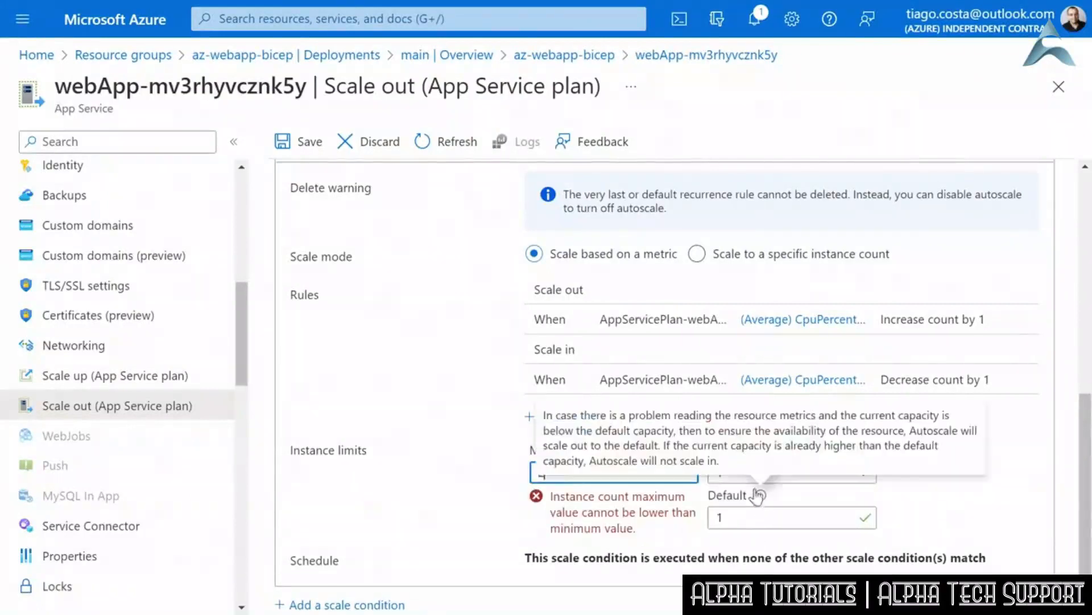
{"action": "double_click", "coordinate": [818, 513]}
{"action": "type", "text": "2"}
{"action": "left_click", "coordinate": [959, 488]}
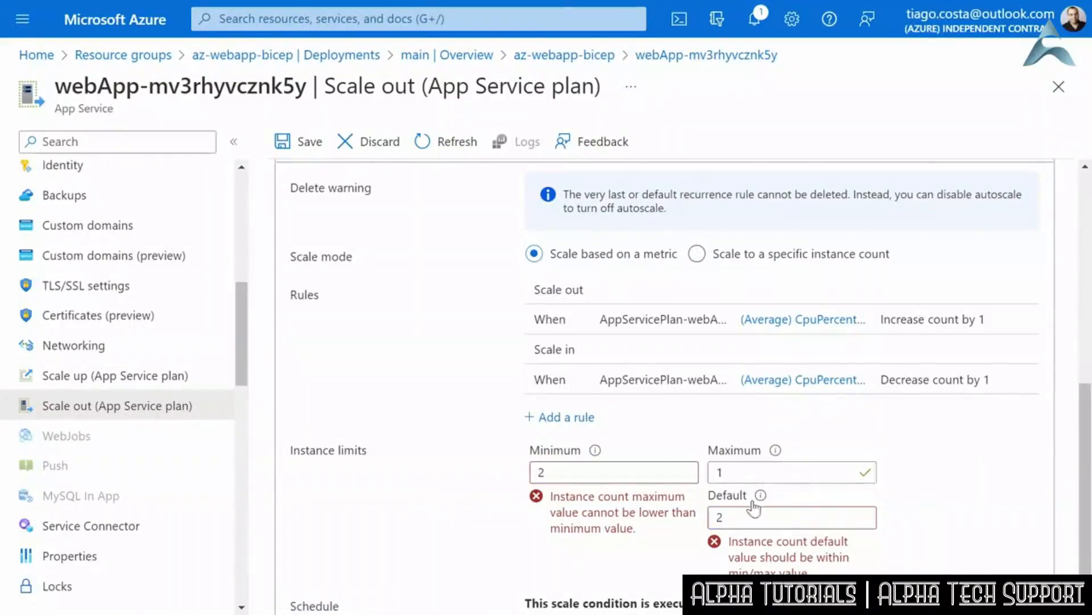
{"action": "double_click", "coordinate": [714, 477]}
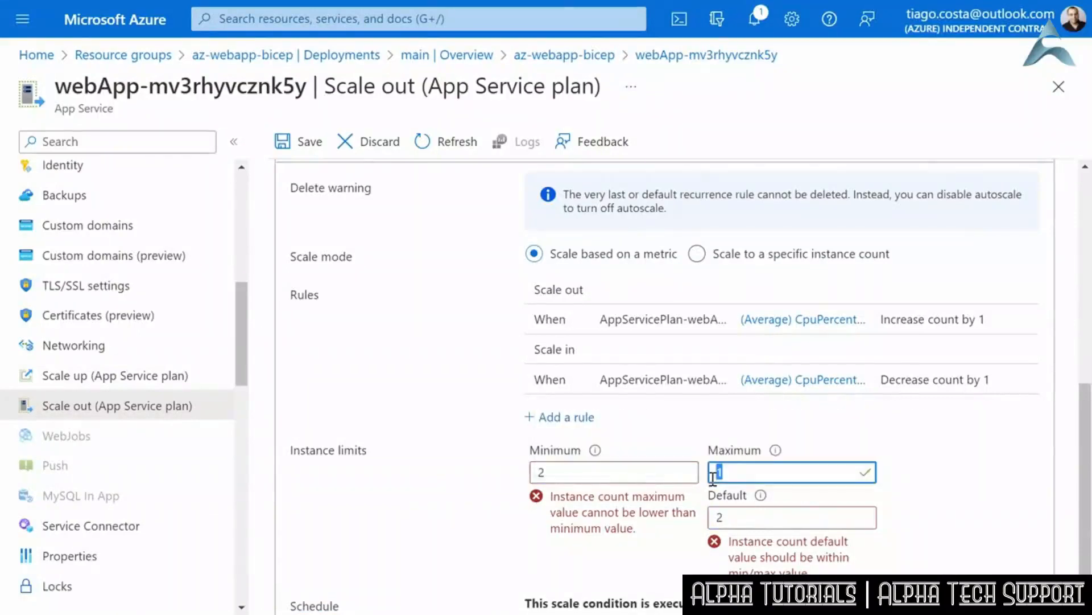
{"action": "type", "text": "8"}
{"action": "left_click", "coordinate": [926, 443]}
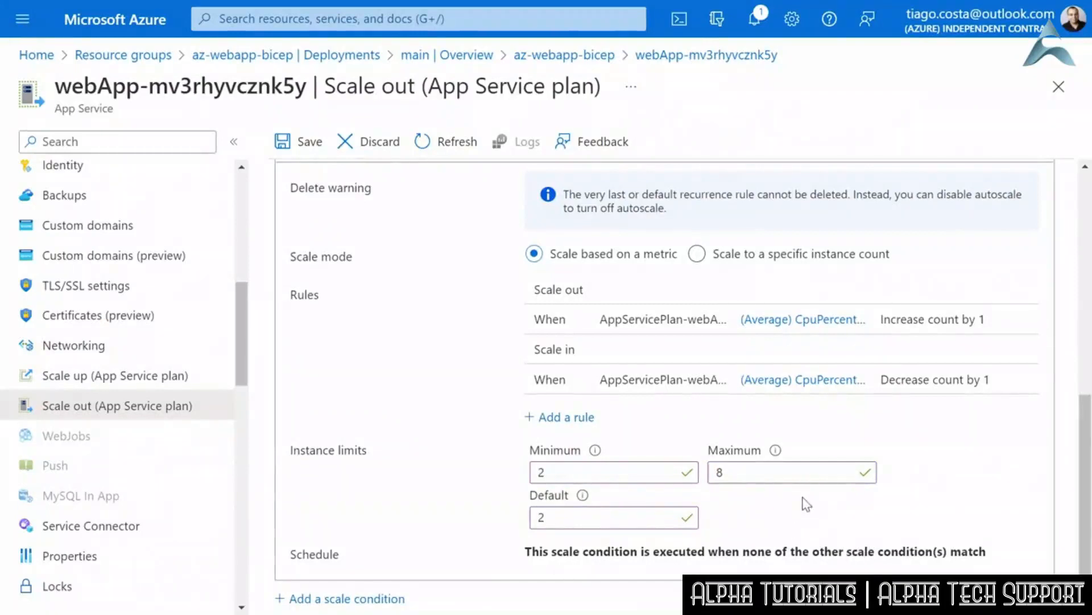
{"action": "left_click", "coordinate": [306, 142]}
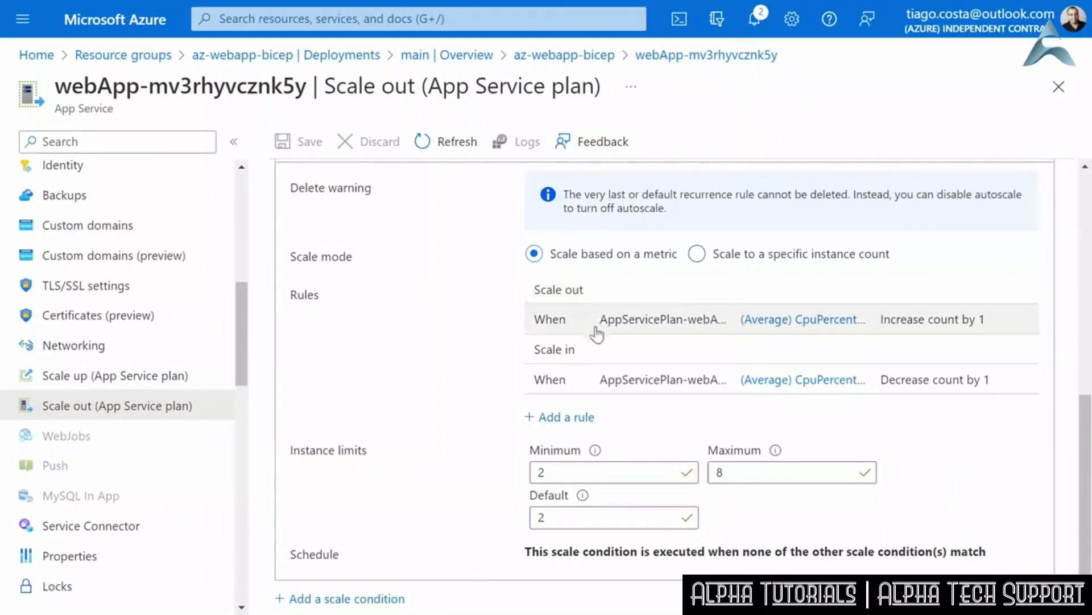
- Add a second scale condition that scales to a specific instance count of 4
{"action": "scroll", "coordinate": [473, 456], "scroll_direction": "up", "scroll_amount": 5}
{"action": "scroll", "coordinate": [433, 449], "scroll_direction": "down", "scroll_amount": 2}
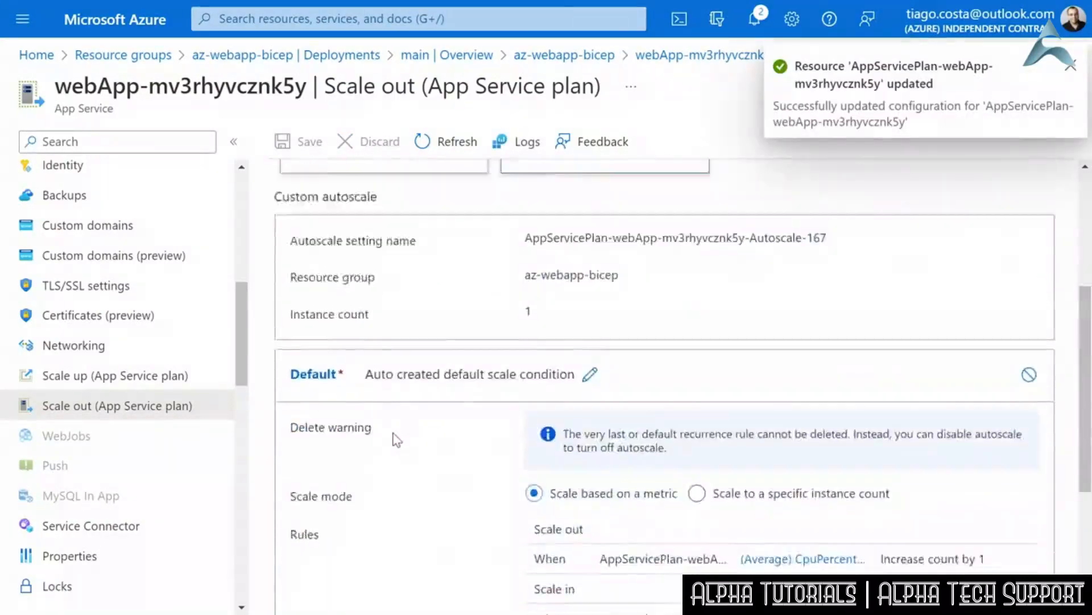
{"action": "scroll", "coordinate": [397, 441], "scroll_direction": "up", "scroll_amount": 5}
{"action": "scroll", "coordinate": [397, 438], "scroll_direction": "down", "scroll_amount": 1}
{"action": "scroll", "coordinate": [397, 438], "scroll_direction": "down", "scroll_amount": 7}
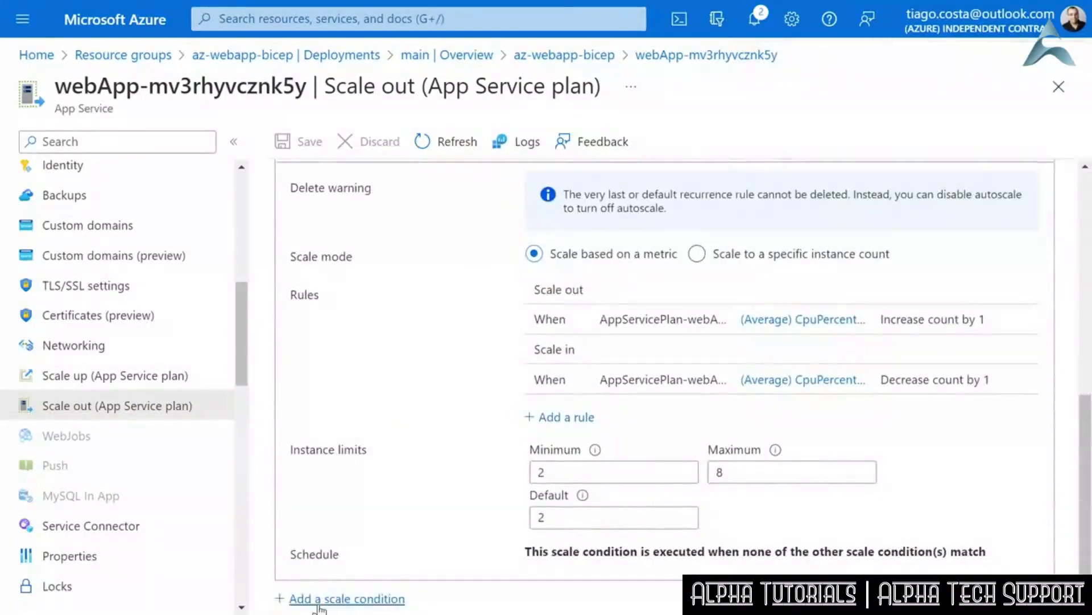
{"action": "left_click", "coordinate": [330, 599]}
{"action": "scroll", "coordinate": [518, 493], "scroll_direction": "down", "scroll_amount": 5}
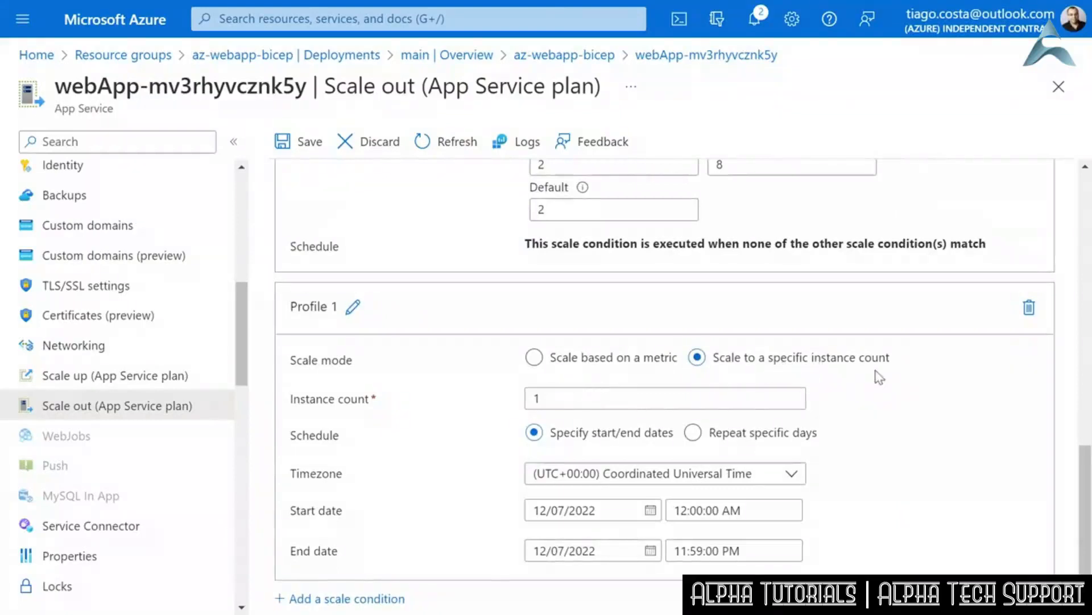
{"action": "left_click_drag", "start_coordinate": [589, 403], "coordinate": [521, 415]}
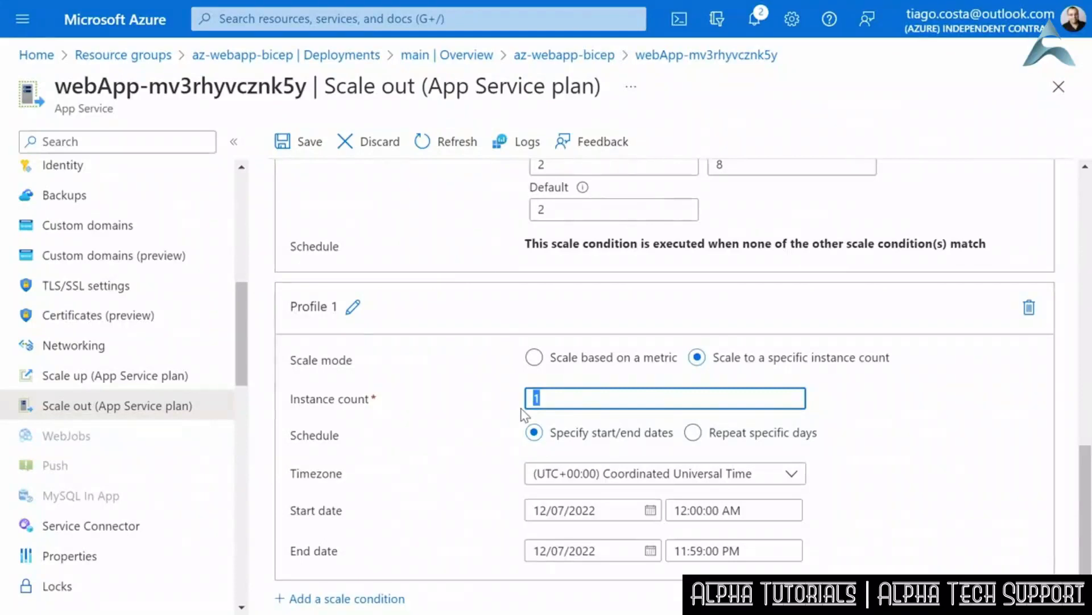
{"action": "type", "text": "4"}
- Schedule the Profile 1 condition to repeat on specific days, with only Saturday and Sunday selected
{"action": "left_click", "coordinate": [693, 432]}
{"action": "left_click", "coordinate": [538, 501]}
{"action": "left_click", "coordinate": [660, 525]}
{"action": "left_click", "coordinate": [783, 525]}
{"action": "left_click", "coordinate": [538, 500]}
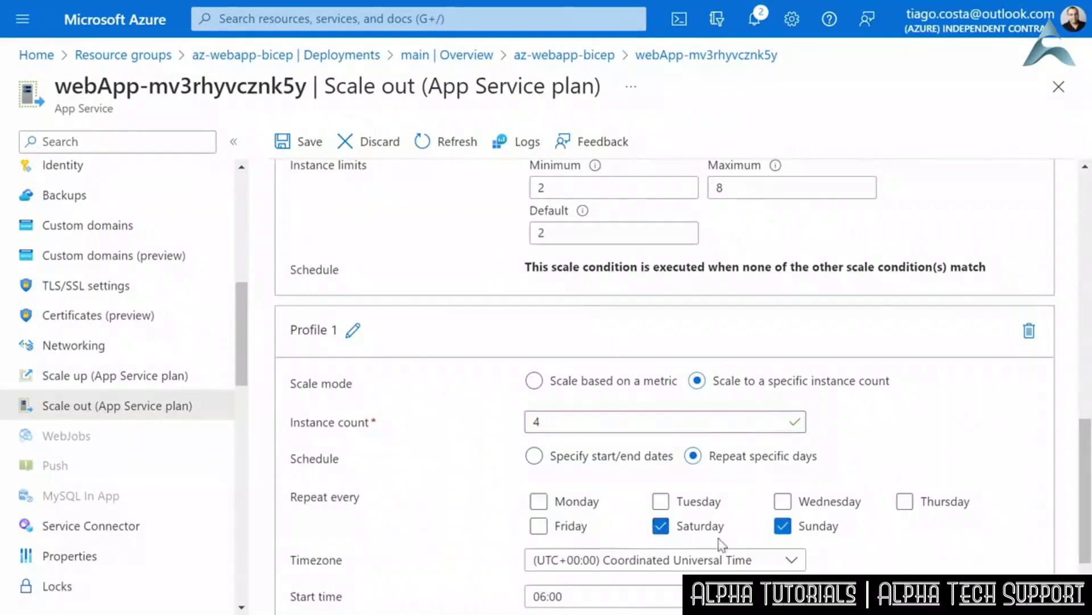
- Set the weekend condition's start time to 10:00 and save the autoscale configuration
{"action": "scroll", "coordinate": [657, 520], "scroll_direction": "down", "scroll_amount": 2}
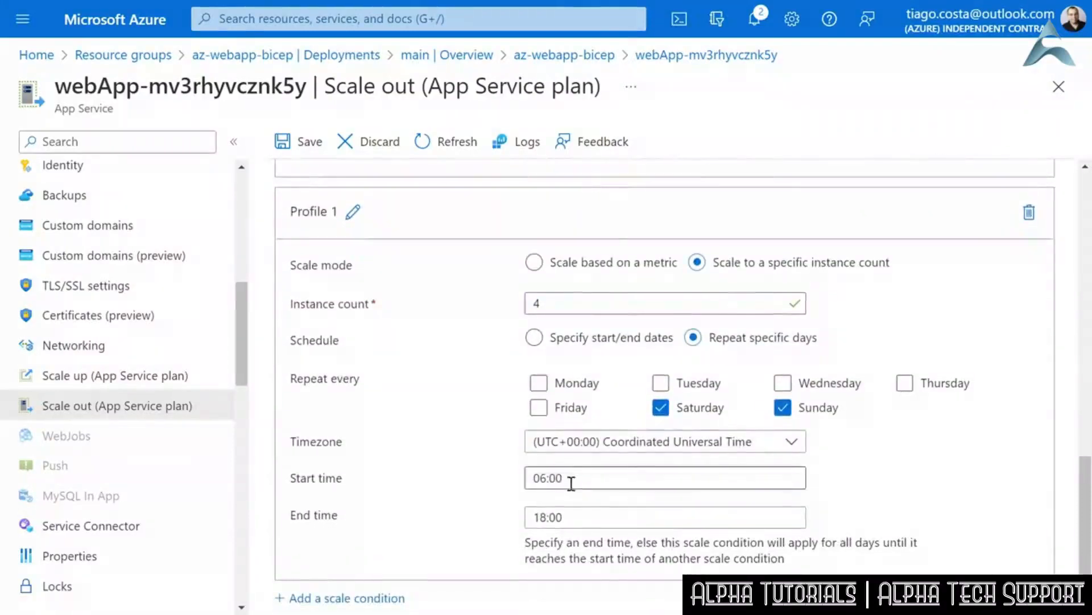
{"action": "left_click_drag", "start_coordinate": [547, 477], "coordinate": [544, 476]}
{"action": "double_click", "coordinate": [544, 477]}
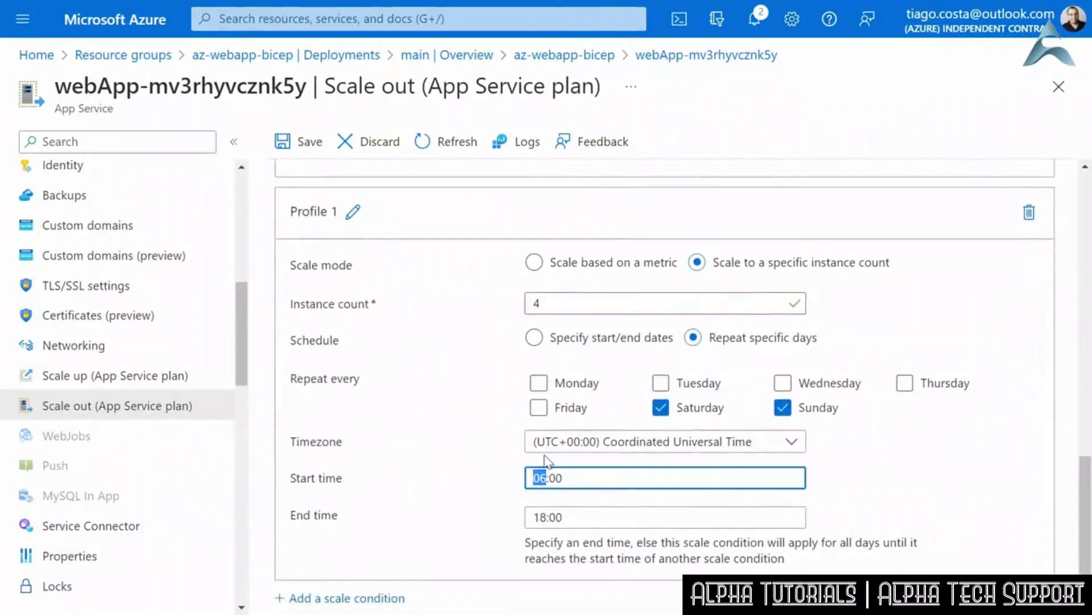
{"action": "type", "text": "10"}
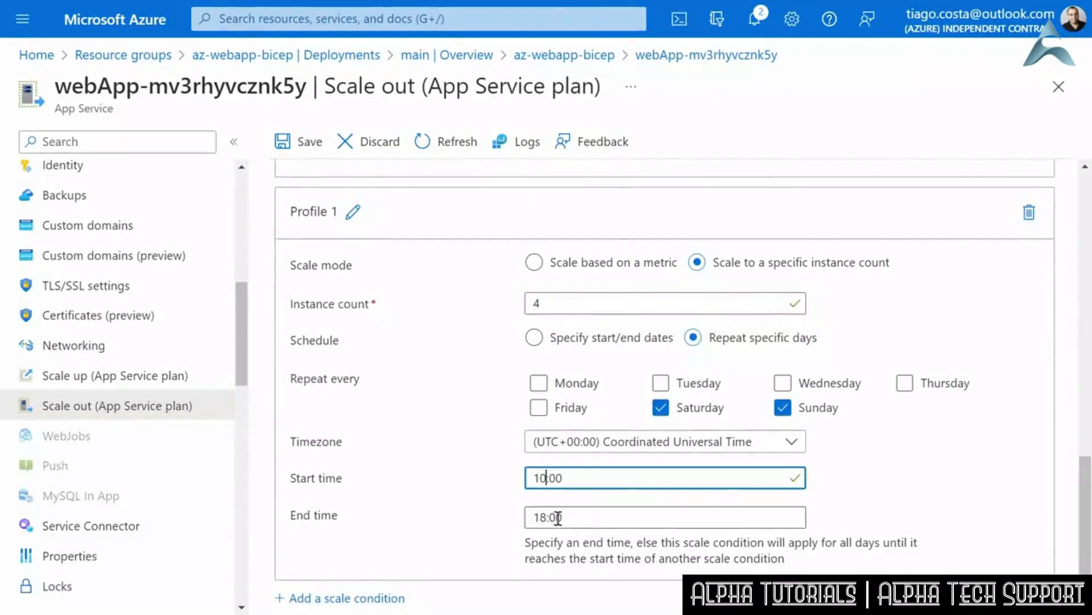
{"action": "left_click", "coordinate": [608, 517]}
{"action": "left_click", "coordinate": [950, 497]}
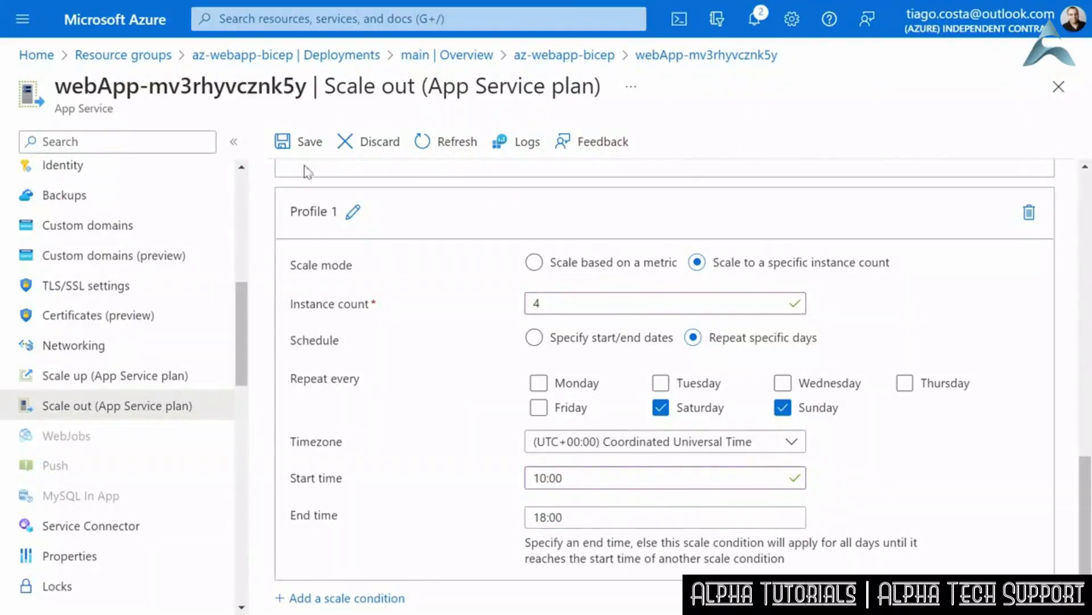
{"action": "left_click", "coordinate": [299, 142]}
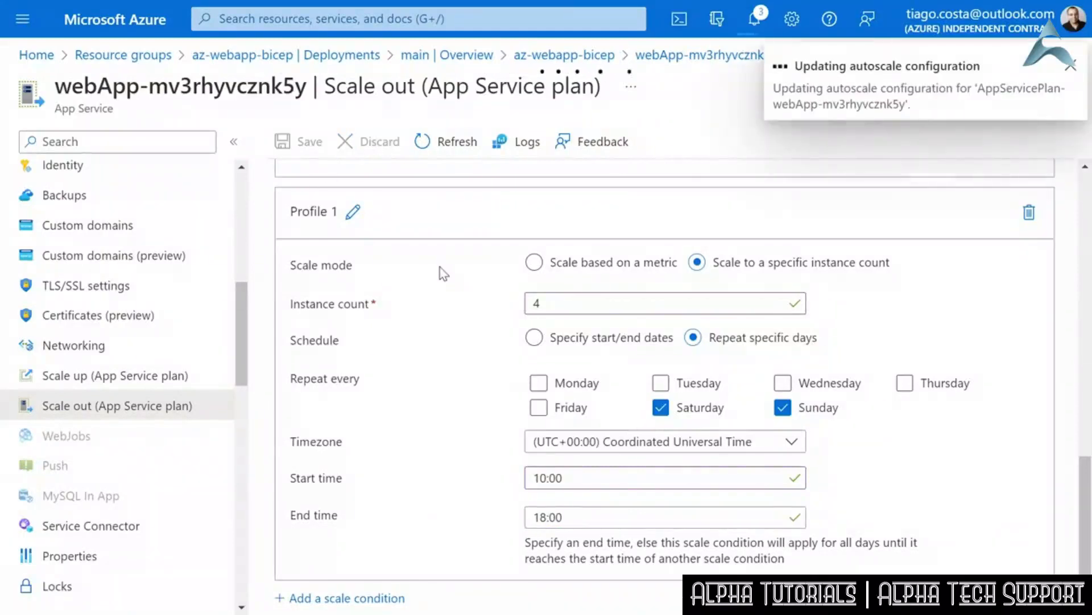
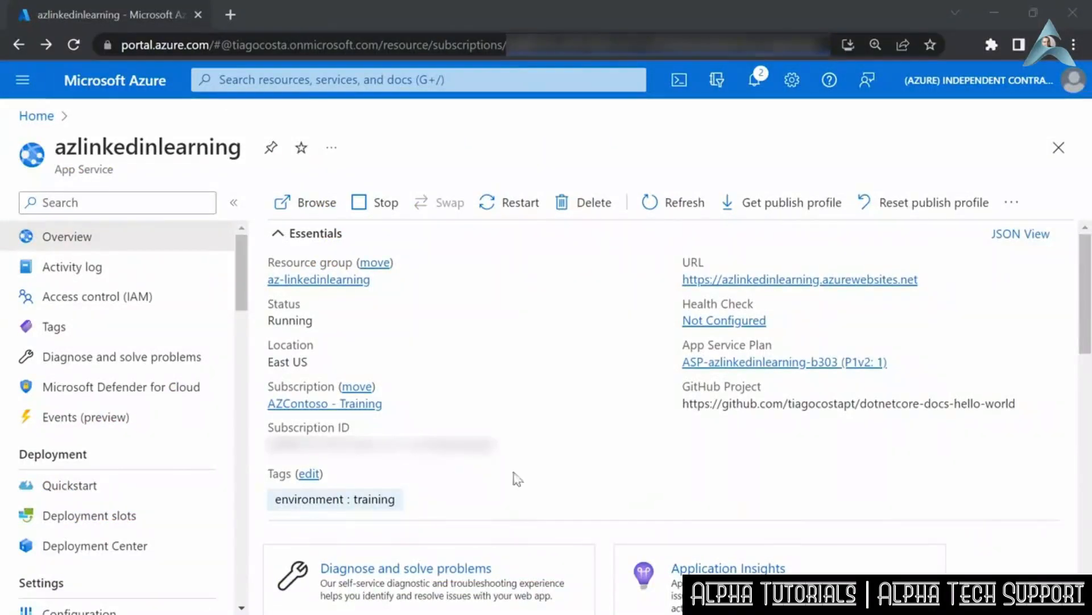
- Browse the azlinkedinlearning web app's live site at its default address and return to its portal overview
{"action": "left_click", "coordinate": [308, 208]}
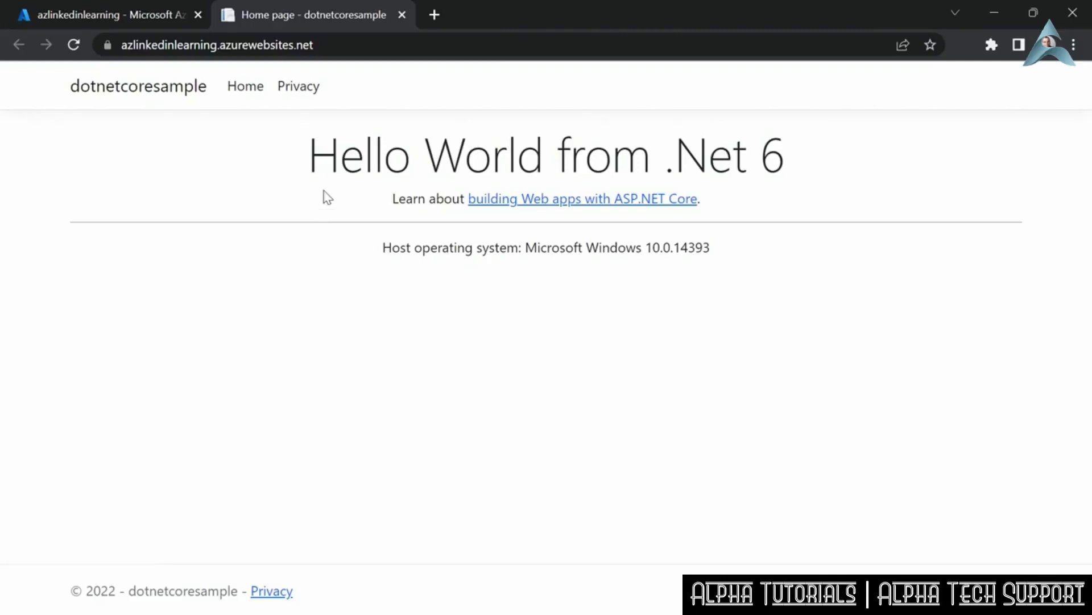
{"action": "left_click", "coordinate": [98, 8]}
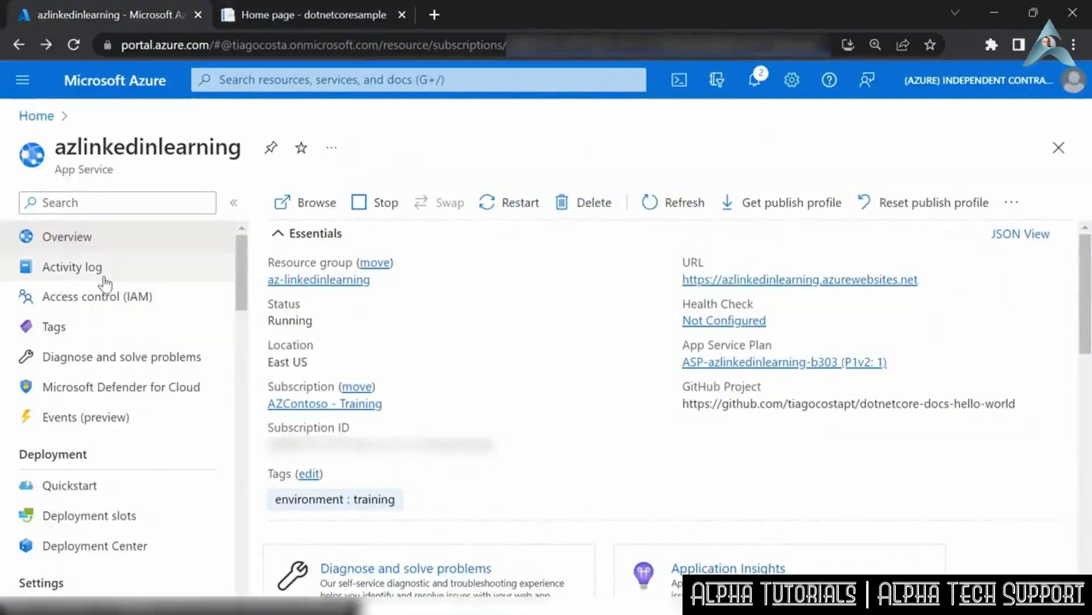
- Start adding a custom domain to the azlinkedinlearning app with All other domain services as the domain provider
{"action": "scroll", "coordinate": [105, 283], "scroll_direction": "down", "scroll_amount": 4}
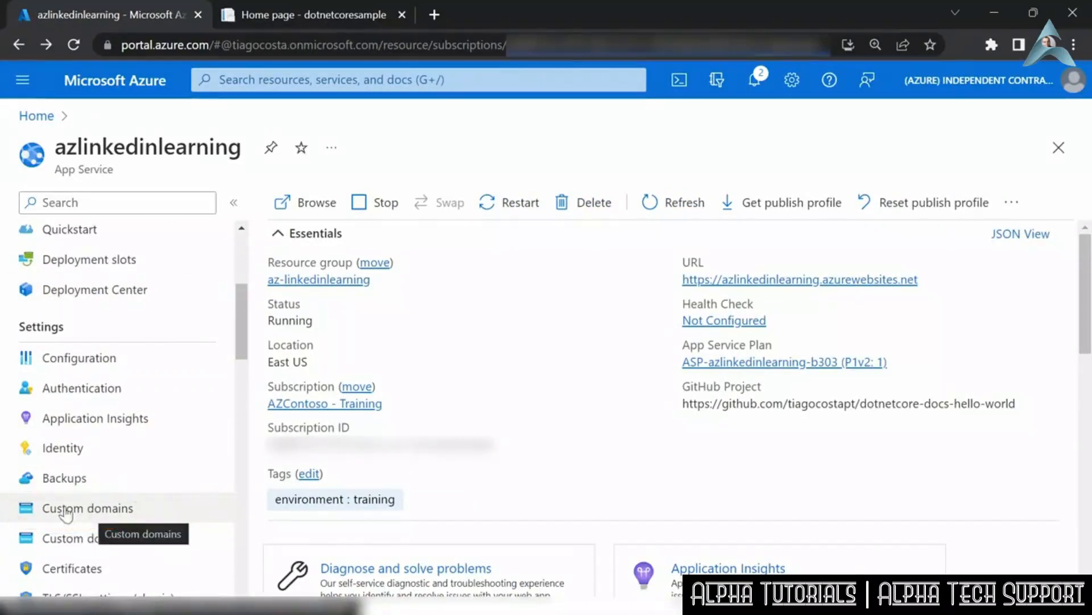
{"action": "left_click", "coordinate": [93, 513]}
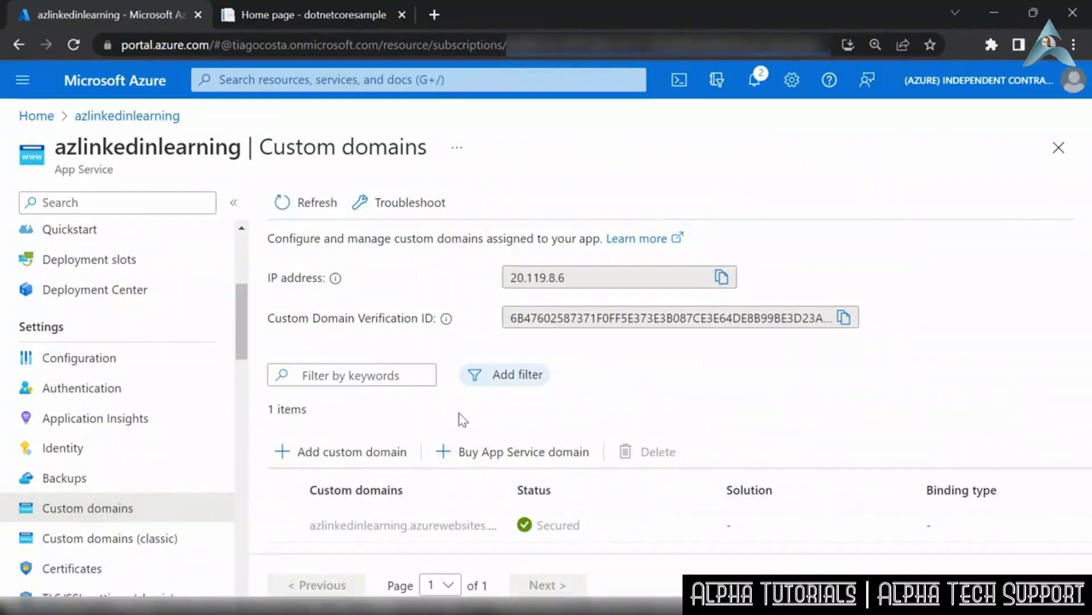
{"action": "left_click", "coordinate": [333, 454]}
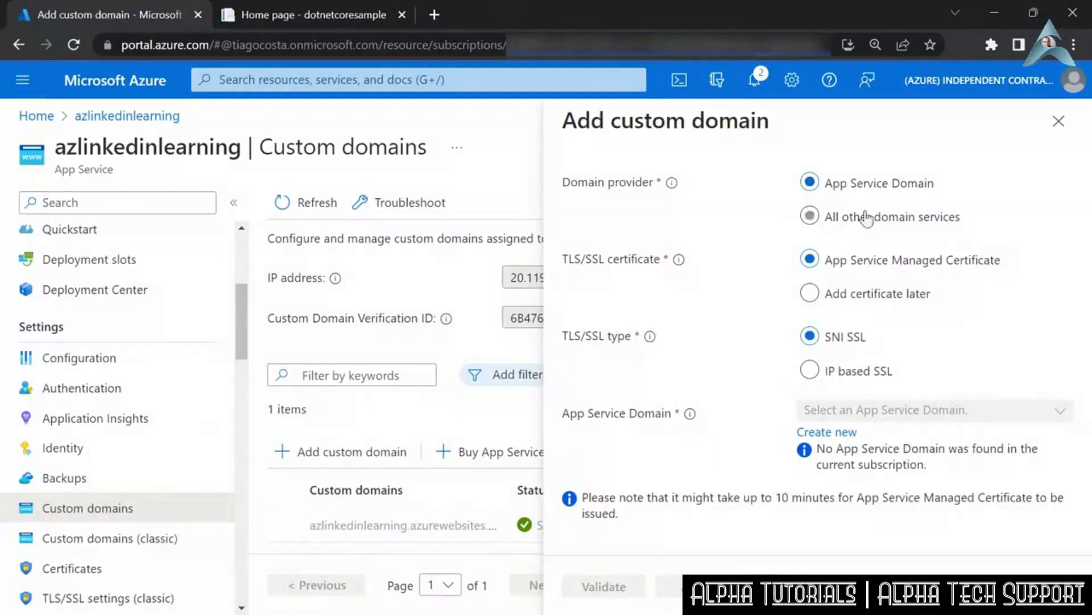
{"action": "left_click", "coordinate": [893, 225]}
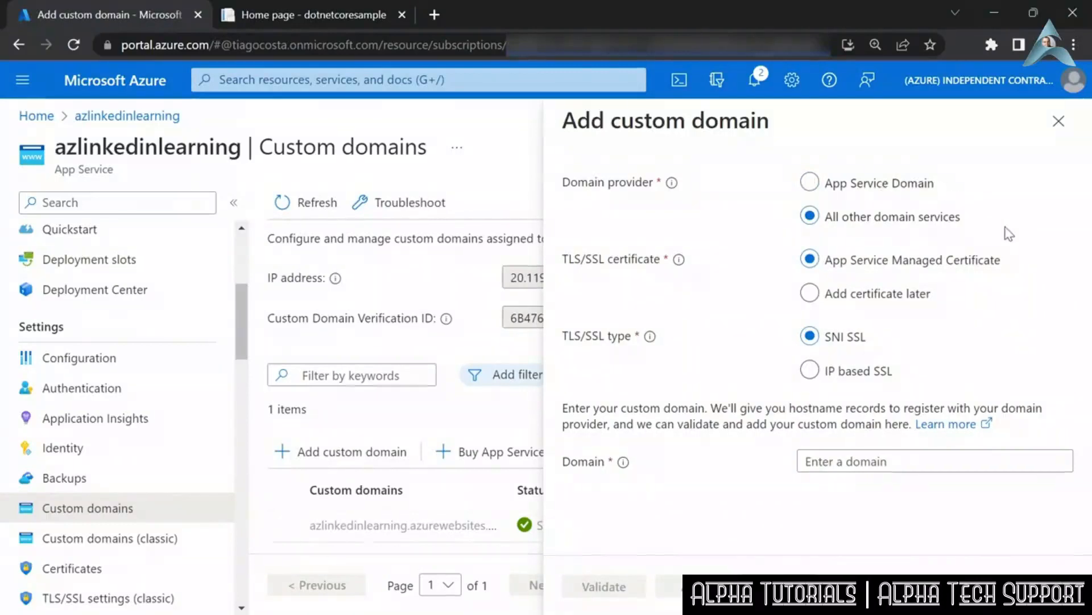
- Enter linkedinlearning.azcontoso.com as the custom domain
{"action": "left_click", "coordinate": [894, 463]}
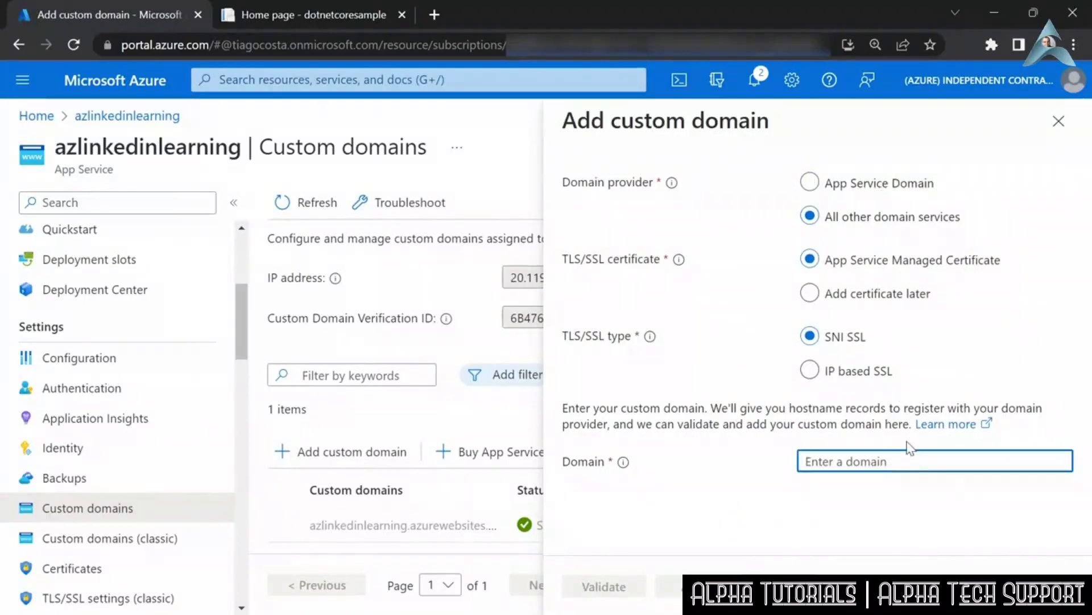
{"action": "type", "text": "linked"}
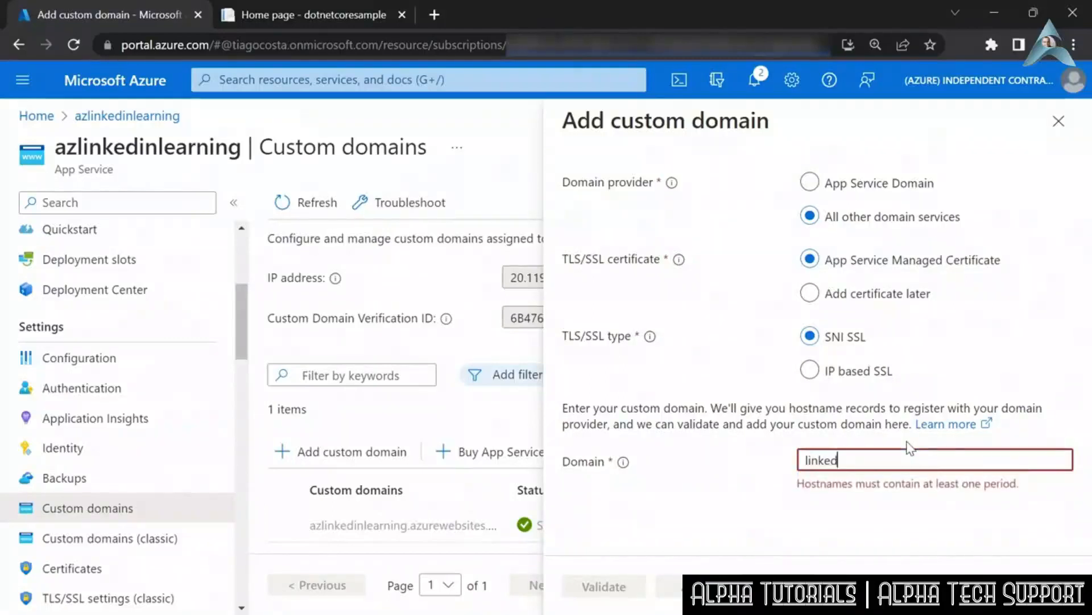
{"action": "key", "text": "BackSpace"}
{"action": "key", "text": "BackSpace"}
{"action": "type", "text": "edin"}
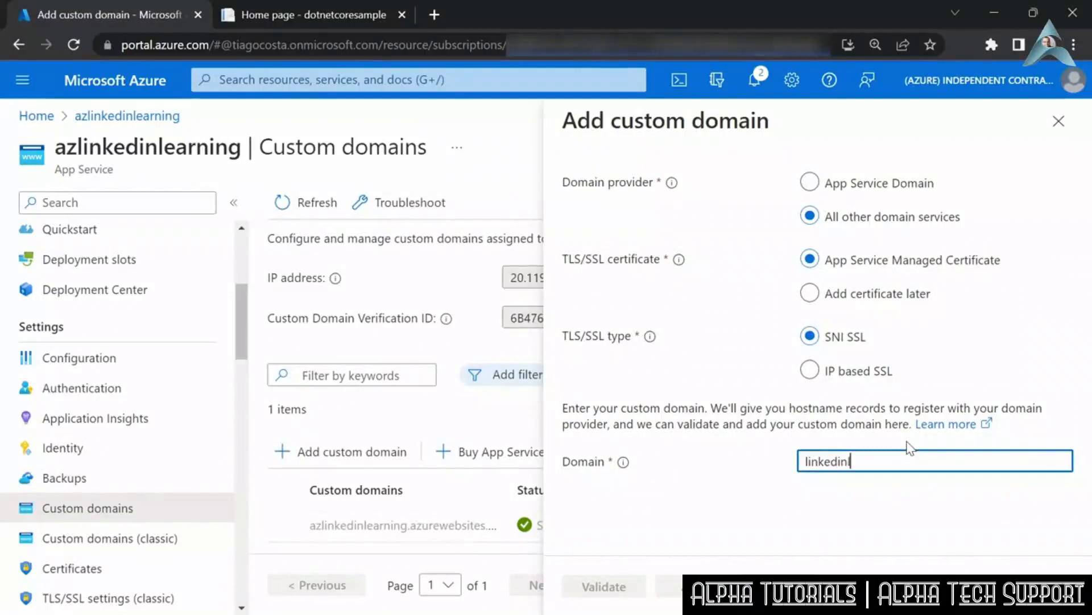
{"action": "type", "text": "learning.azcontoso.com"}
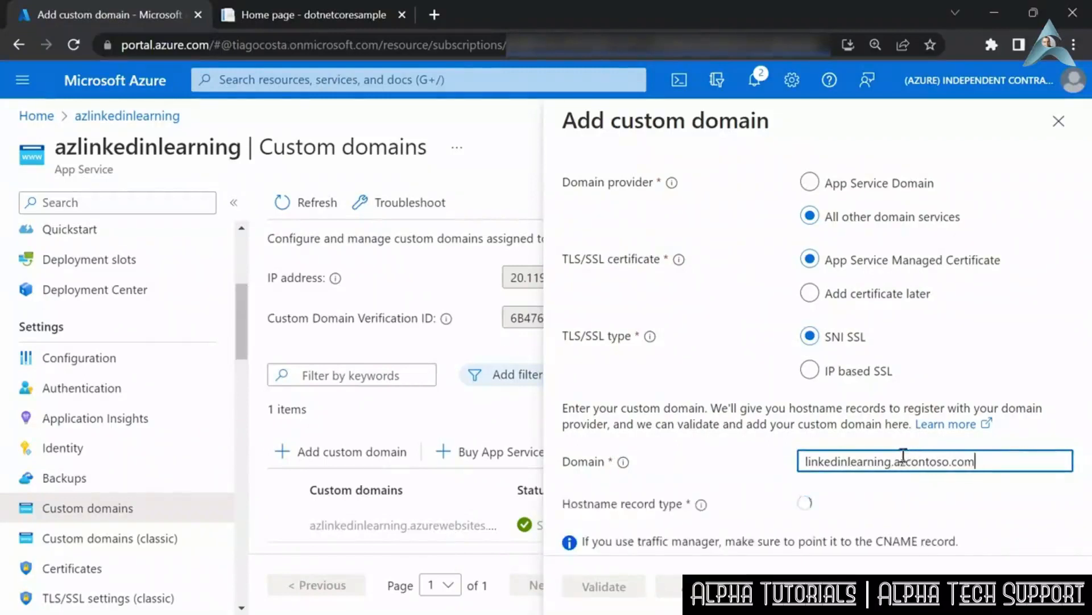
{"action": "left_click_drag", "start_coordinate": [895, 462], "coordinate": [979, 470]}
{"action": "left_click", "coordinate": [983, 470]}
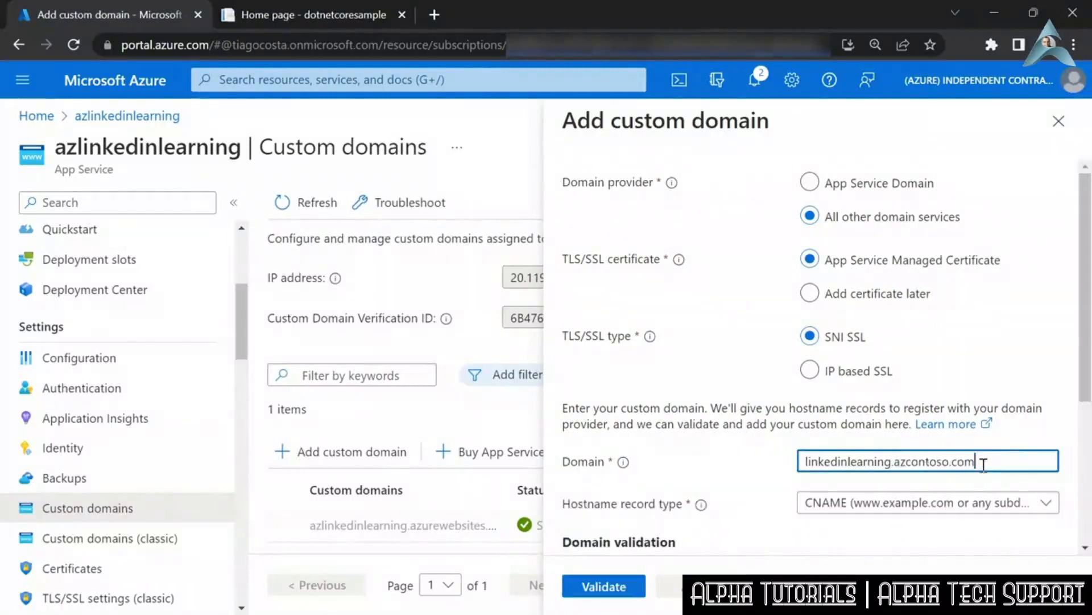
- Copy the CNAME validation record's host name and open the azcontoso.com DNS zone in a second portal tab
{"action": "scroll", "coordinate": [1018, 455], "scroll_direction": "down", "scroll_amount": 3}
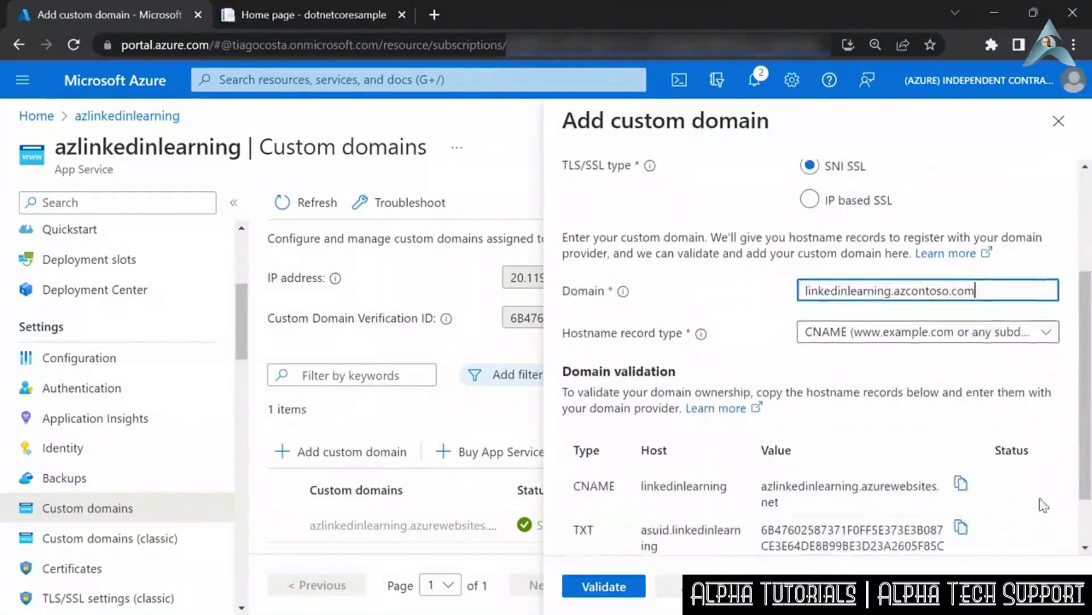
{"action": "scroll", "coordinate": [1001, 421], "scroll_direction": "down", "scroll_amount": 1}
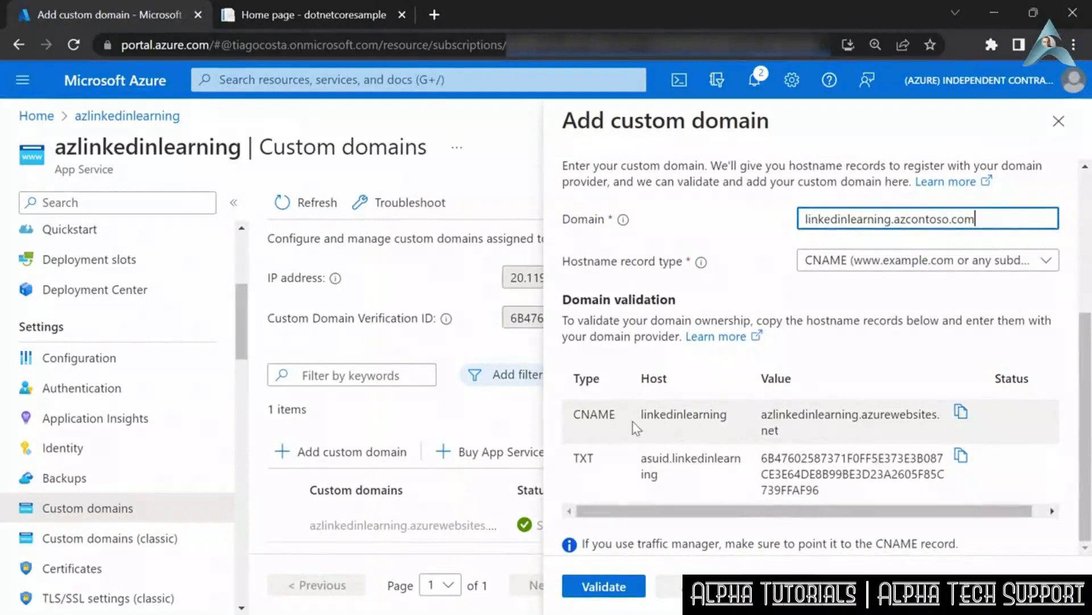
{"action": "double_click", "coordinate": [671, 415]}
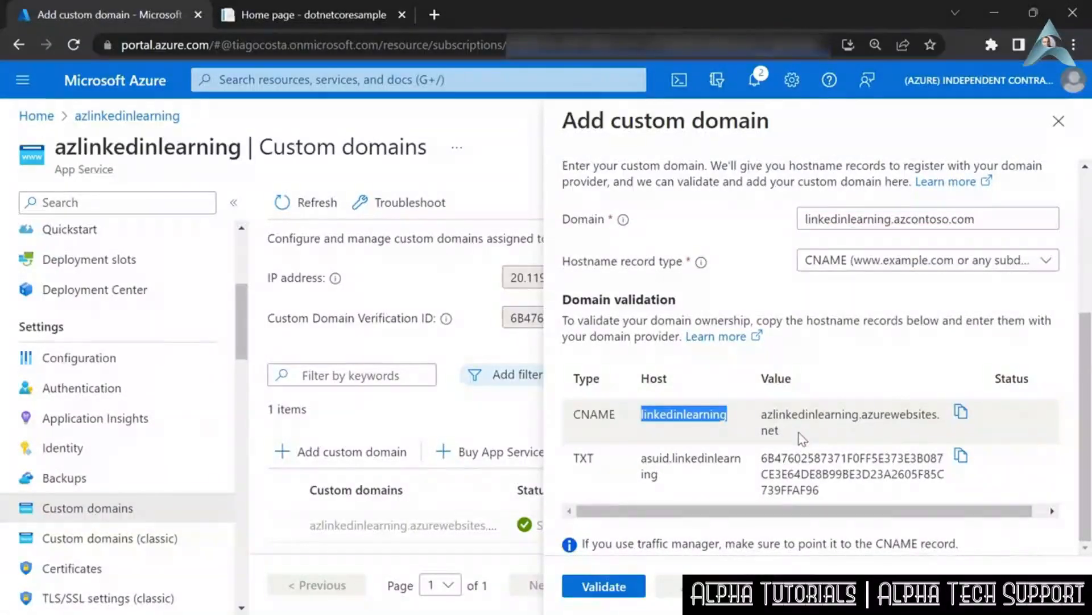
{"action": "middle_click", "coordinate": [136, 81]}
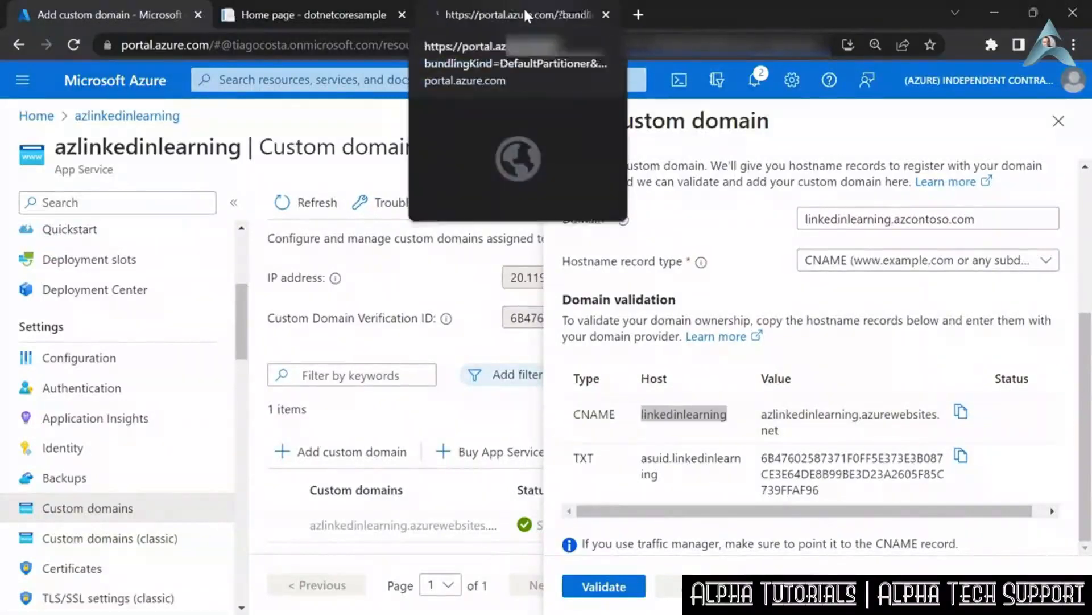
{"action": "left_click", "coordinate": [524, 15]}
{"action": "left_click", "coordinate": [417, 80]}
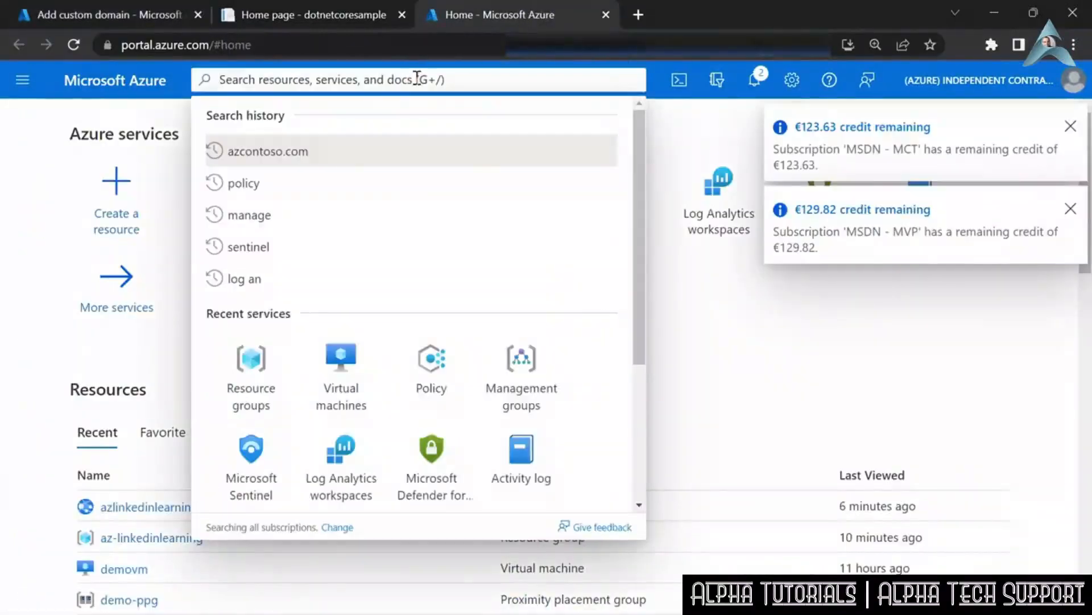
{"action": "type", "text": "azcontoso.com"}
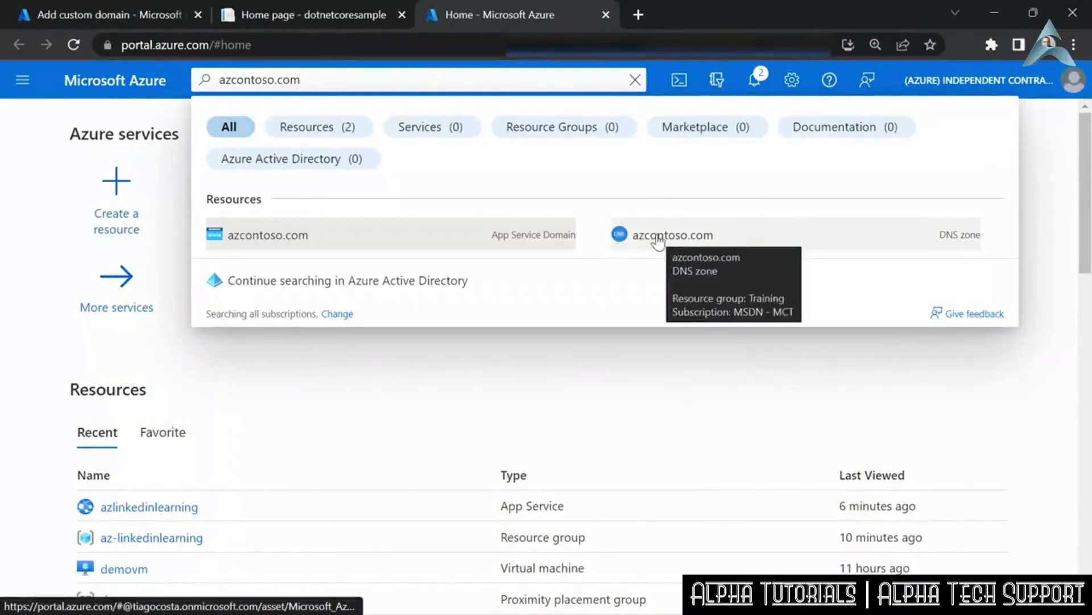
{"action": "left_click", "coordinate": [655, 241]}
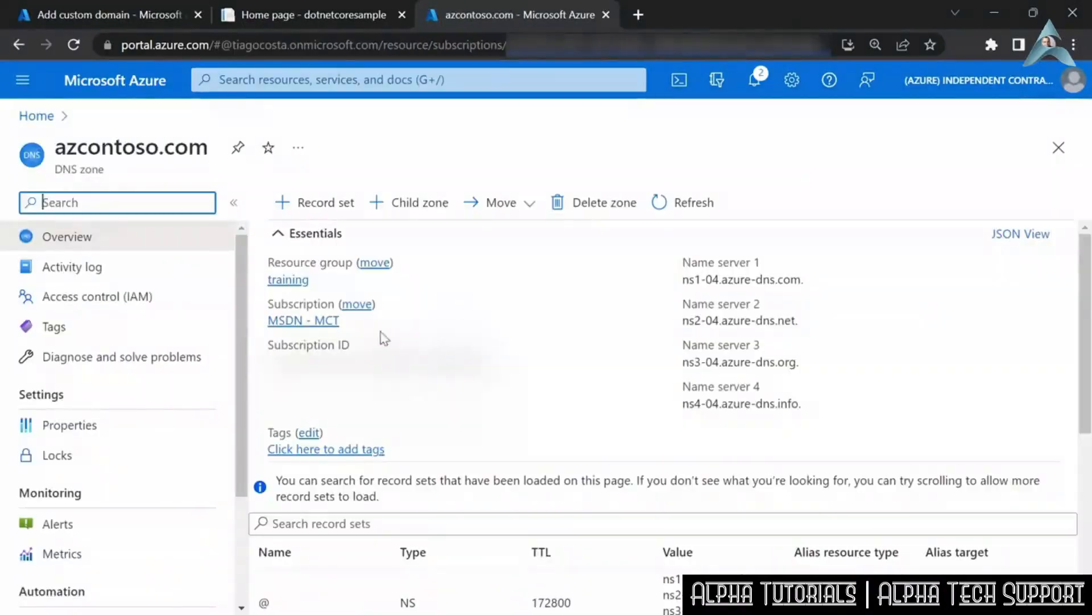
- Start a record set in the azcontoso.com zone named linkedinlearning with the type CNAME
{"action": "left_click", "coordinate": [310, 205]}
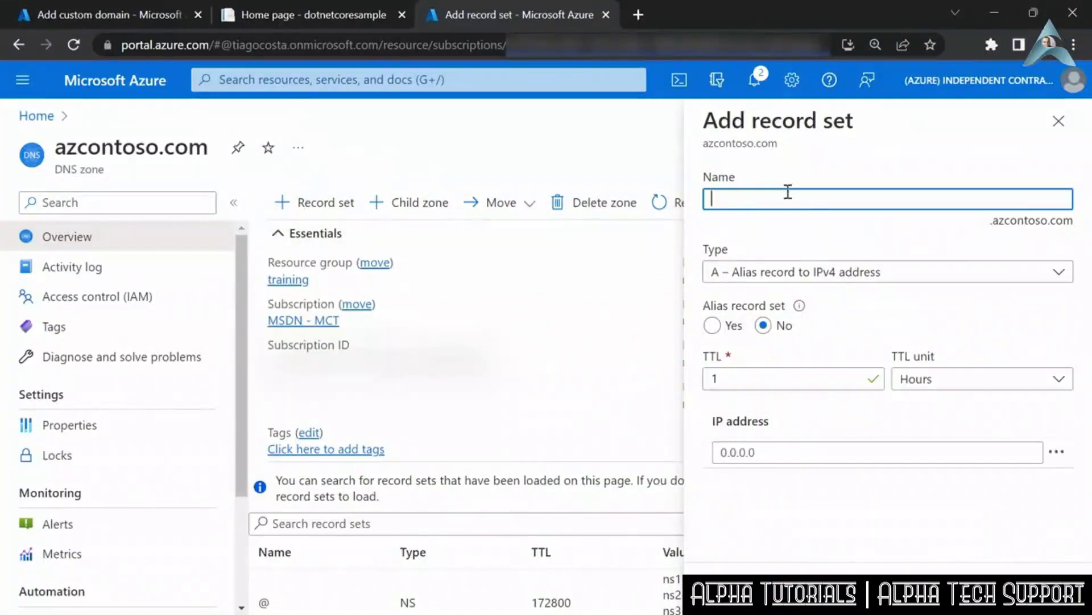
{"action": "type", "text": "linkedinlearning"}
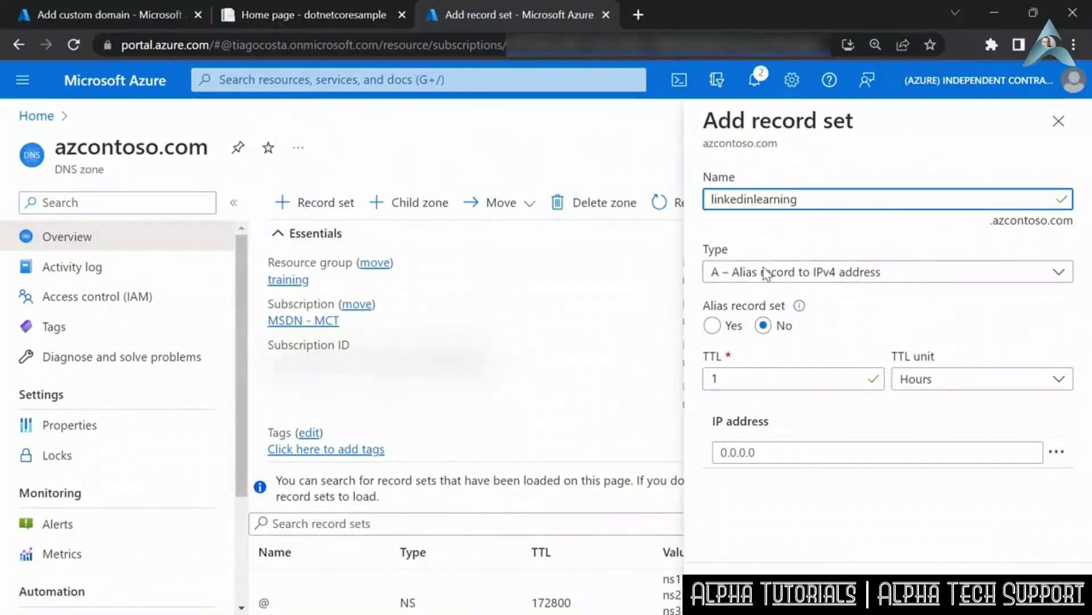
{"action": "left_click", "coordinate": [772, 276]}
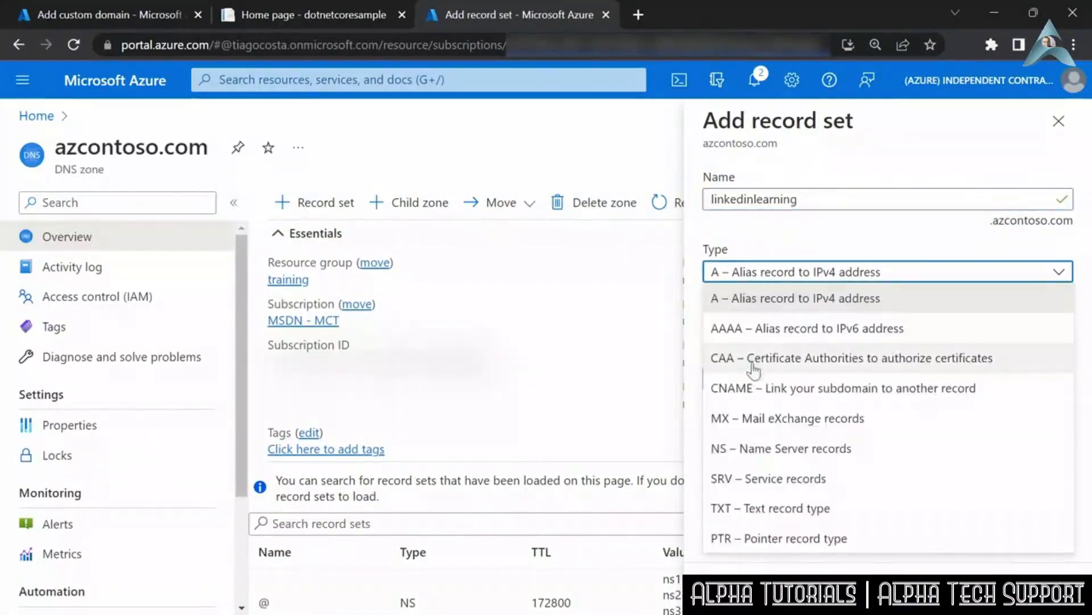
{"action": "left_click", "coordinate": [756, 386]}
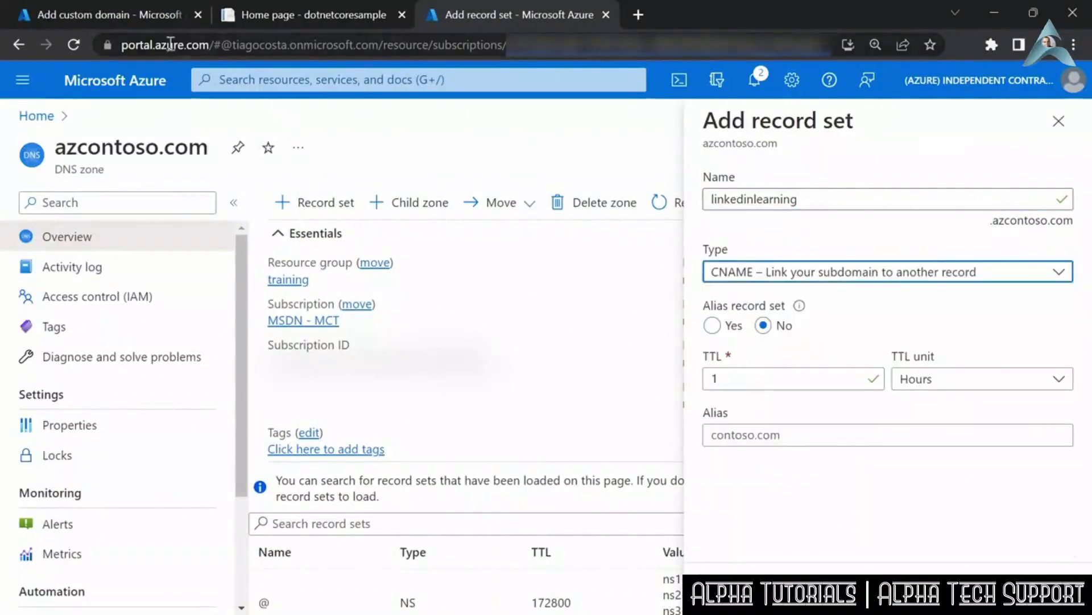
- Copy the CNAME value azlinkedinlearning.azurewebsites.net from the domain validation records into the record set's alias and create the record
{"action": "left_click", "coordinate": [116, 12]}
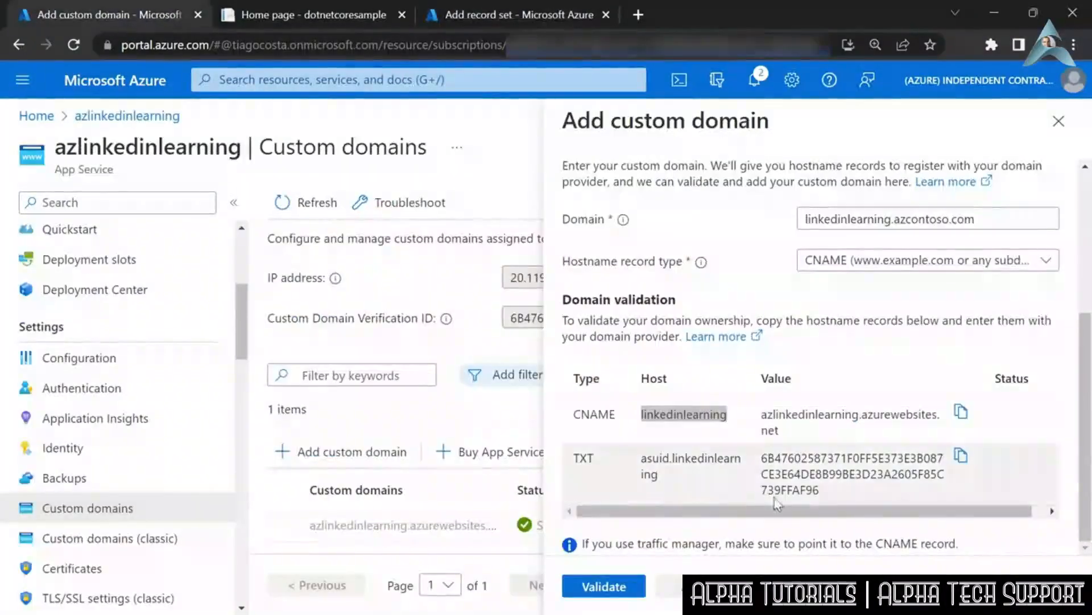
{"action": "left_click", "coordinate": [961, 411]}
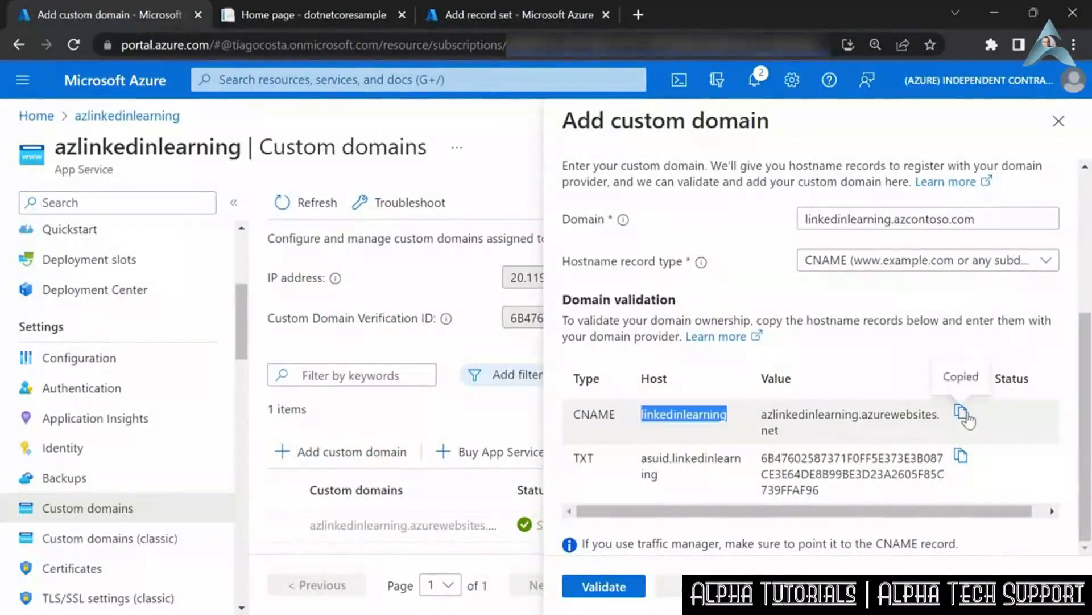
{"action": "left_click", "coordinate": [458, 16]}
{"action": "left_click", "coordinate": [778, 438]}
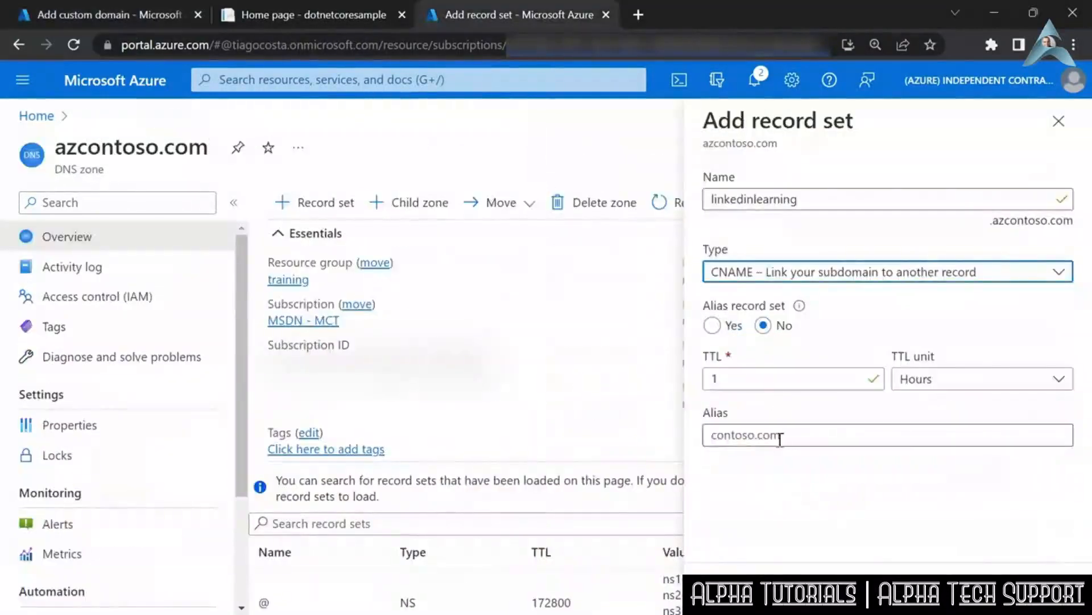
{"action": "key", "text": "ctrl+v"}
{"action": "left_click", "coordinate": [766, 505]}
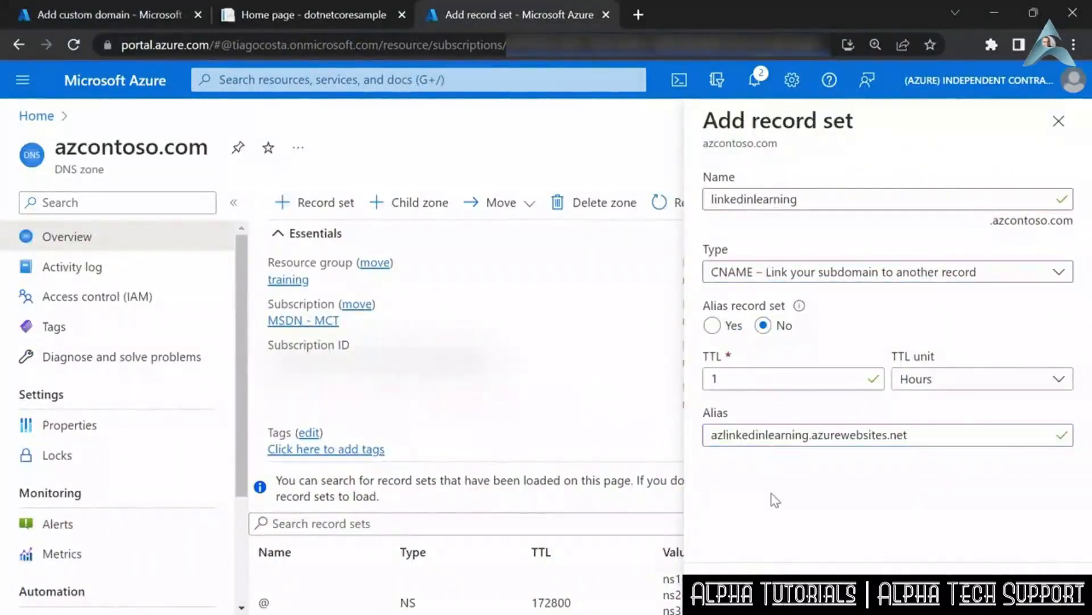
{"action": "left_click", "coordinate": [795, 571]}
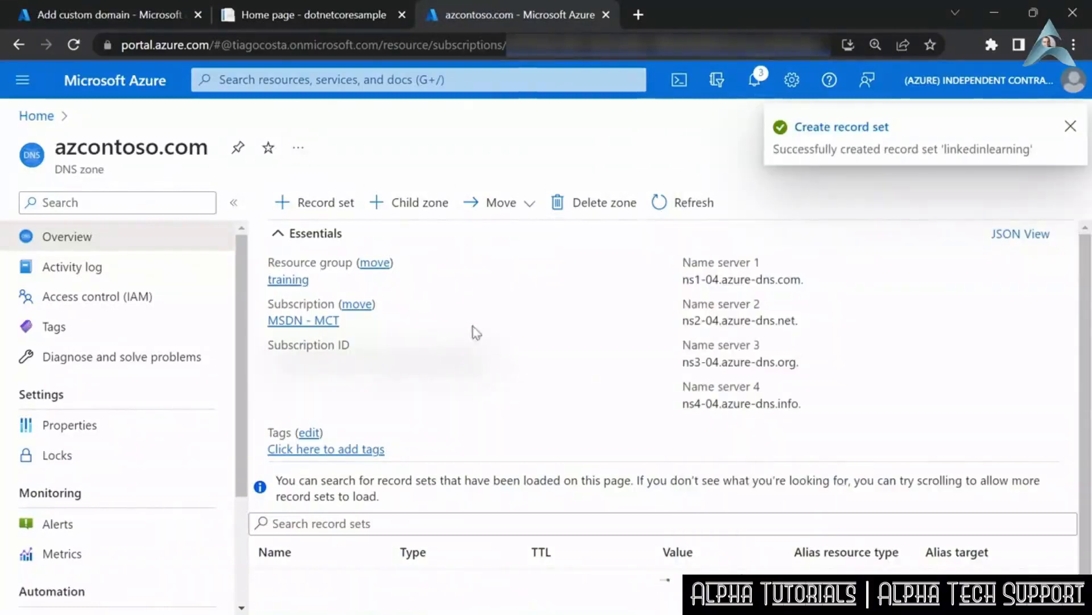
- Start a second record set in the azcontoso.com zone, named with the TXT validation host asuid.linkedinlearning
{"action": "left_click", "coordinate": [324, 202]}
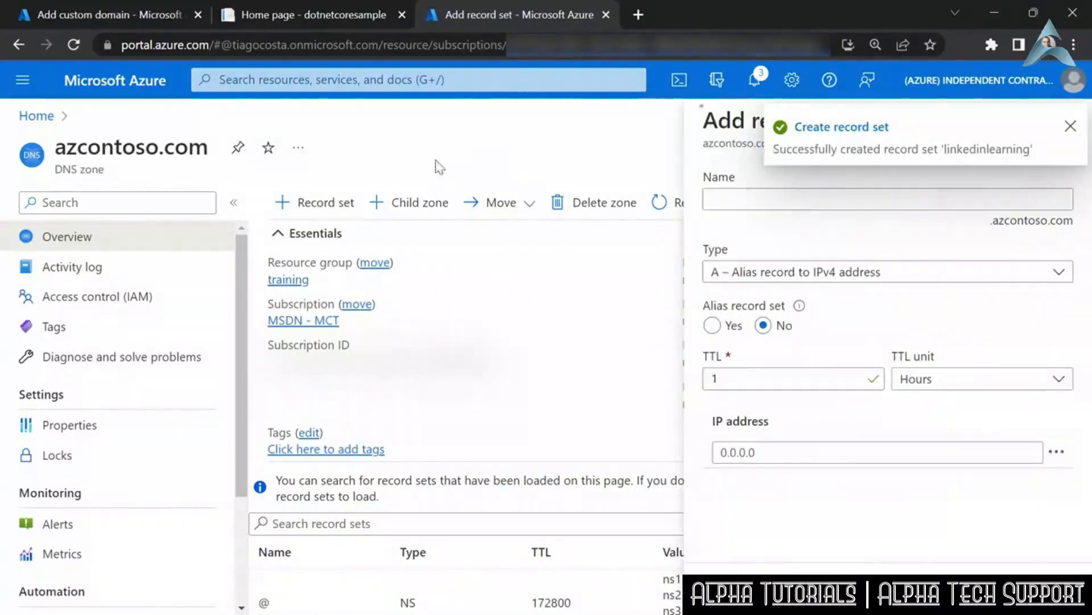
{"action": "left_click", "coordinate": [134, 15]}
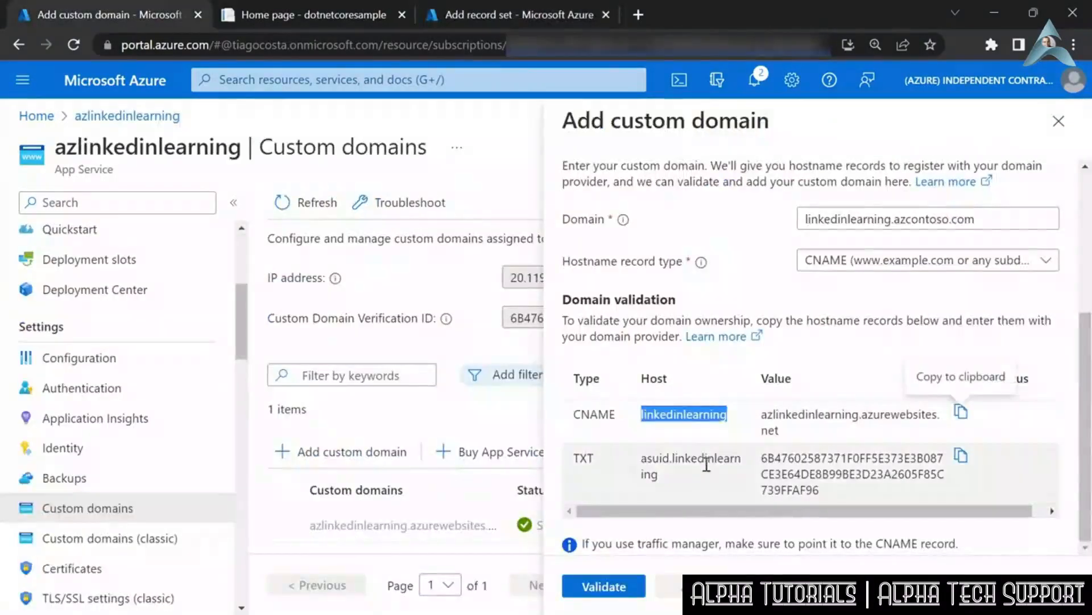
{"action": "left_click_drag", "start_coordinate": [642, 458], "coordinate": [672, 490]}
{"action": "key", "text": "ctrl+c"}
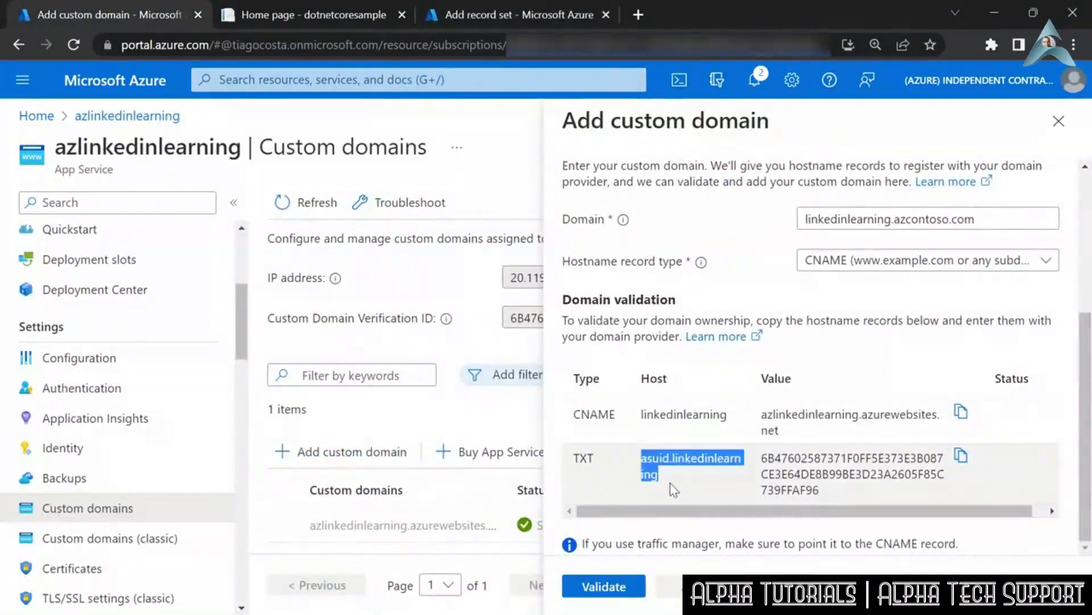
{"action": "left_click", "coordinate": [482, 15]}
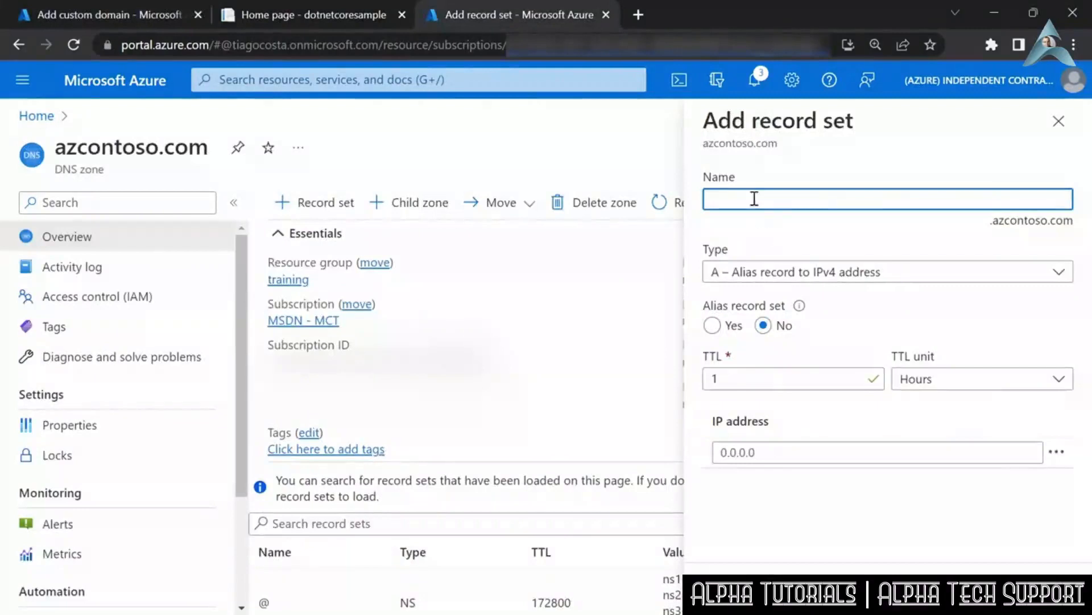
{"action": "key", "text": "ctrl+v"}
- Copy the domain verification ID from the TXT validation record into the asuid.linkedinlearning record set as its value, with type TXT, and create the record
{"action": "left_click", "coordinate": [149, 15]}
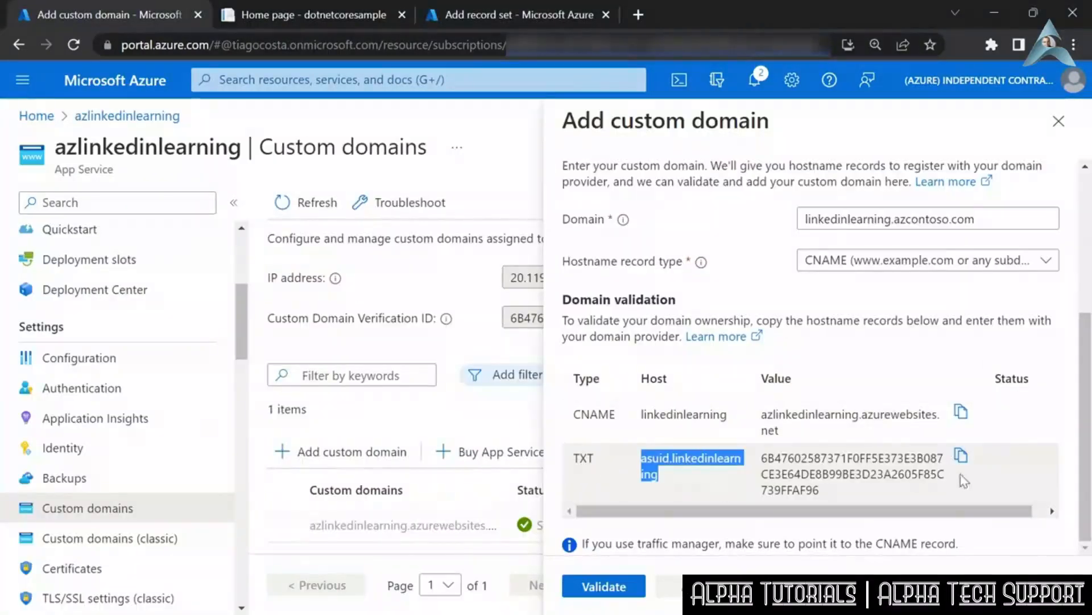
{"action": "left_click", "coordinate": [961, 455]}
{"action": "left_click", "coordinate": [563, 8]}
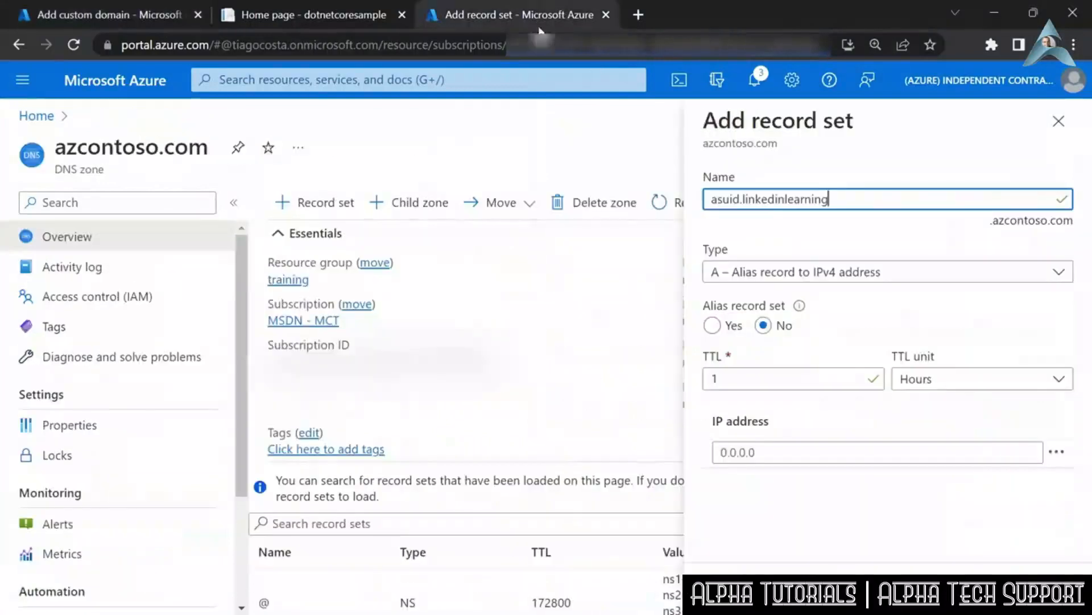
{"action": "left_click", "coordinate": [977, 272]}
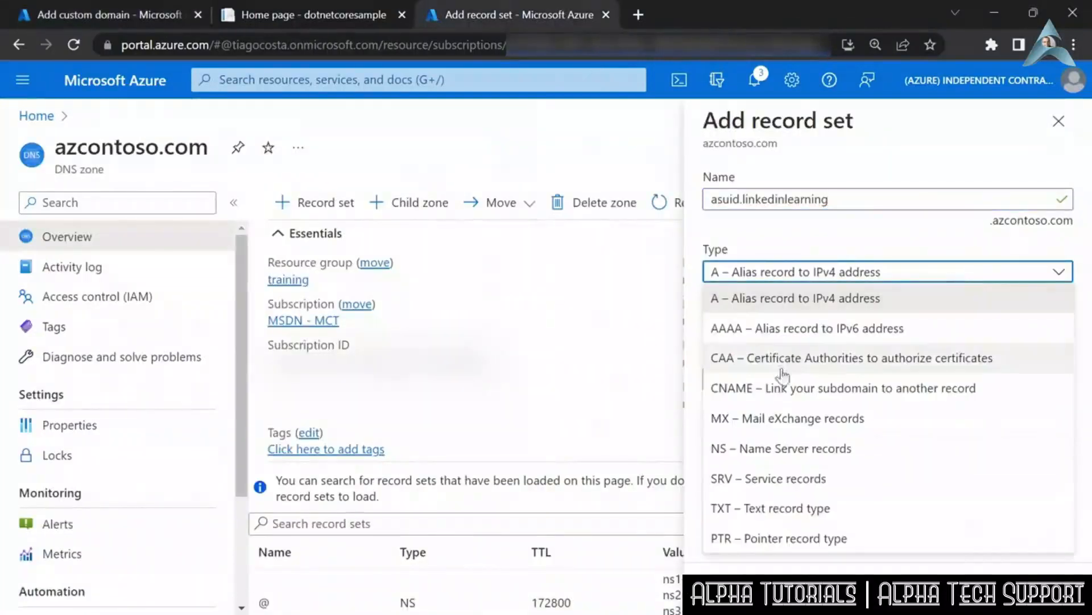
{"action": "left_click", "coordinate": [757, 508]}
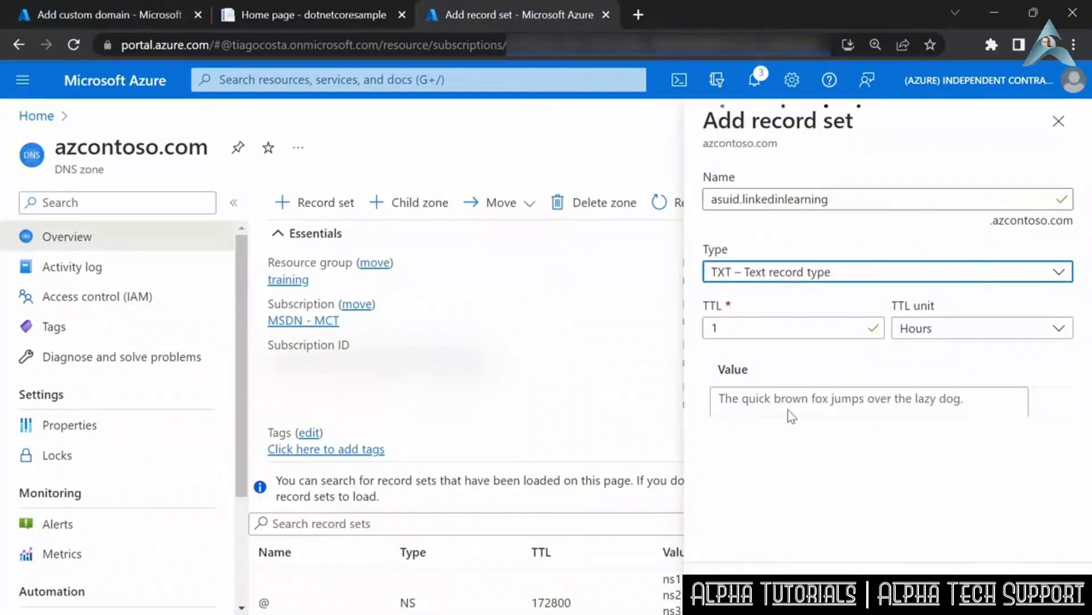
{"action": "left_click", "coordinate": [774, 398]}
{"action": "key", "text": "ctrl+v"}
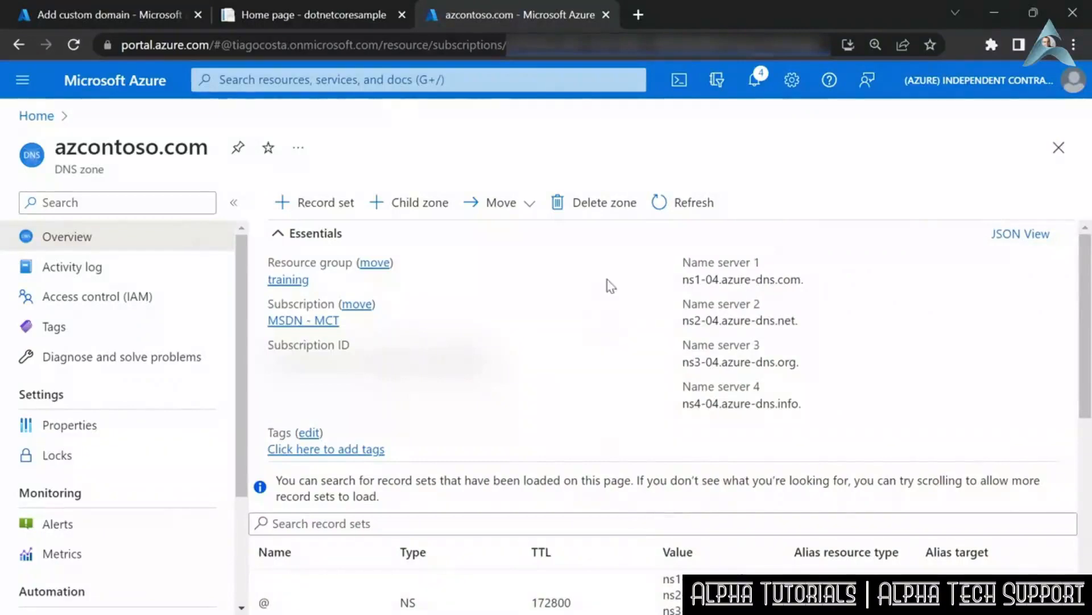
- Validate linkedinlearning.azcontoso.com in the web app's custom domain form and add it to the app's custom domains
{"action": "left_click", "coordinate": [125, 14]}
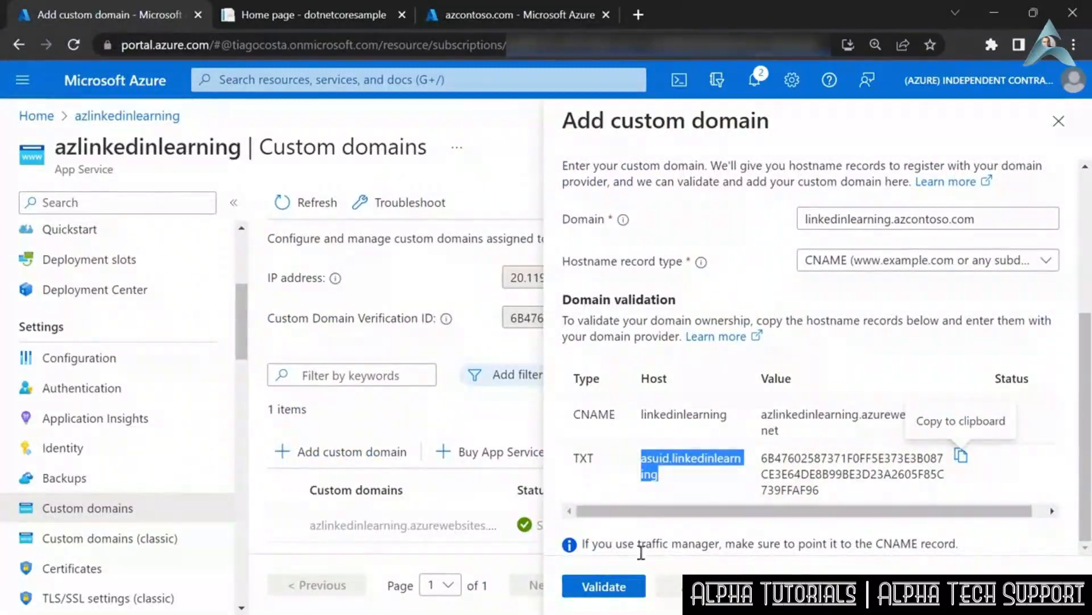
{"action": "left_click", "coordinate": [617, 594]}
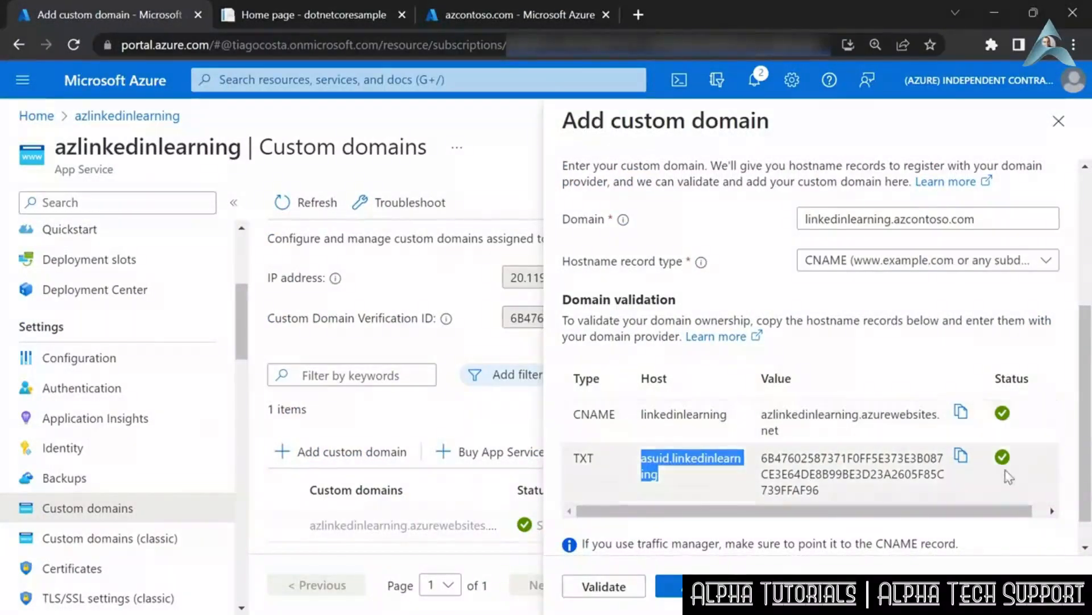
{"action": "left_click", "coordinate": [669, 586]}
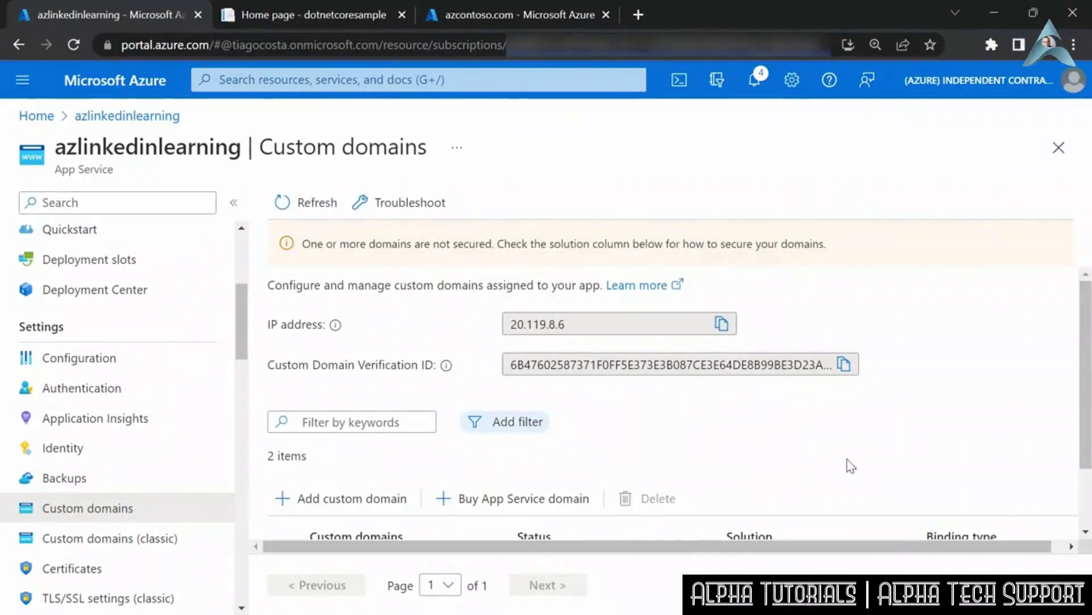
{"action": "scroll", "coordinate": [895, 441], "scroll_direction": "down", "scroll_amount": 1}
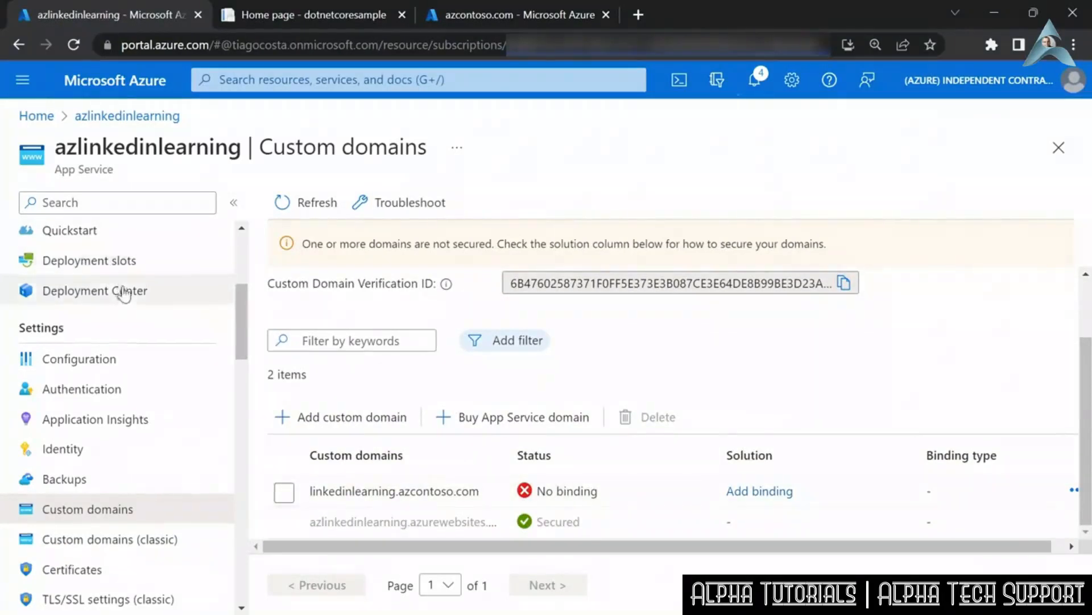
- Return to the azlinkedinlearning app's overview and browse the web app at its default address
{"action": "scroll", "coordinate": [65, 266], "scroll_direction": "up", "scroll_amount": 5}
{"action": "left_click", "coordinate": [54, 239]}
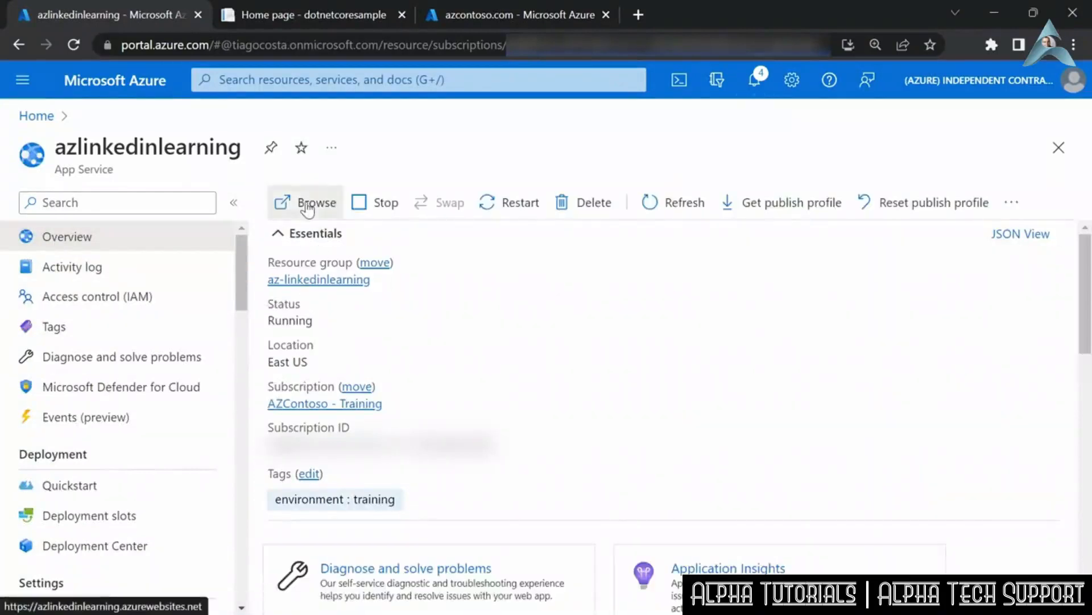
{"action": "left_click", "coordinate": [307, 203]}
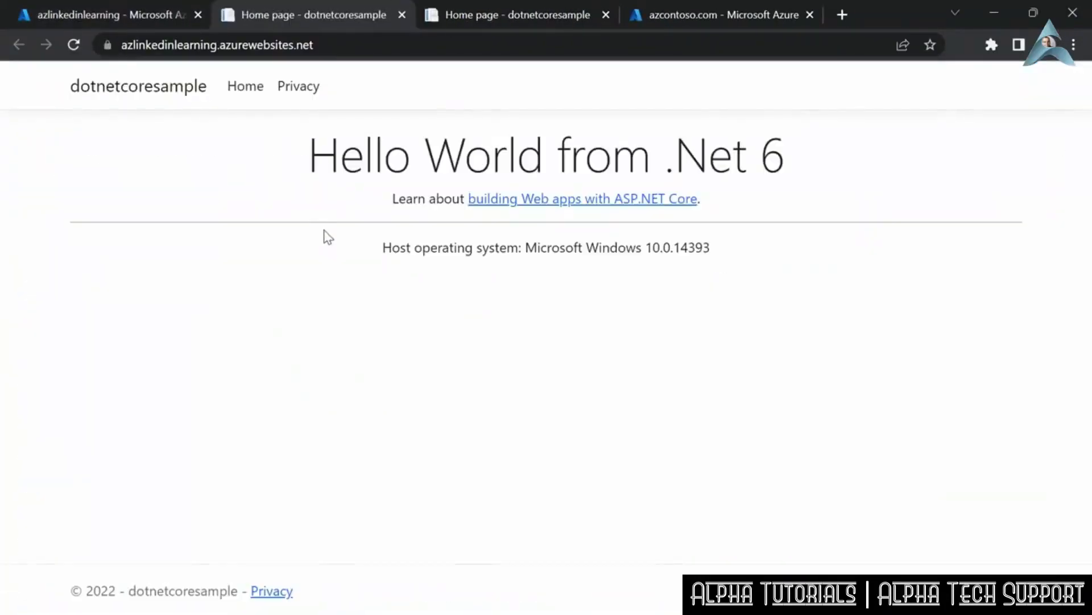
- Load the custom address linkedinlearning.azcontoso.com in place of the web app's default address
{"action": "left_click", "coordinate": [320, 38]}
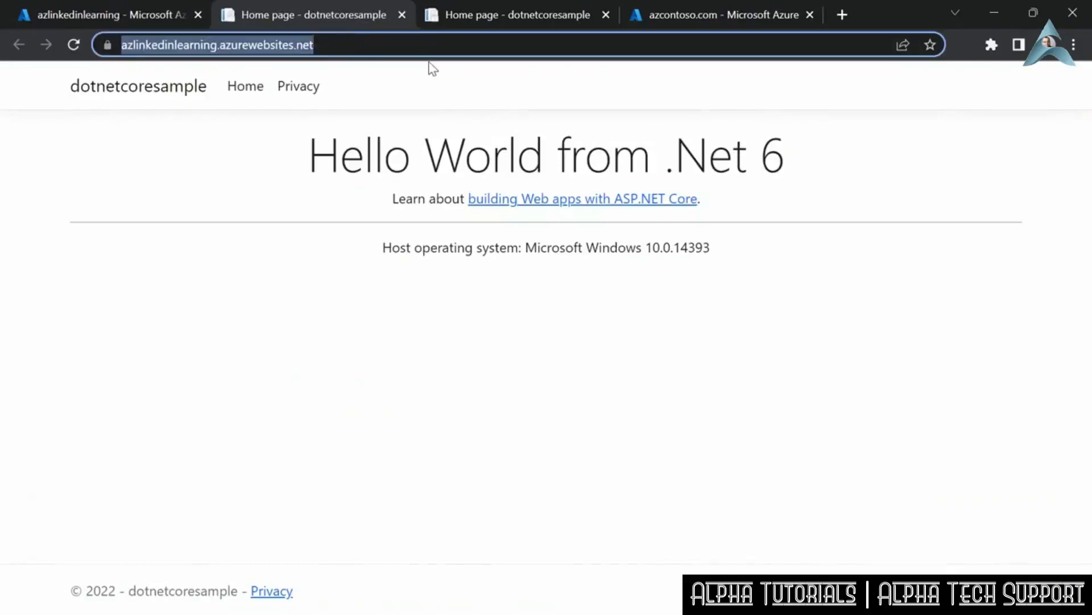
{"action": "type", "text": "linkedinlearning.azcontoso.com"}
{"action": "key", "text": "Return"}
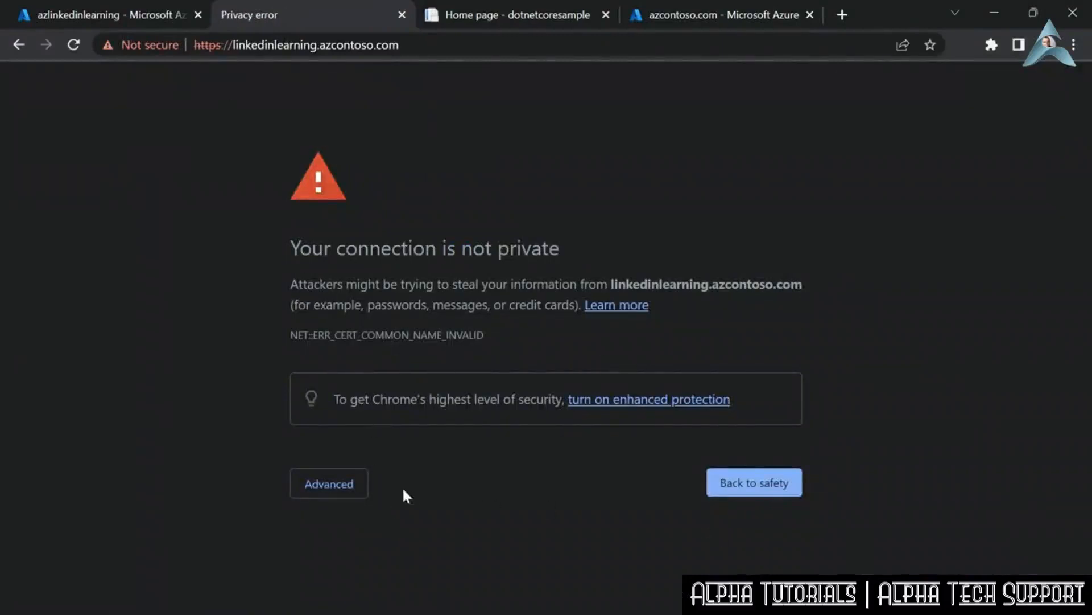
- Show the advanced details of the privacy warning and proceed to the linkedinlearning.azcontoso.com site despite it
{"action": "left_click", "coordinate": [341, 484]}
{"action": "scroll", "coordinate": [405, 429], "scroll_direction": "down", "scroll_amount": 1}
{"action": "left_click", "coordinate": [400, 563]}
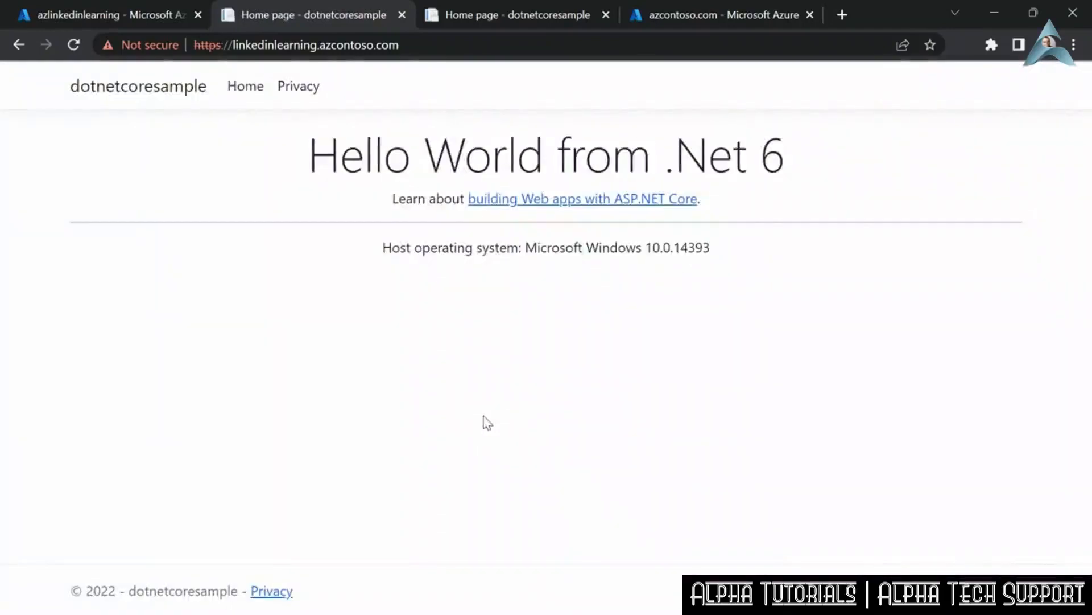
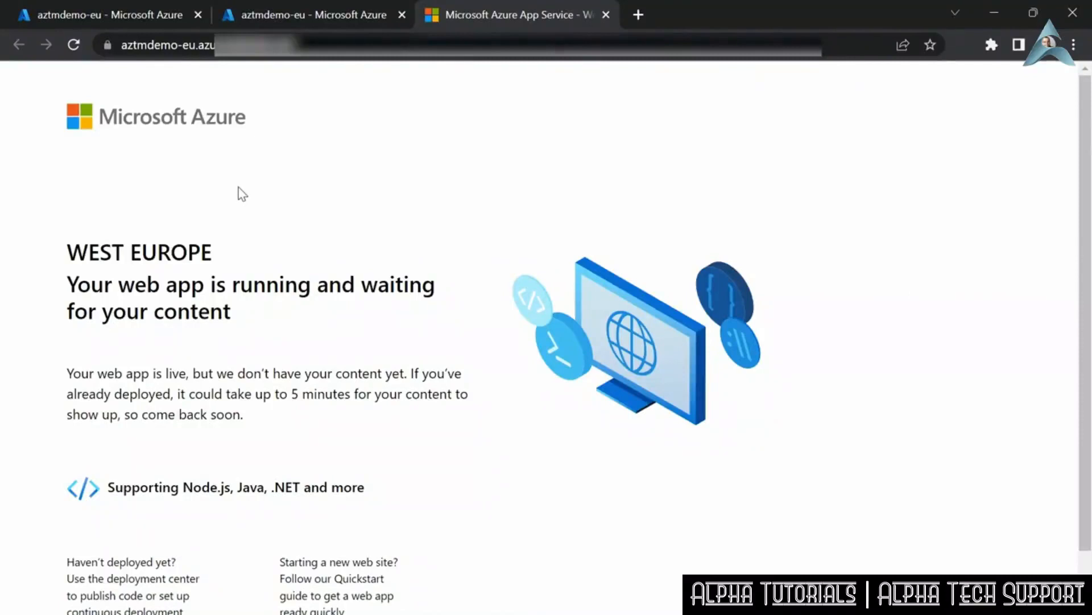
- Open the aztmdemo-us app service from the az-tmdemo resource group and browse its web app
{"action": "left_click", "coordinate": [333, 13]}
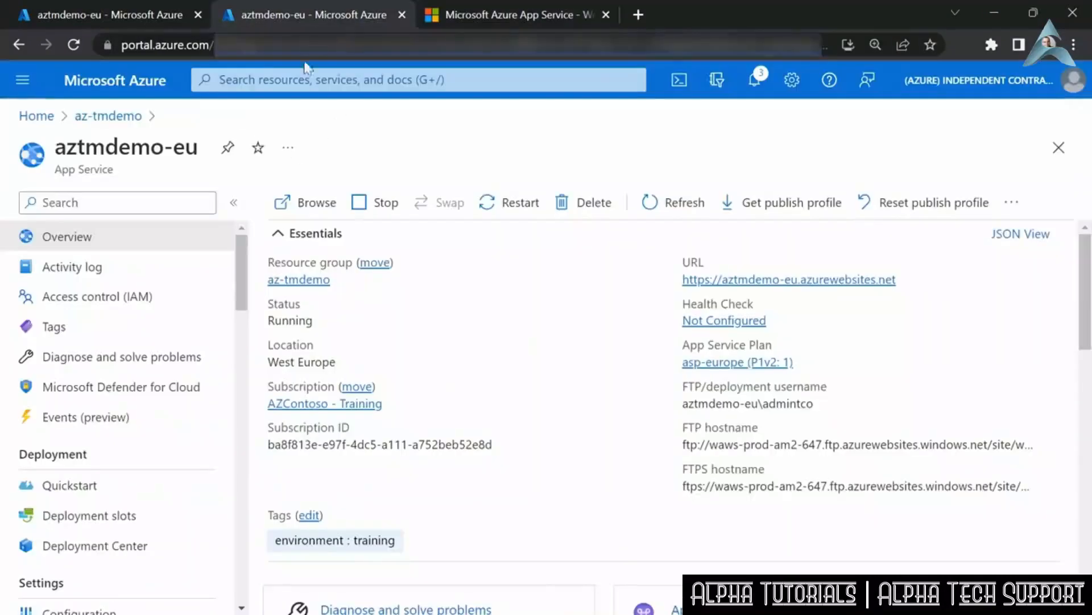
{"action": "left_click", "coordinate": [104, 118]}
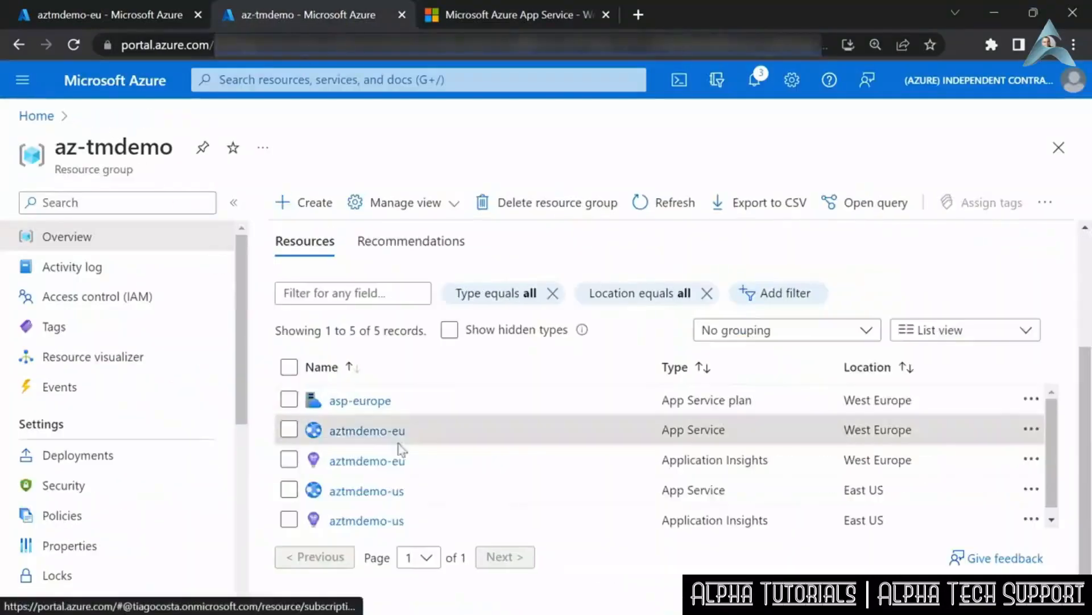
{"action": "left_click", "coordinate": [386, 493]}
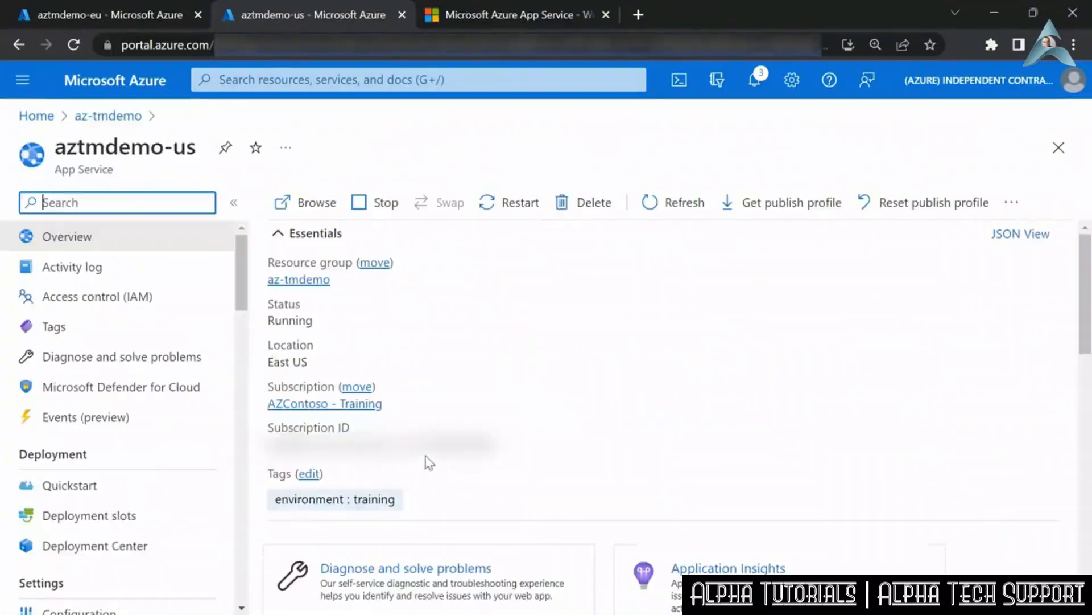
{"action": "left_click", "coordinate": [294, 202]}
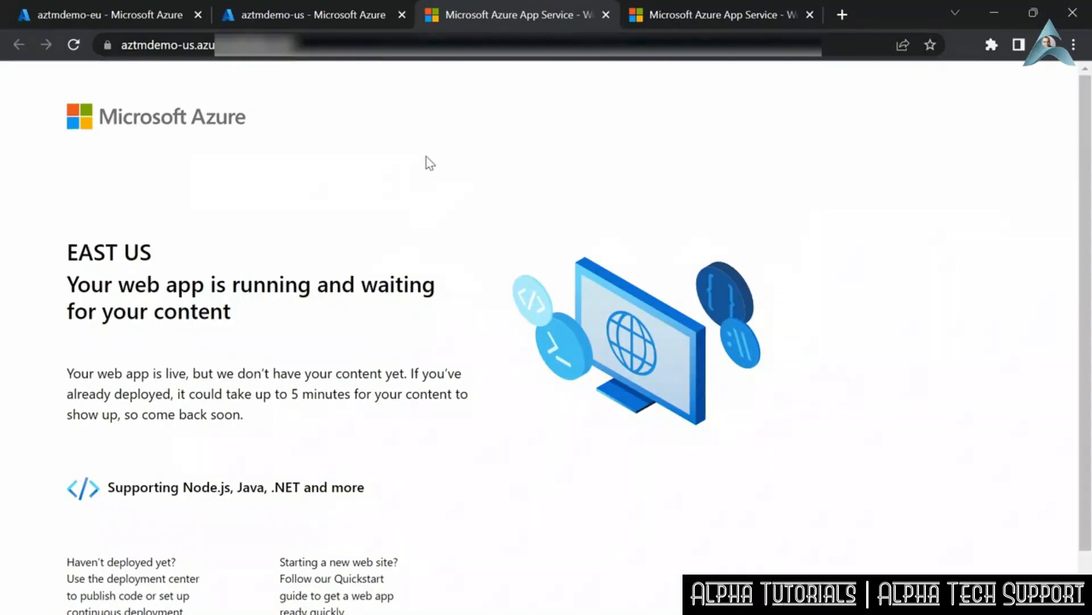
- From the portal home, search the resource marketplace for "traffic manager" and start creating Microsoft's Traffic Manager profile
{"action": "left_click", "coordinate": [124, 15]}
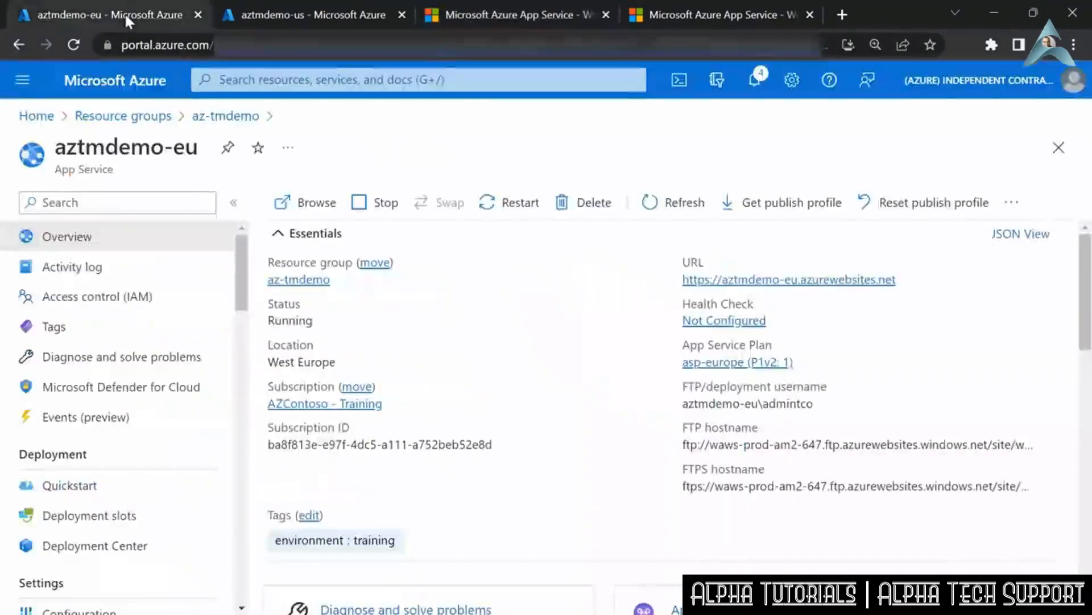
{"action": "left_click", "coordinate": [35, 116]}
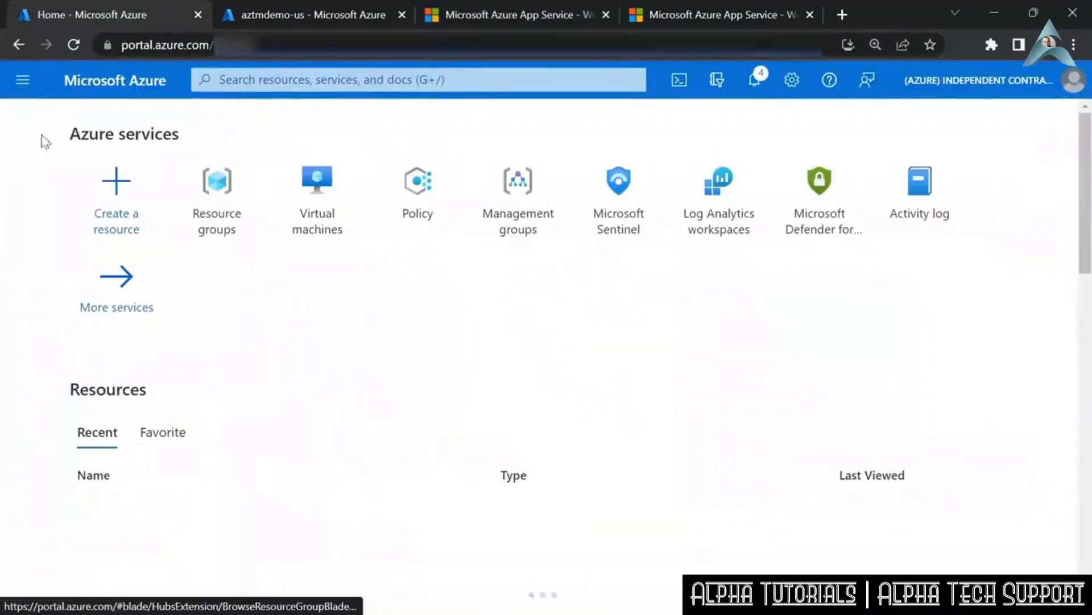
{"action": "left_click", "coordinate": [124, 204]}
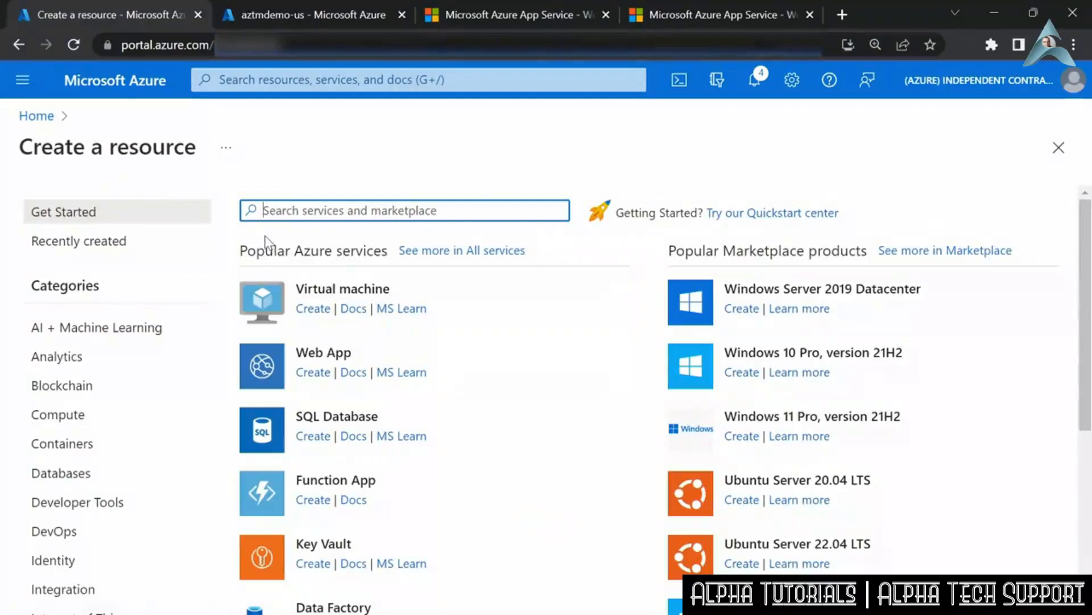
{"action": "type", "text": "traffic manager"}
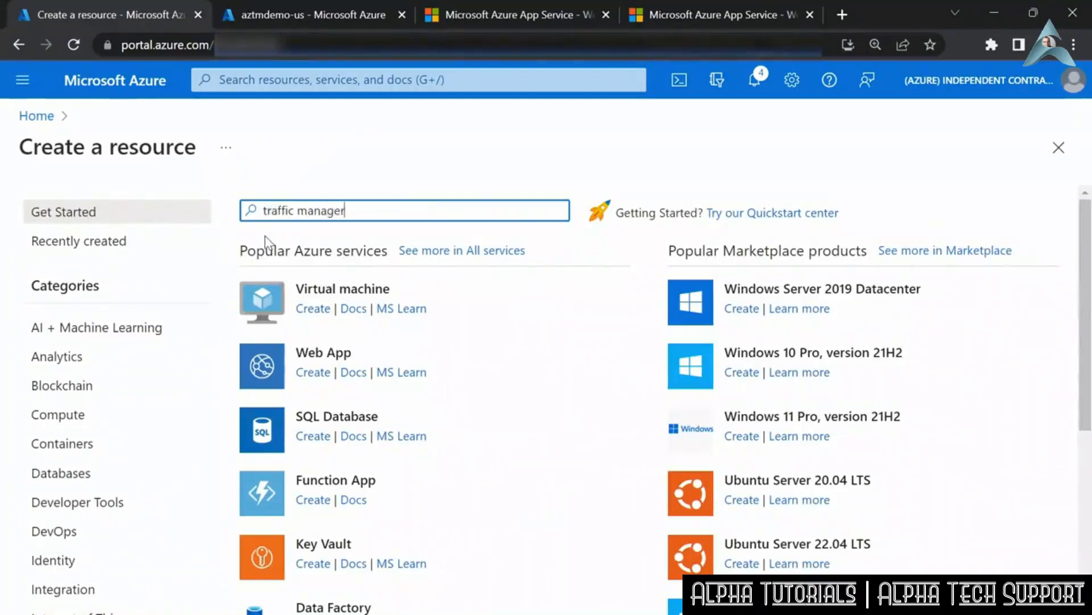
{"action": "key", "text": "Return"}
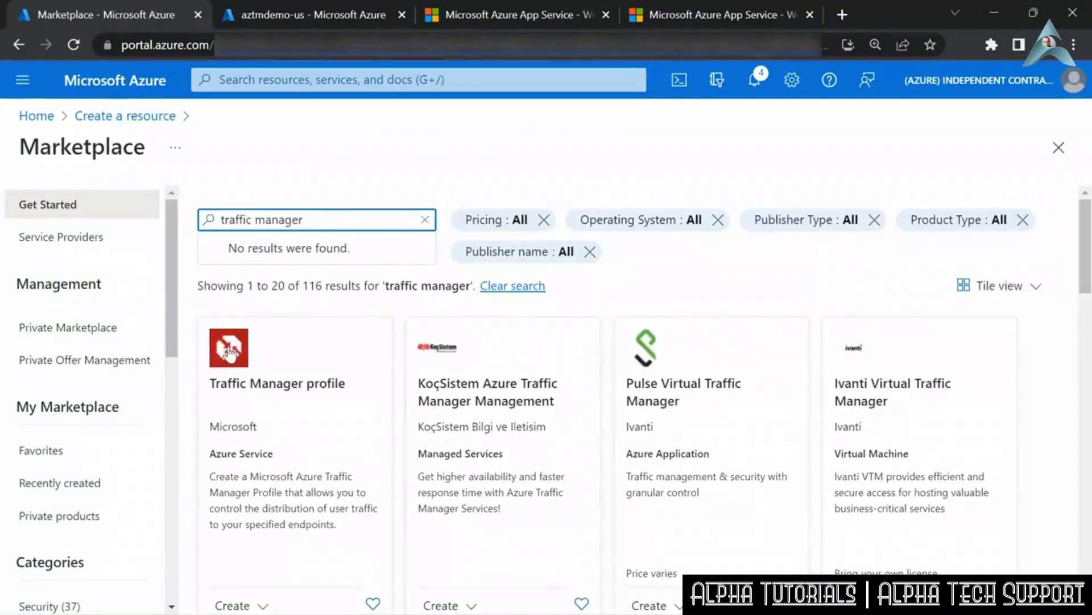
{"action": "scroll", "coordinate": [242, 373], "scroll_direction": "down", "scroll_amount": 2}
{"action": "left_click", "coordinate": [260, 534]}
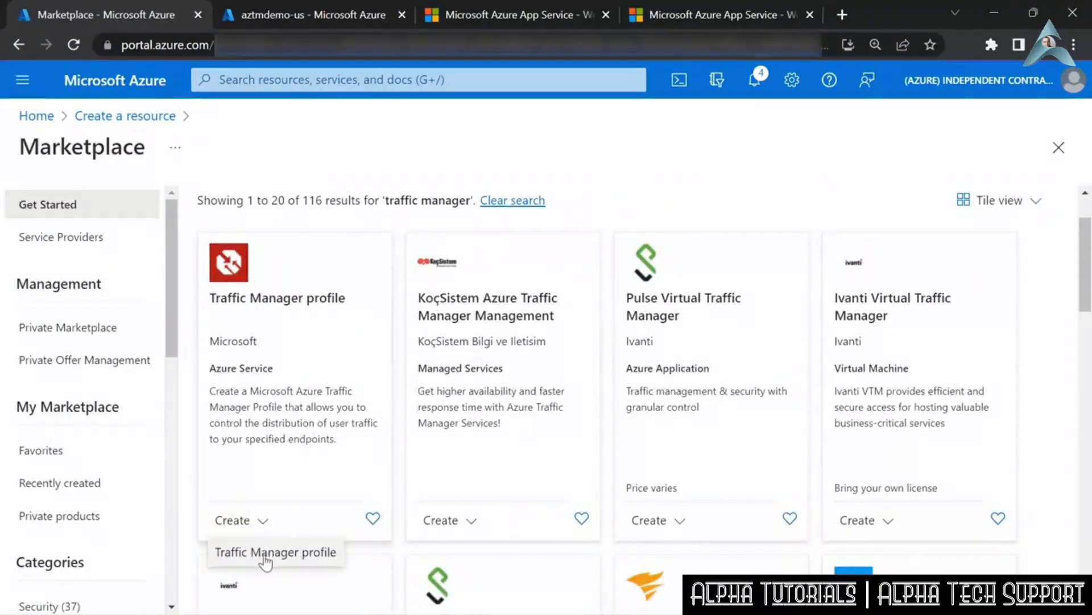
{"action": "left_click", "coordinate": [266, 557]}
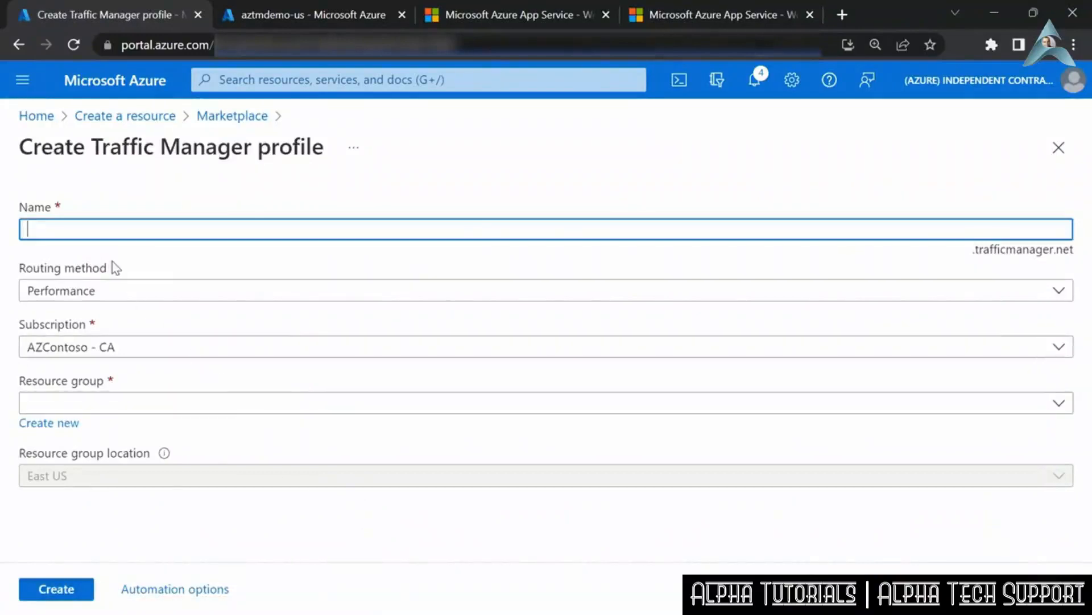
- Name the Traffic Manager profile azdemotm and review the routing methods, keeping Performance
{"action": "type", "text": "azdemo"}
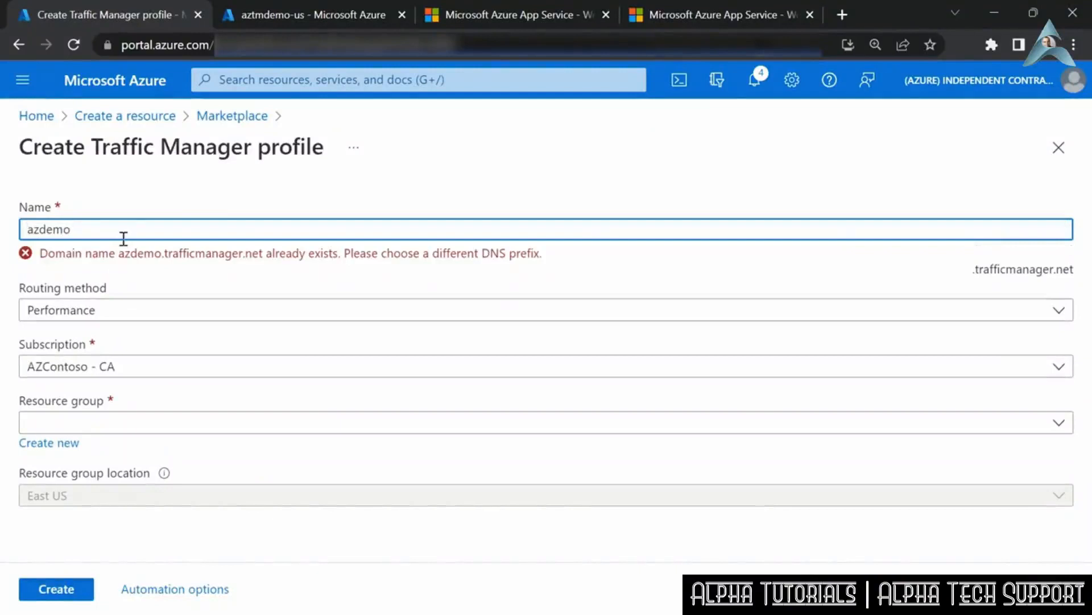
{"action": "type", "text": "tm"}
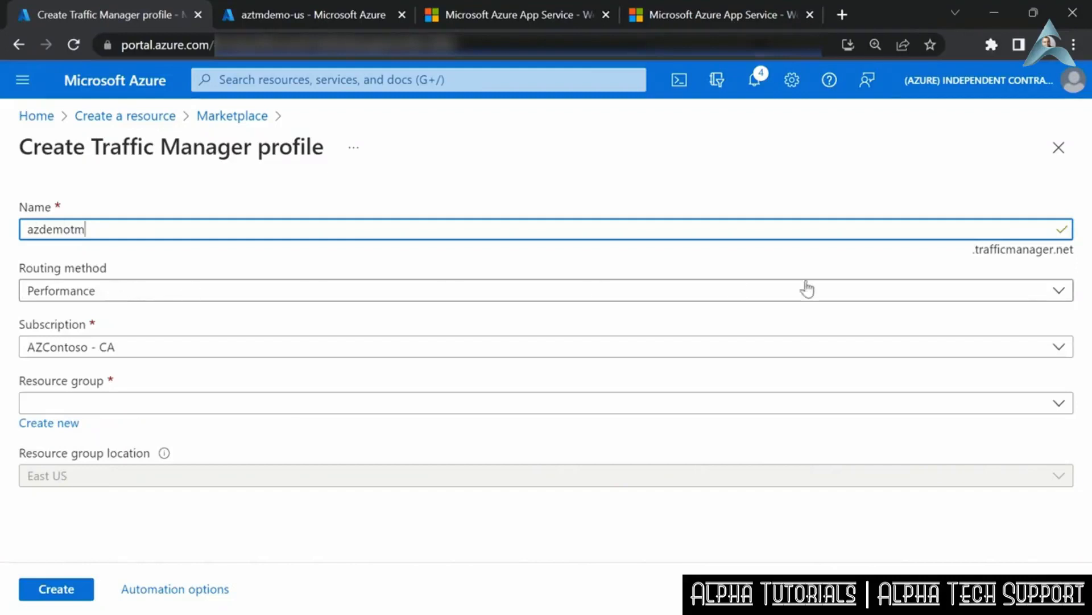
{"action": "left_click", "coordinate": [1059, 290]}
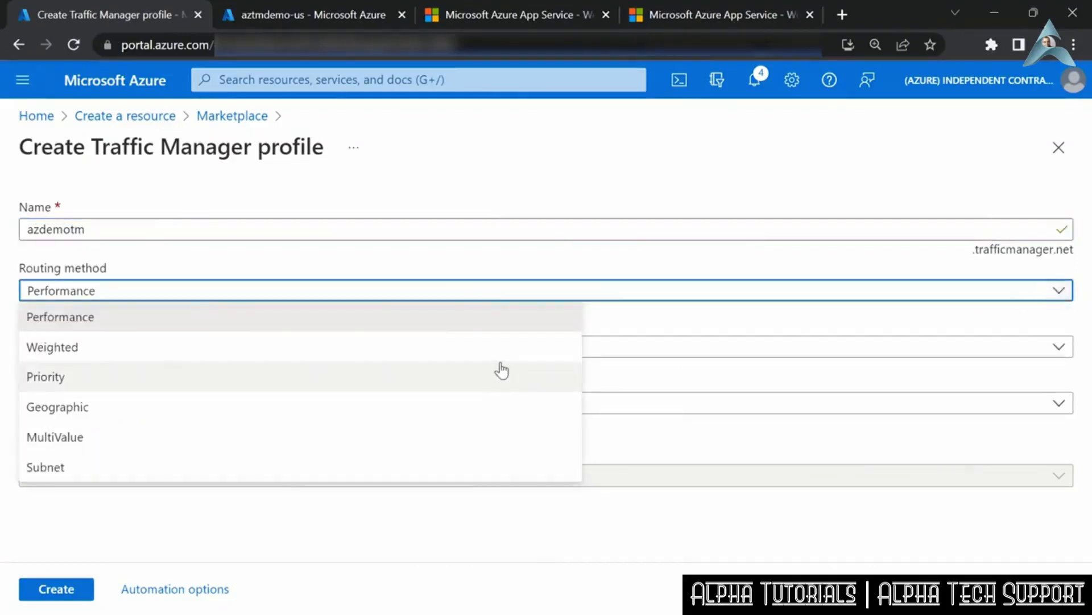
{"action": "left_click", "coordinate": [675, 314]}
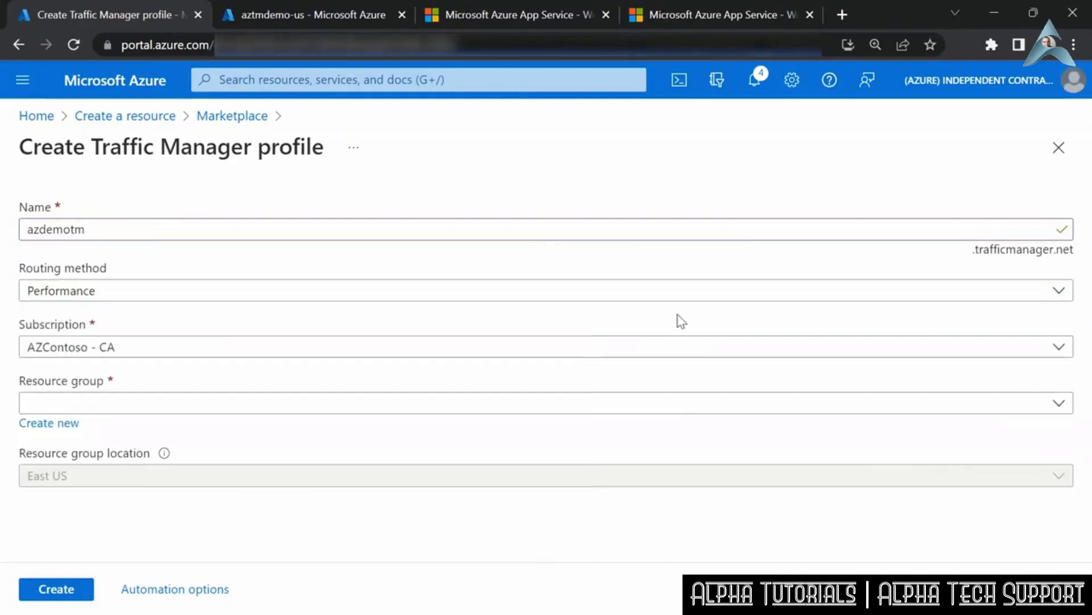
- Assign the profile to the AZContoso - Training subscription and the az-tmdemo resource group, and create it
{"action": "left_click", "coordinate": [269, 353]}
{"action": "scroll", "coordinate": [205, 490], "scroll_direction": "down", "scroll_amount": 3}
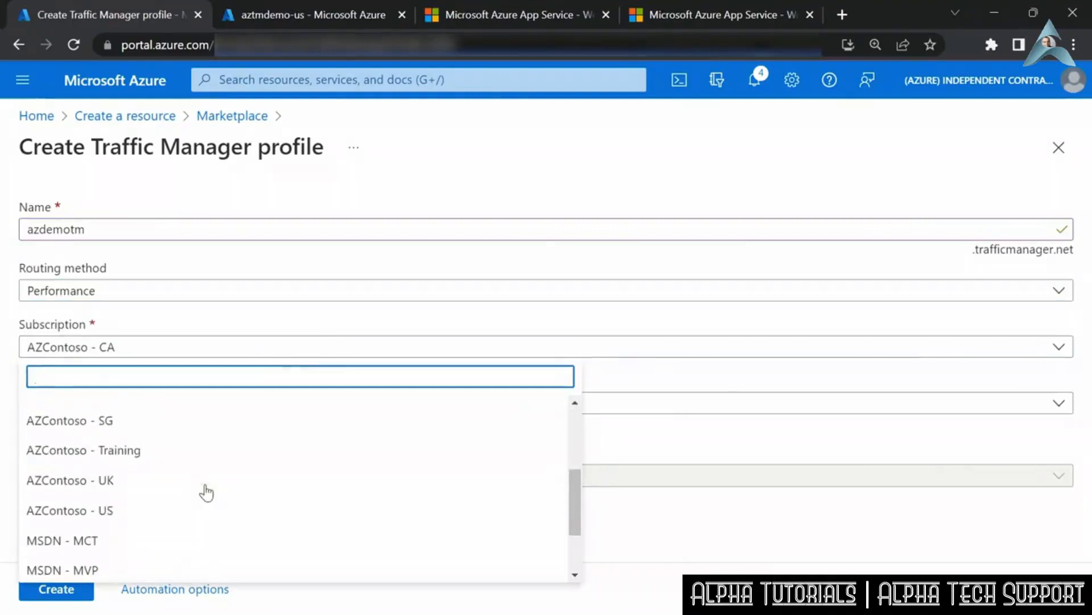
{"action": "left_click", "coordinate": [142, 452]}
{"action": "left_click", "coordinate": [149, 410]}
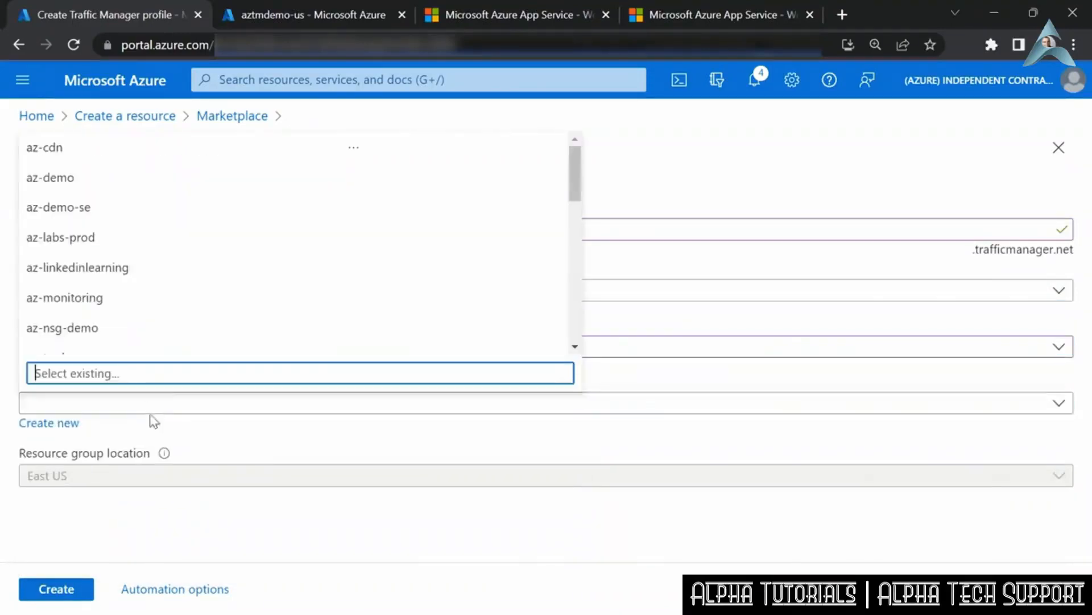
{"action": "scroll", "coordinate": [109, 226], "scroll_direction": "down", "scroll_amount": 2}
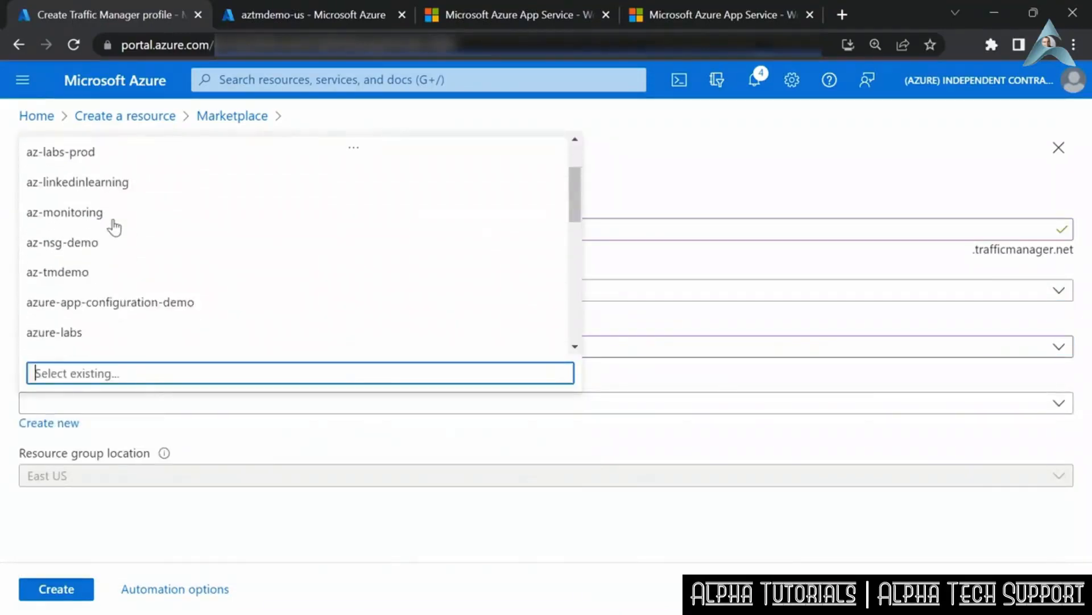
{"action": "left_click", "coordinate": [109, 281]}
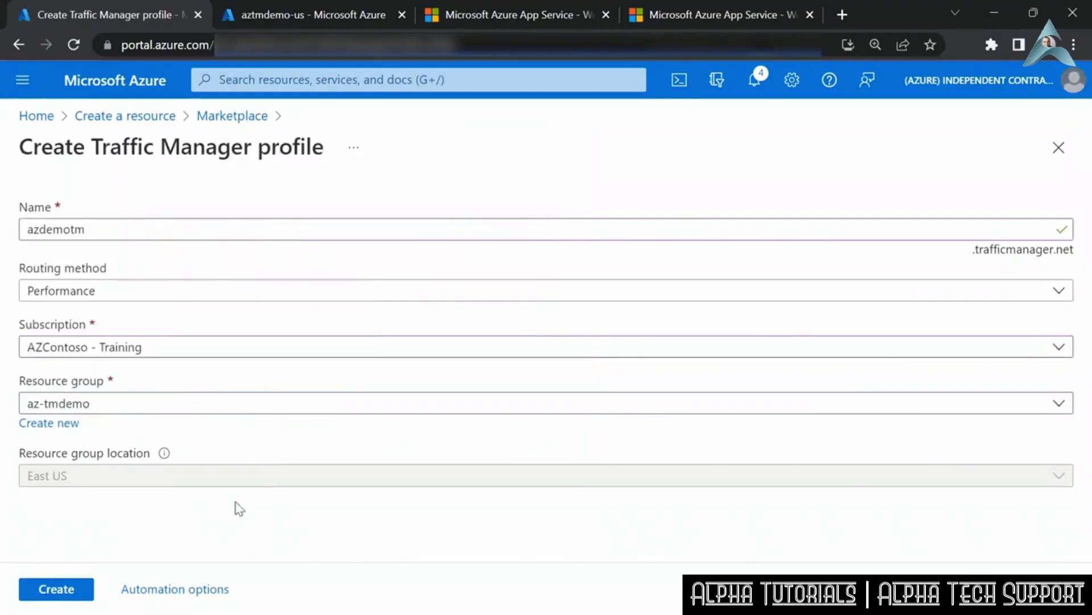
{"action": "left_click", "coordinate": [70, 592]}
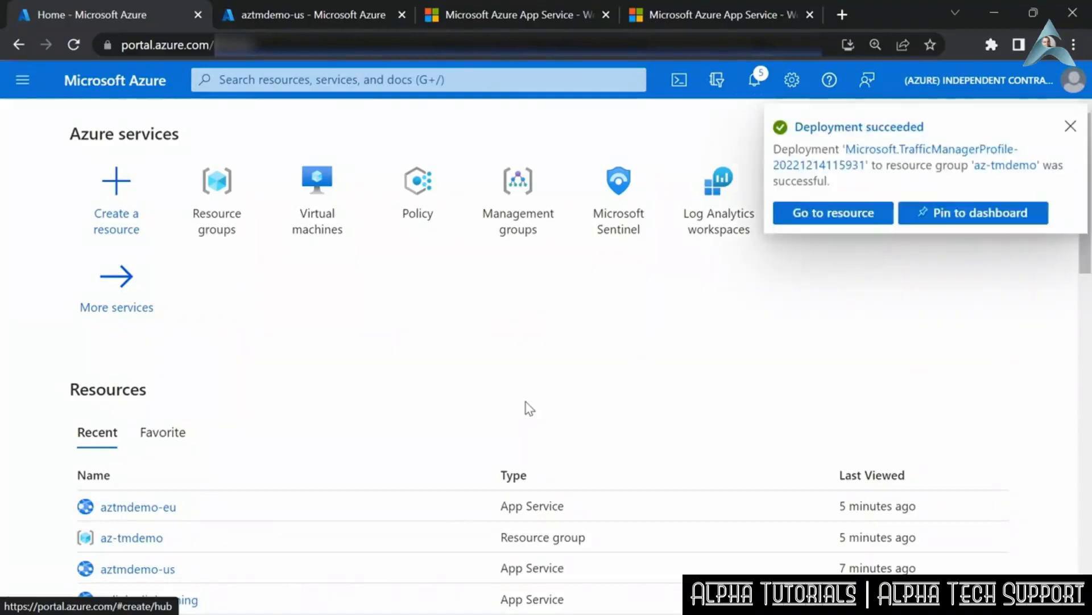
- Go to the deployed azdemotm profile and start adding an endpoint to it
{"action": "left_click", "coordinate": [832, 220]}
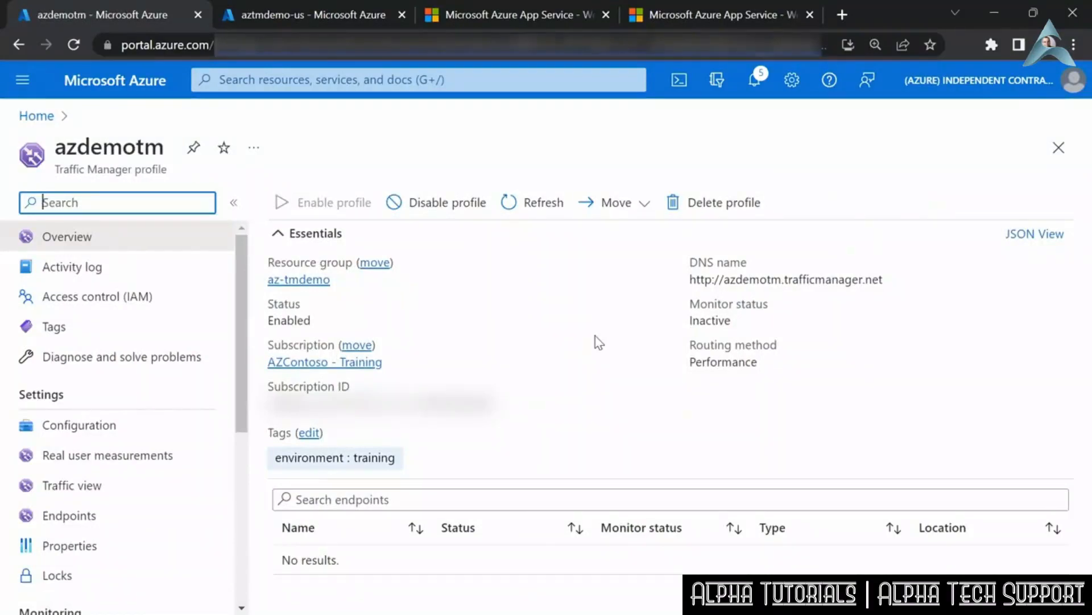
{"action": "left_click", "coordinate": [77, 524]}
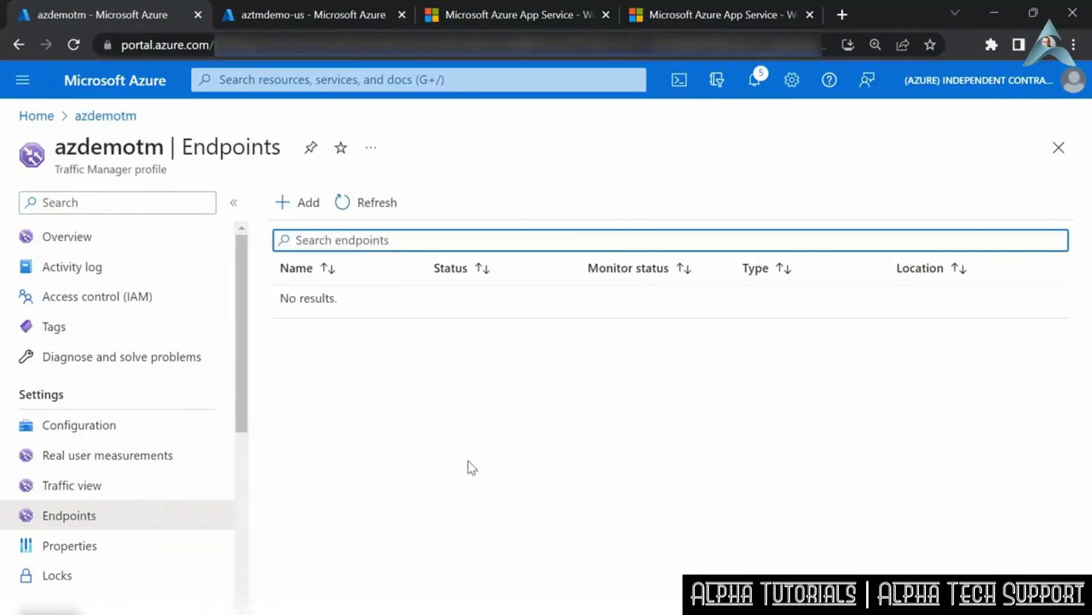
{"action": "left_click", "coordinate": [305, 206]}
- Add an Azure endpoint named Europe that targets the App Service aztmdemo-eu (West Europe)
{"action": "left_click", "coordinate": [714, 271]}
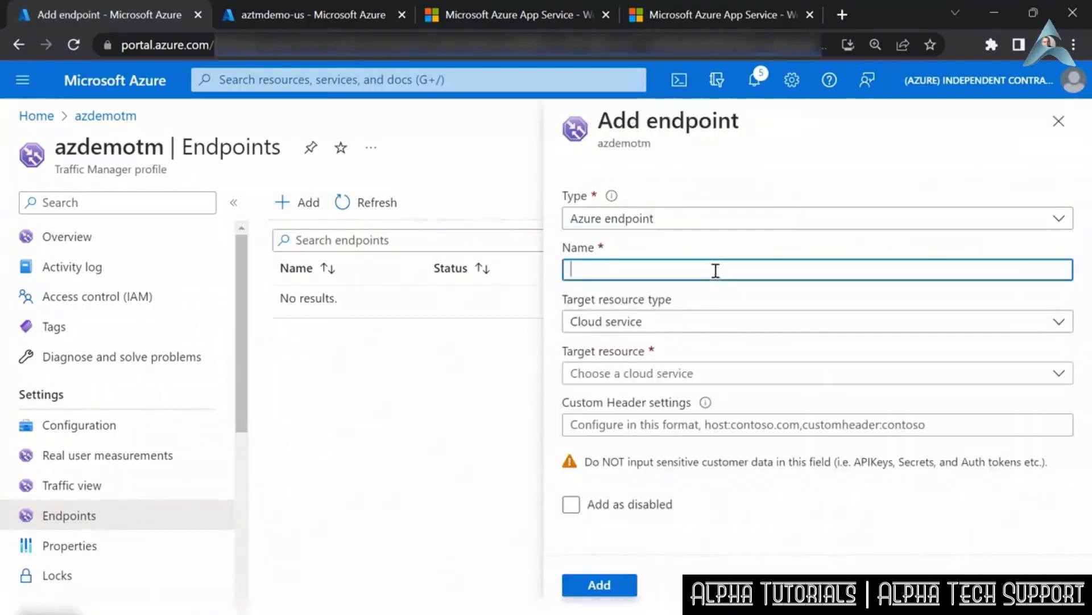
{"action": "type", "text": "Europe"}
{"action": "left_click", "coordinate": [660, 325]}
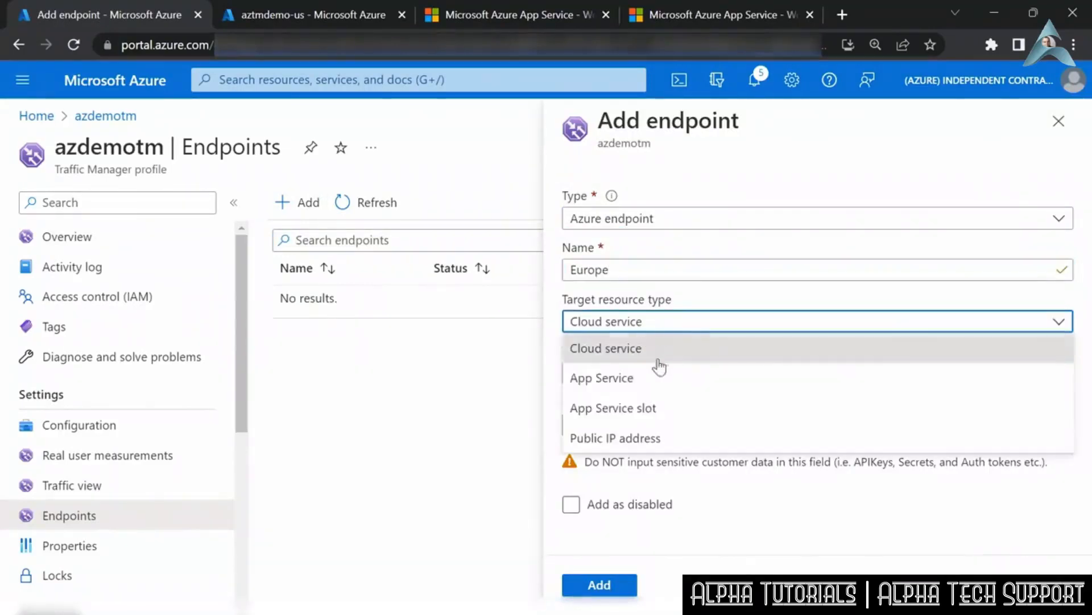
{"action": "left_click", "coordinate": [649, 378]}
{"action": "left_click", "coordinate": [673, 377]}
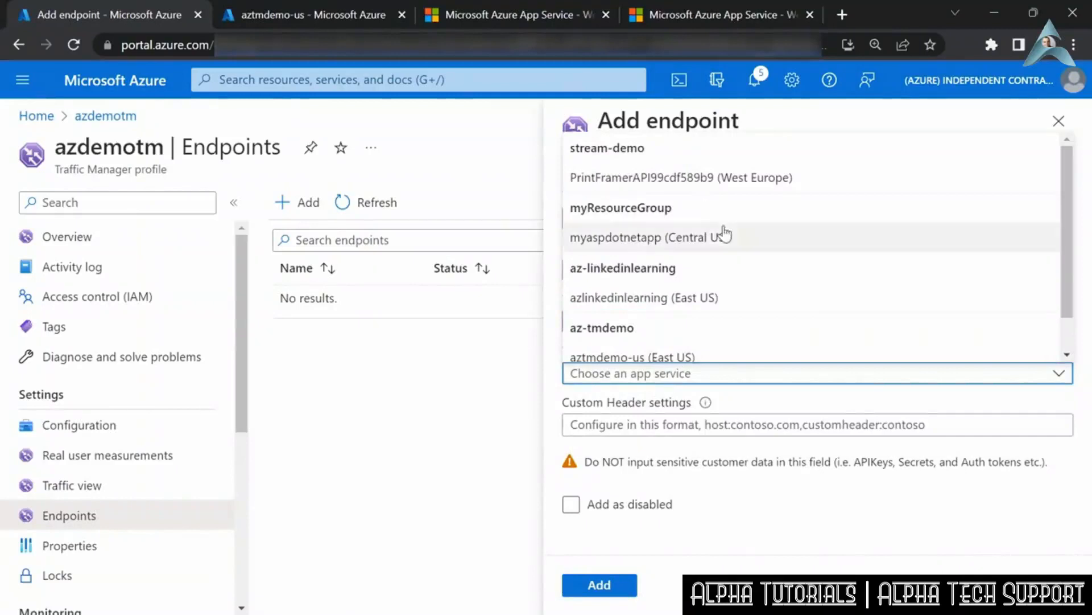
{"action": "scroll", "coordinate": [730, 218], "scroll_direction": "down", "scroll_amount": 1}
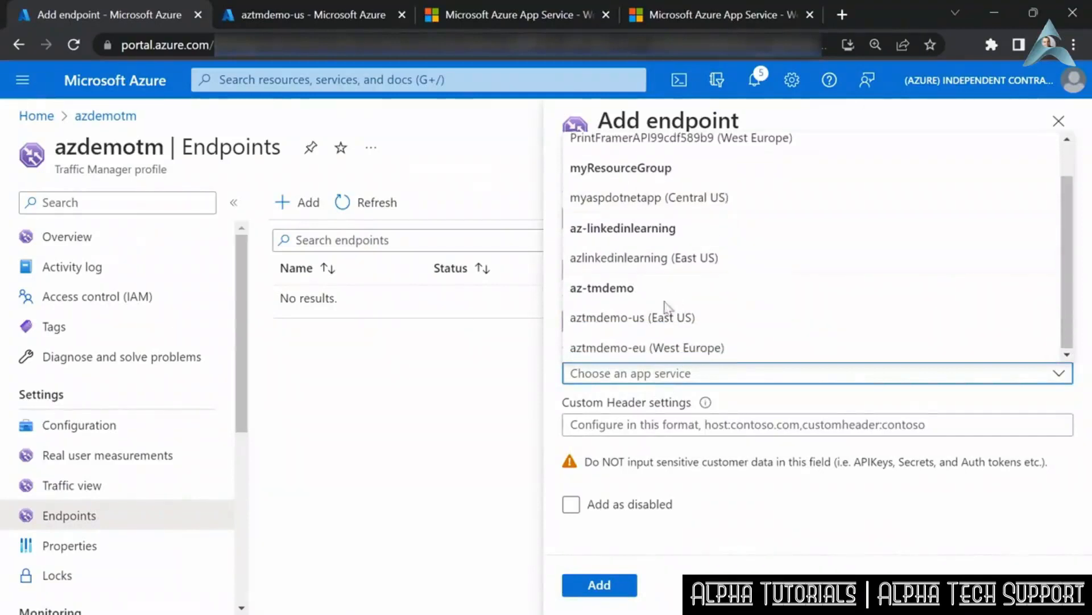
{"action": "left_click", "coordinate": [628, 348]}
{"action": "left_click", "coordinate": [599, 585]}
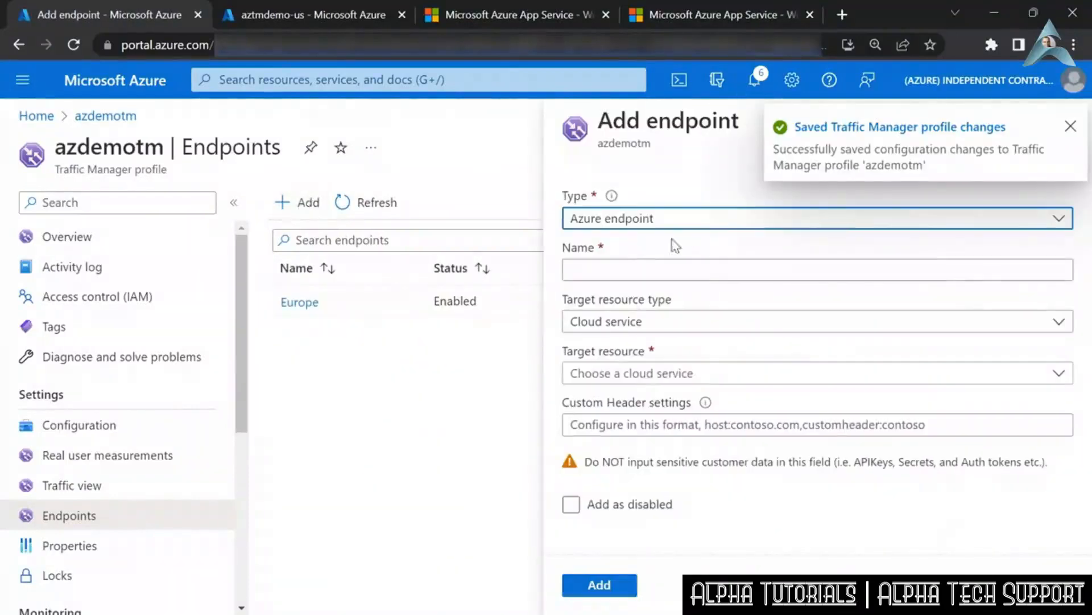
- Add a second Azure endpoint named NorthAmerica that targets the App Service aztmdemo-us (East US)
{"action": "left_click", "coordinate": [620, 266]}
{"action": "type", "text": "NorthAmerica"}
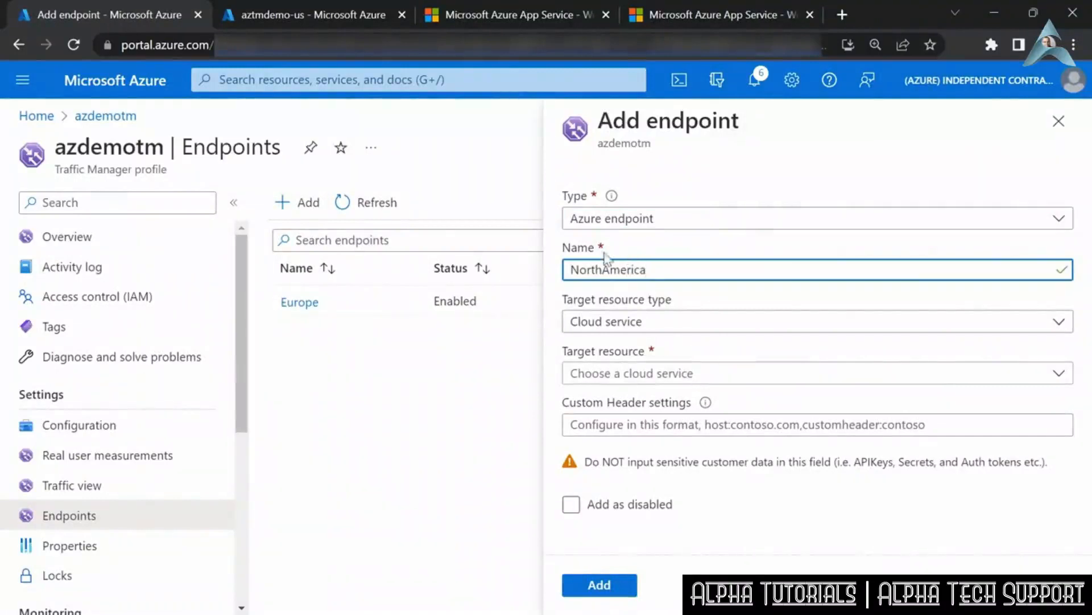
{"action": "left_click", "coordinate": [626, 322]}
{"action": "left_click", "coordinate": [623, 379]}
{"action": "left_click", "coordinate": [625, 380]}
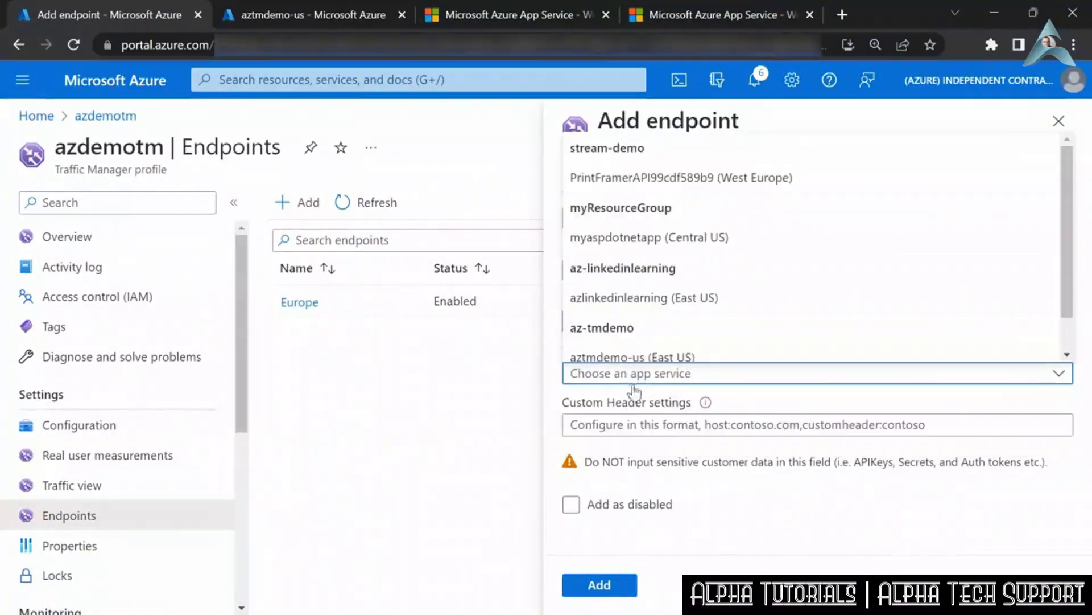
{"action": "scroll", "coordinate": [623, 353], "scroll_direction": "down", "scroll_amount": 2}
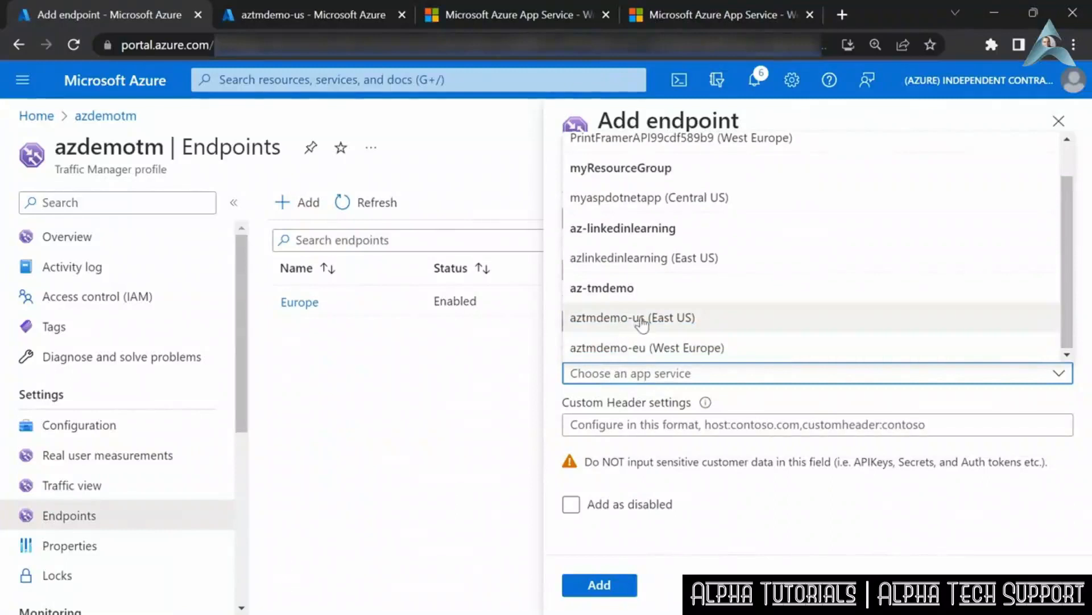
{"action": "left_click", "coordinate": [704, 322]}
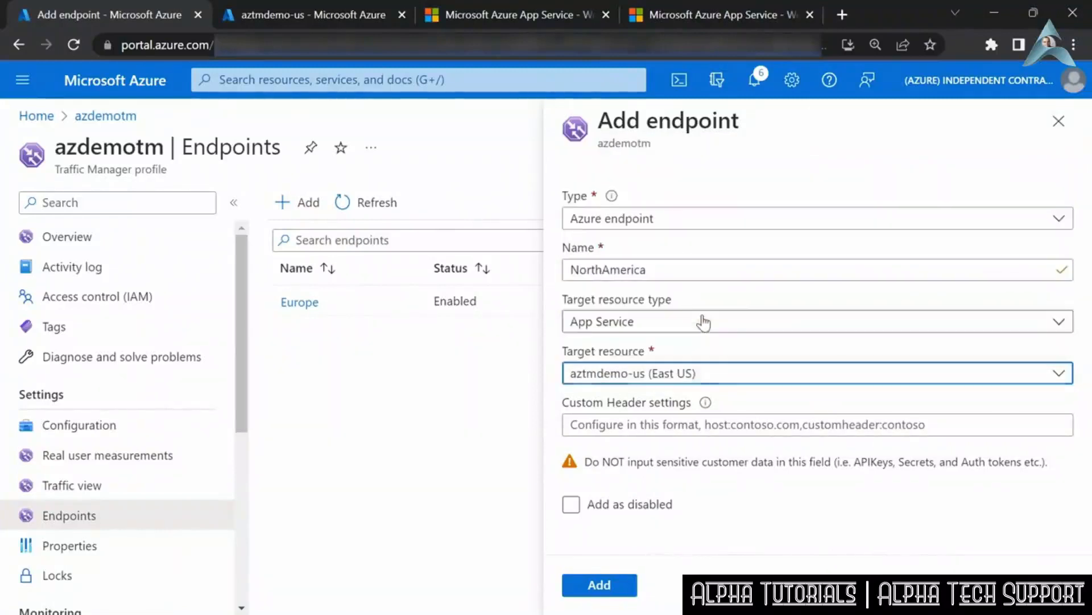
{"action": "left_click", "coordinate": [632, 586]}
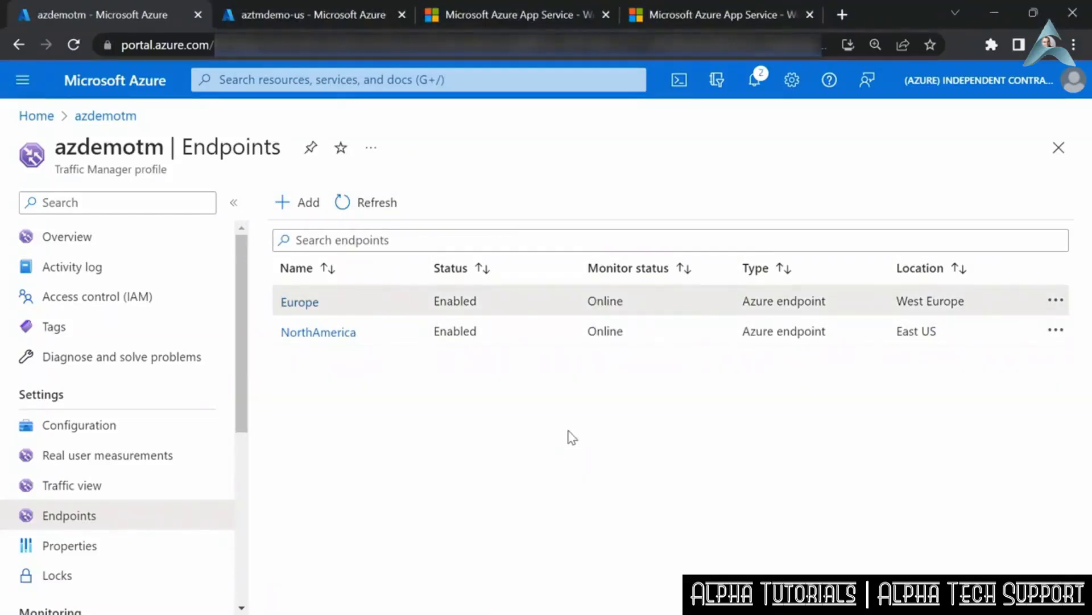
- Copy the DNS name from the azdemotm profile's overview and load it in a new browser tab
{"action": "left_click", "coordinate": [50, 239]}
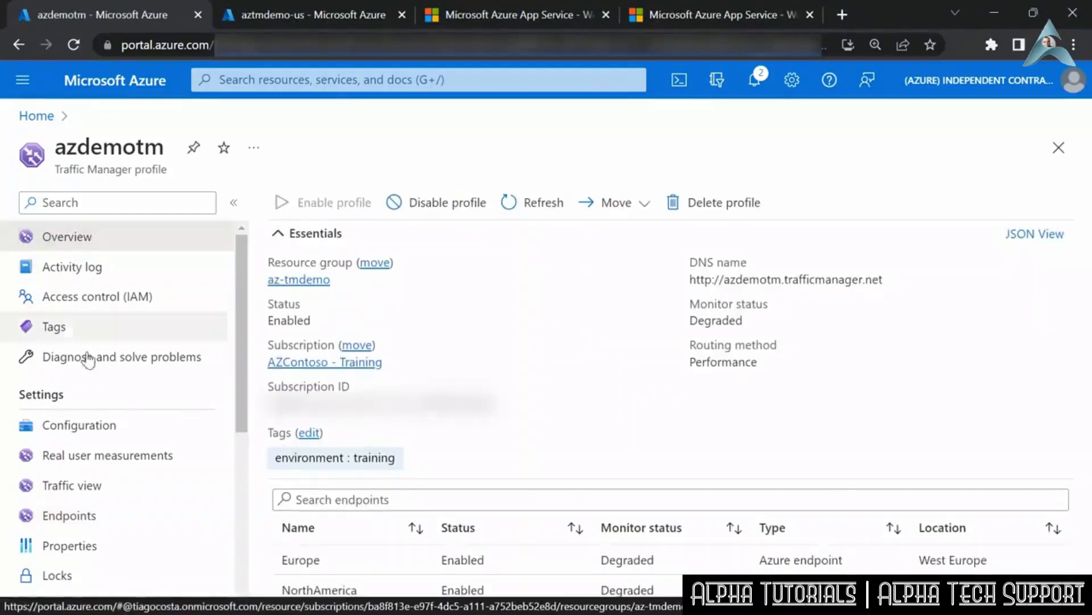
{"action": "left_click", "coordinate": [894, 281]}
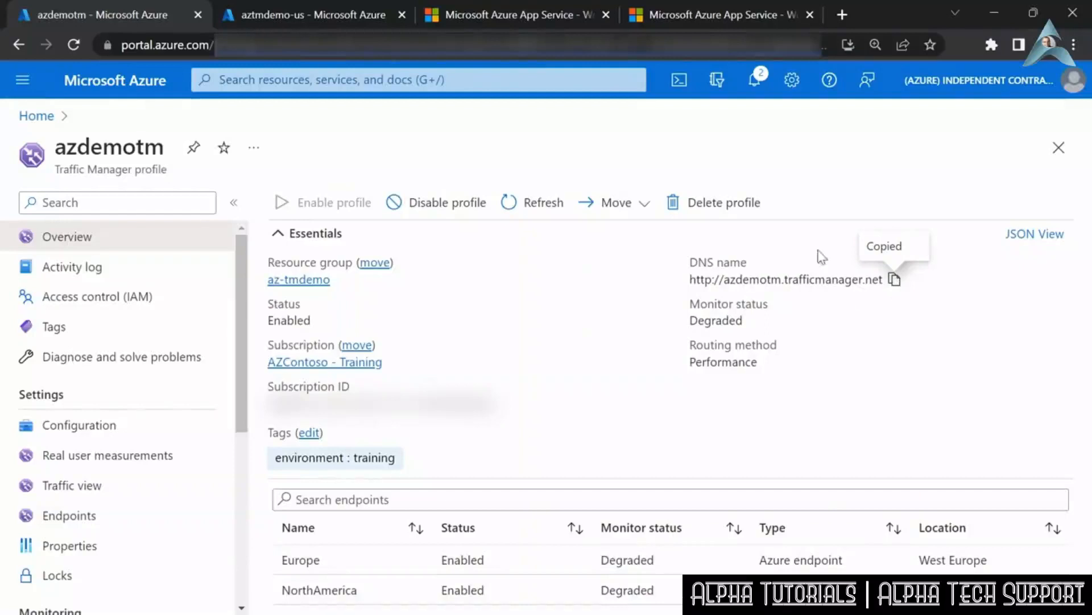
{"action": "left_click", "coordinate": [840, 15]}
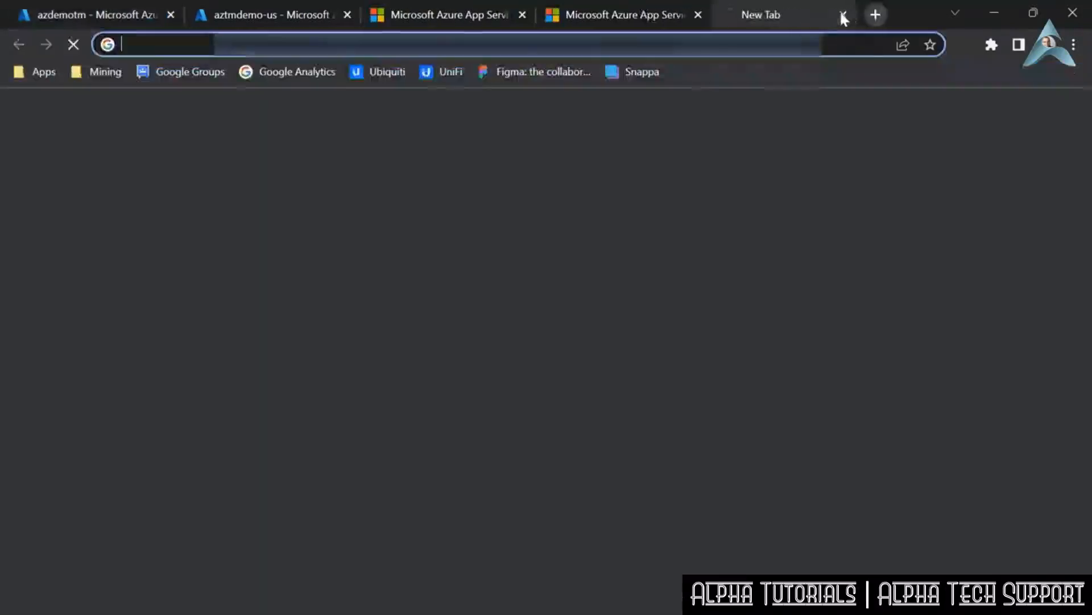
{"action": "right_click", "coordinate": [202, 42]}
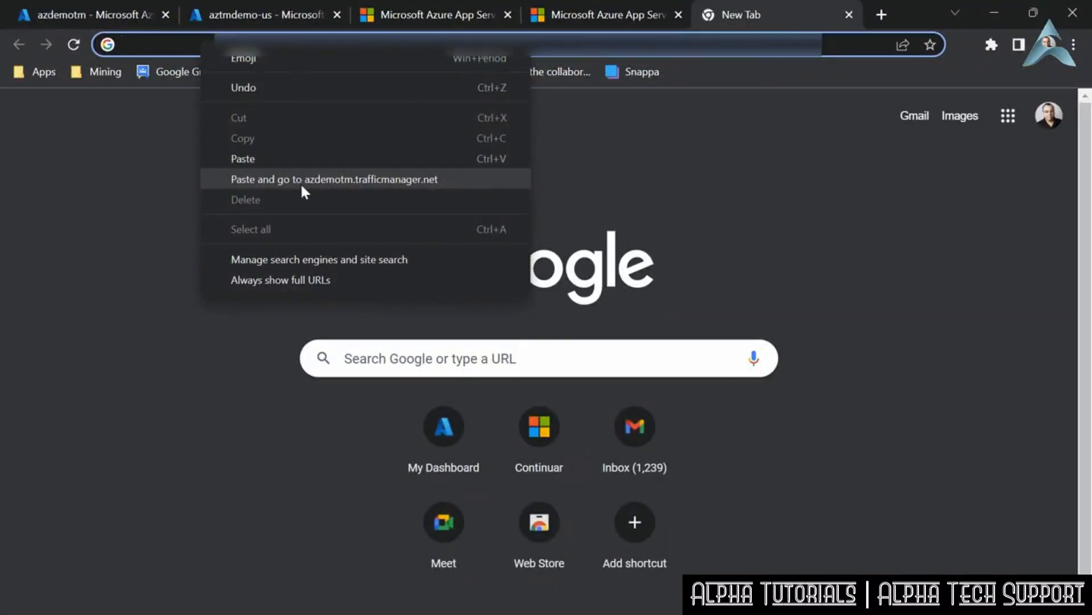
{"action": "left_click", "coordinate": [302, 179]}
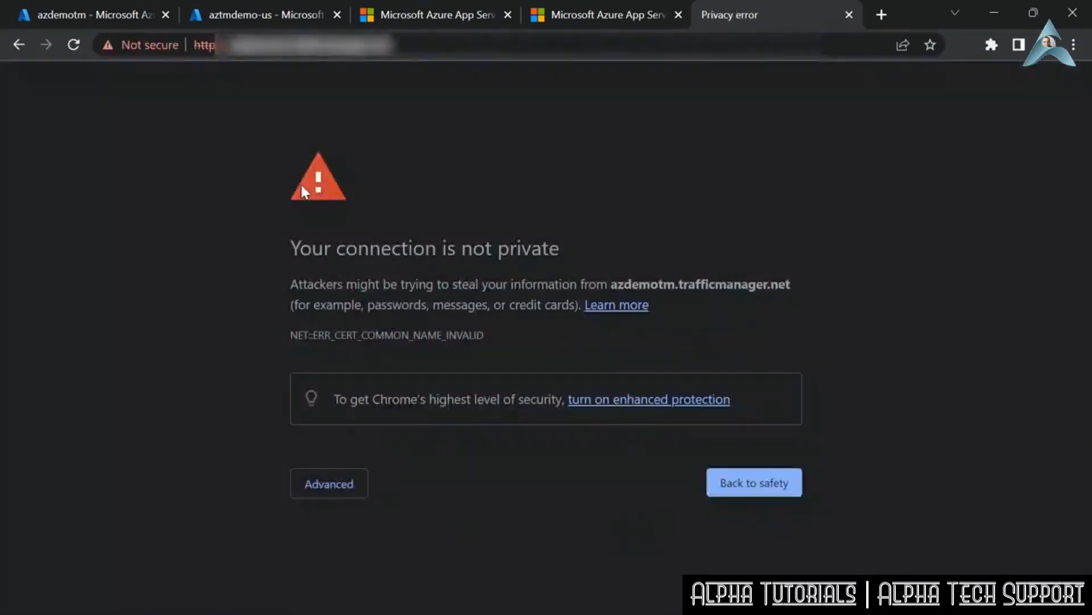
- Proceed past the certificate warning to azdemotm.trafficmanager.net and check which region's web app page is served
{"action": "left_click", "coordinate": [308, 485]}
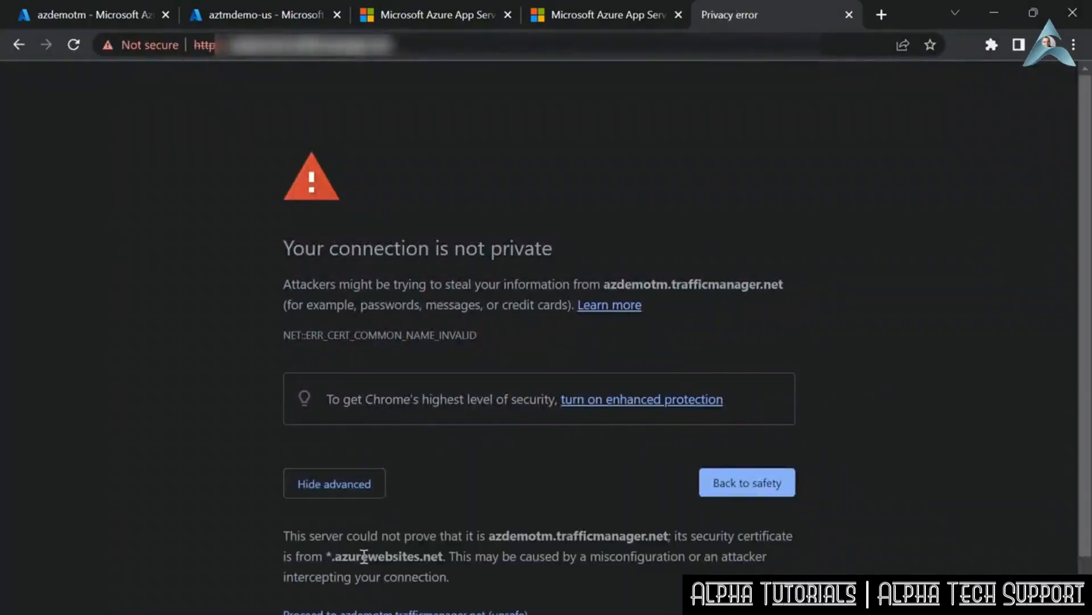
{"action": "left_click", "coordinate": [364, 602]}
{"action": "scroll", "coordinate": [317, 355], "scroll_direction": "down", "scroll_amount": 1}
{"action": "left_click_drag", "start_coordinate": [65, 187], "coordinate": [216, 184]}
{"action": "left_click", "coordinate": [426, 365]}
{"action": "scroll", "coordinate": [504, 575], "scroll_direction": "up", "scroll_amount": 1}
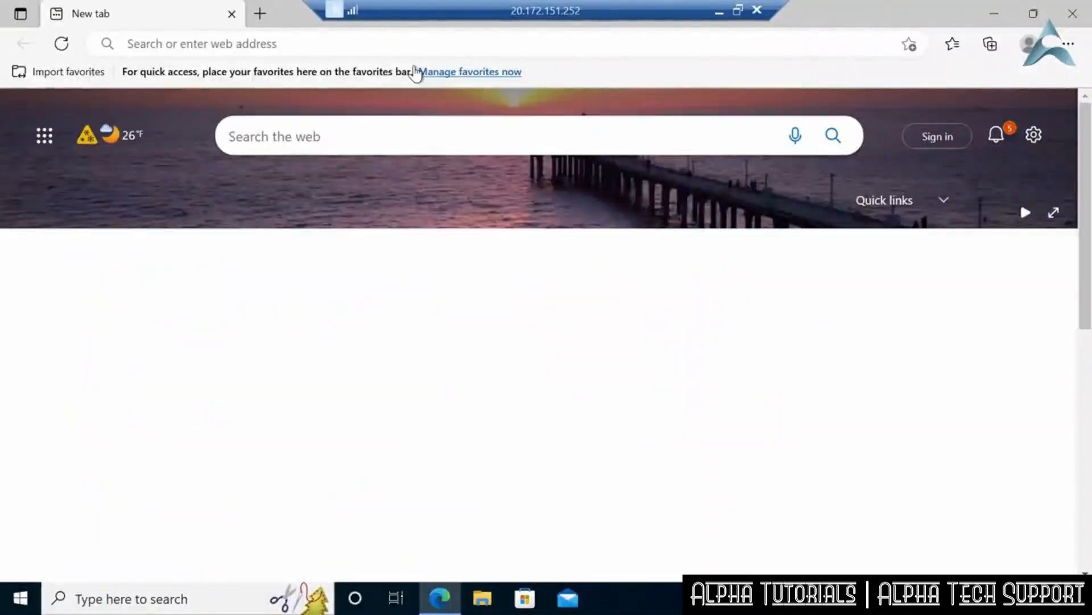
{"action": "left_click", "coordinate": [349, 48]}
{"action": "key", "text": "ctrl+v"}
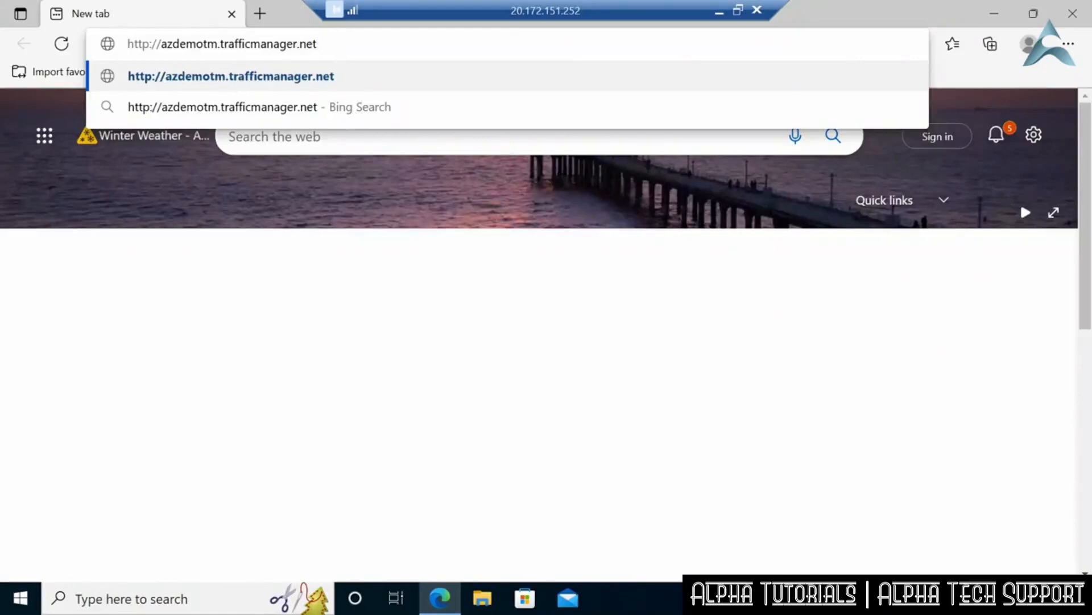
{"action": "key", "text": "Return"}
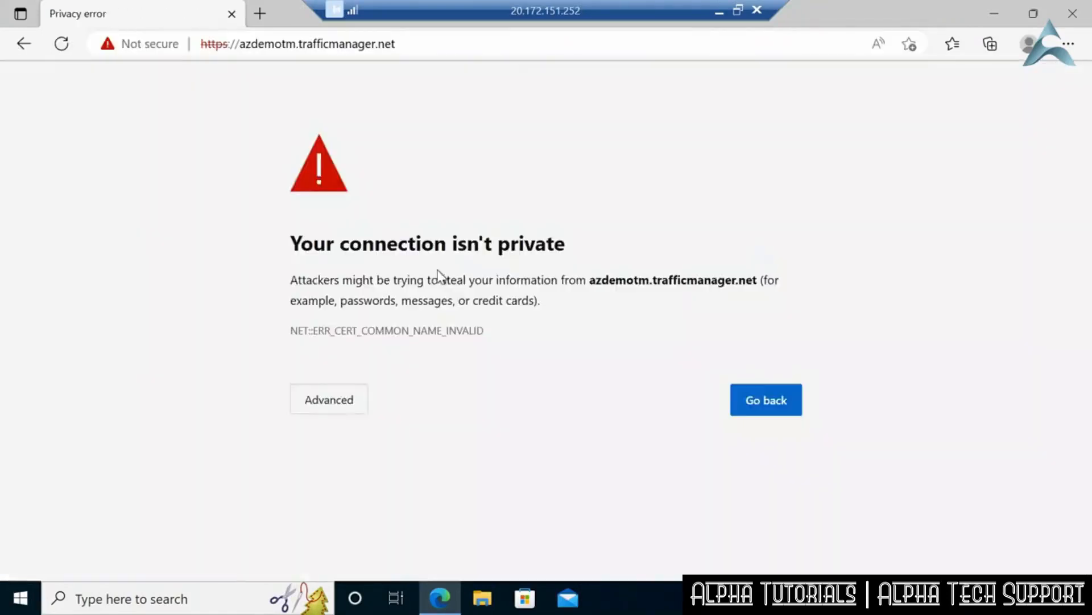
{"action": "left_click", "coordinate": [330, 407]}
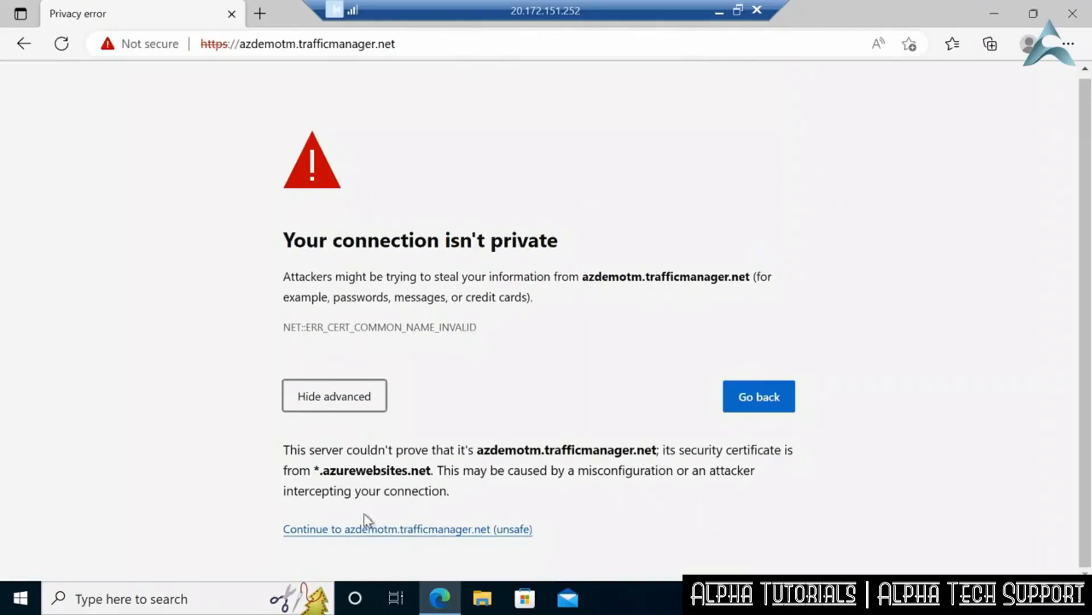
{"action": "left_click", "coordinate": [372, 531]}
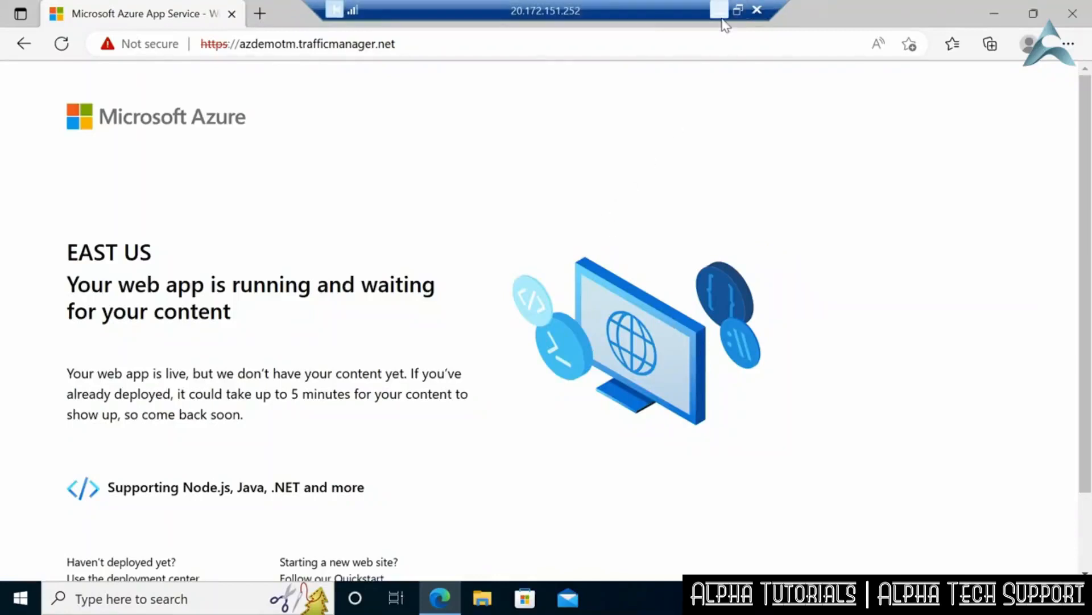
{"action": "left_click", "coordinate": [720, 12]}
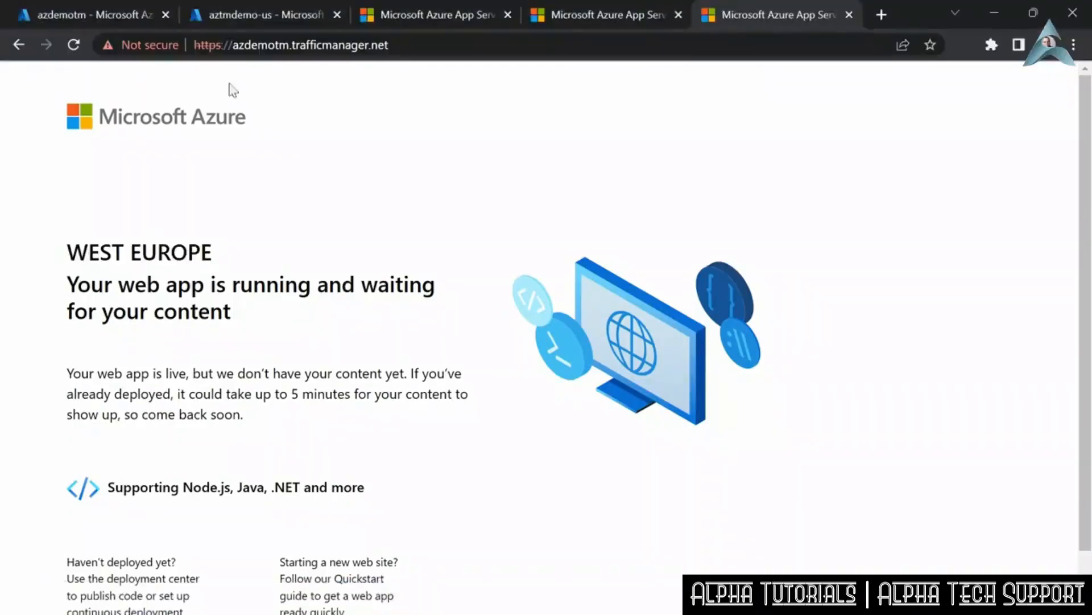
{"action": "left_click", "coordinate": [87, 9]}
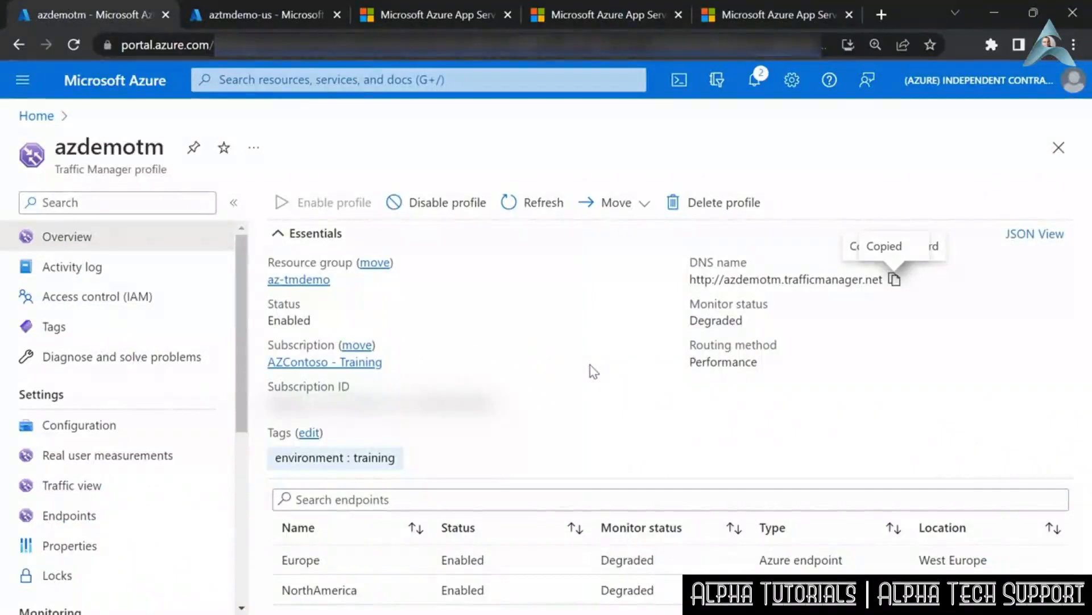
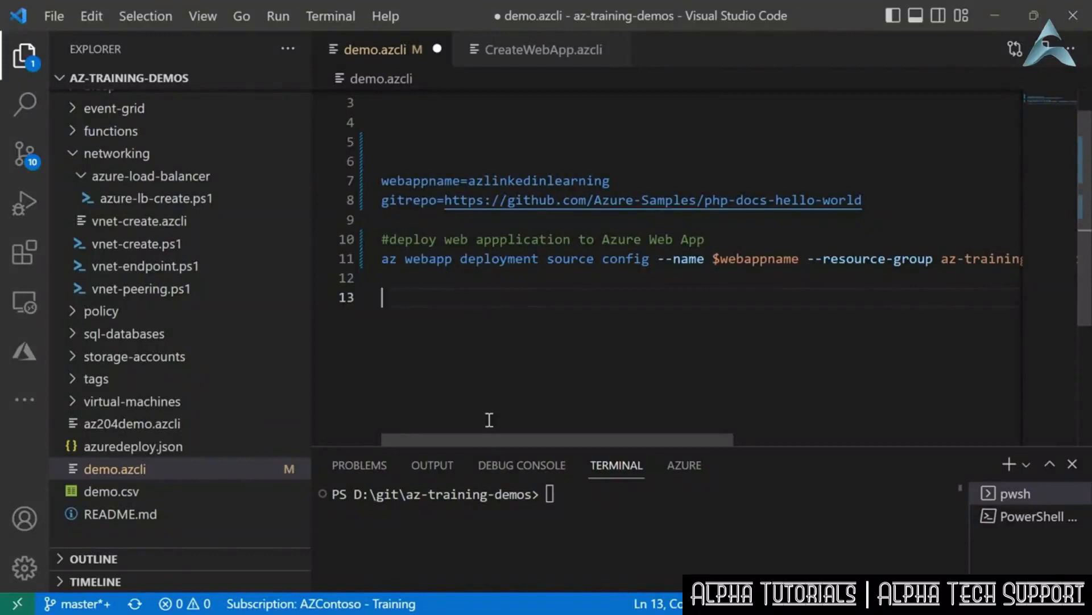
- Review the web app deployment command in demo.azcli and run the script from the webappname variable through the deployment command in the terminal
{"action": "left_click_drag", "start_coordinate": [489, 439], "coordinate": [706, 446]}
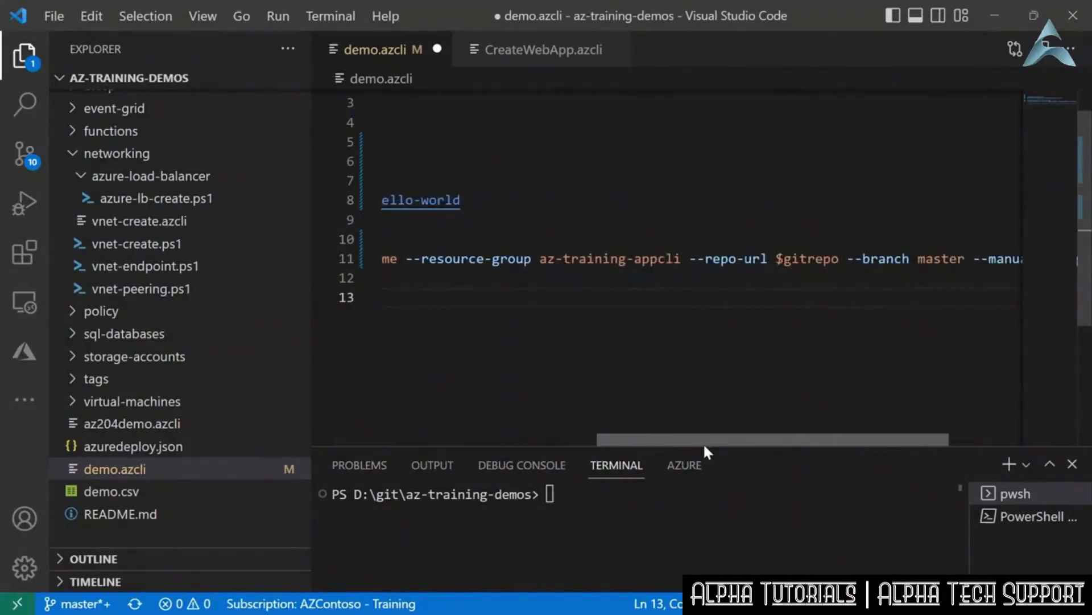
{"action": "left_click_drag", "start_coordinate": [705, 448], "coordinate": [826, 450]}
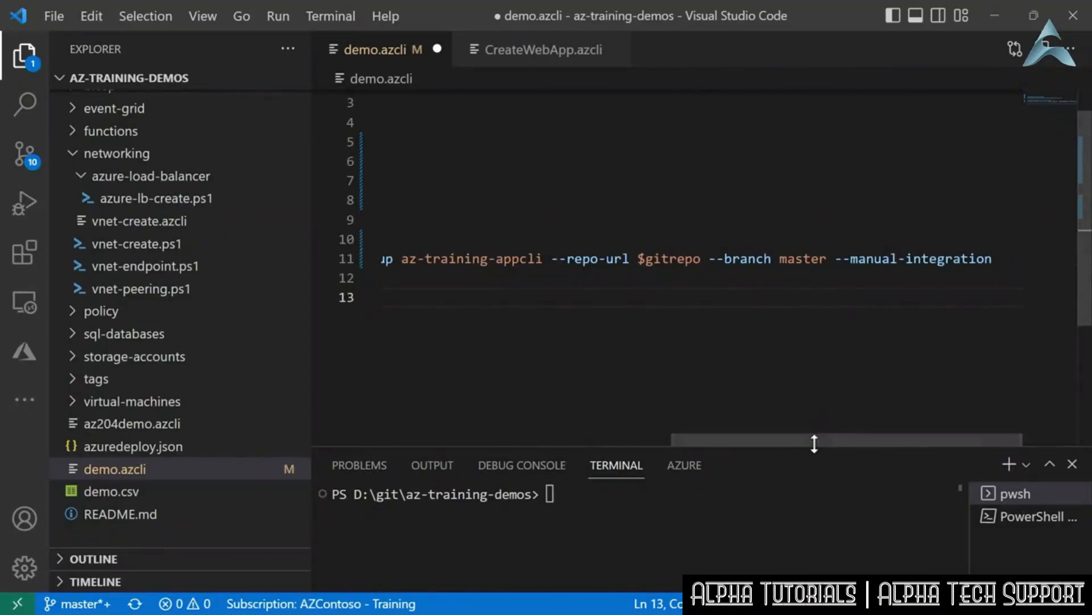
{"action": "left_click_drag", "start_coordinate": [812, 438], "coordinate": [476, 437]}
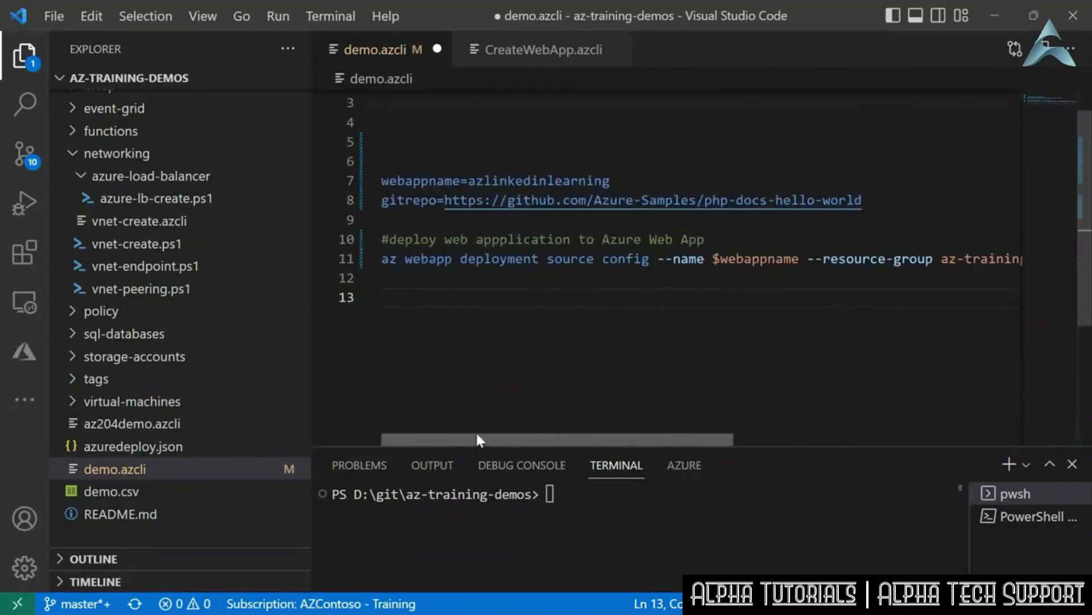
{"action": "left_click_drag", "start_coordinate": [382, 181], "coordinate": [477, 280]}
{"action": "key", "text": "ctrl+apostrophe"}
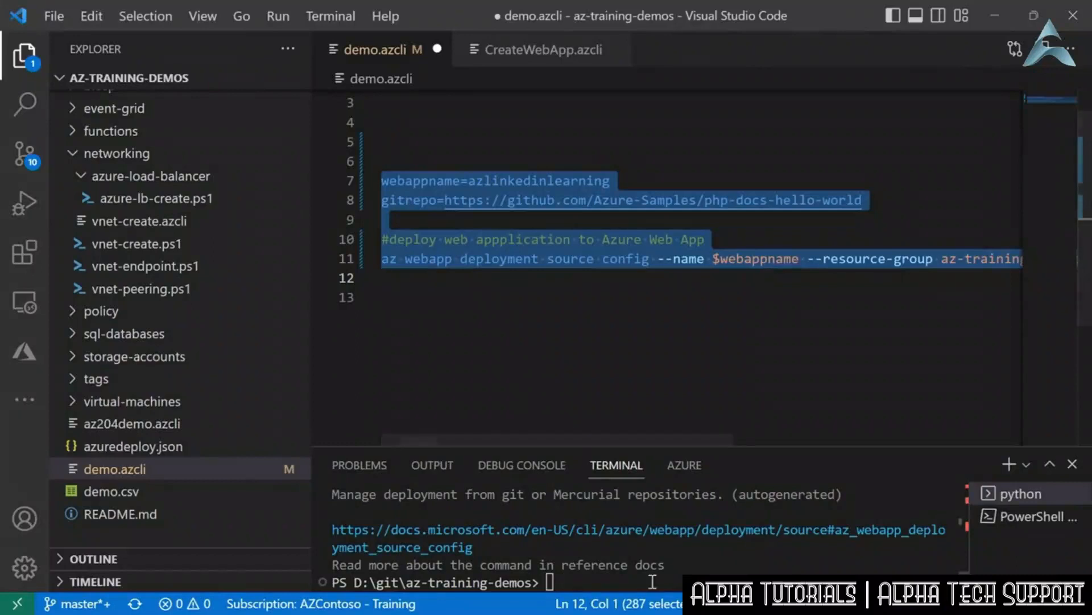
{"action": "key", "text": "ctrl+apostrophe"}
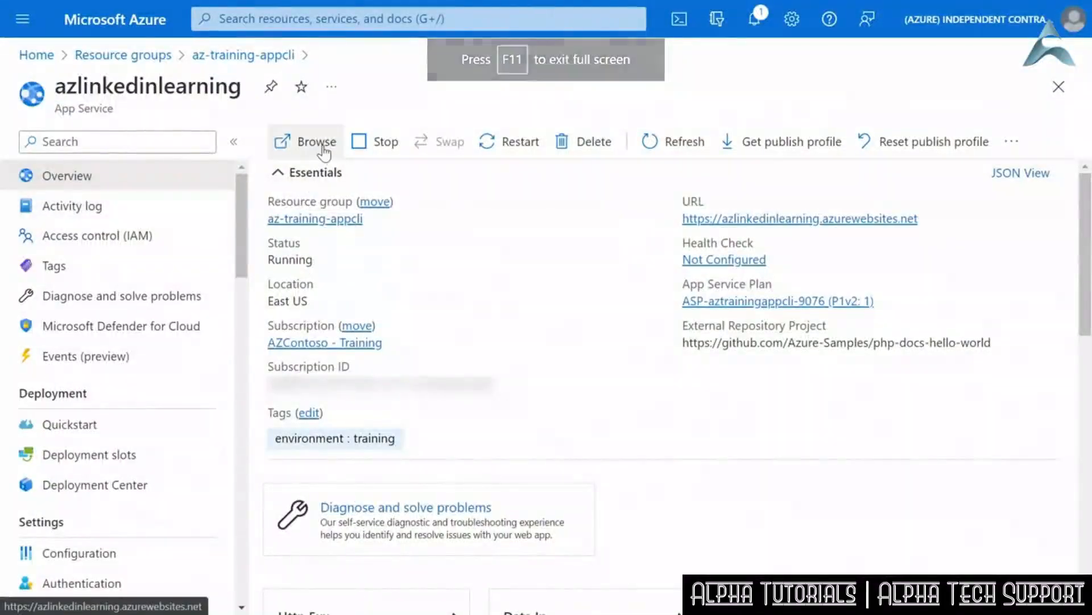
- Open the azlinkedinlearning web app's site from its Azure portal overview and check the page it serves
{"action": "left_click", "coordinate": [312, 145]}
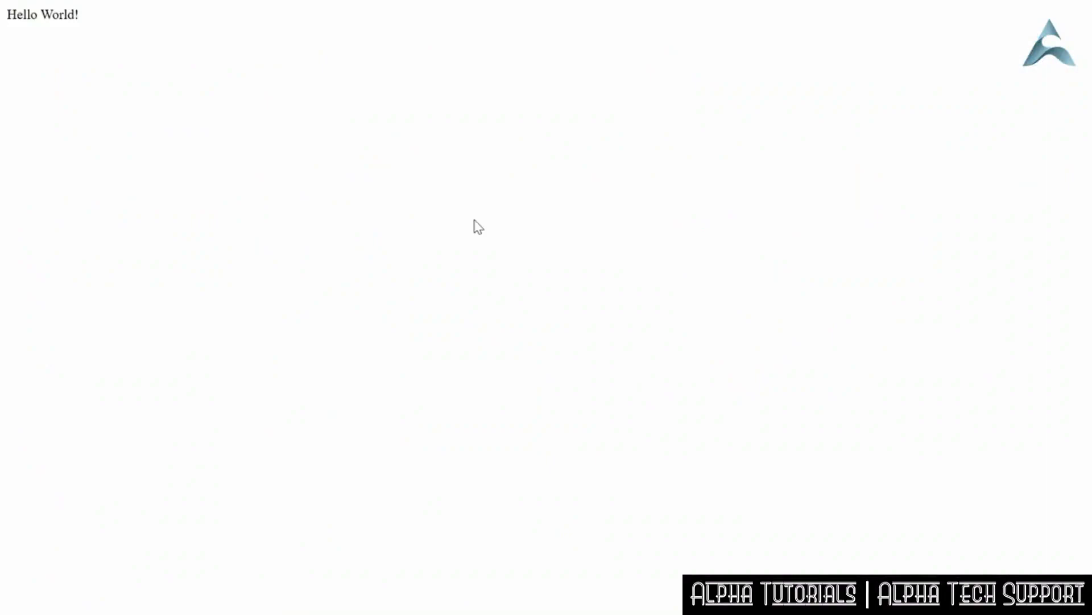
{"action": "left_click_drag", "start_coordinate": [86, 22], "coordinate": [9, 24]}
{"action": "left_click", "coordinate": [125, 49]}
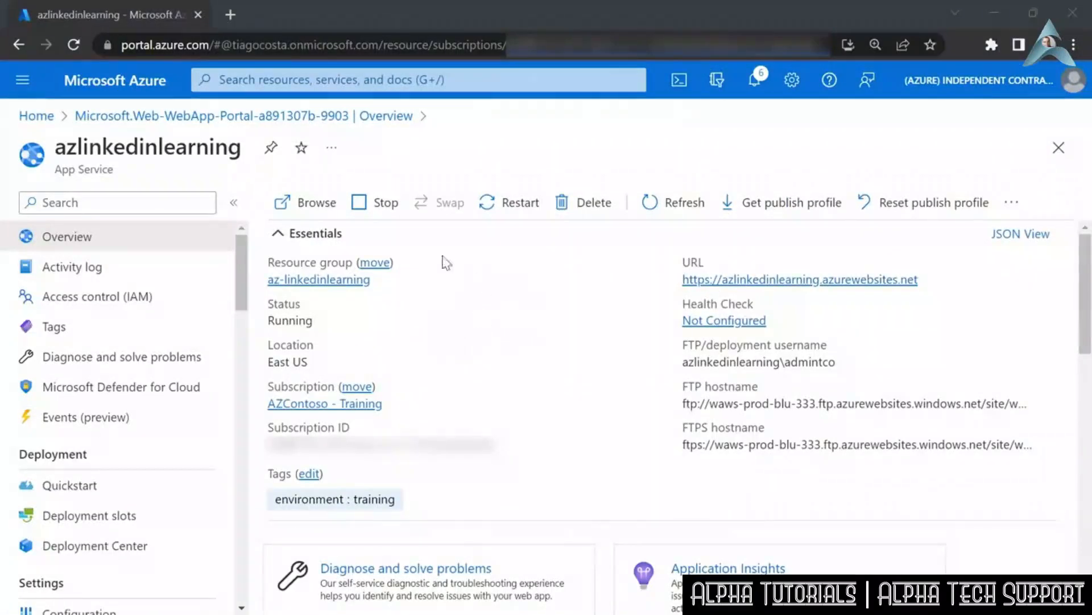
{"action": "left_click", "coordinate": [309, 203]}
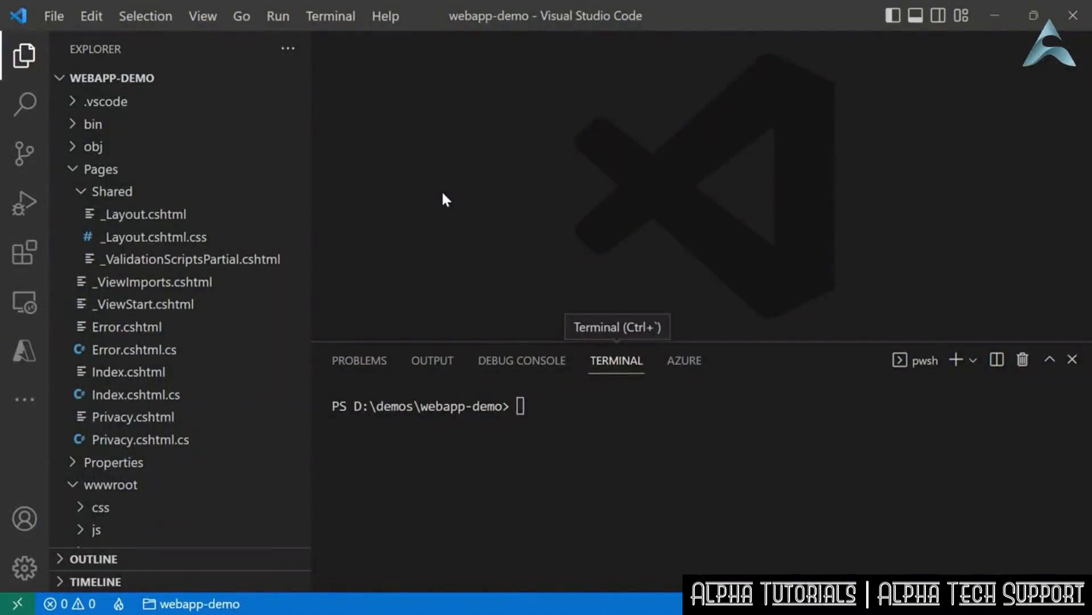
- In Visual Studio Code, start Azure App Service: Deploy to Web App for webapp-demo and sign in to Azure with the existing account
{"action": "left_click", "coordinate": [546, 406]}
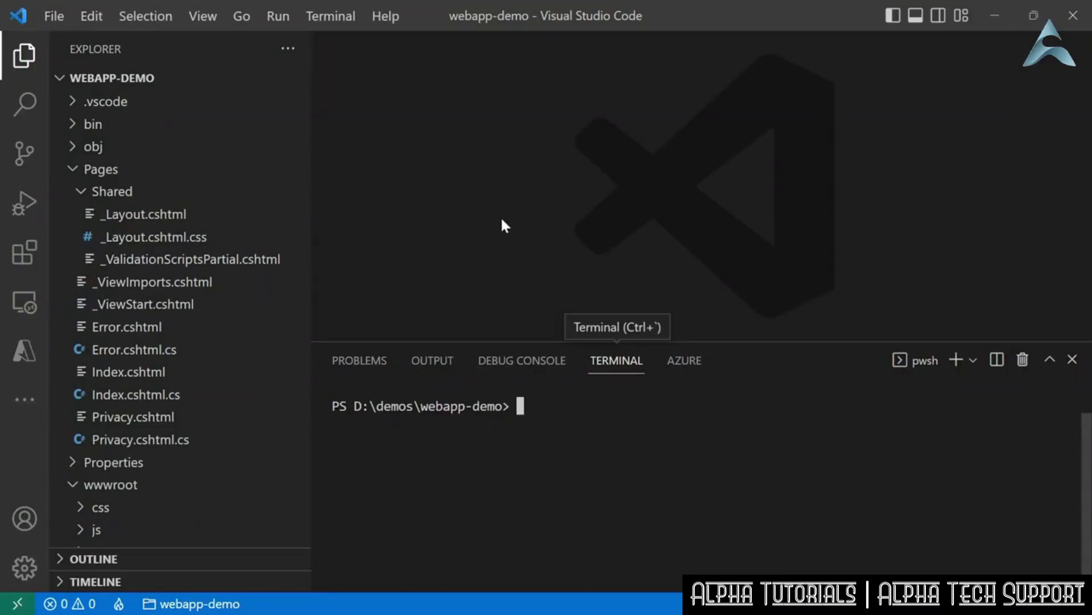
{"action": "key", "text": "ctrl+shift+p"}
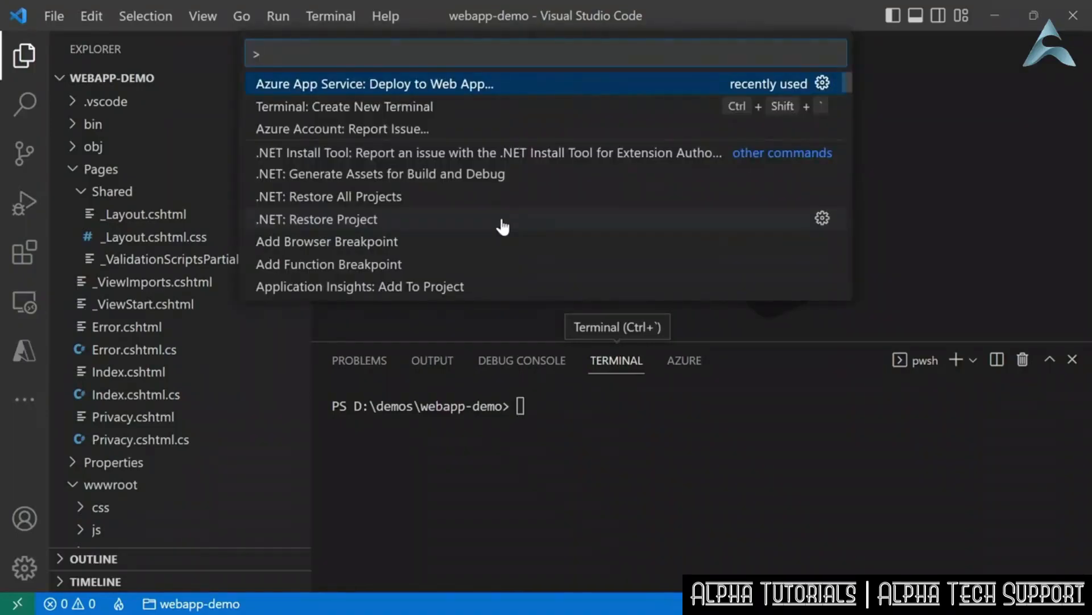
{"action": "type", "text": "deploy app"}
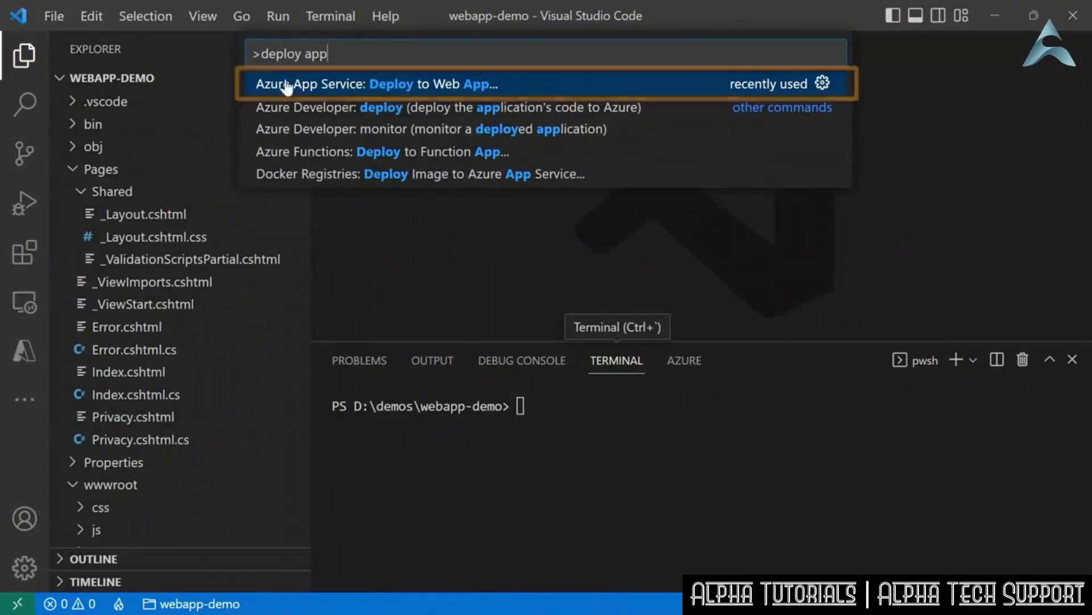
{"action": "left_click", "coordinate": [438, 86]}
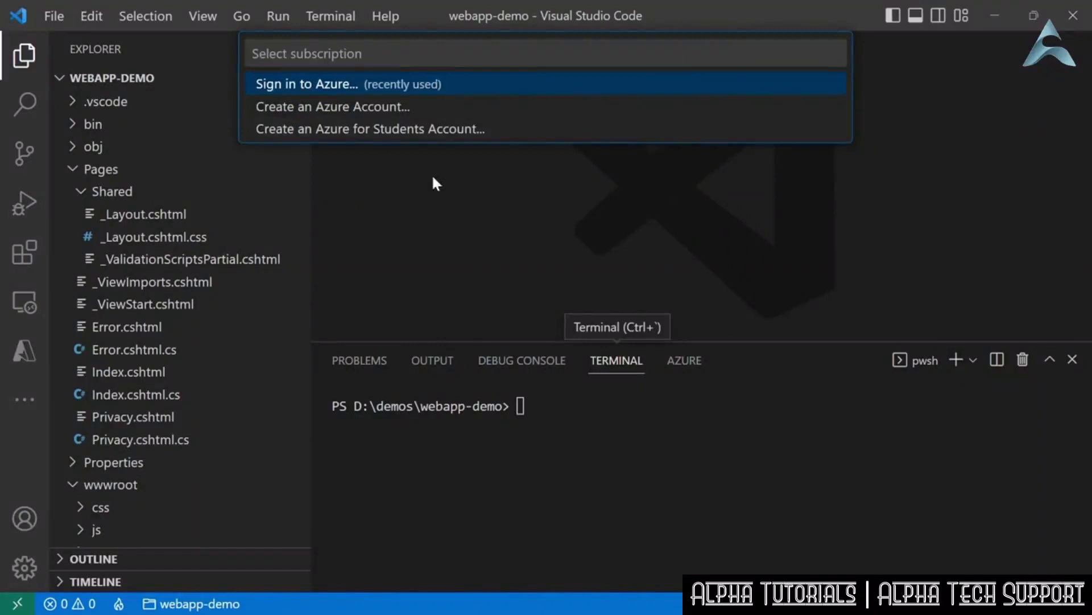
{"action": "left_click", "coordinate": [441, 84]}
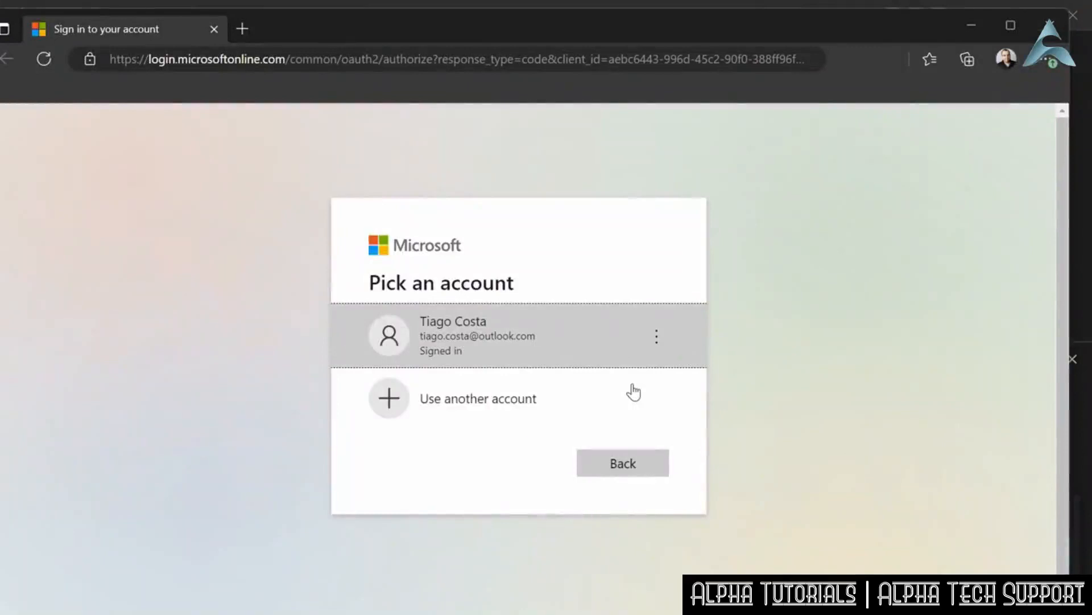
{"action": "left_click", "coordinate": [463, 335]}
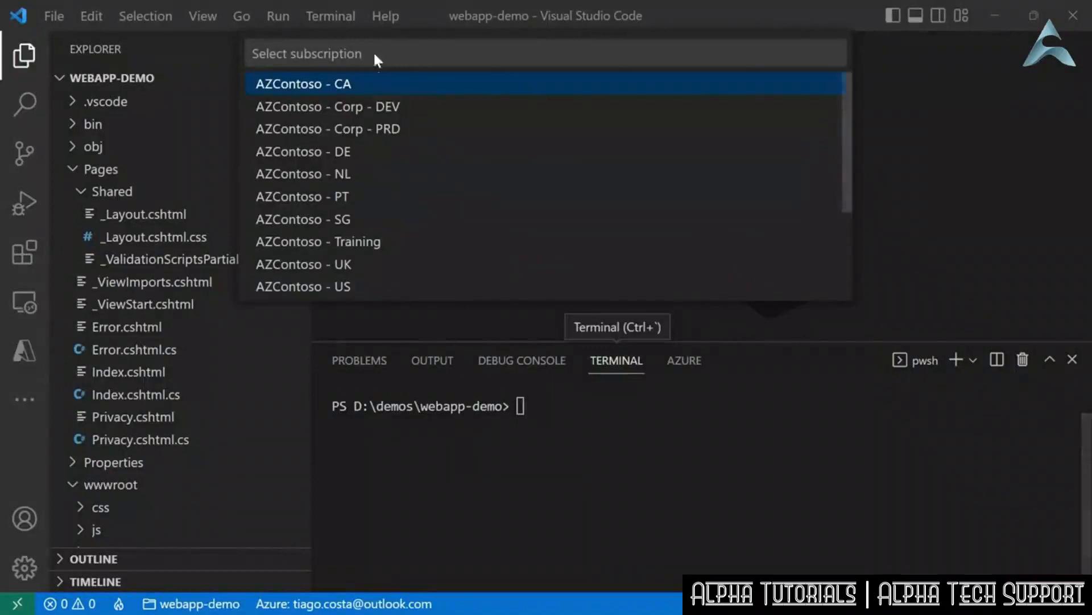
- Deploy to azlinkedinlearning in the AZContoso - Training subscription, always deploy the workspace there, and postpone installing the Azure Developer CLI
{"action": "scroll", "coordinate": [415, 156], "scroll_direction": "down", "scroll_amount": 3}
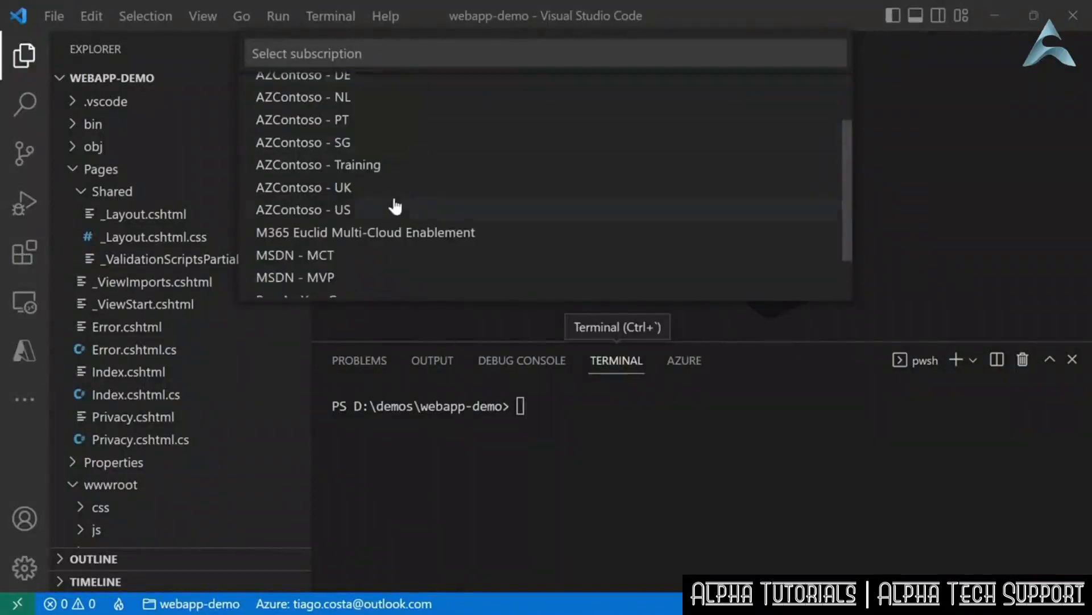
{"action": "scroll", "coordinate": [394, 206], "scroll_direction": "up", "scroll_amount": 3}
{"action": "left_click", "coordinate": [371, 241]}
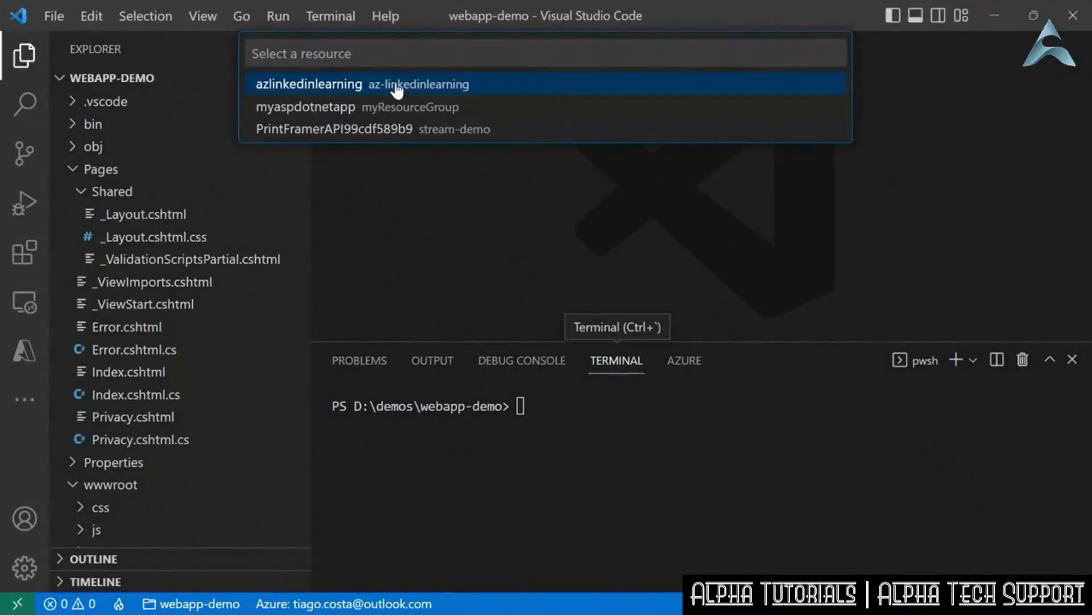
{"action": "left_click", "coordinate": [397, 87]}
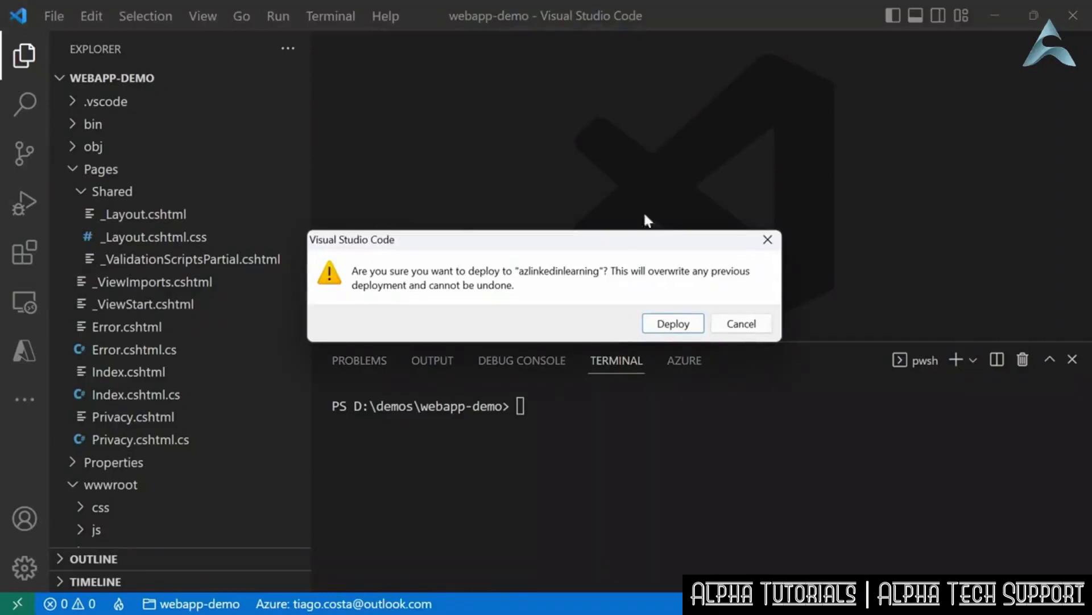
{"action": "left_click", "coordinate": [682, 322]}
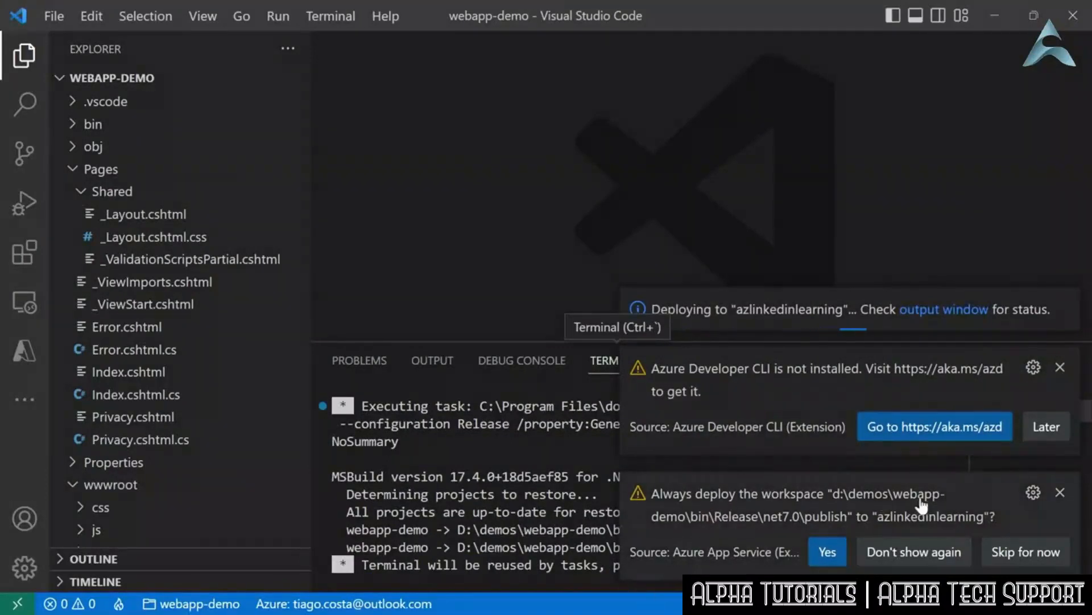
{"action": "left_click", "coordinate": [828, 555]}
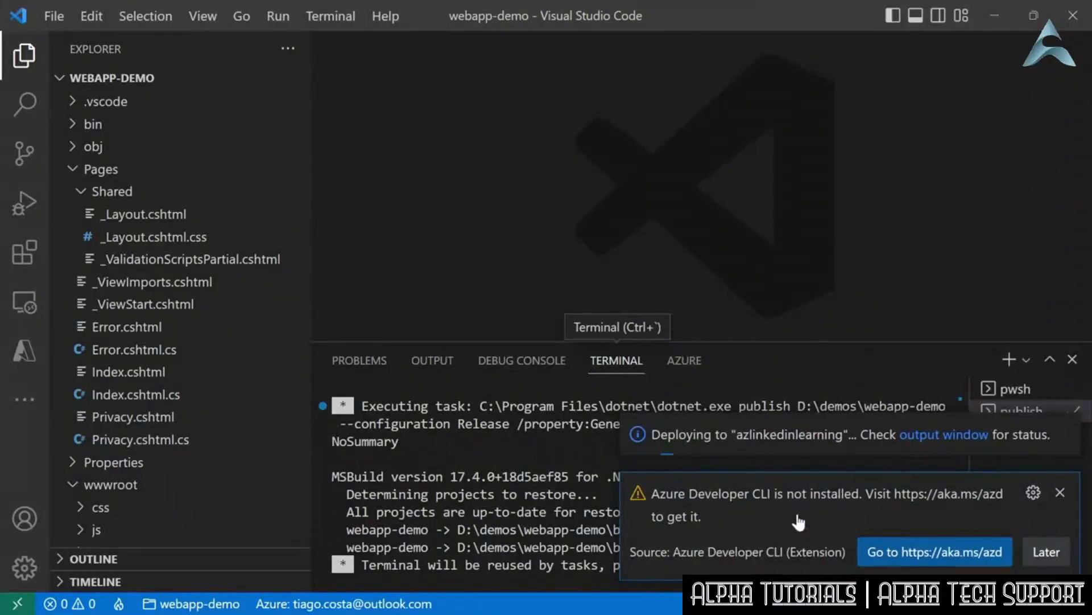
{"action": "left_click", "coordinate": [1046, 551]}
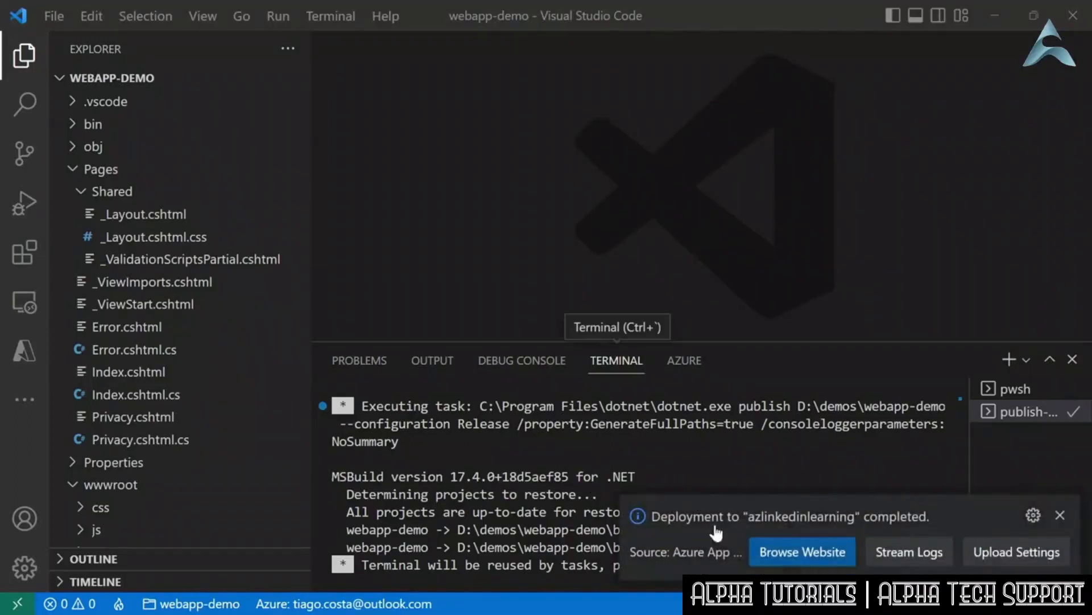
- Browse the deployed azlinkedinlearning website, close its tab, and reload the site's existing tab in Chrome to check the content
{"action": "left_click", "coordinate": [802, 551]}
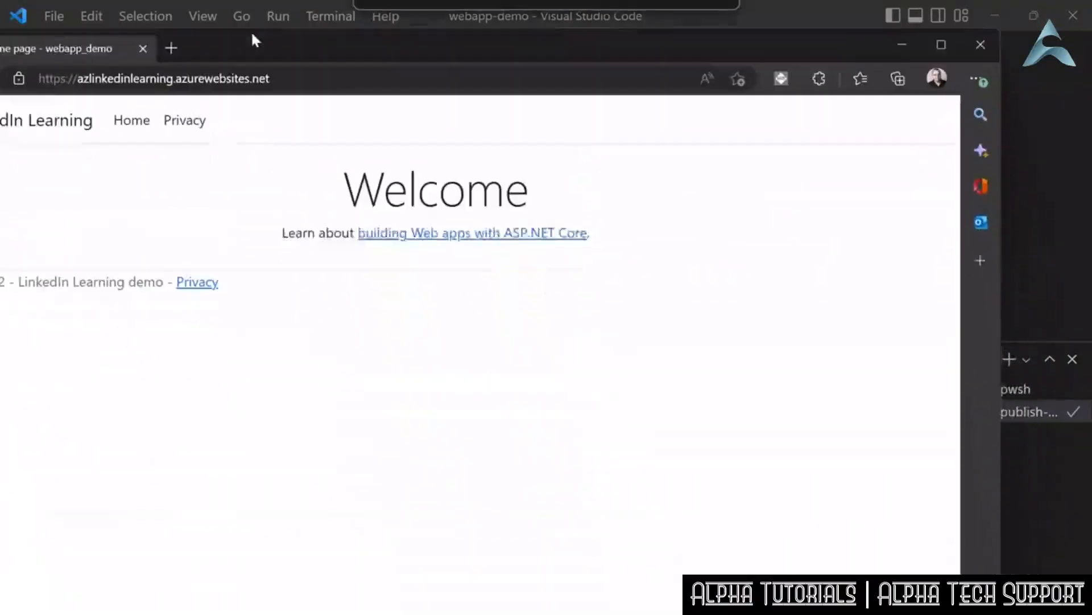
{"action": "left_click_drag", "start_coordinate": [251, 30], "coordinate": [272, 2]}
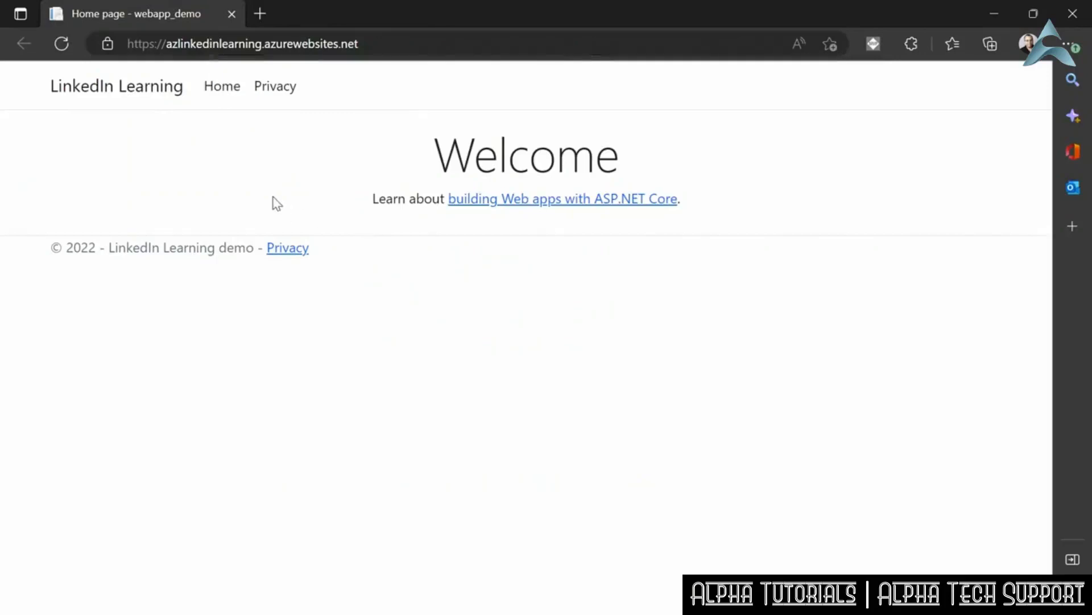
{"action": "left_click", "coordinate": [232, 13]}
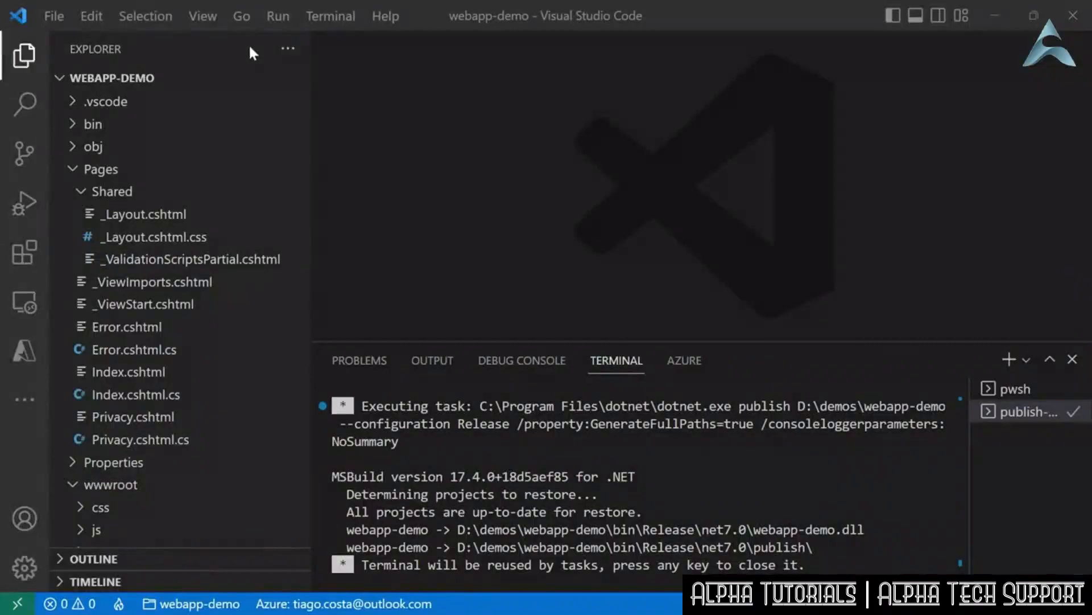
{"action": "key", "text": "alt+Tab"}
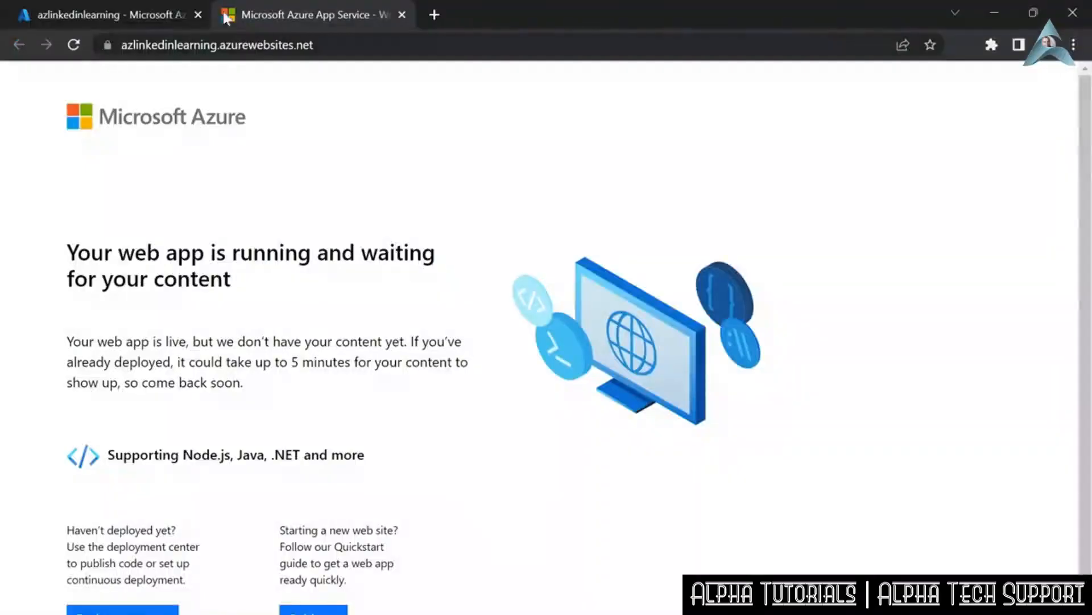
{"action": "left_click", "coordinate": [70, 46]}
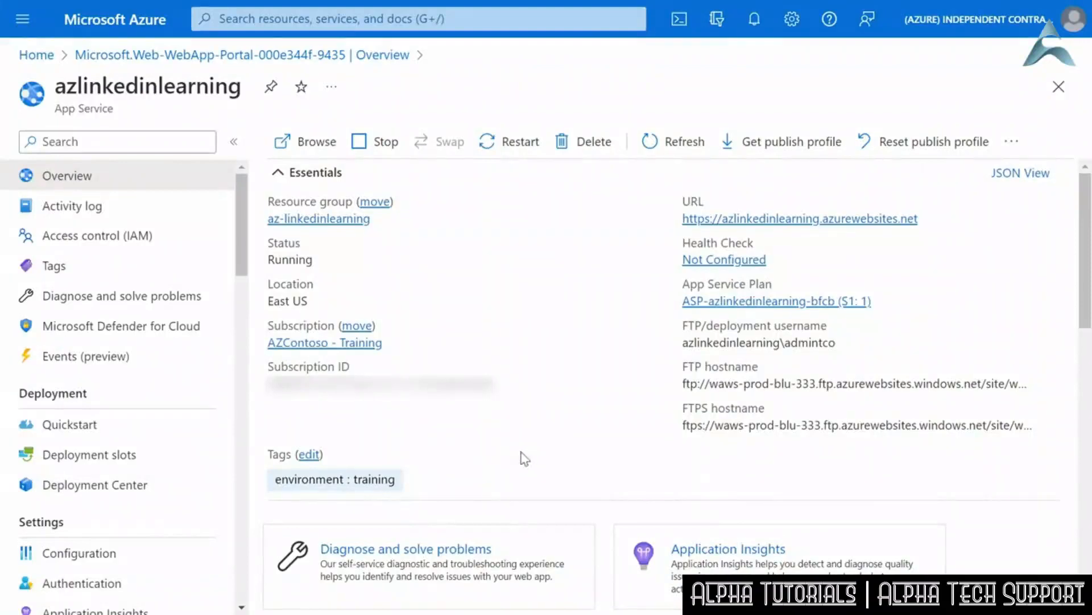
- Check the azlinkedinlearning site from the portal overview, and switch to Visual Studio to review the webapp-demo project's Pages folder
{"action": "left_click", "coordinate": [305, 147]}
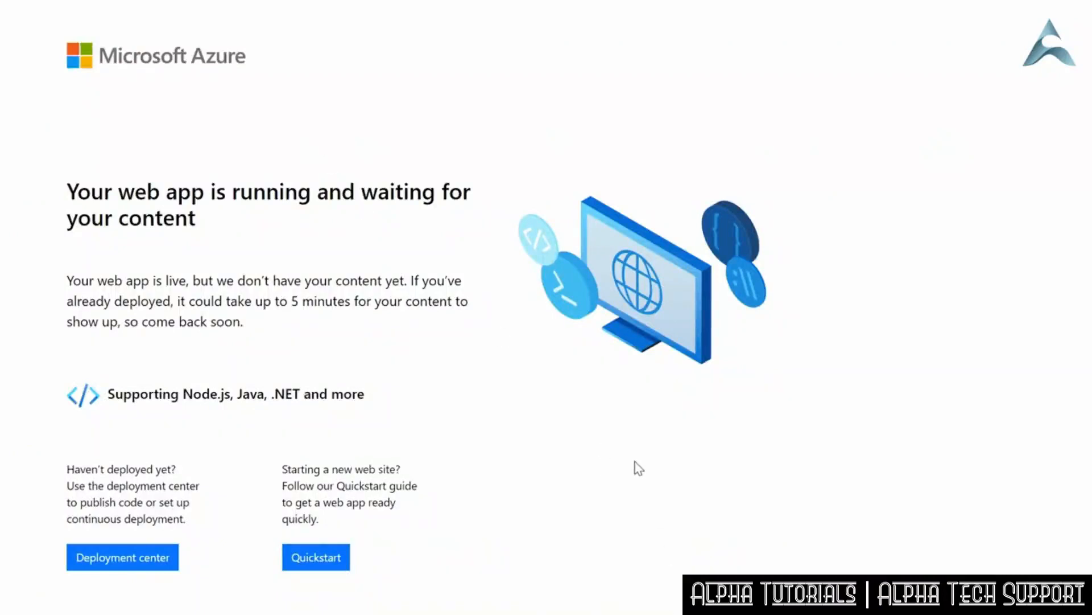
{"action": "key", "text": "alt+Tab"}
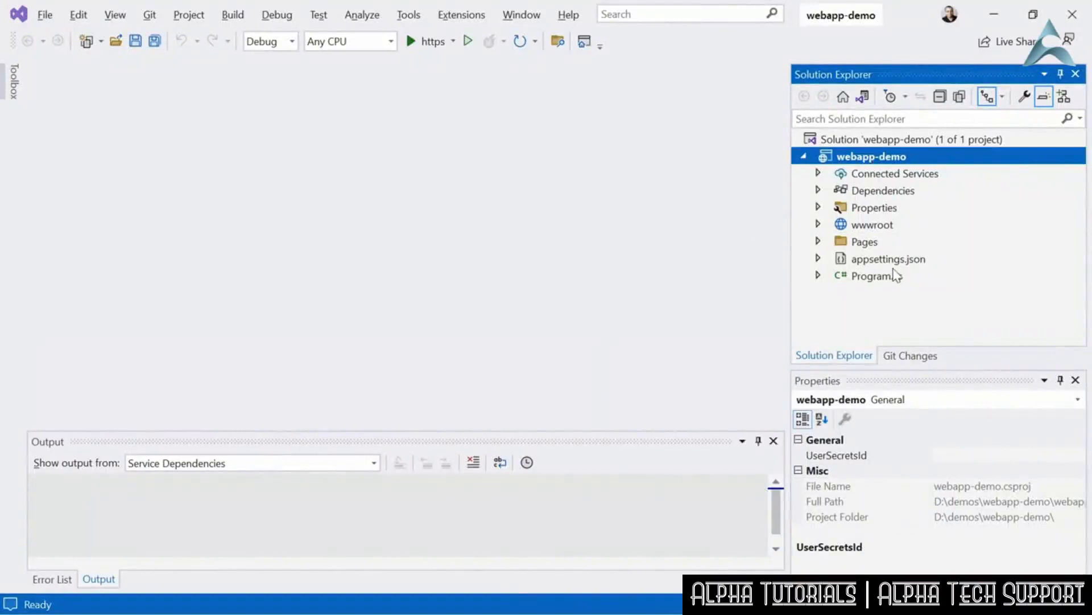
{"action": "left_click", "coordinate": [819, 241]}
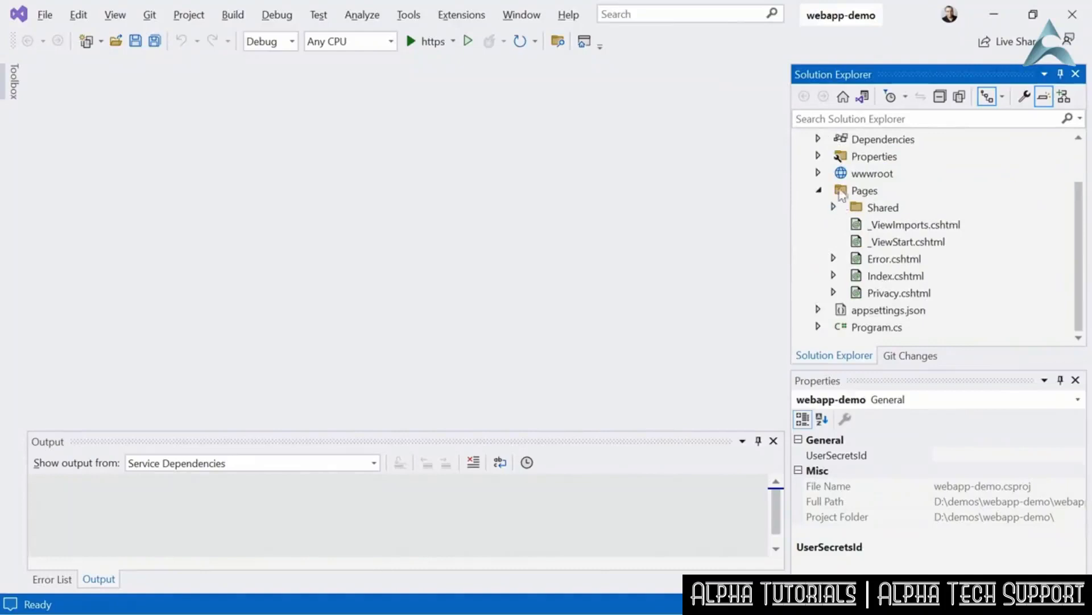
{"action": "left_click", "coordinate": [819, 190]}
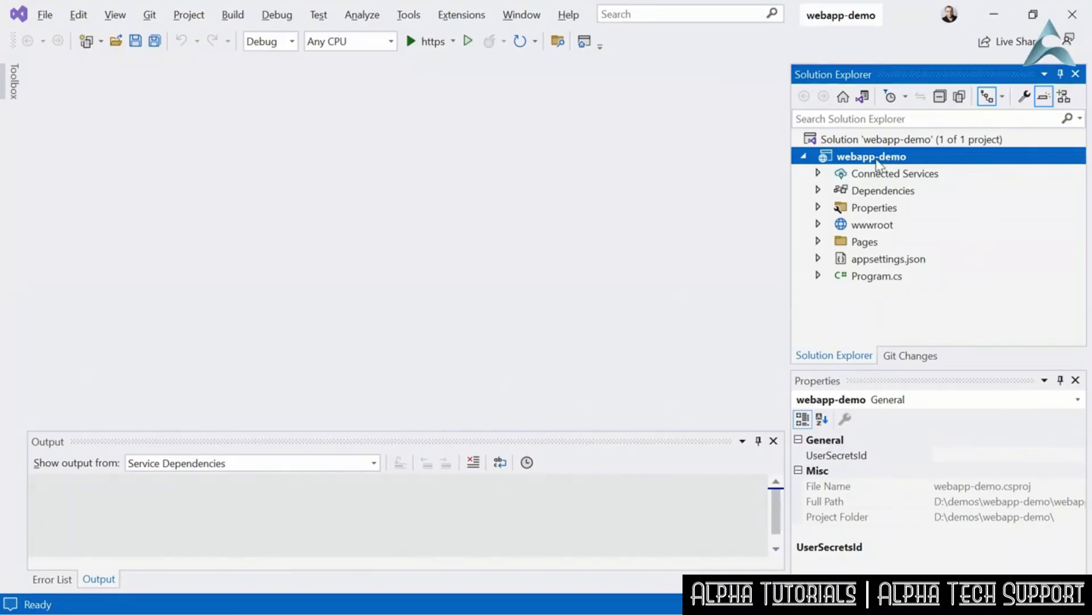
- Start publishing the webapp-demo project with Azure as the target and Azure App Service (Windows) as the specific target
{"action": "right_click", "coordinate": [905, 162]}
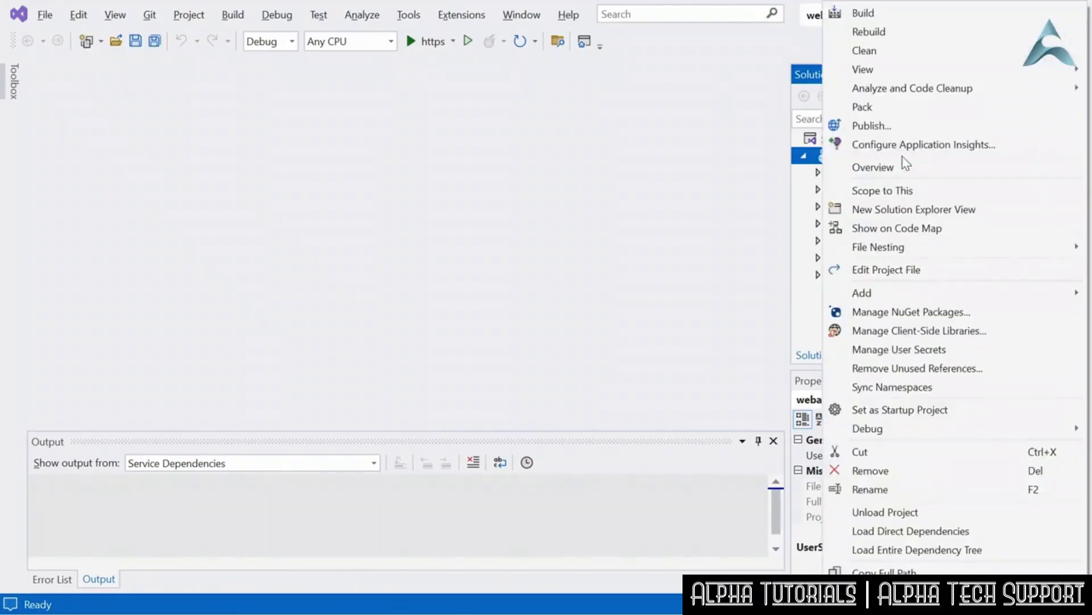
{"action": "left_click", "coordinate": [897, 127]}
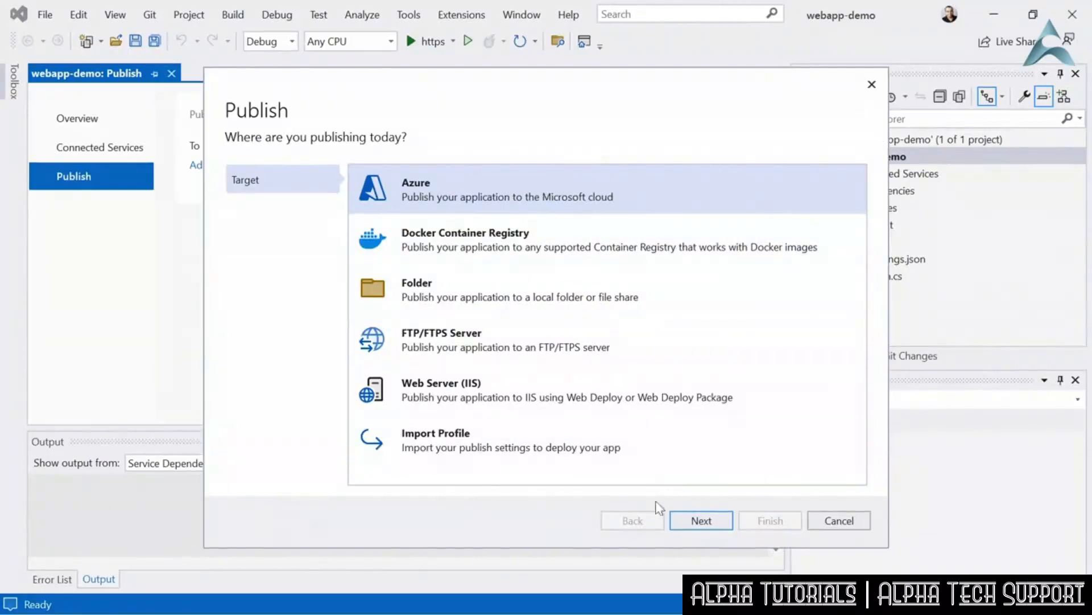
{"action": "left_click", "coordinate": [696, 522]}
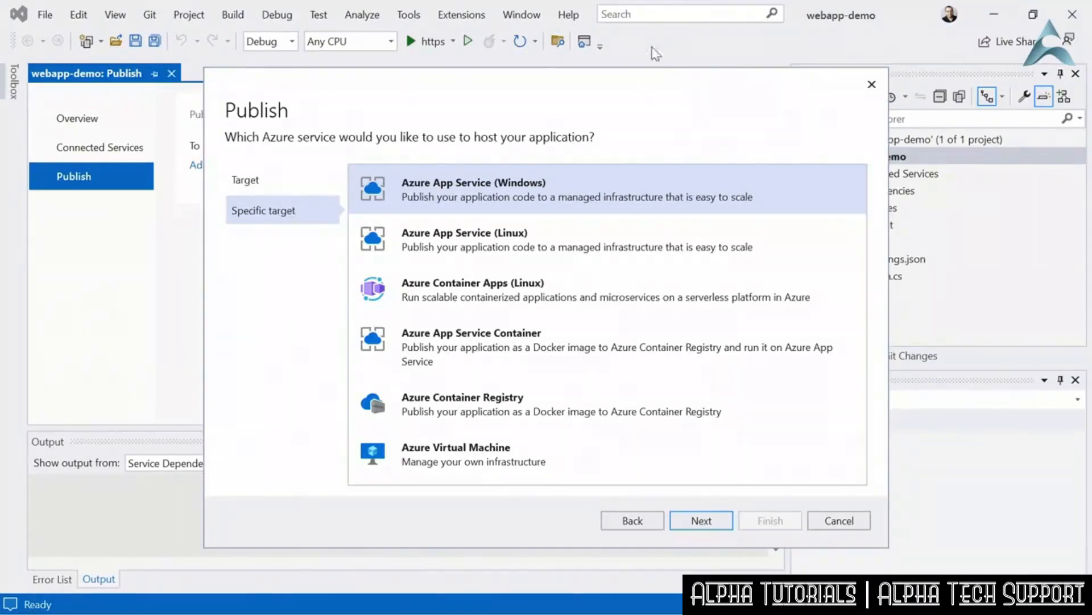
{"action": "left_click", "coordinate": [694, 527]}
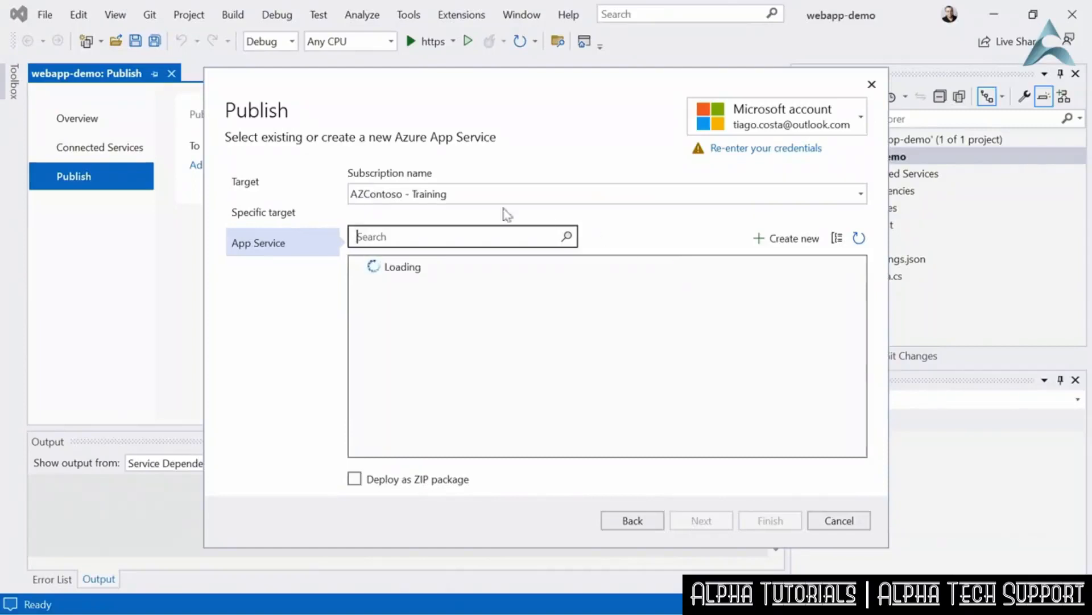
- Create the publish profile for the azlinkedinlearning App Service in the az-linkedinlearning resource group of the AZContoso - Training subscription
{"action": "left_click", "coordinate": [861, 193]}
{"action": "left_click", "coordinate": [740, 168]}
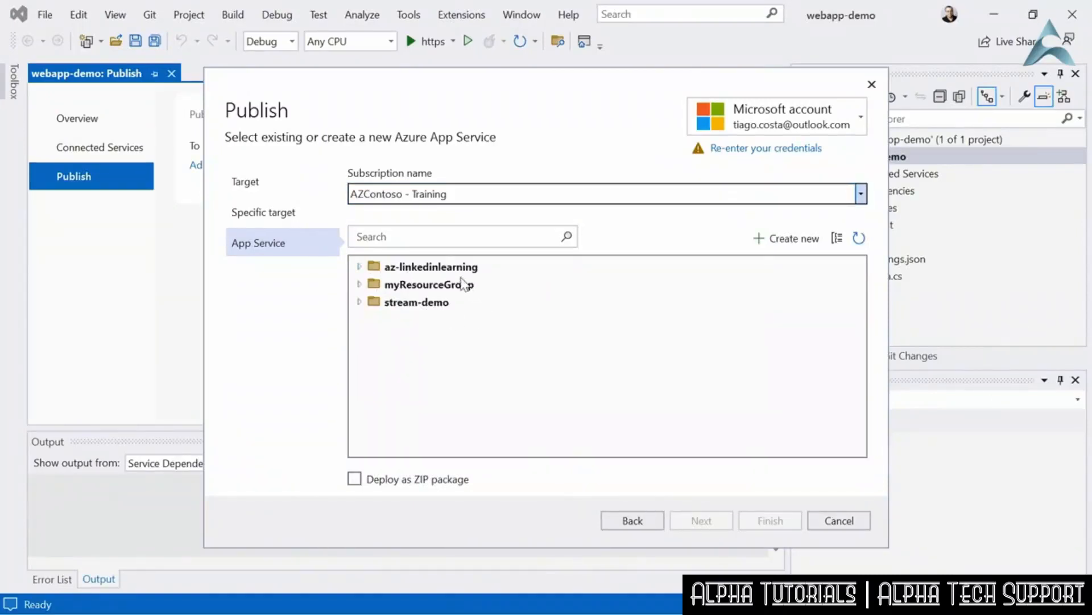
{"action": "left_click", "coordinate": [360, 267]}
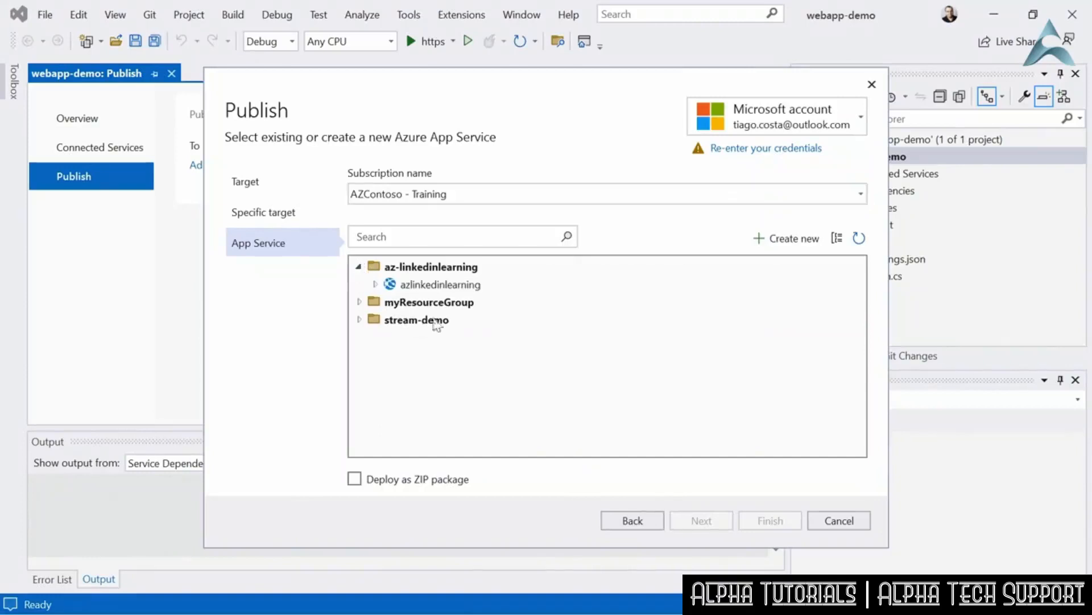
{"action": "left_click", "coordinate": [454, 289]}
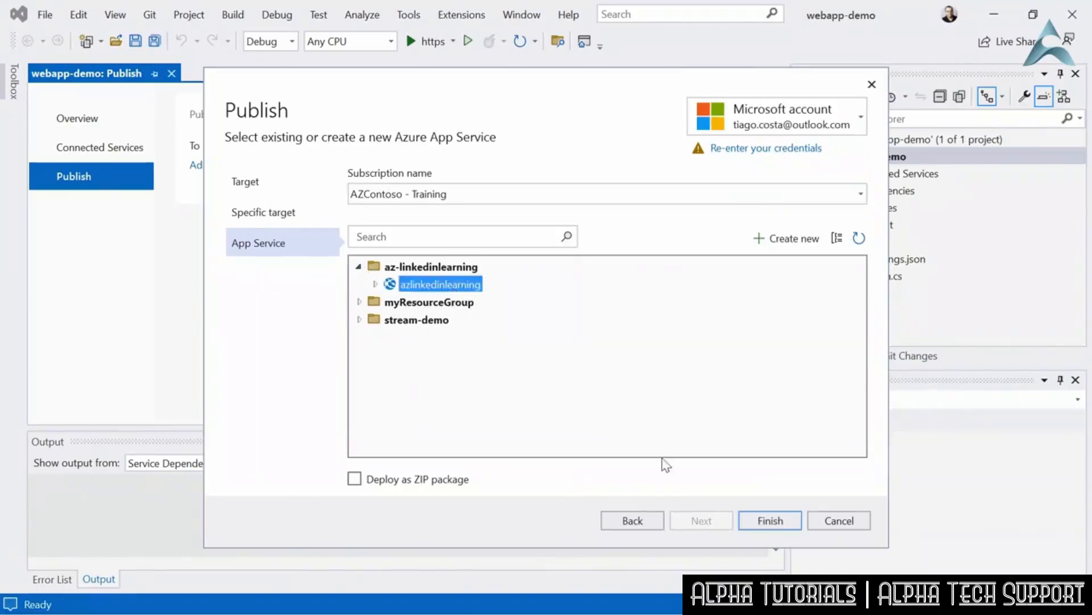
{"action": "left_click", "coordinate": [771, 527]}
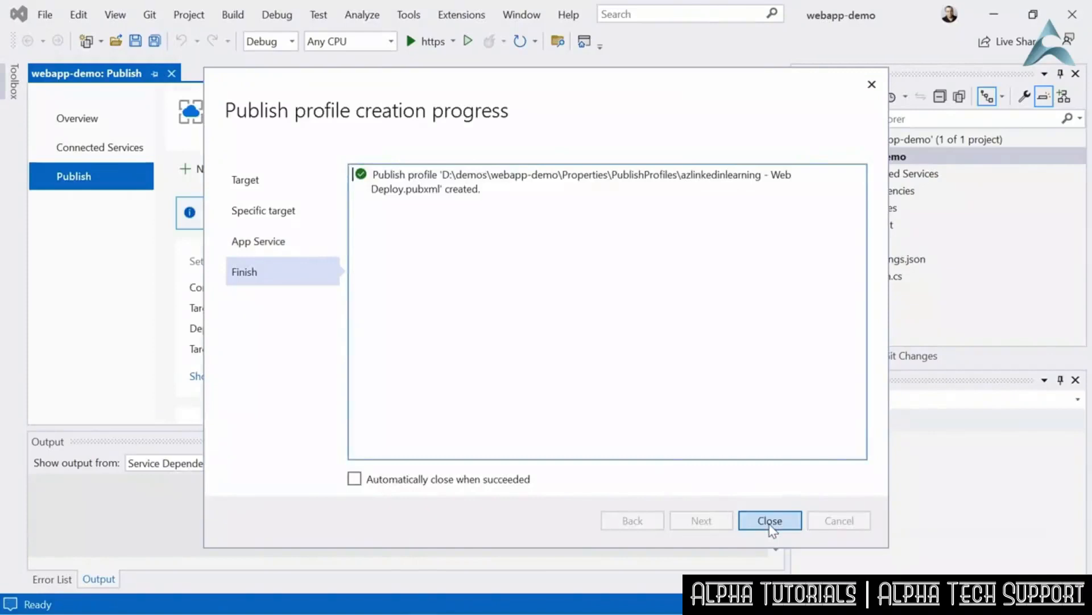
{"action": "left_click", "coordinate": [770, 521]}
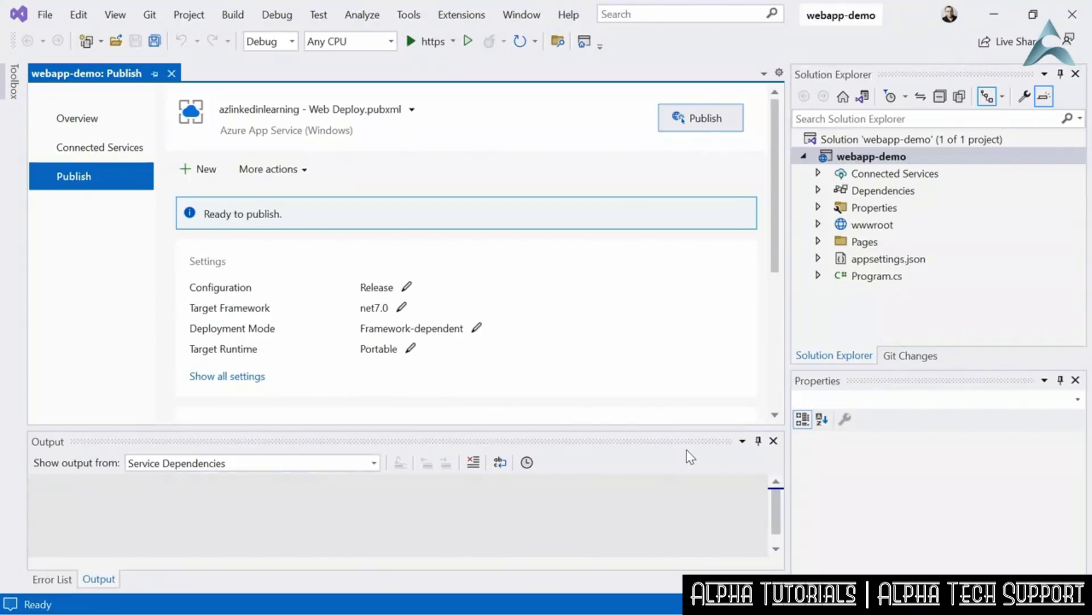
- Publish webapp-demo to azlinkedinlearning, and reload the site's page in the browser to check the deployed content
{"action": "left_click", "coordinate": [718, 122]}
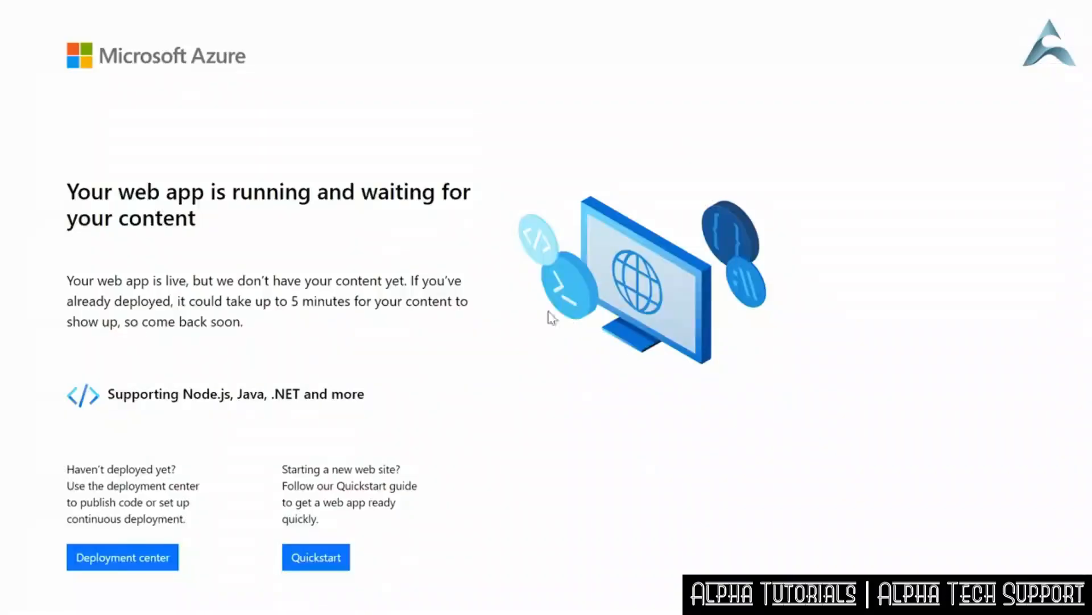
{"action": "right_click", "coordinate": [401, 123]}
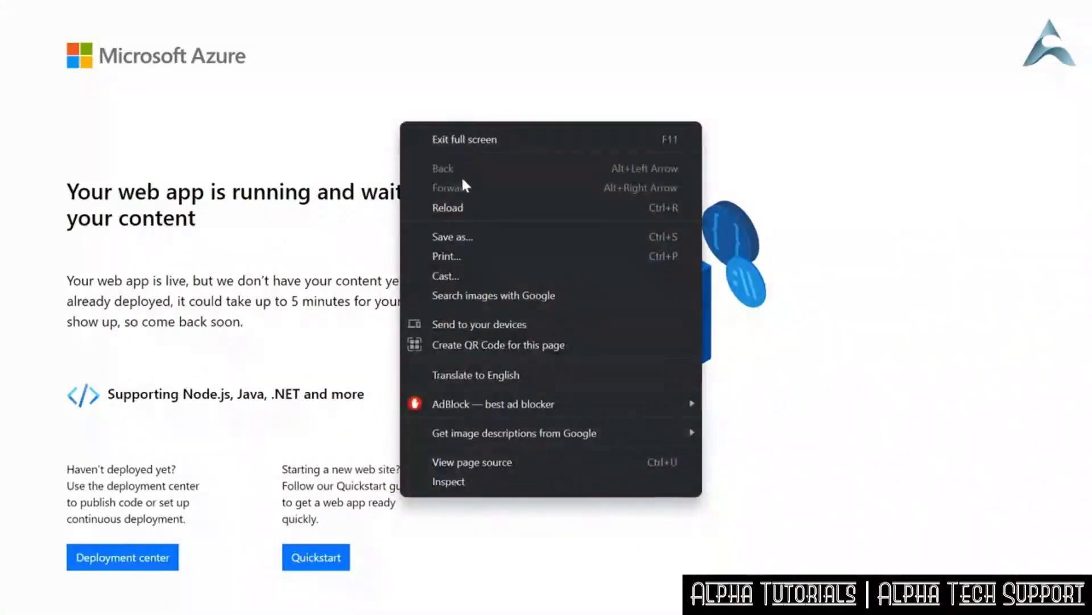
{"action": "left_click", "coordinate": [467, 207]}
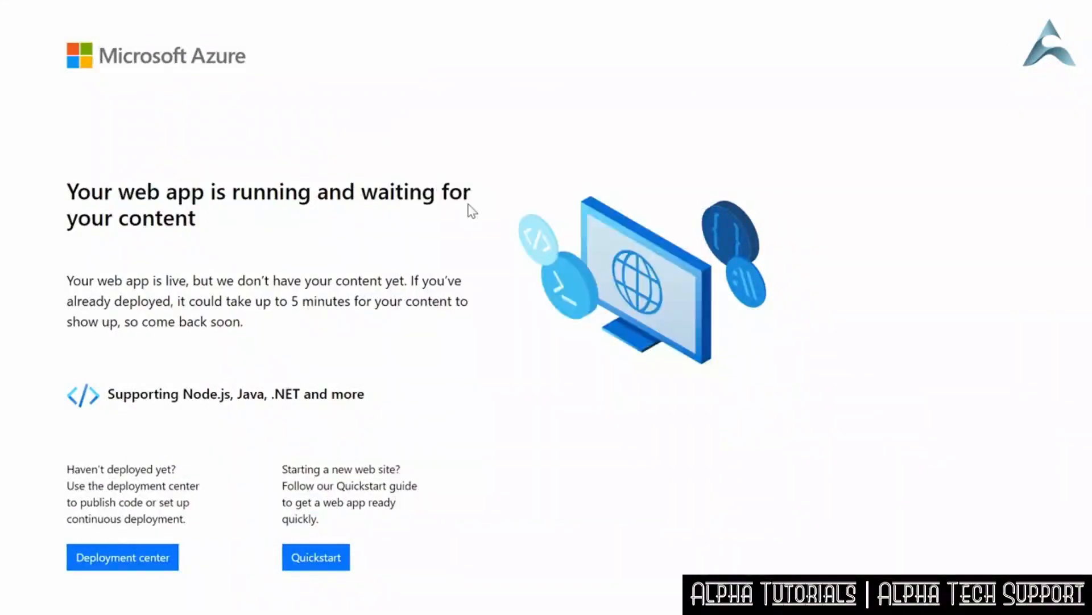
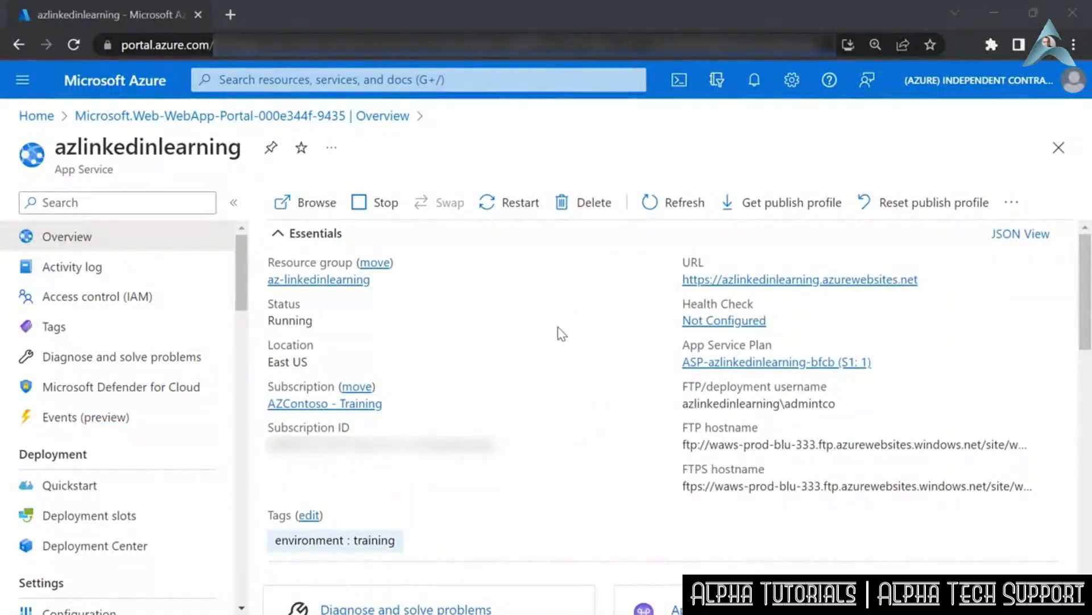
- Check the live production site from the portal, and add a deployment slot named dev to azlinkedinlearning without cloning settings
{"action": "left_click", "coordinate": [283, 204]}
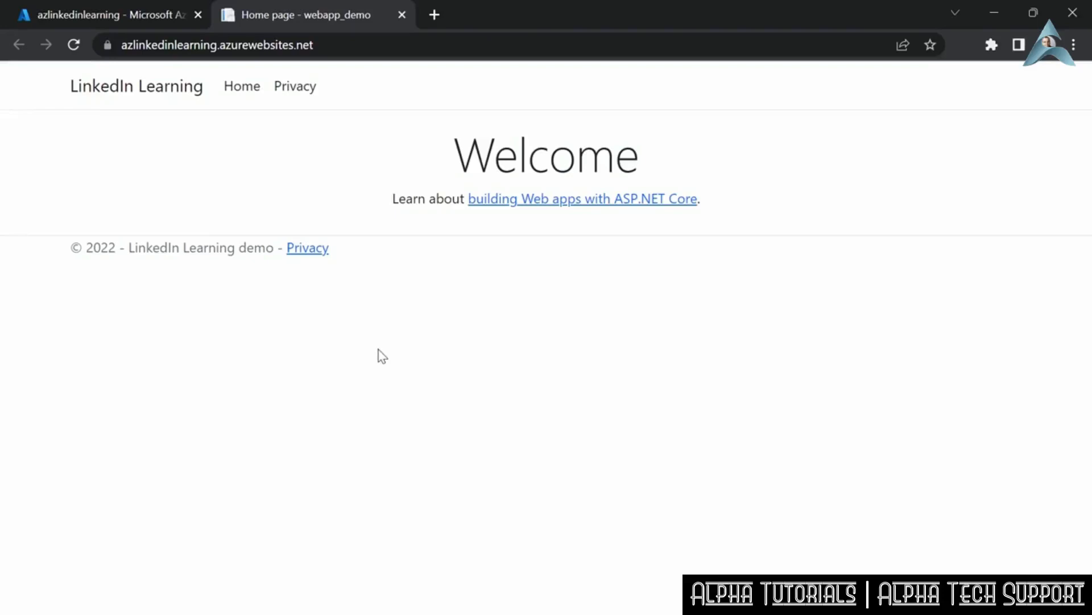
{"action": "left_click", "coordinate": [118, 14]}
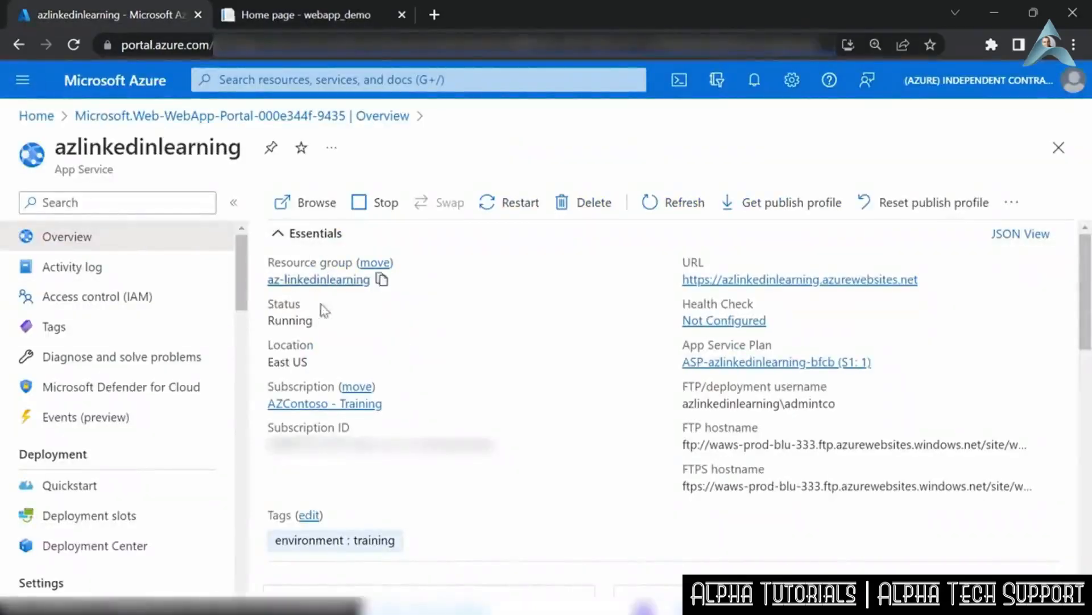
{"action": "left_click", "coordinate": [153, 519]}
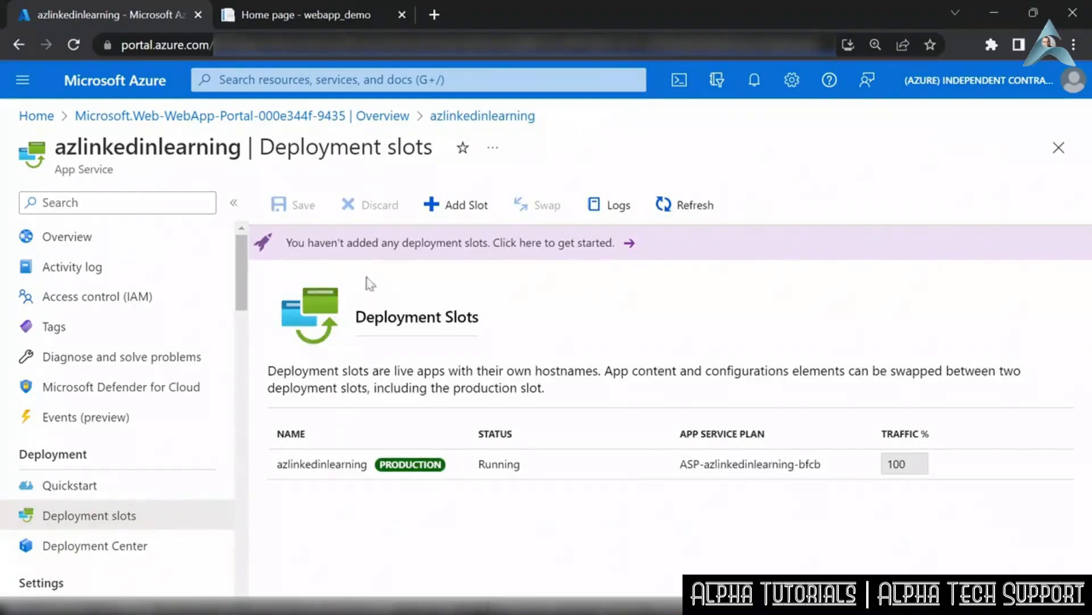
{"action": "left_click", "coordinate": [461, 208]}
{"action": "left_click", "coordinate": [630, 197]}
{"action": "type", "text": "dev"}
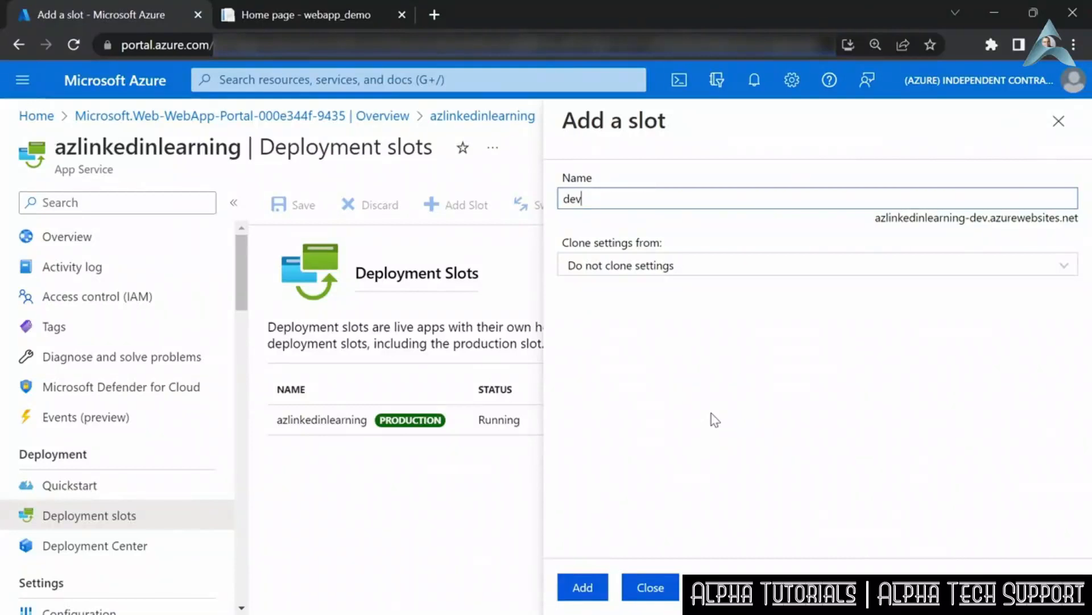
{"action": "left_click", "coordinate": [582, 593]}
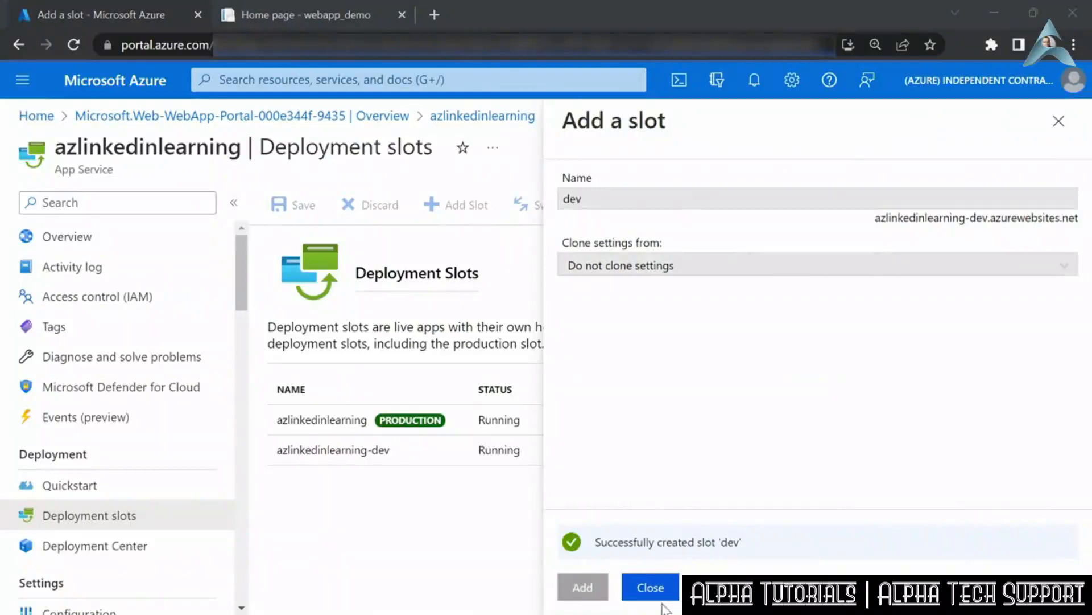
{"action": "left_click", "coordinate": [648, 591]}
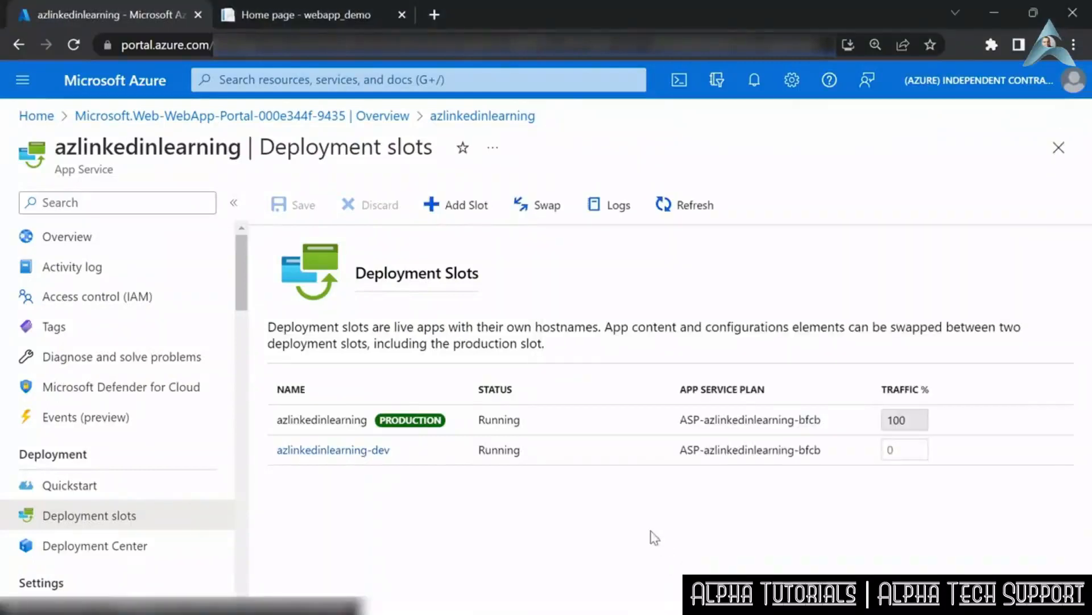
- Open the azlinkedinlearning-dev slot's site from its overview and compare it with the production site
{"action": "left_click", "coordinate": [363, 455]}
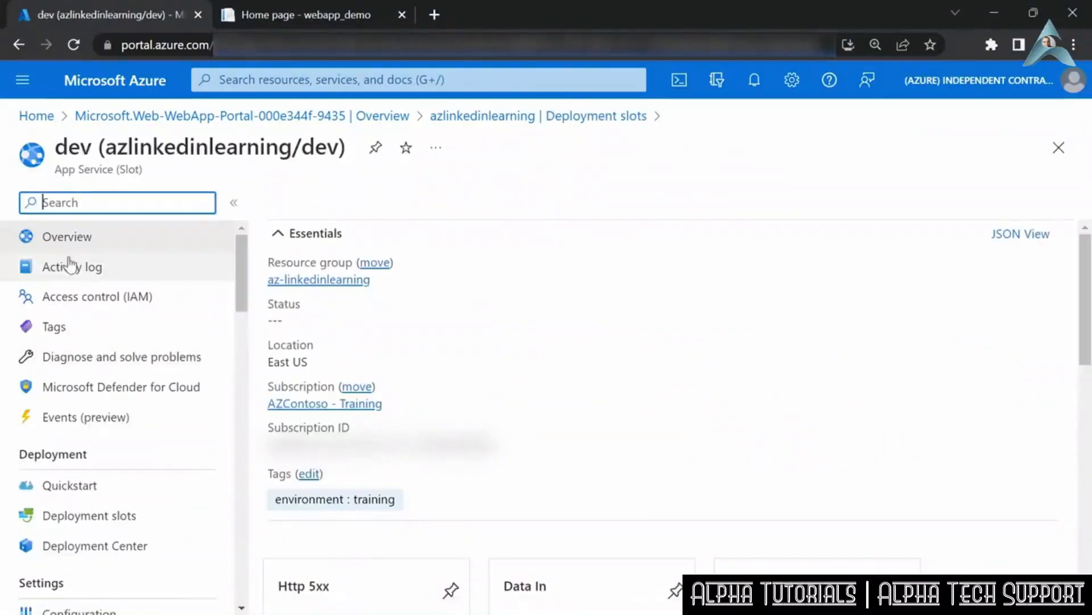
{"action": "left_click", "coordinate": [306, 203]}
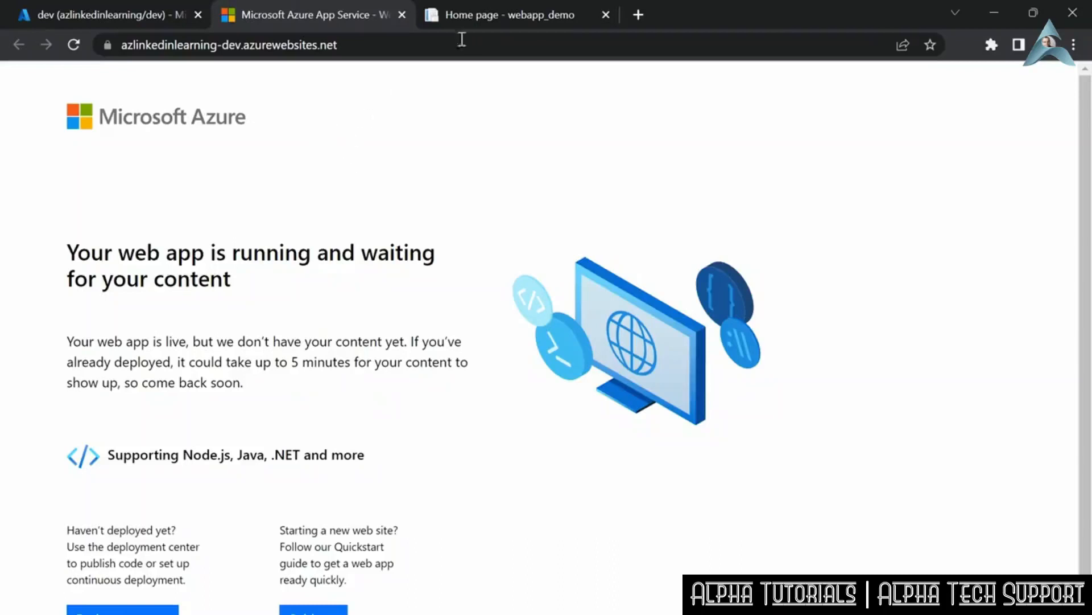
{"action": "left_click", "coordinate": [487, 19]}
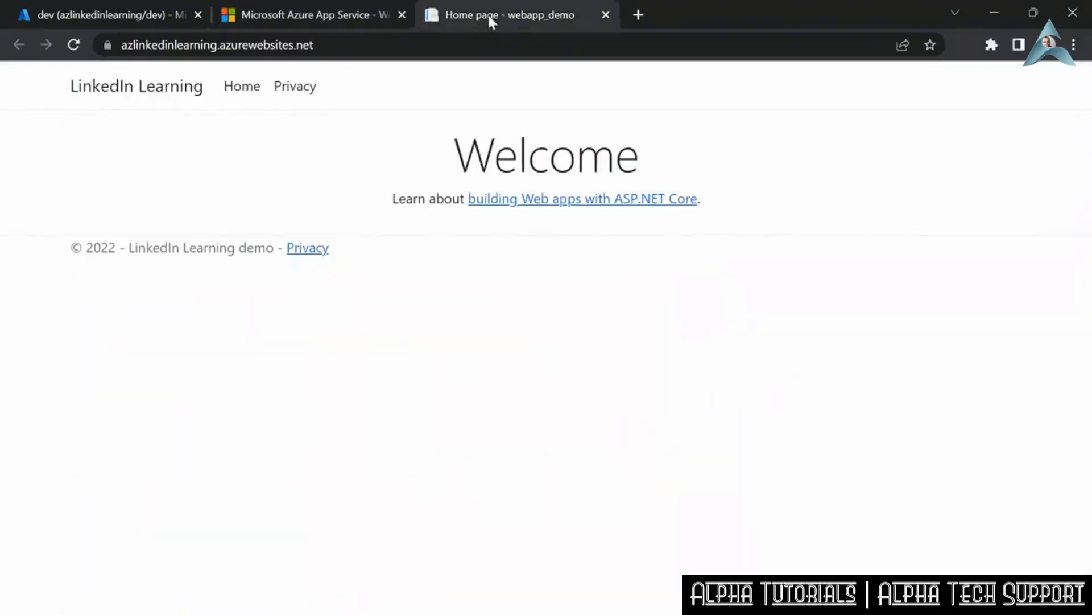
{"action": "left_click", "coordinate": [259, 13]}
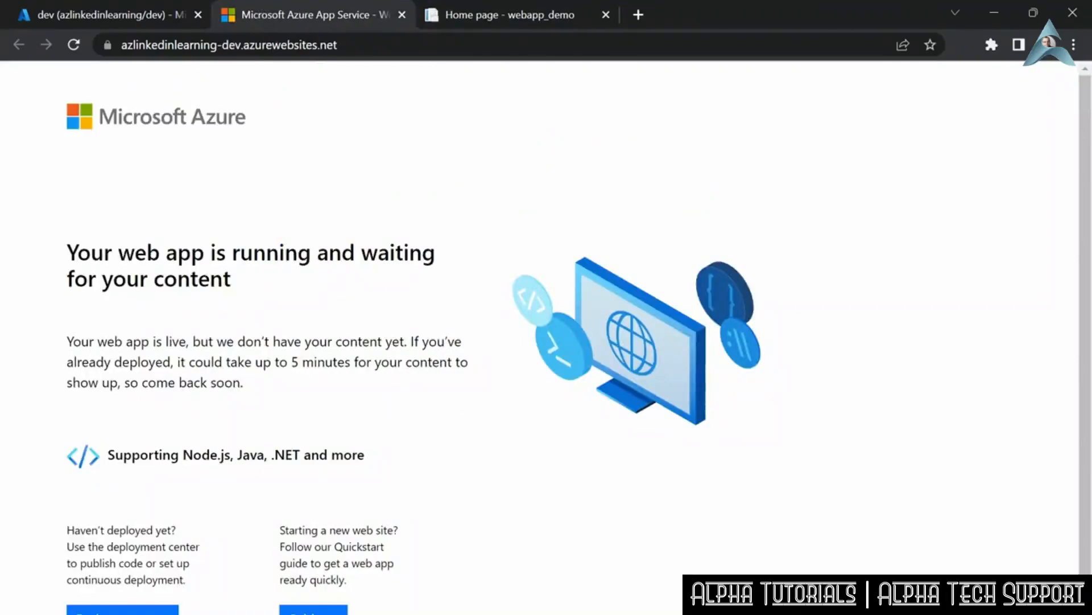
- Switch to Visual Studio, change the heading in Pages/Index.cshtml to "Welcome LinkedIn Learning!", and save the file
{"action": "key", "text": "alt+Tab"}
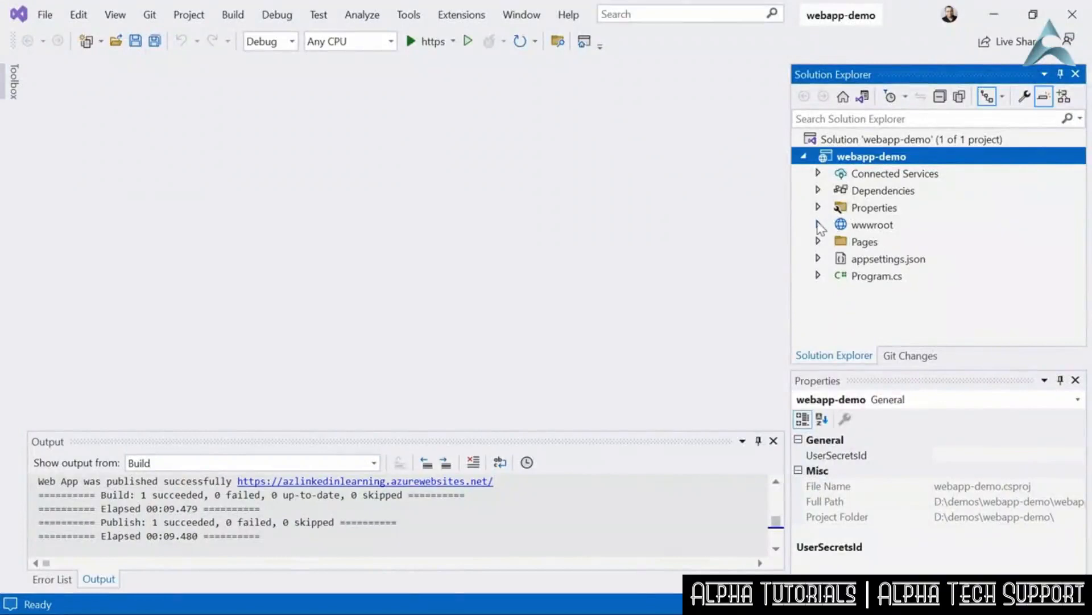
{"action": "left_click", "coordinate": [819, 241]}
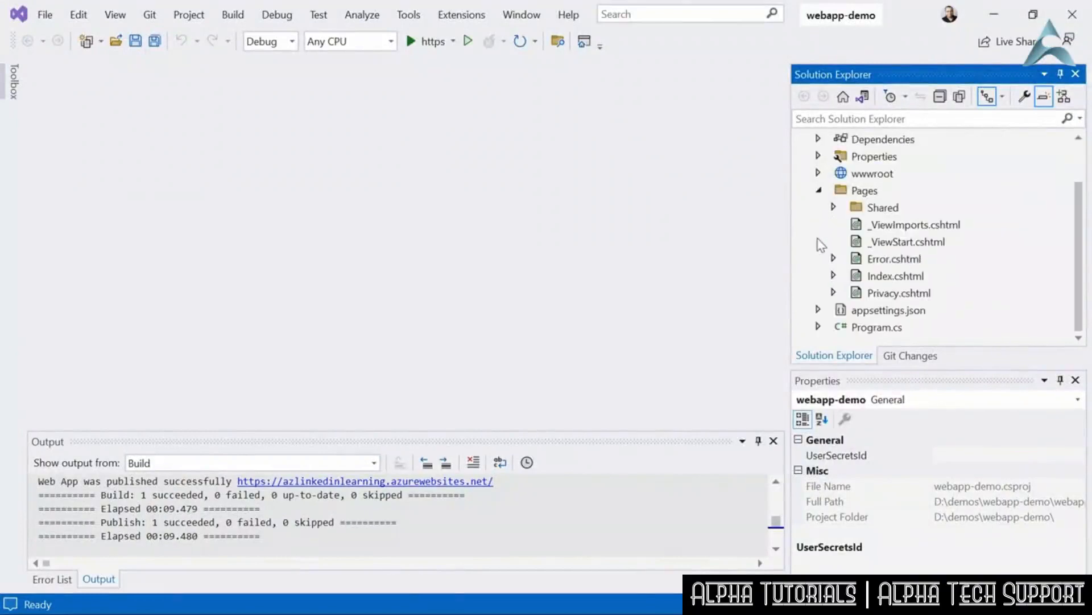
{"action": "double_click", "coordinate": [888, 276]}
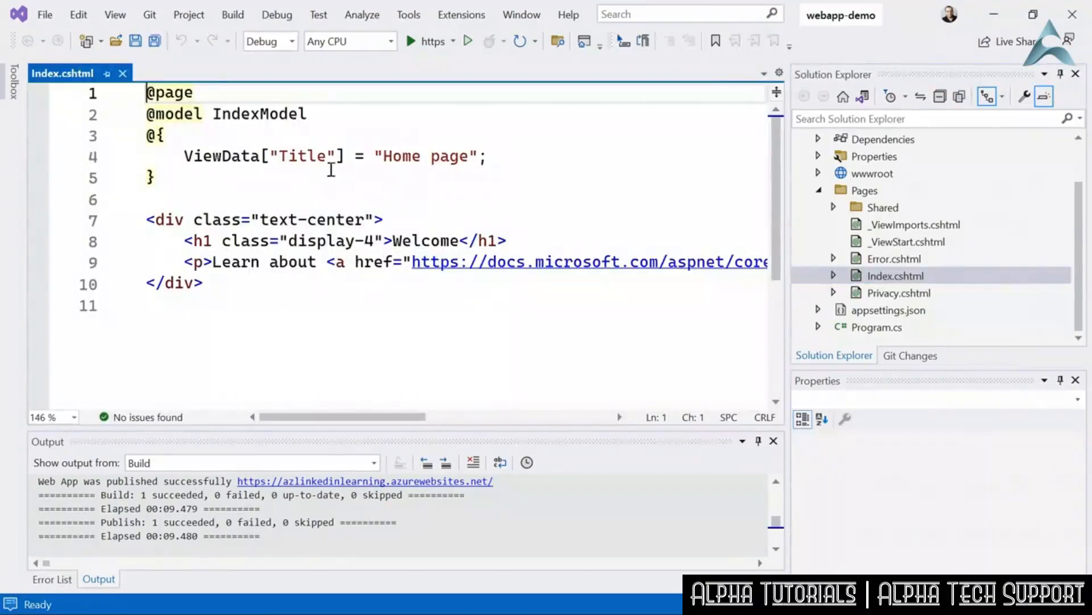
{"action": "left_click", "coordinate": [459, 240]}
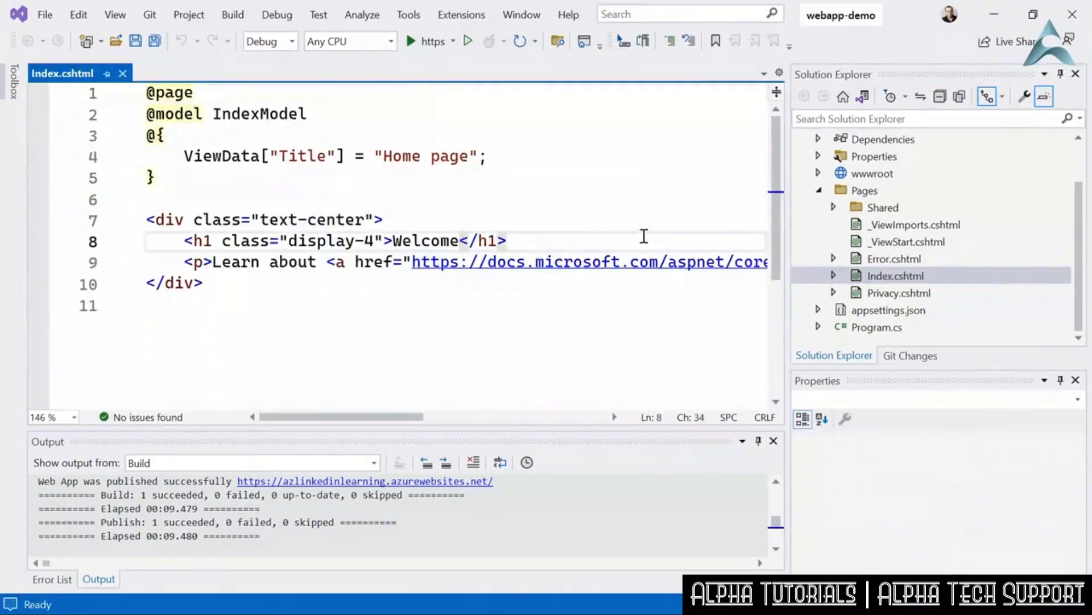
{"action": "type", "text": "LinkedIn Learning!"}
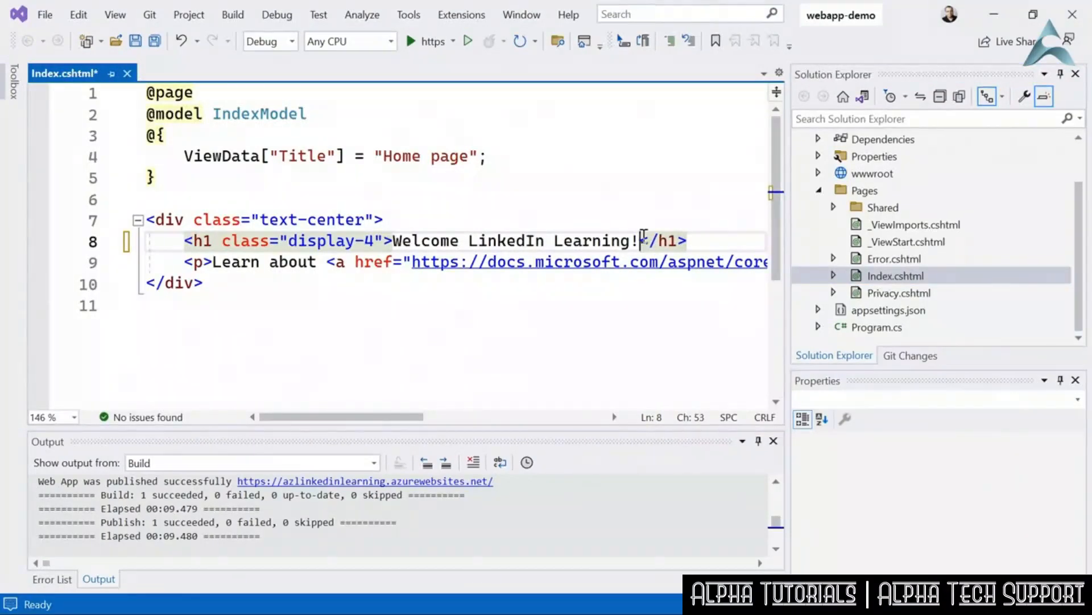
{"action": "key", "text": "ctrl+s"}
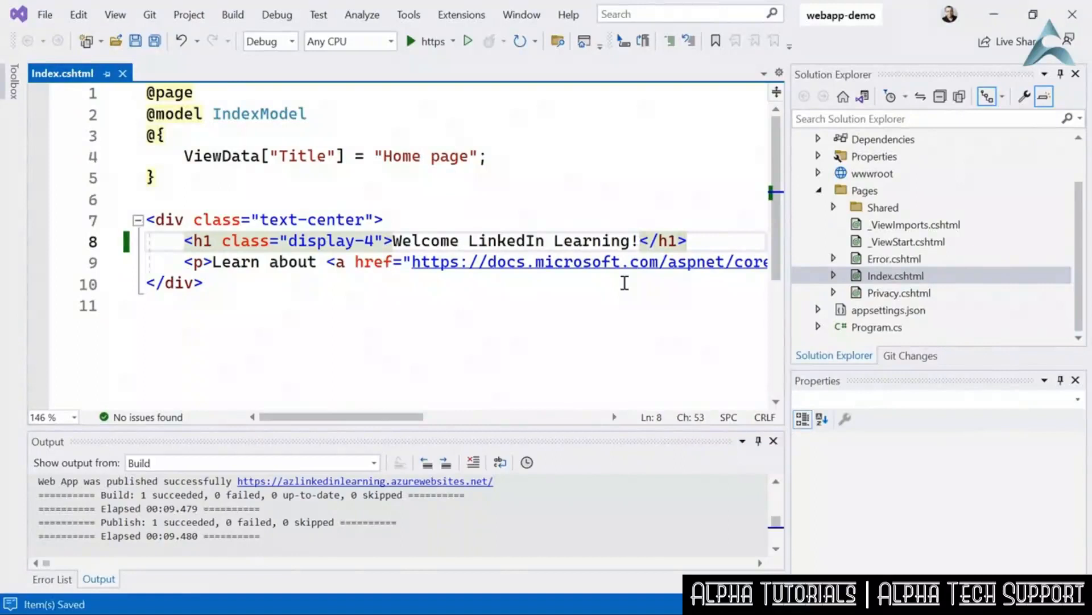
- Start a new publish profile for webapp-demo with Azure as the target and Azure App Service (Windows) as the specific target
{"action": "scroll", "coordinate": [1007, 253], "scroll_direction": "up", "scroll_amount": 1}
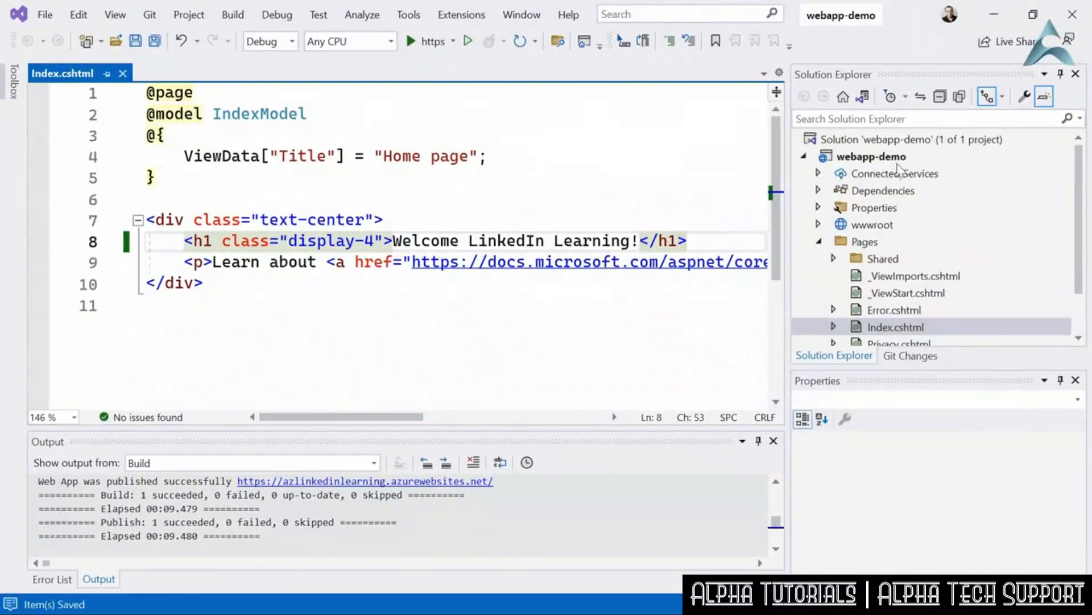
{"action": "right_click", "coordinate": [893, 159]}
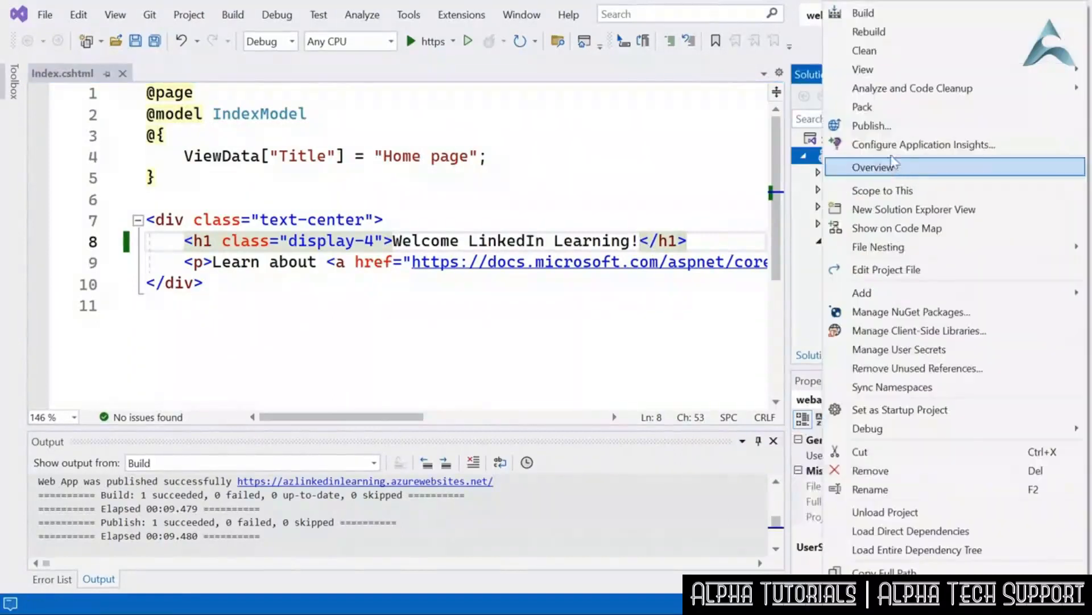
{"action": "left_click", "coordinate": [889, 126]}
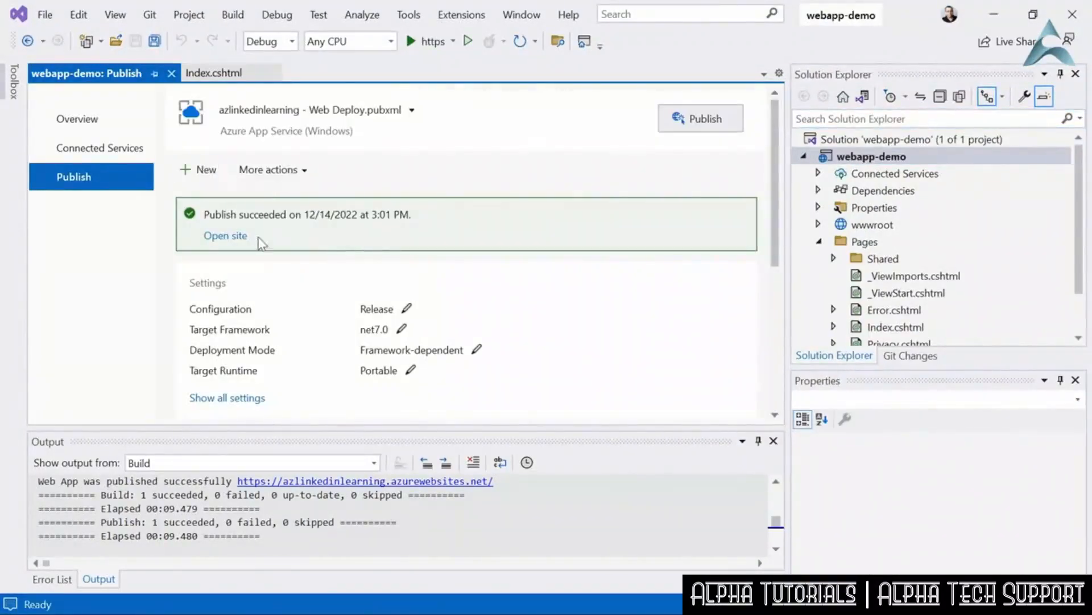
{"action": "left_click", "coordinate": [199, 169]}
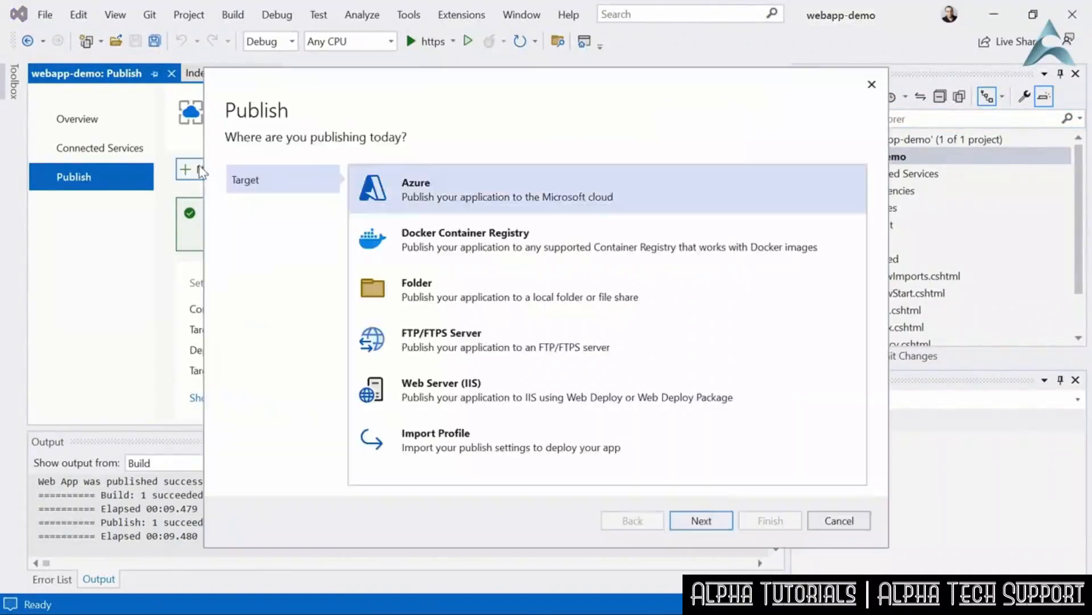
{"action": "double_click", "coordinate": [479, 196]}
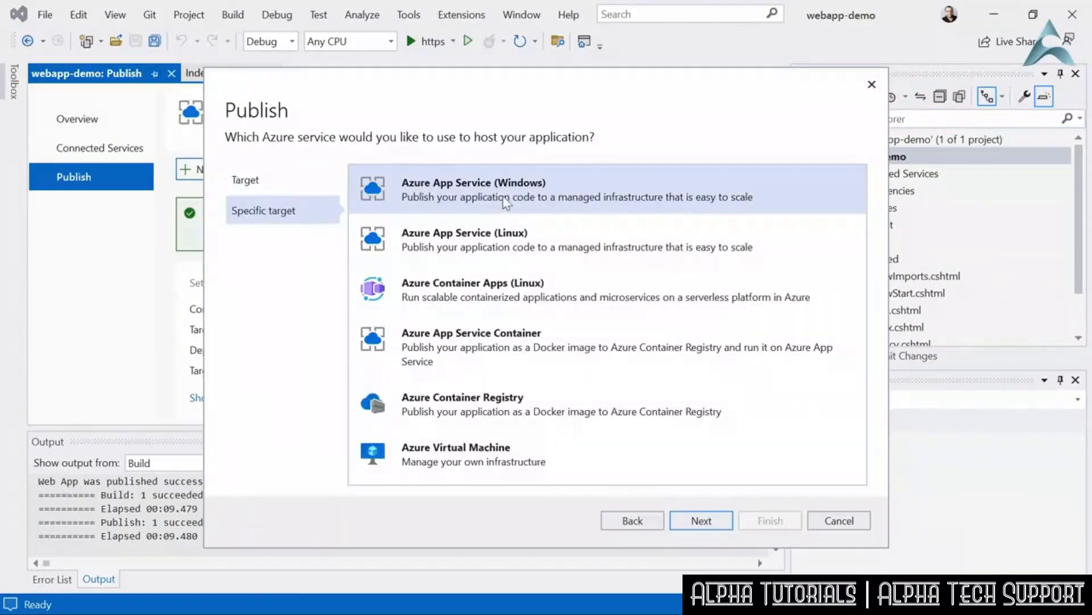
{"action": "double_click", "coordinate": [504, 199]}
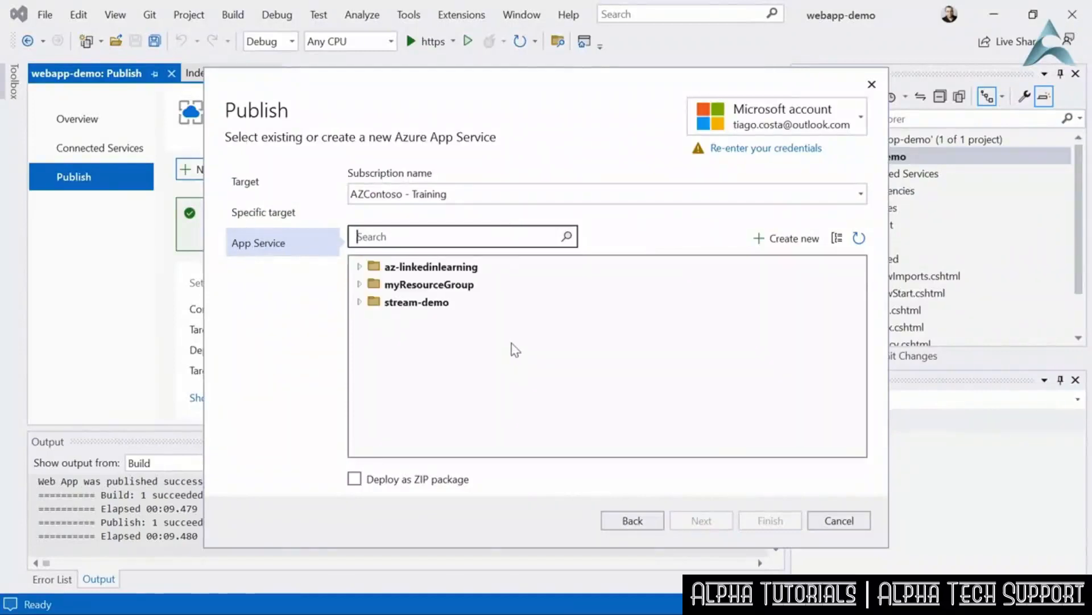
- Create the publish profile for the dev deployment slot of azlinkedinlearning in the az-linkedinlearning resource group
{"action": "left_click", "coordinate": [360, 266]}
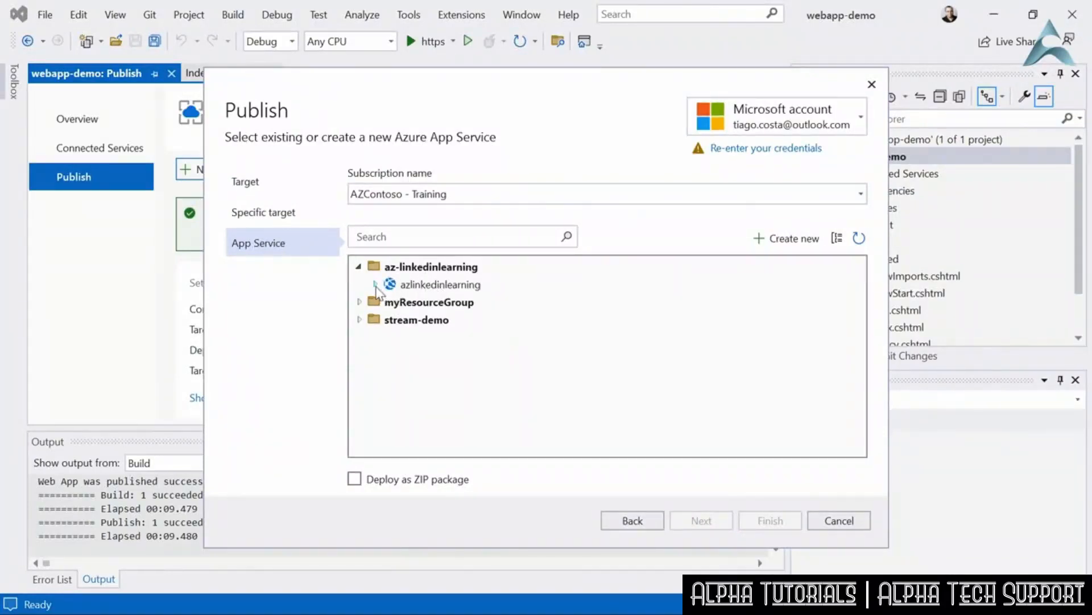
{"action": "left_click", "coordinate": [376, 284]}
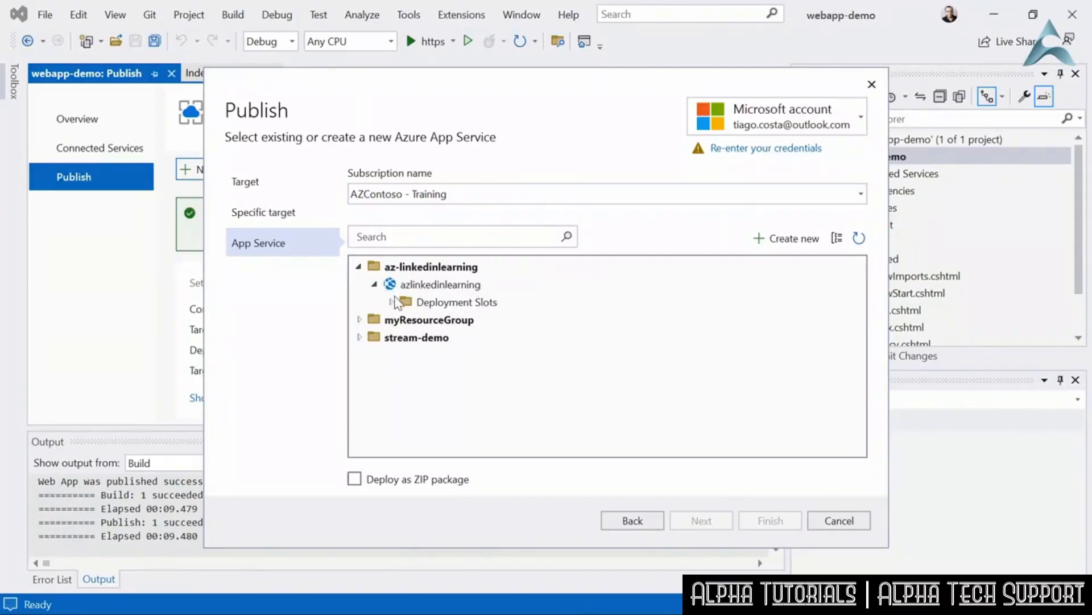
{"action": "left_click", "coordinate": [392, 302]}
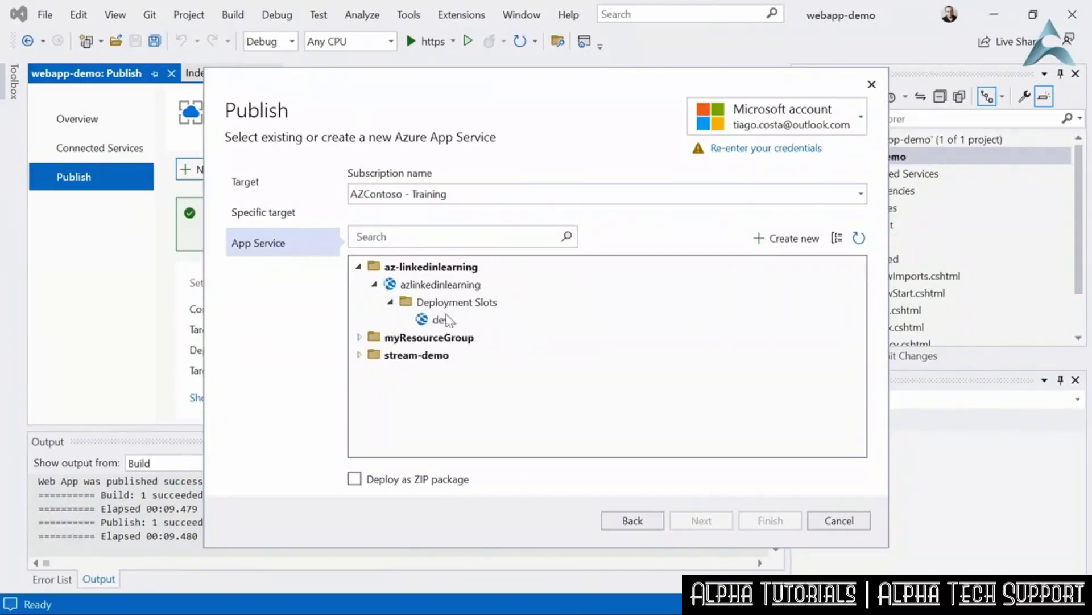
{"action": "left_click", "coordinate": [441, 320]}
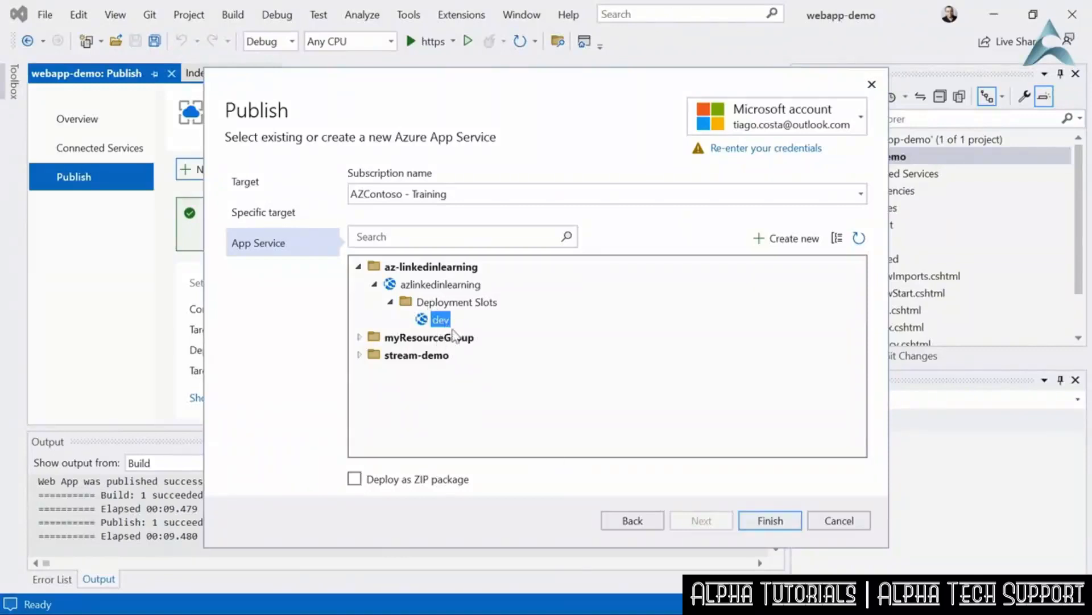
{"action": "left_click", "coordinate": [758, 524]}
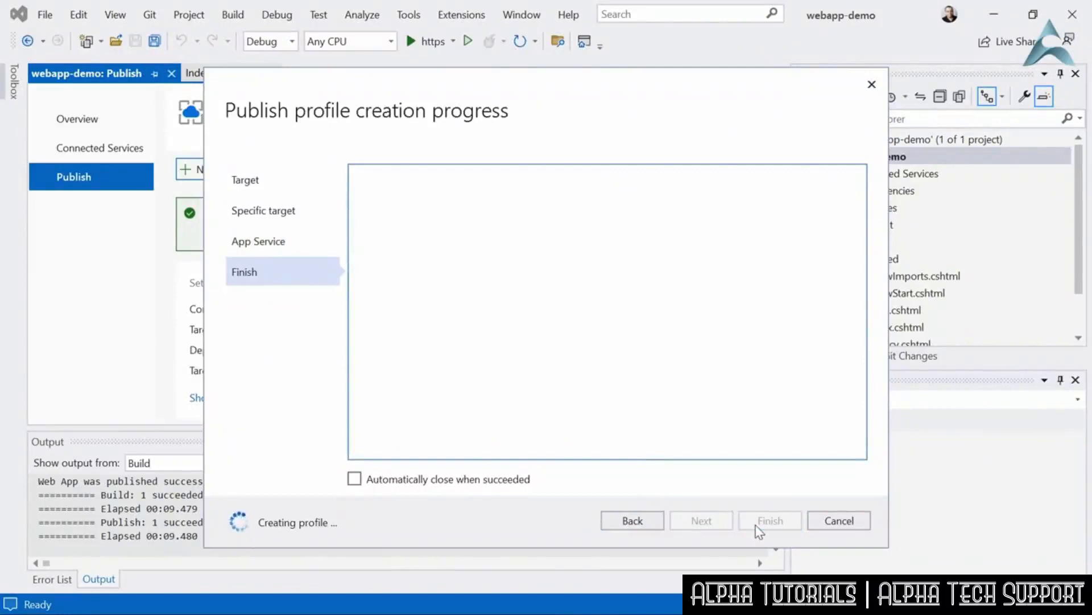
{"action": "left_click", "coordinate": [761, 522]}
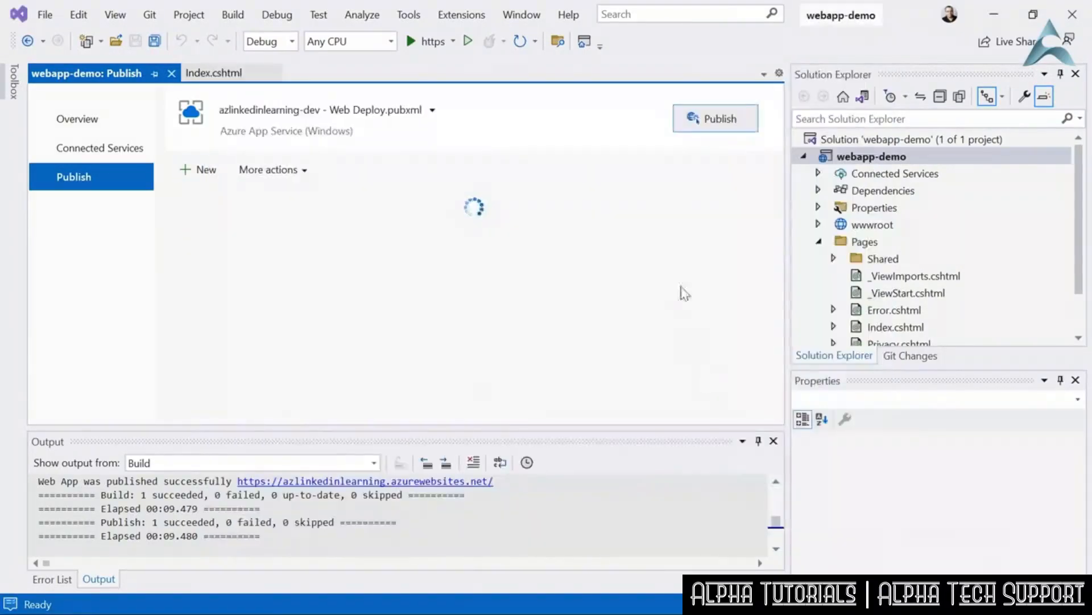
- Publish webapp-demo to the dev slot, and reload the azlinkedinlearning-dev site in the browser to check the deployed content
{"action": "left_click", "coordinate": [719, 124]}
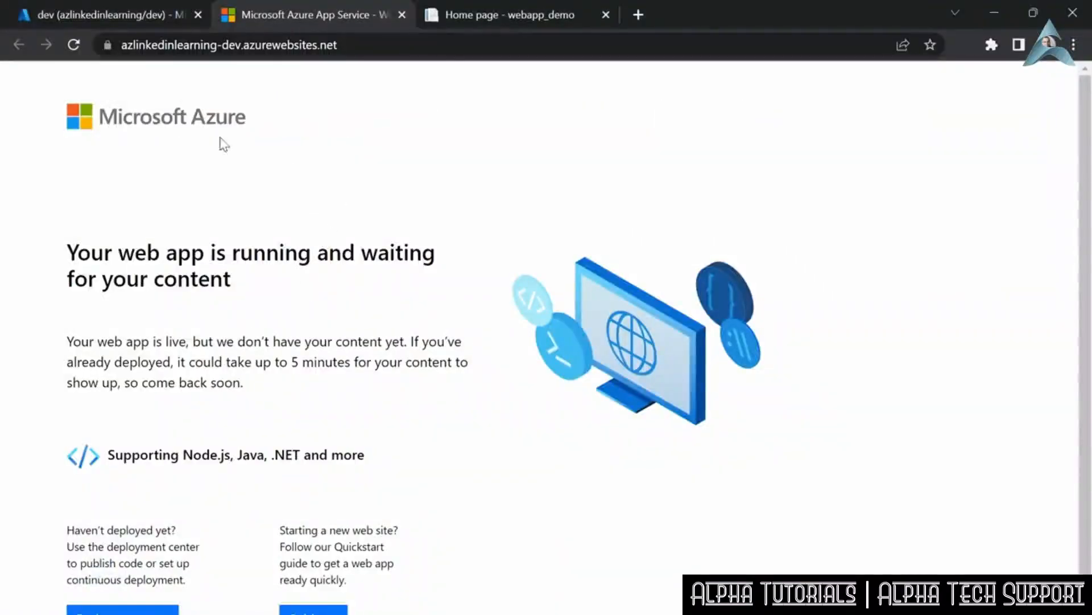
{"action": "left_click", "coordinate": [73, 44]}
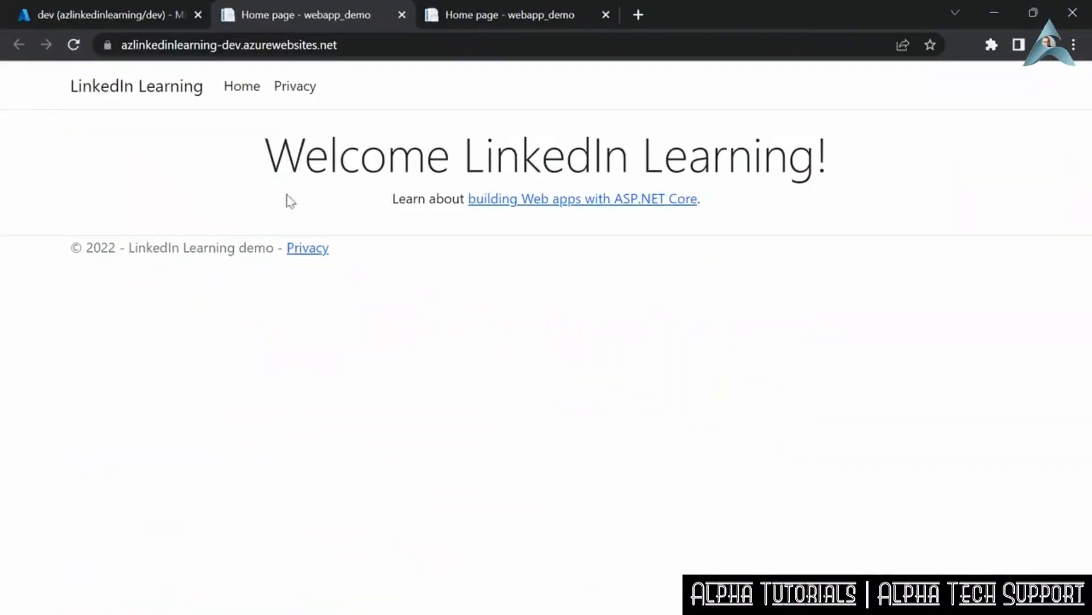
{"action": "left_click", "coordinate": [106, 614]}
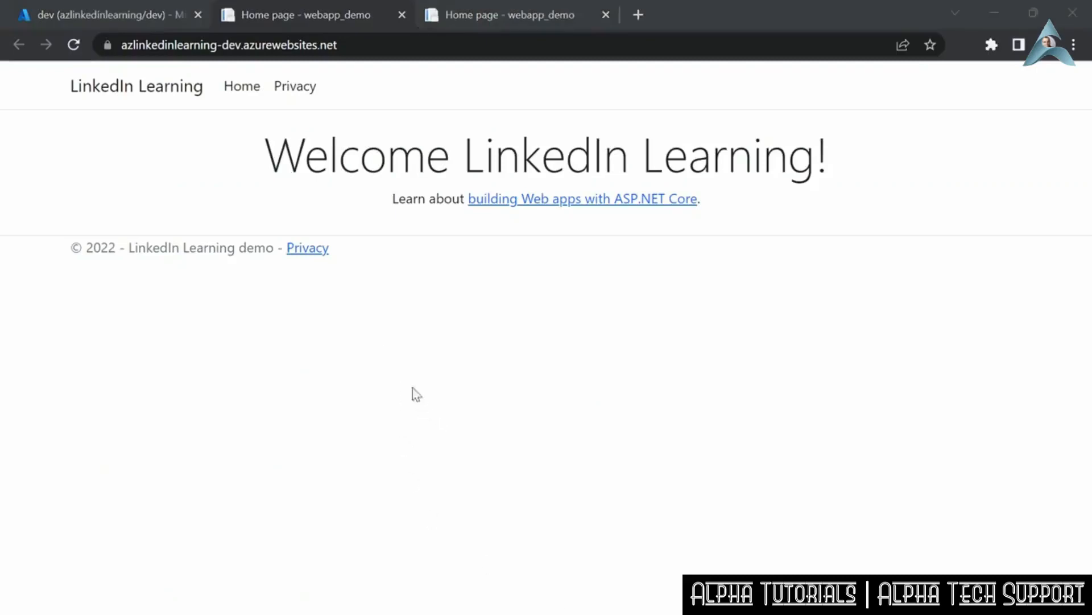
{"action": "left_click", "coordinate": [404, 361]}
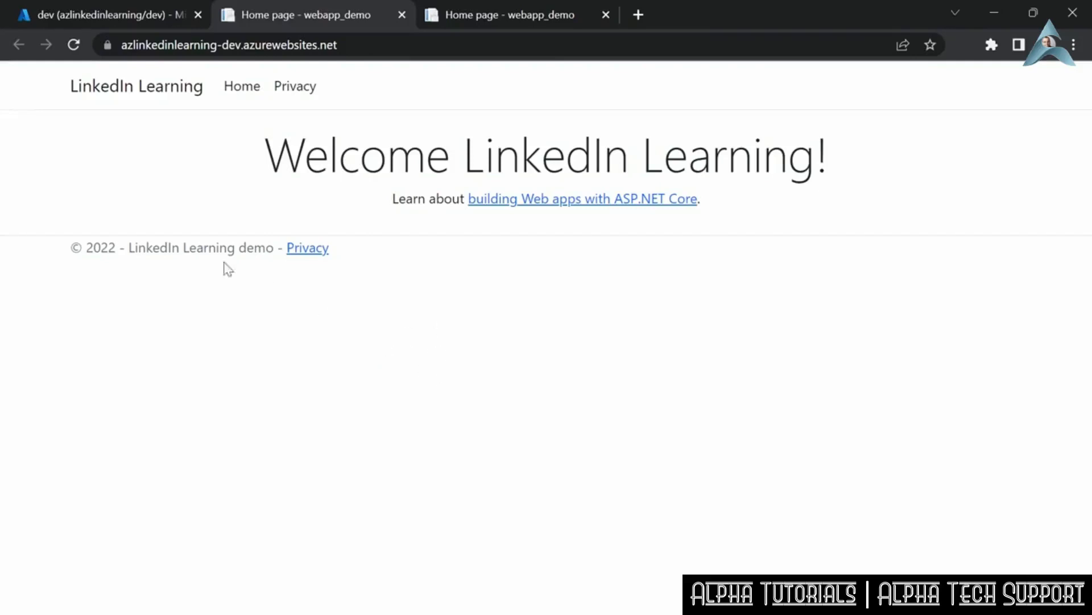
- In the Azure portal, compare the source and target config changes and swap the azlinkedinlearning-dev slot with azlinkedinlearning production
{"action": "left_click", "coordinate": [108, 17]}
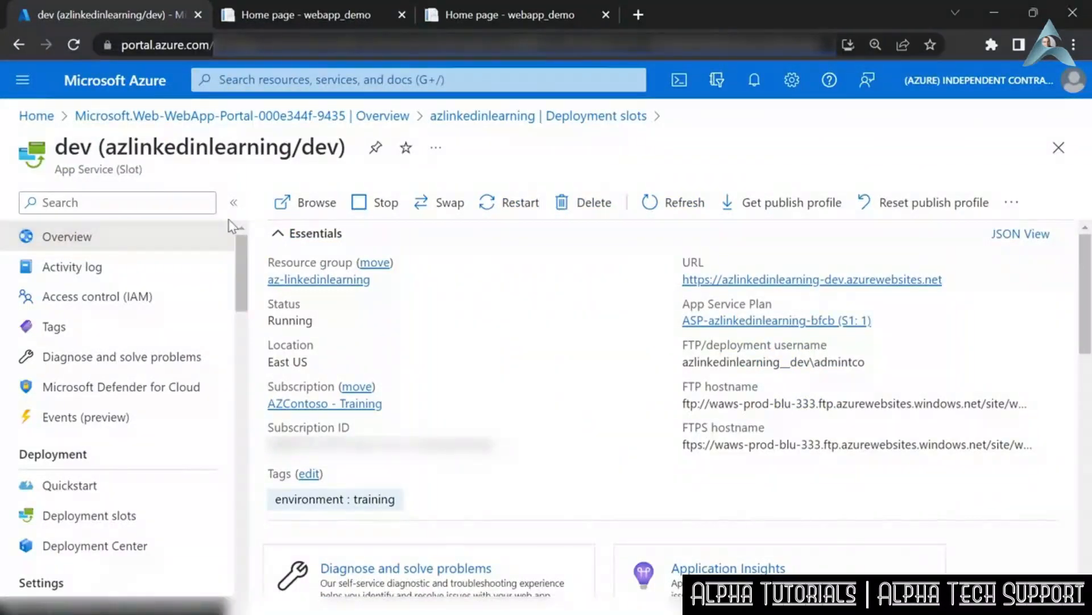
{"action": "left_click", "coordinate": [114, 519]}
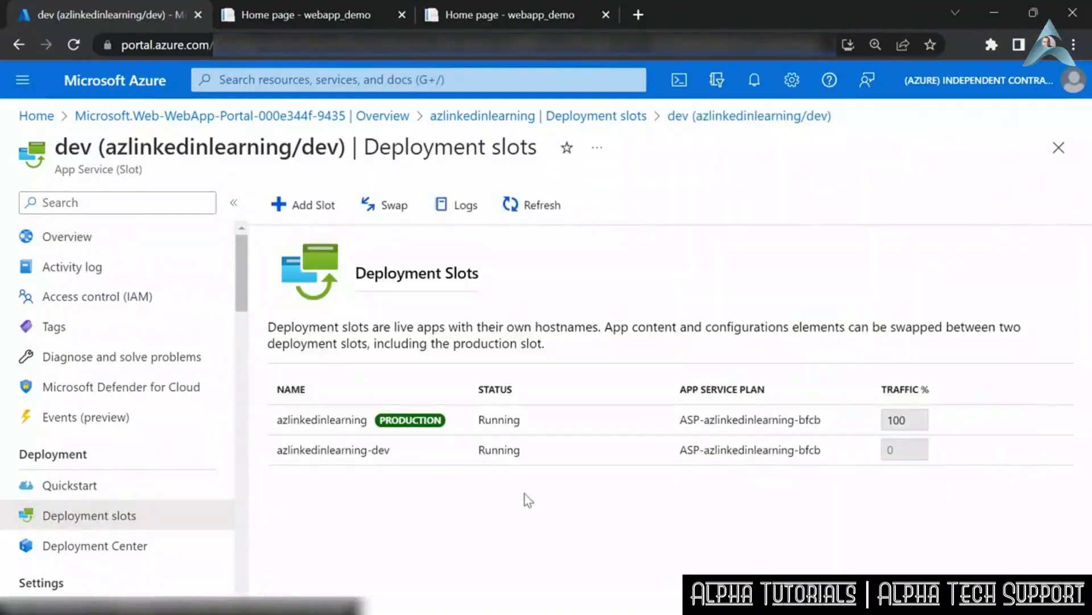
{"action": "left_click", "coordinate": [391, 209]}
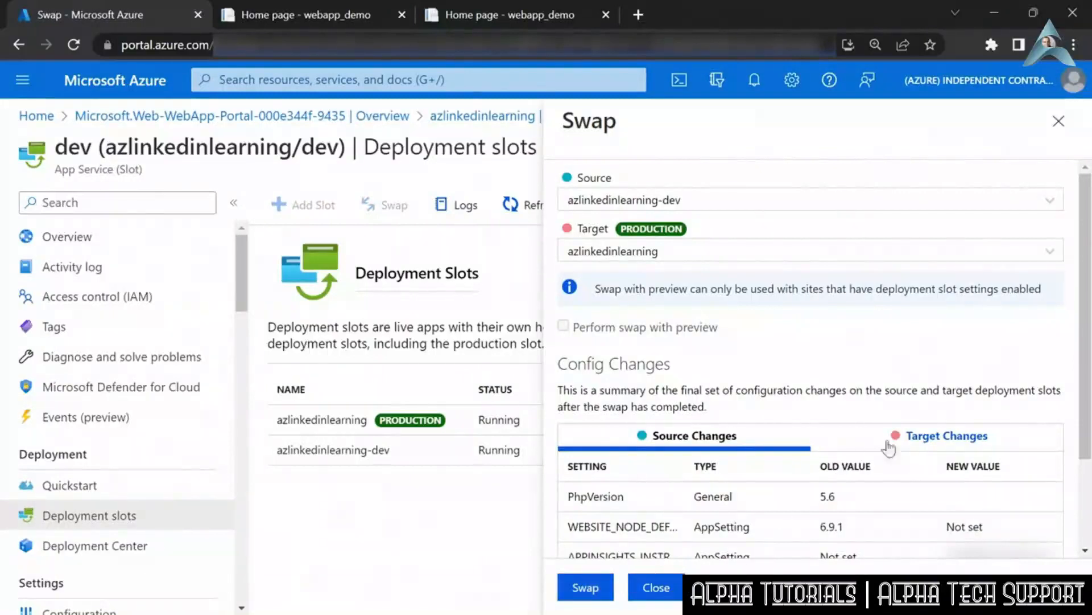
{"action": "scroll", "coordinate": [967, 387], "scroll_direction": "down", "scroll_amount": 2}
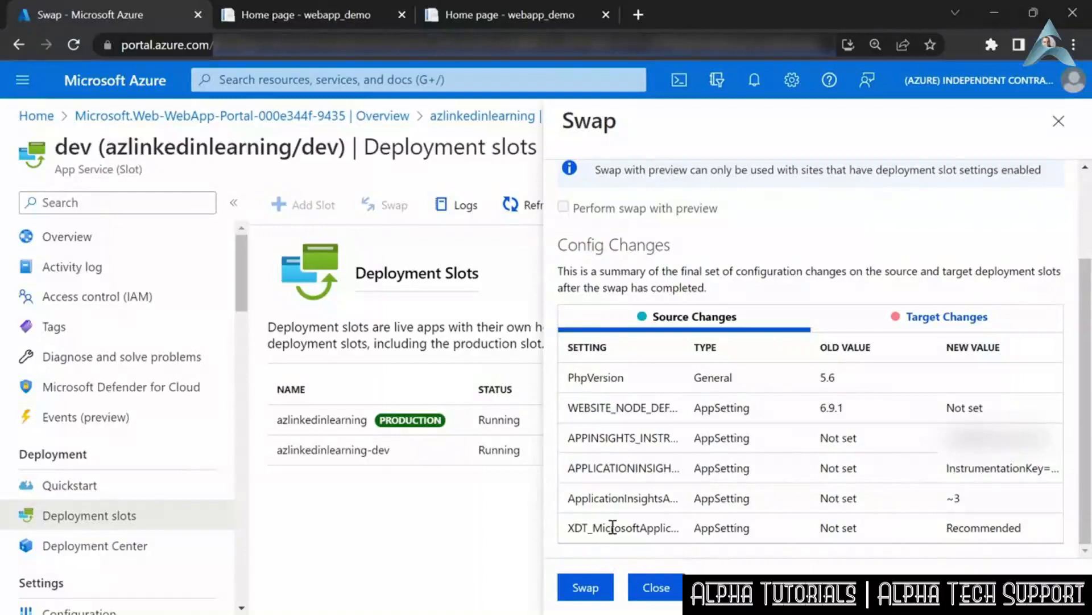
{"action": "left_click", "coordinate": [921, 316]}
{"action": "left_click", "coordinate": [682, 318]}
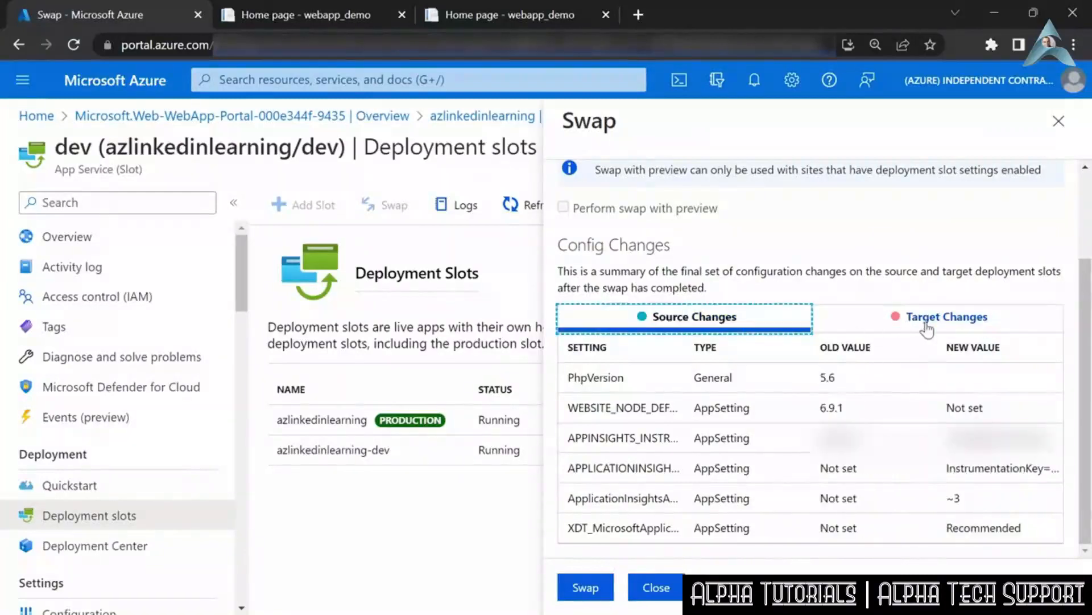
{"action": "left_click", "coordinate": [905, 319]}
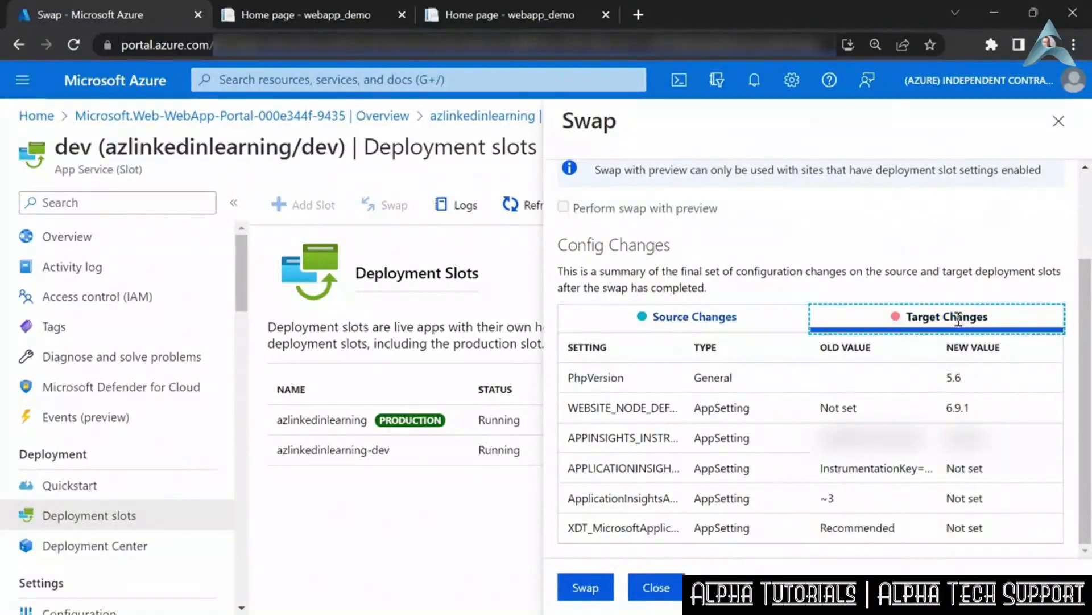
{"action": "left_click", "coordinate": [719, 320]}
{"action": "left_click", "coordinate": [584, 588]}
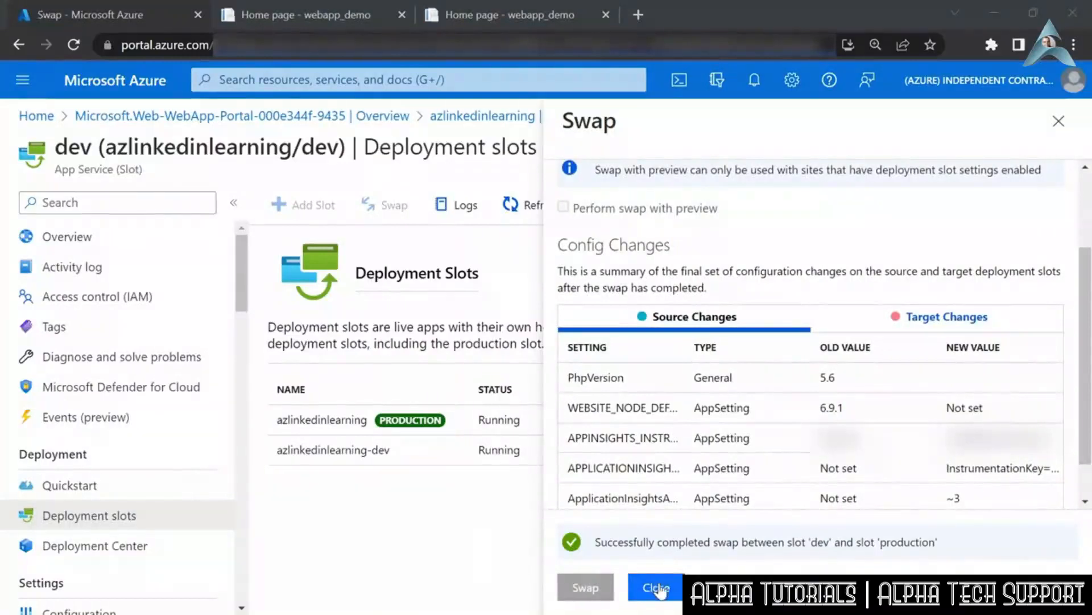
{"action": "left_click", "coordinate": [656, 587]}
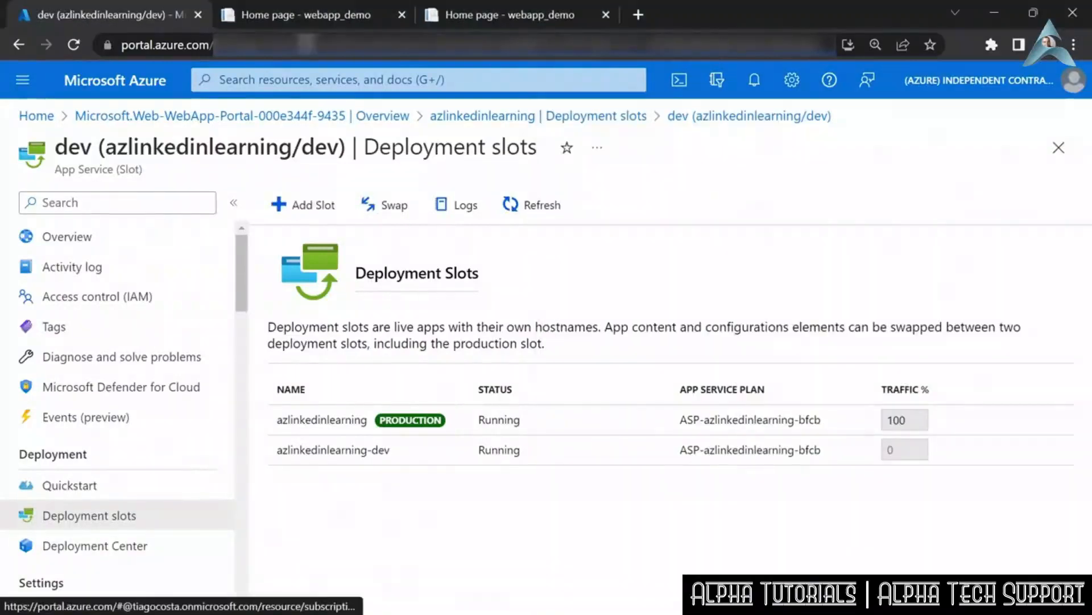
- Reload the azlinkedinlearning production site and the azlinkedinlearning-dev site to check the swapped content
{"action": "left_click", "coordinate": [476, 15]}
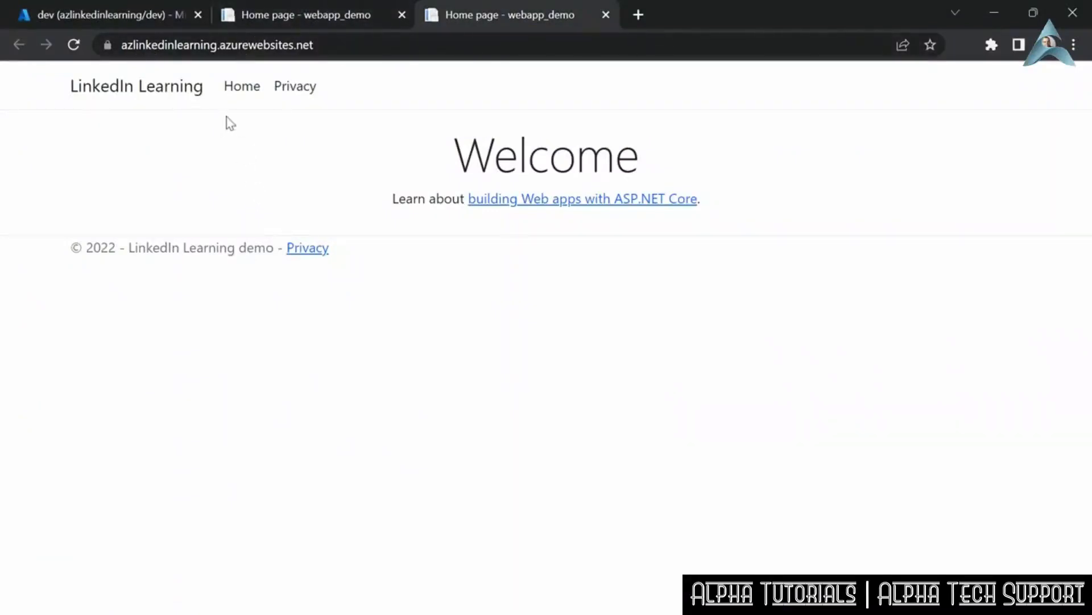
{"action": "left_click", "coordinate": [73, 45]}
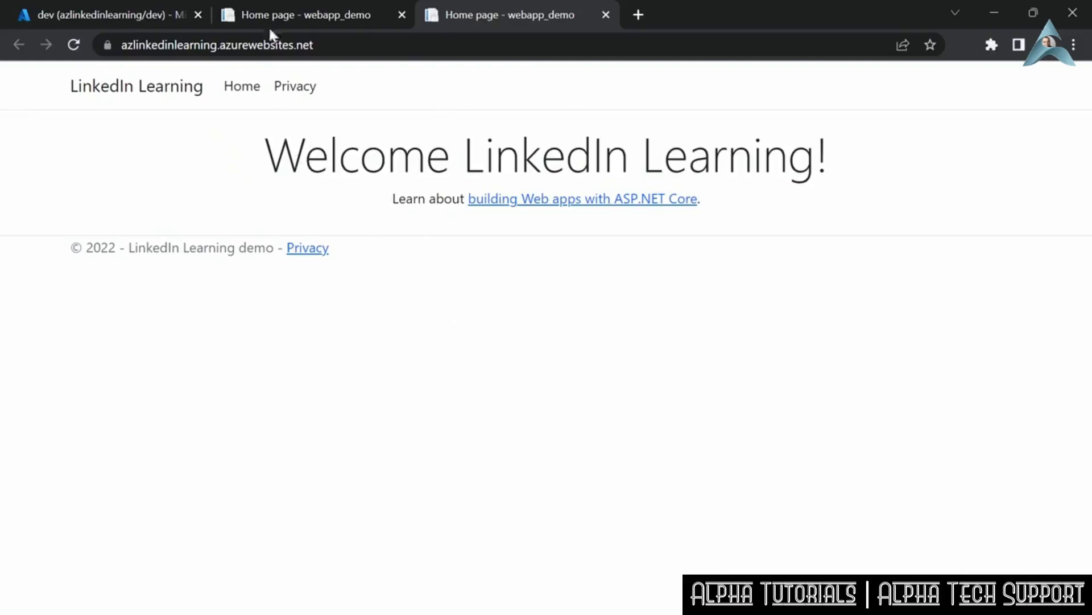
{"action": "left_click", "coordinate": [269, 9]}
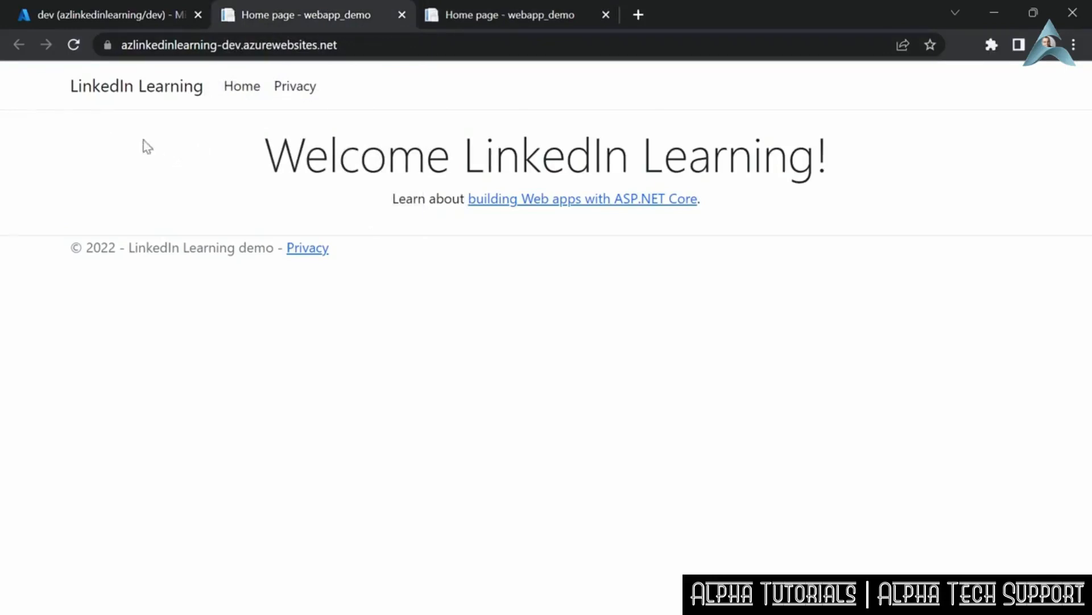
{"action": "left_click", "coordinate": [73, 45]}
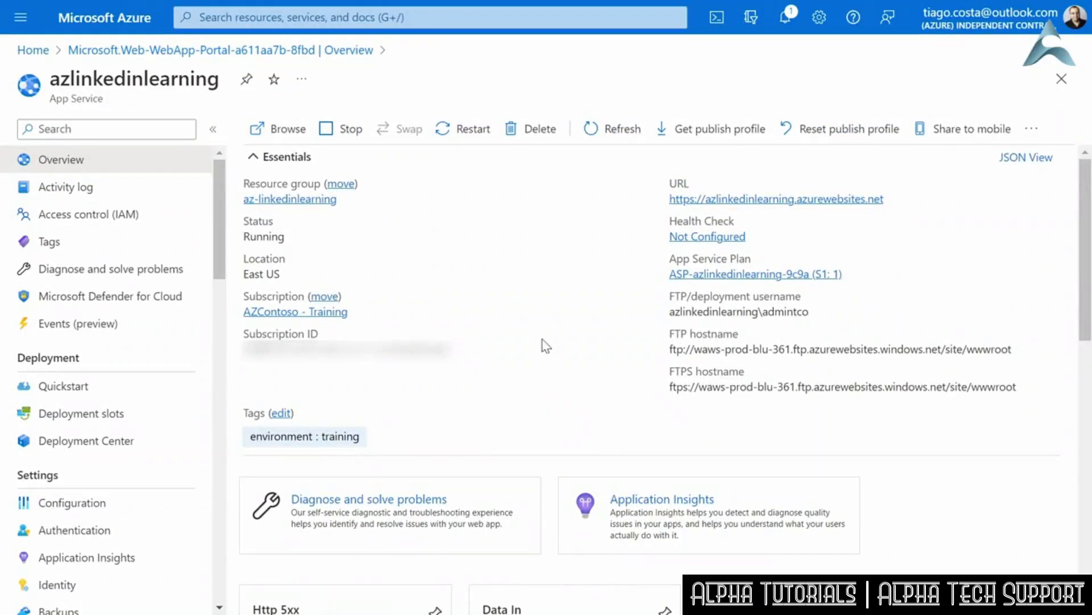
- Browse the azlinkedinlearning web app, and start a new Azure DevOps pipeline from its Azure Repos Git repository, azlinkedinlearning
{"action": "left_click", "coordinate": [291, 131]}
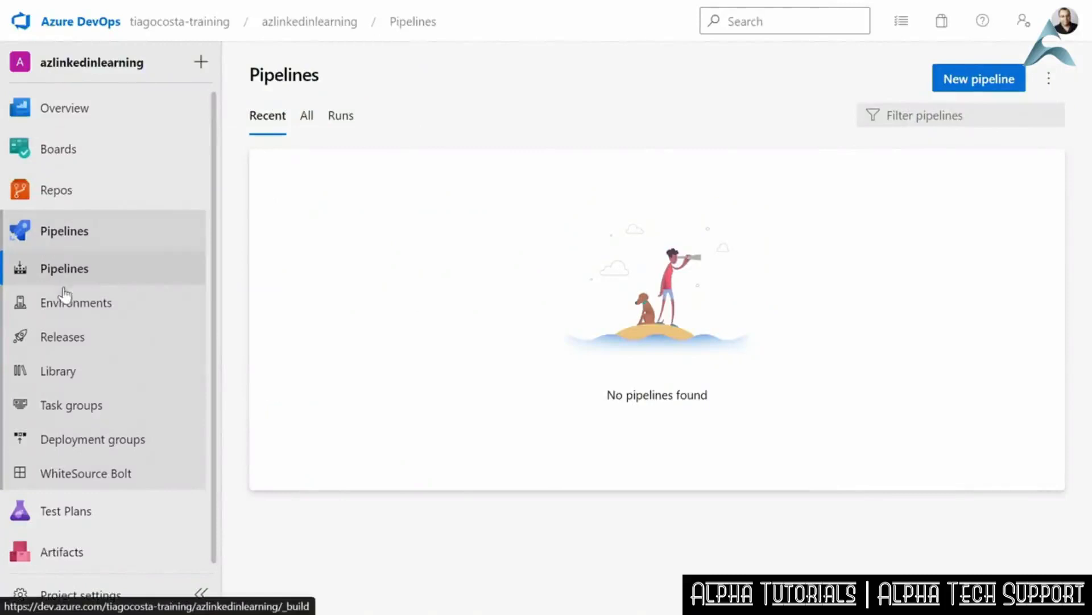
{"action": "left_click", "coordinate": [182, 193]}
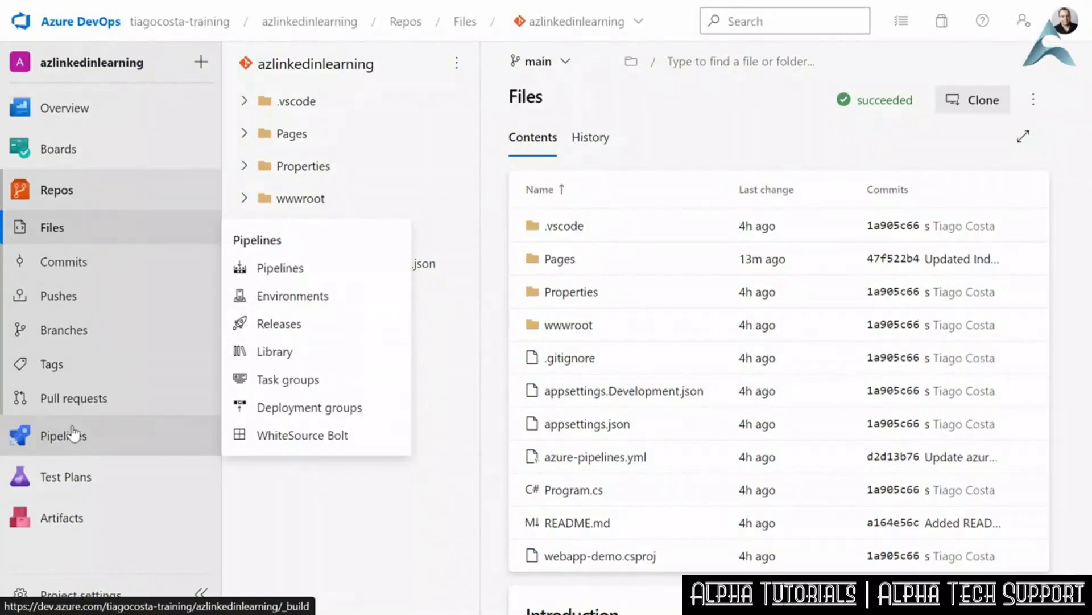
{"action": "left_click", "coordinate": [72, 434]}
{"action": "left_click", "coordinate": [634, 449]}
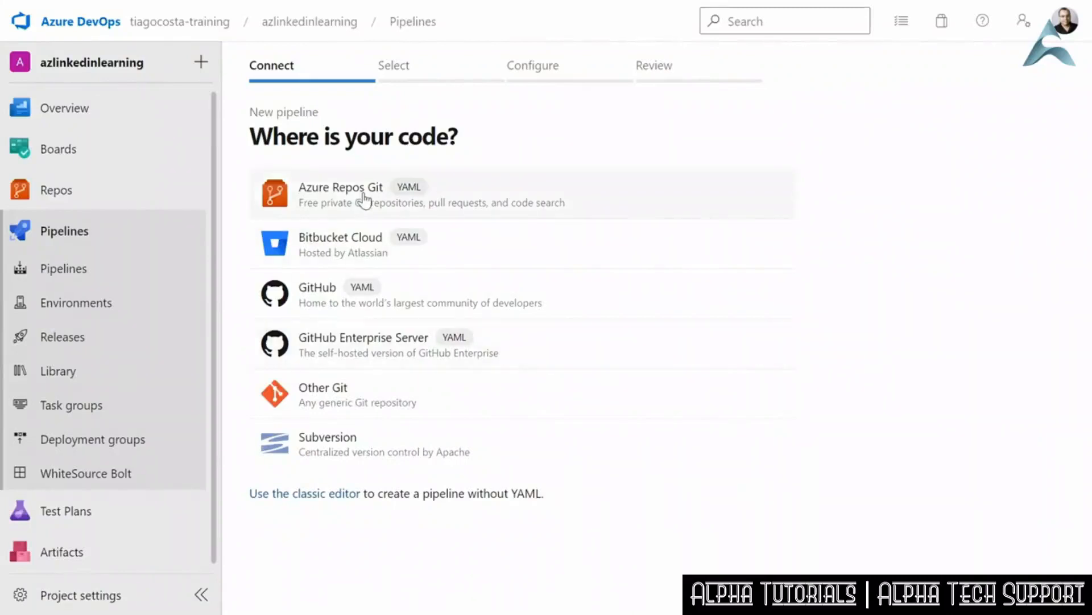
{"action": "left_click", "coordinate": [575, 211]}
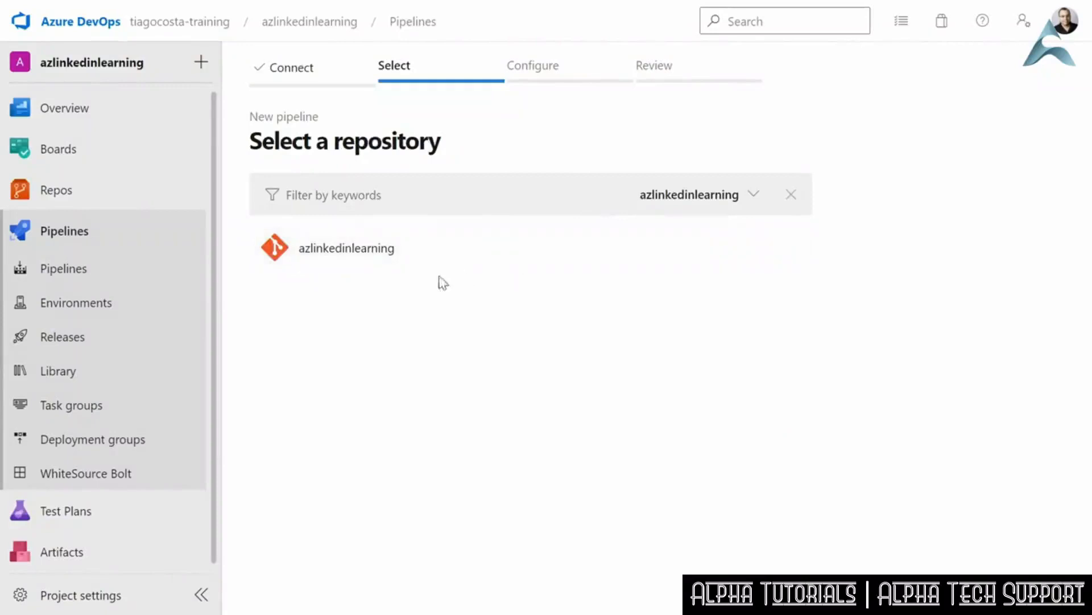
{"action": "left_click", "coordinate": [379, 251]}
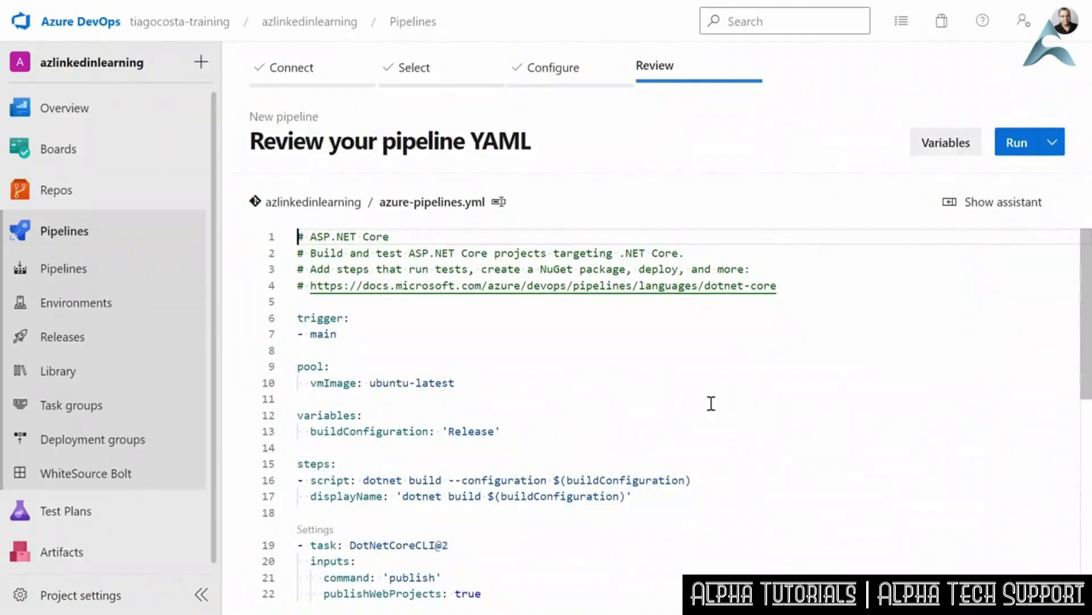
- Review the DotNetCoreCLI@2 publish task and the AzureRmWebAppDeployment@4 task in azure-pipelines.yml
{"action": "scroll", "coordinate": [510, 333], "scroll_direction": "down", "scroll_amount": 2}
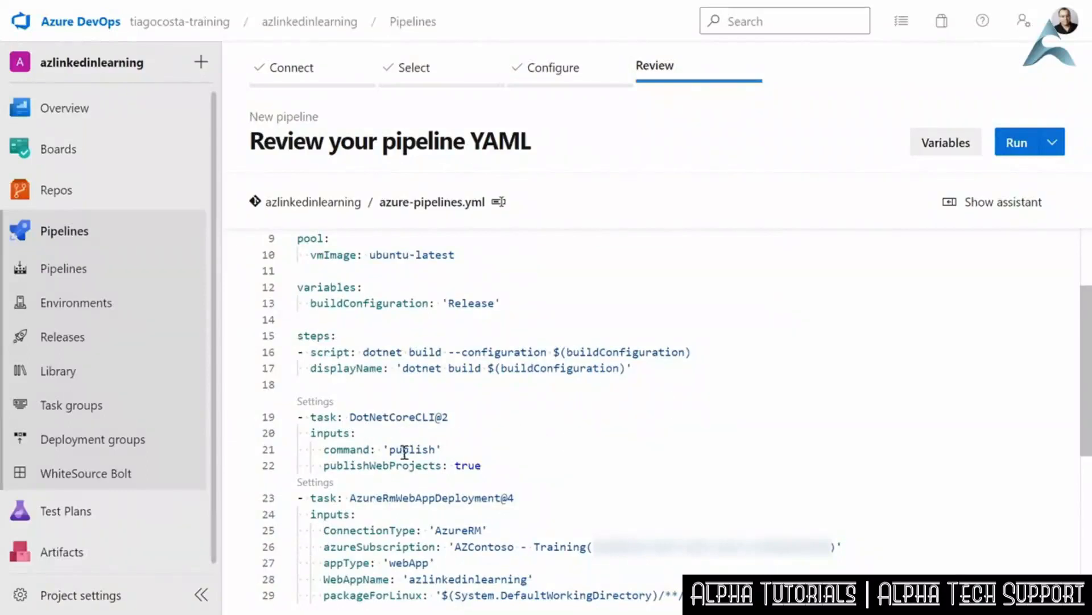
{"action": "left_click_drag", "start_coordinate": [320, 417], "coordinate": [488, 446]}
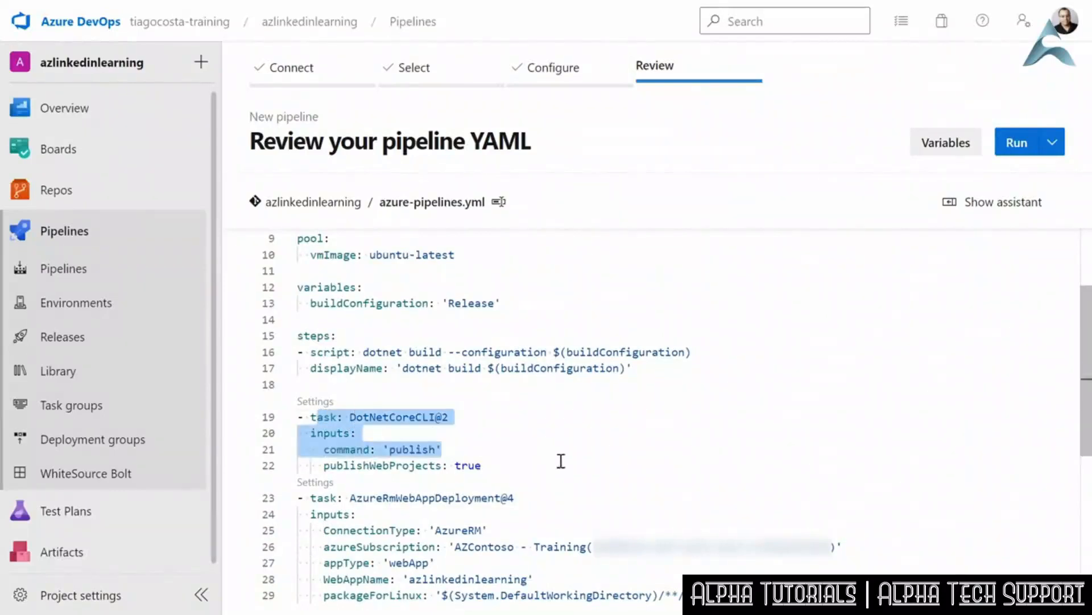
{"action": "left_click", "coordinate": [563, 464]}
{"action": "scroll", "coordinate": [563, 463], "scroll_direction": "down", "scroll_amount": 3}
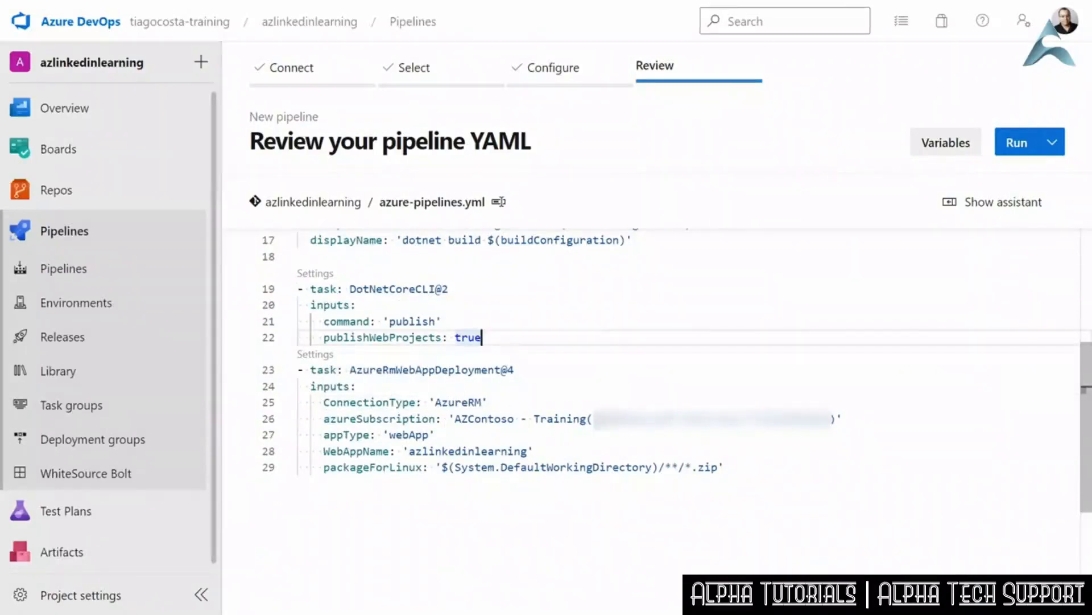
{"action": "left_click", "coordinate": [552, 387]}
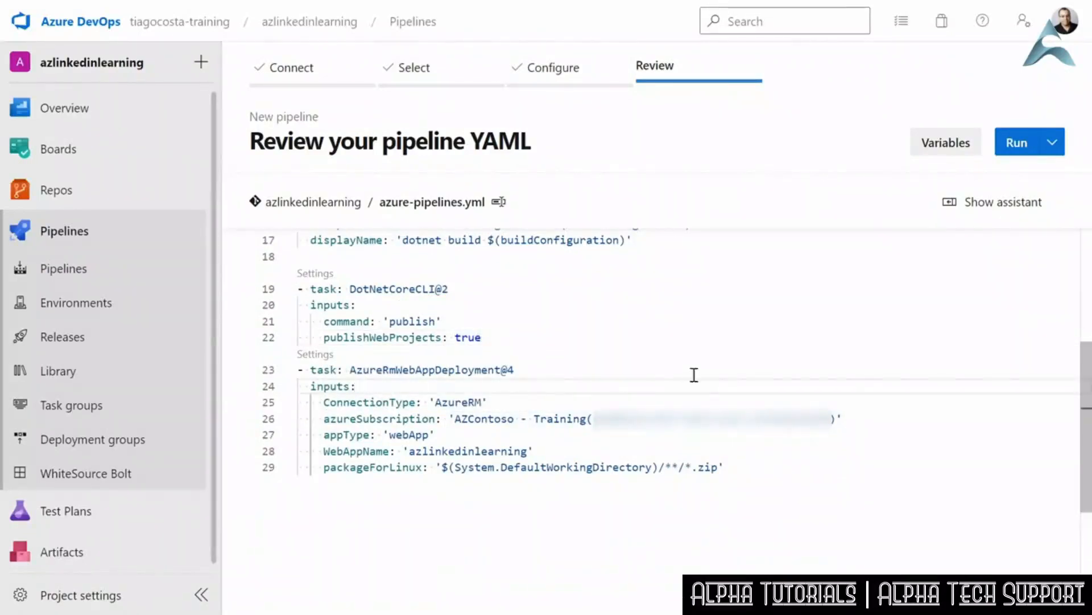
- Examine the settings of the AzureRmWebAppDeployment@4 task, and close them together with the task assistant
{"action": "left_click", "coordinate": [314, 355]}
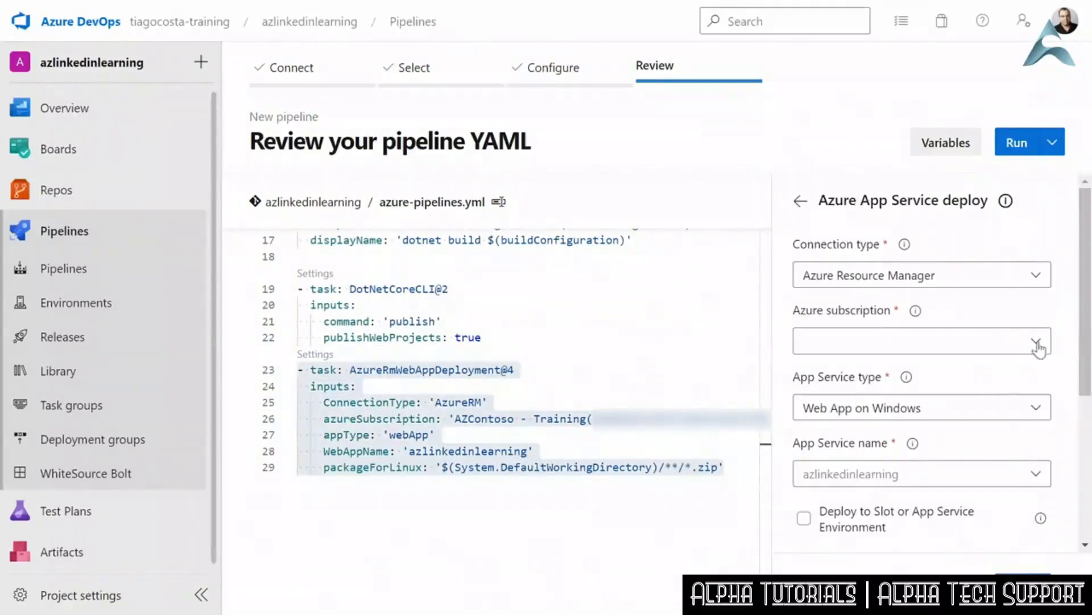
{"action": "scroll", "coordinate": [1088, 373], "scroll_direction": "down", "scroll_amount": 1}
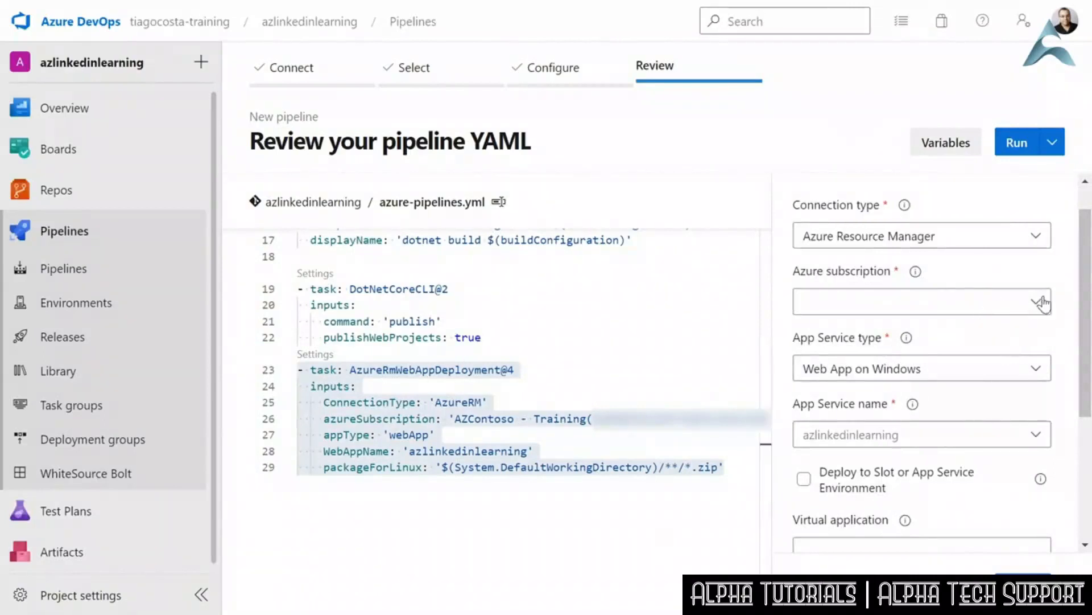
{"action": "scroll", "coordinate": [1077, 322], "scroll_direction": "down", "scroll_amount": 3}
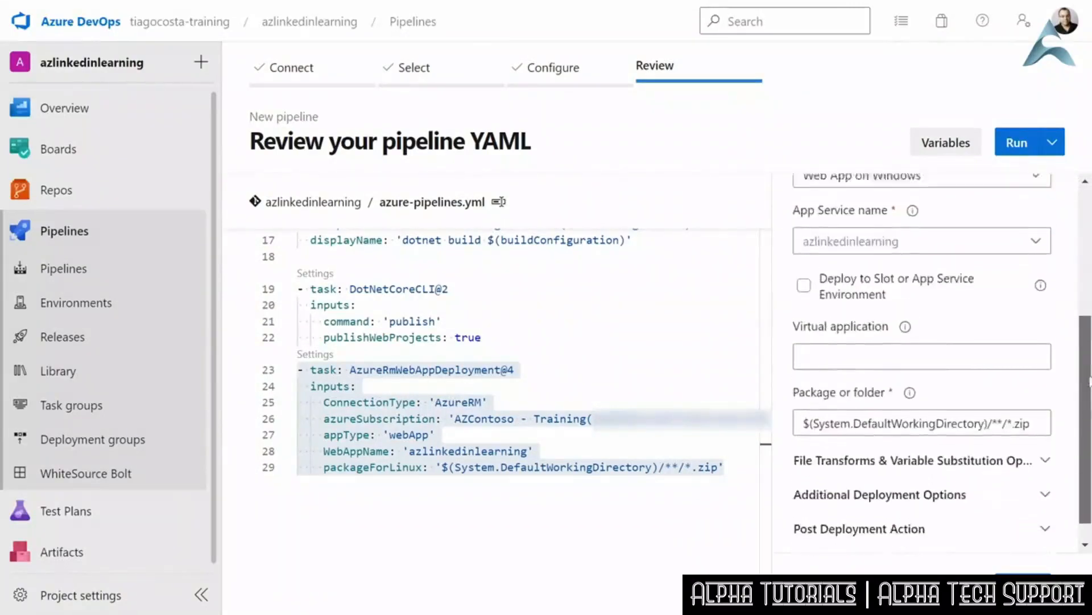
{"action": "scroll", "coordinate": [967, 319], "scroll_direction": "up", "scroll_amount": 4}
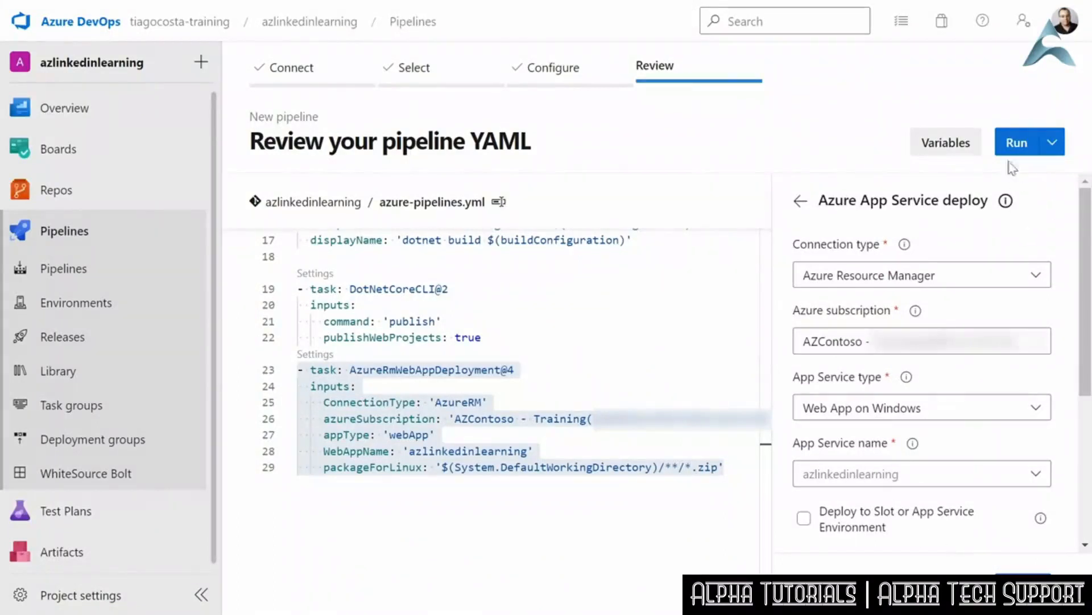
{"action": "left_click", "coordinate": [800, 201]}
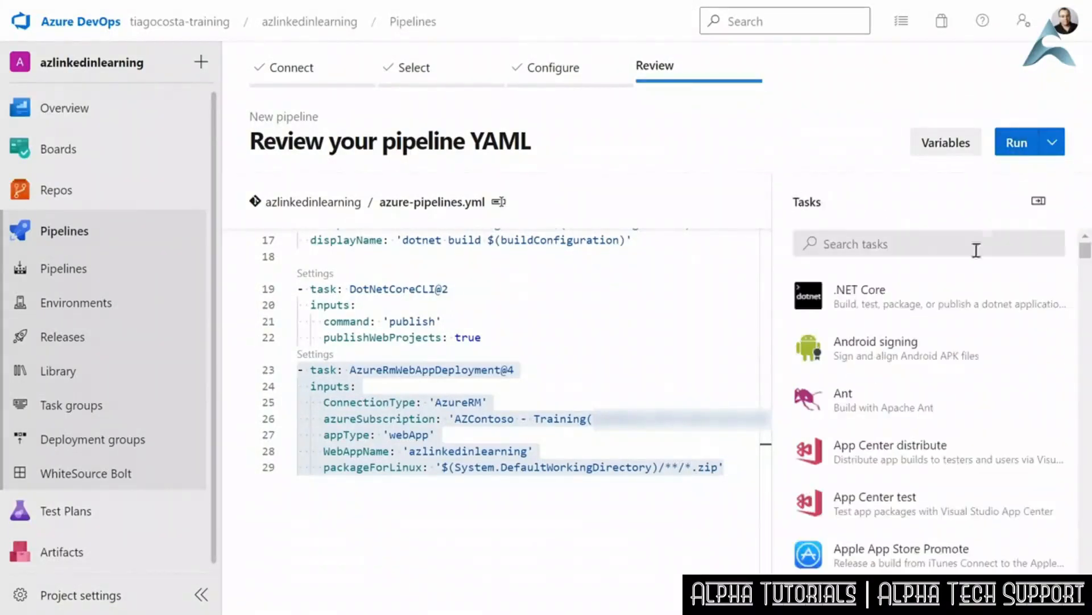
{"action": "left_click", "coordinate": [1039, 201]}
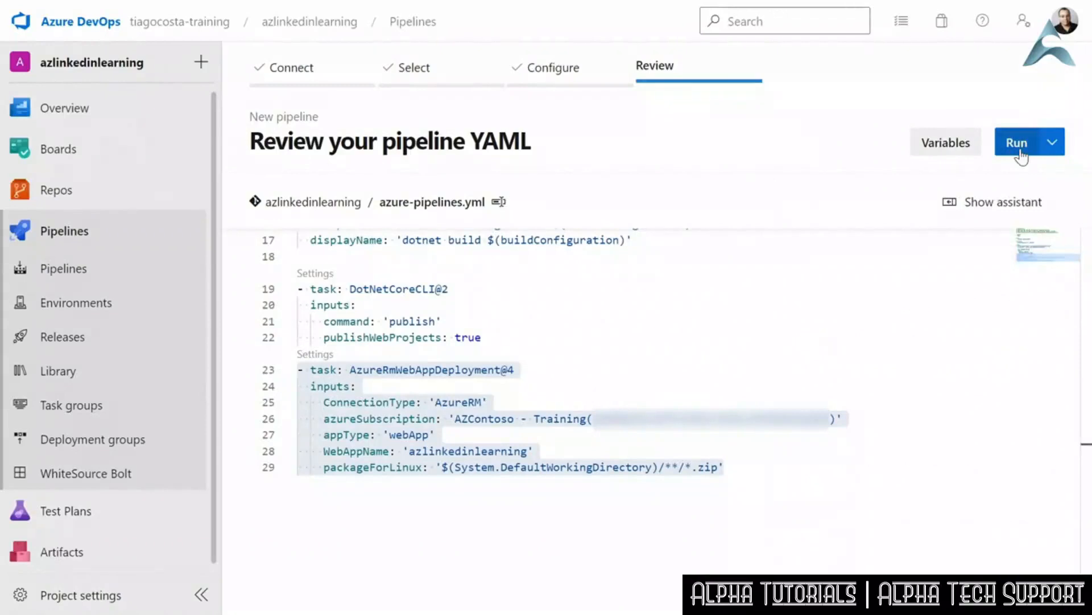
- Run the pipeline and permit its job to use the AZContoso - Training service connection
{"action": "left_click", "coordinate": [1021, 154]}
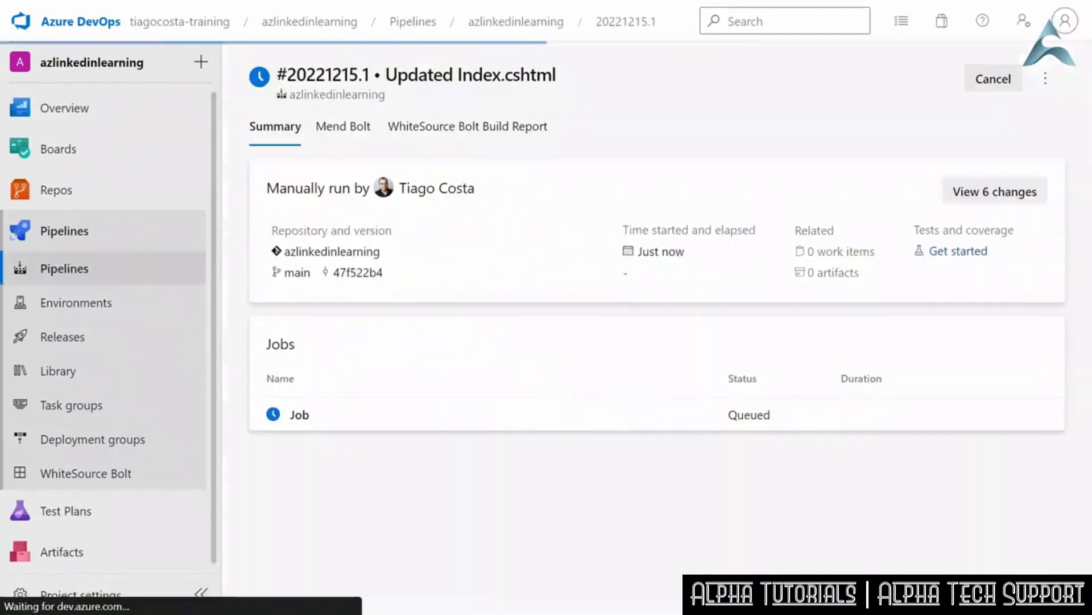
{"action": "left_click", "coordinate": [304, 416]}
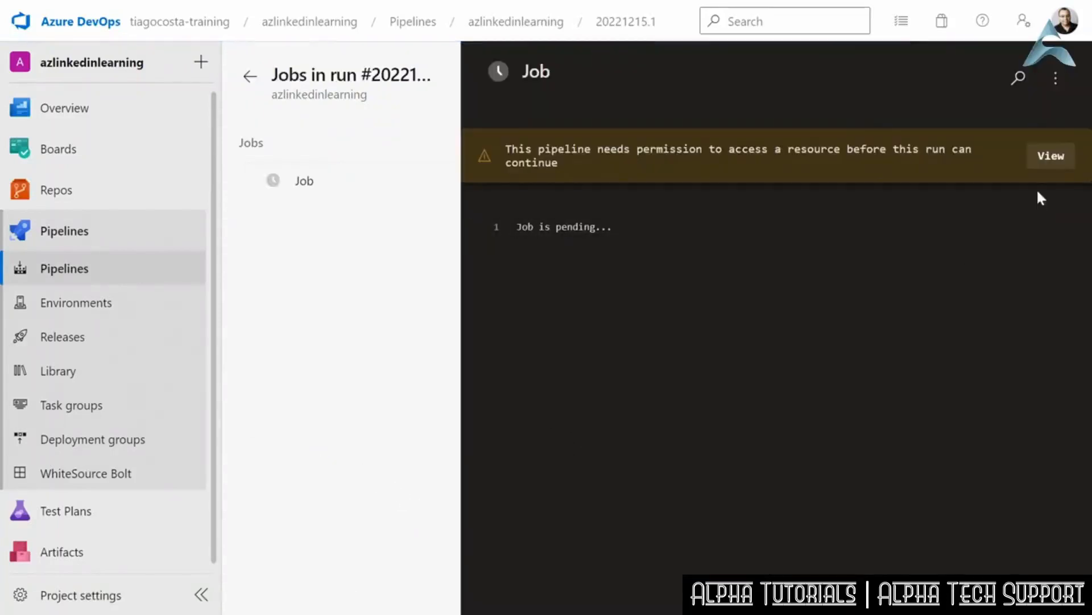
{"action": "left_click", "coordinate": [1050, 155]}
{"action": "left_click", "coordinate": [1026, 115]}
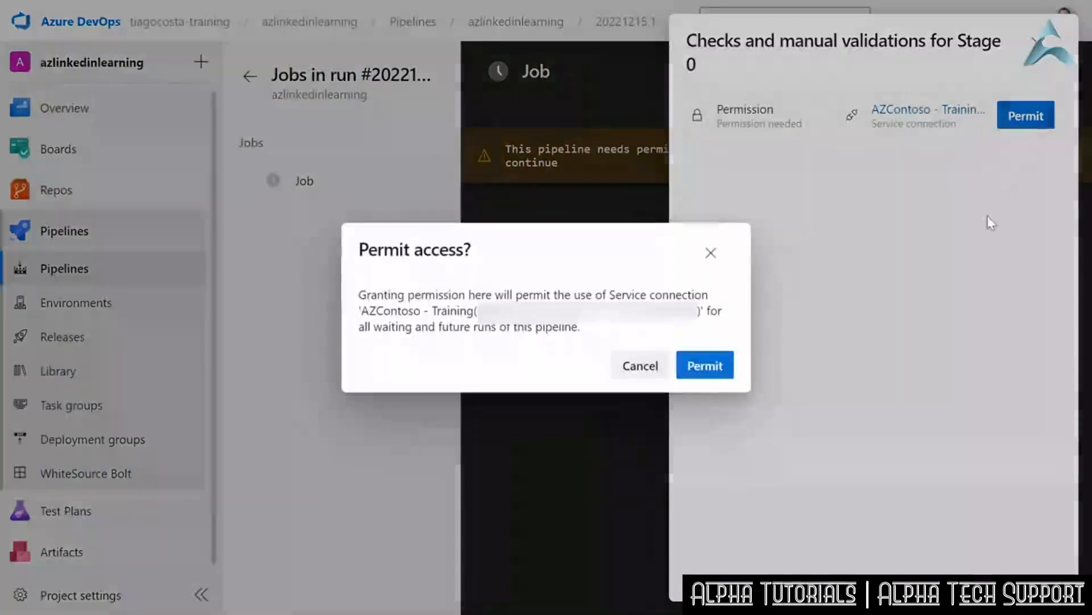
{"action": "left_click", "coordinate": [706, 365]}
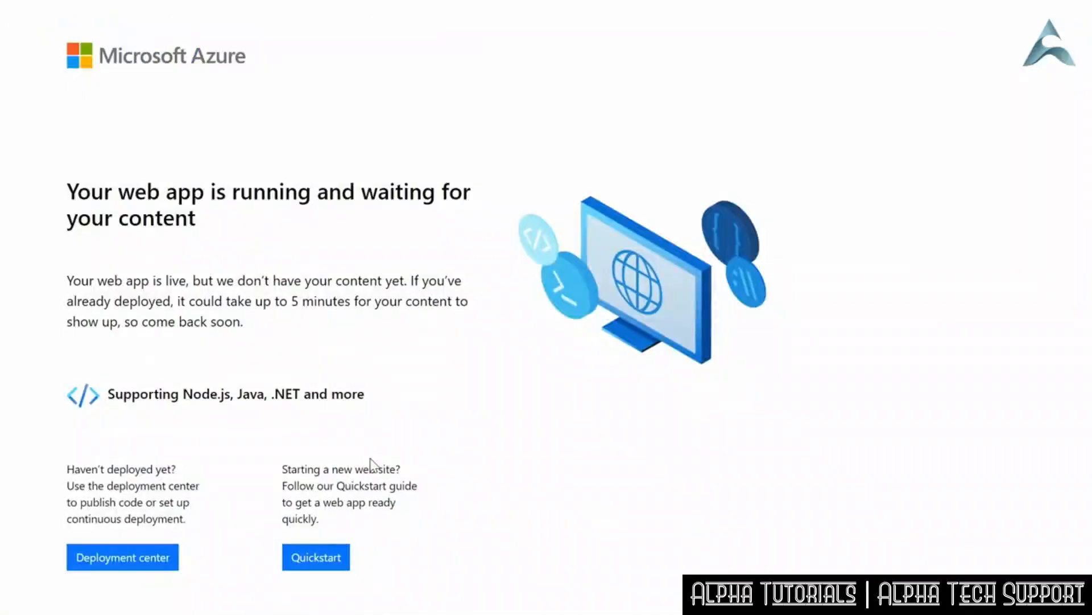
- Switch to the Azure portal and open the Deployment Center of the azlinkedinlearning App Service
{"action": "right_click", "coordinate": [314, 114]}
{"action": "left_click", "coordinate": [388, 190]}
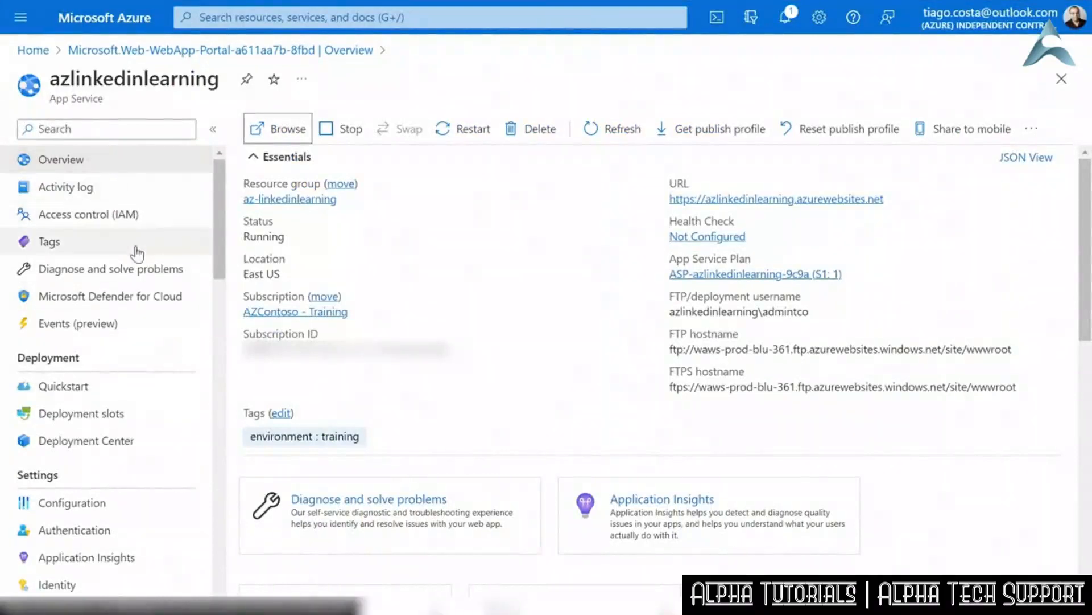
{"action": "left_click", "coordinate": [92, 441]}
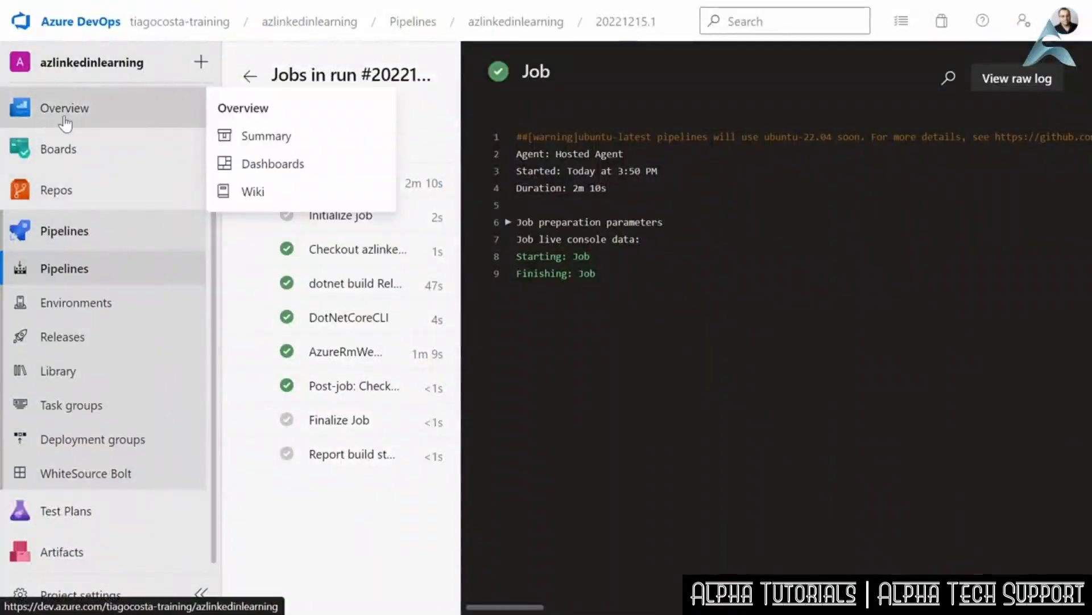
- Open Pages/Index.cshtml from the azlinkedinlearning repository in Azure Repos for editing
{"action": "left_click", "coordinate": [75, 231]}
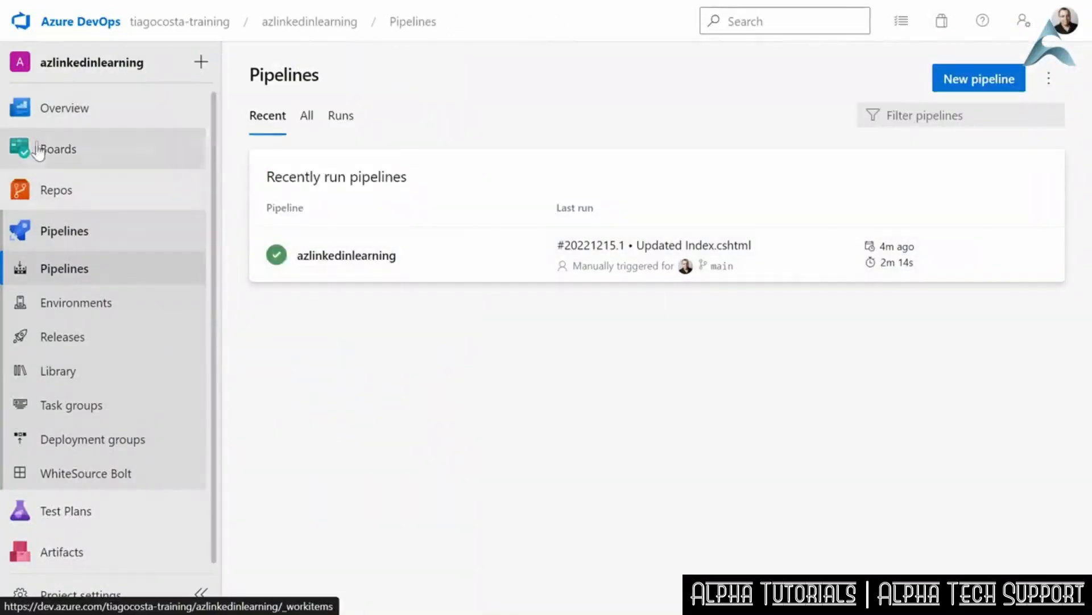
{"action": "left_click", "coordinate": [57, 190]}
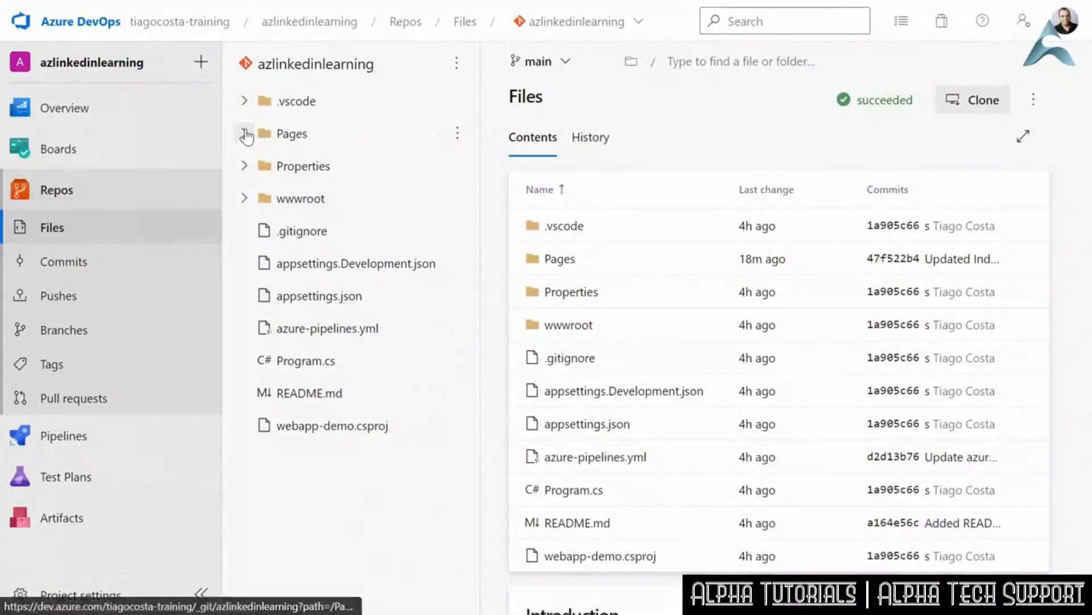
{"action": "left_click", "coordinate": [245, 135]}
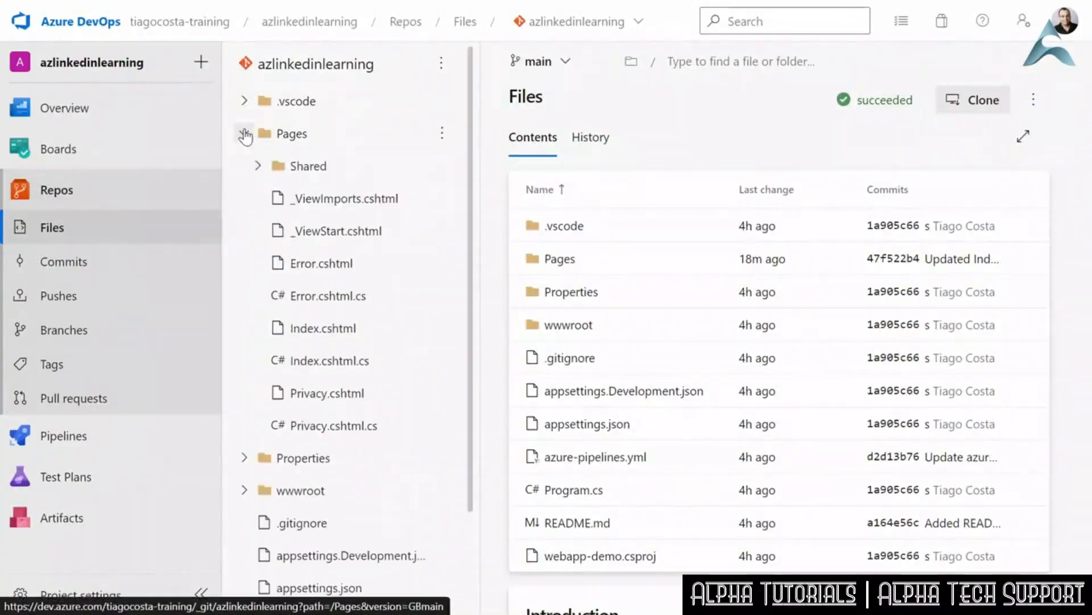
{"action": "left_click", "coordinate": [306, 329]}
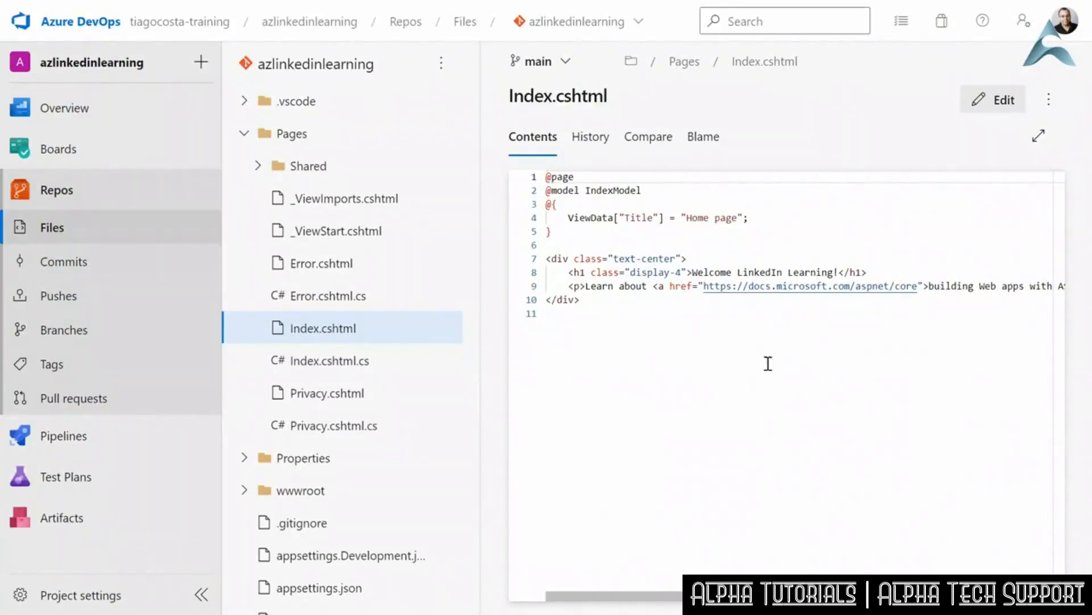
{"action": "left_click", "coordinate": [987, 100]}
- Insert the line <h2>Azure DevOps change...</h2> below the h1 heading in Index.cshtml and commit the change
{"action": "left_click", "coordinate": [874, 269]}
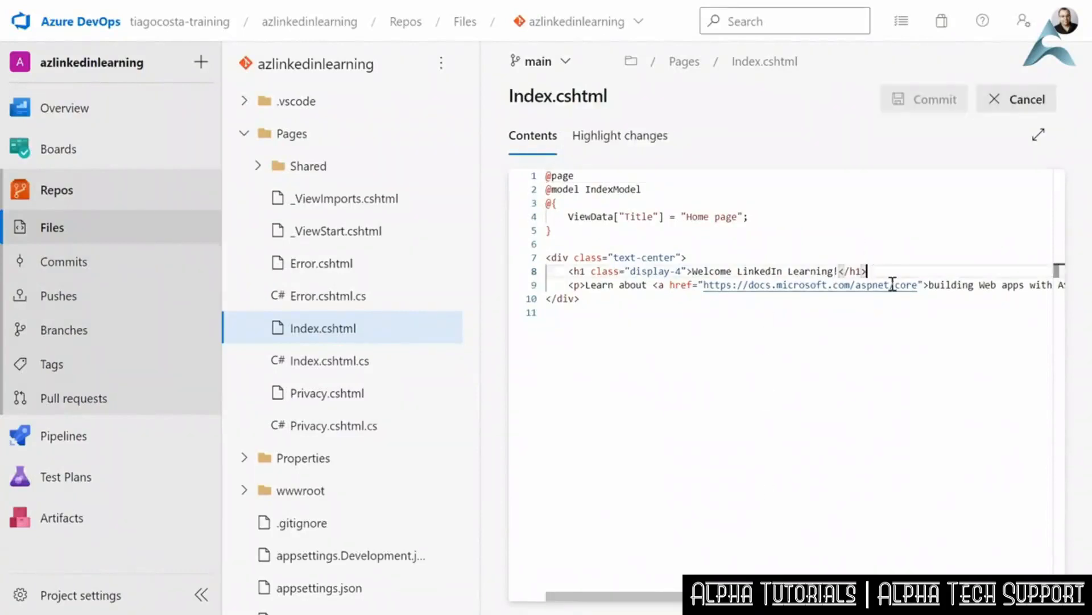
{"action": "key", "text": "Return"}
{"action": "type", "text": "<h2>Azure DevOps change...</h2>"}
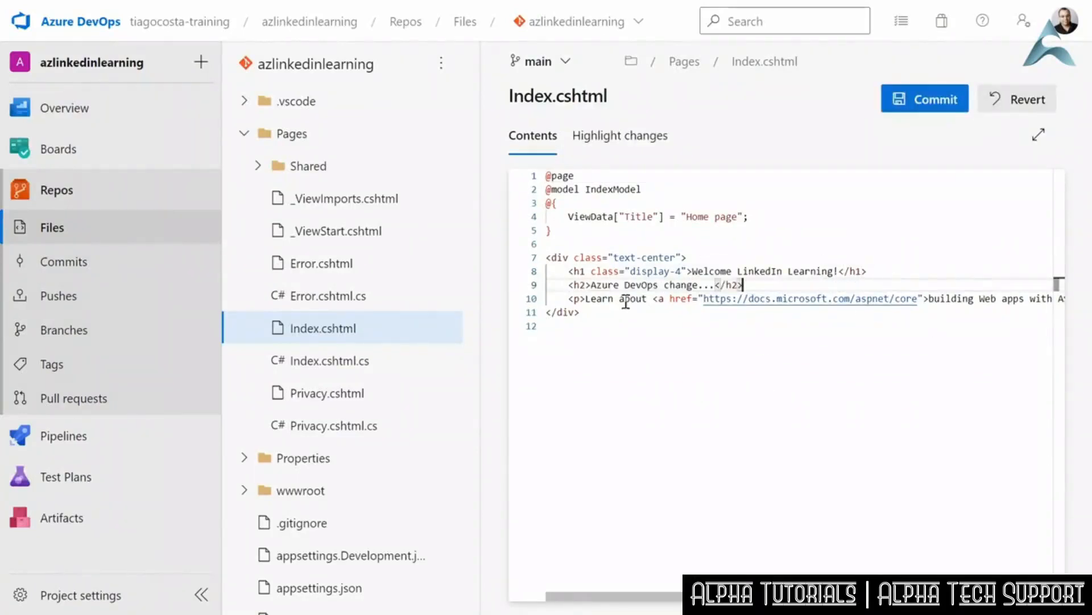
{"action": "left_click", "coordinate": [928, 102]}
{"action": "left_click", "coordinate": [1028, 568]}
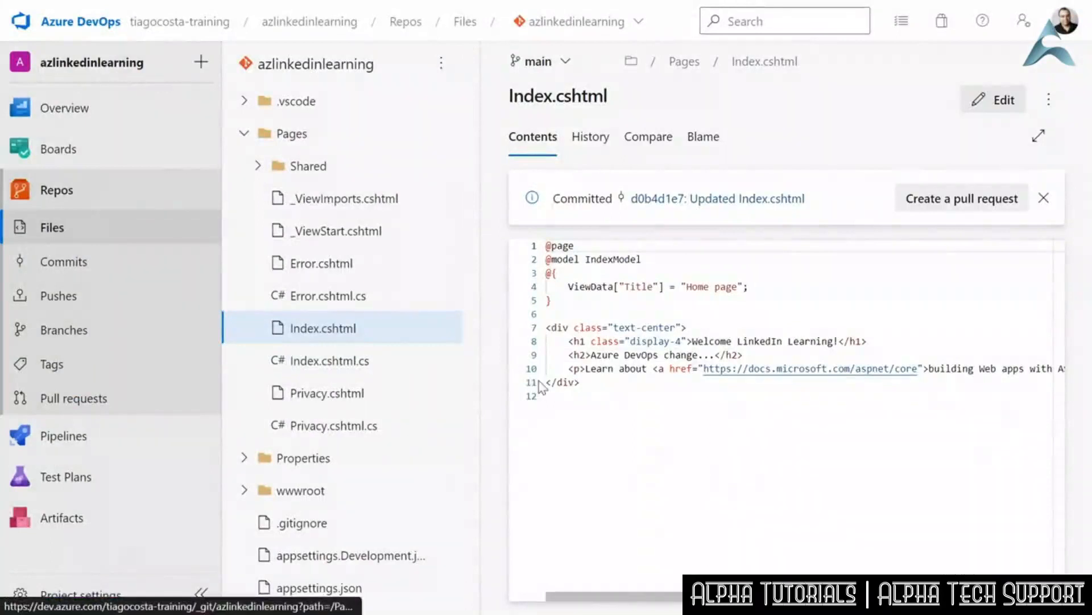
- Open the job of azlinkedinlearning pipeline run #20221215.2, and refresh the deployed LinkedIn Learning website
{"action": "left_click", "coordinate": [41, 447]}
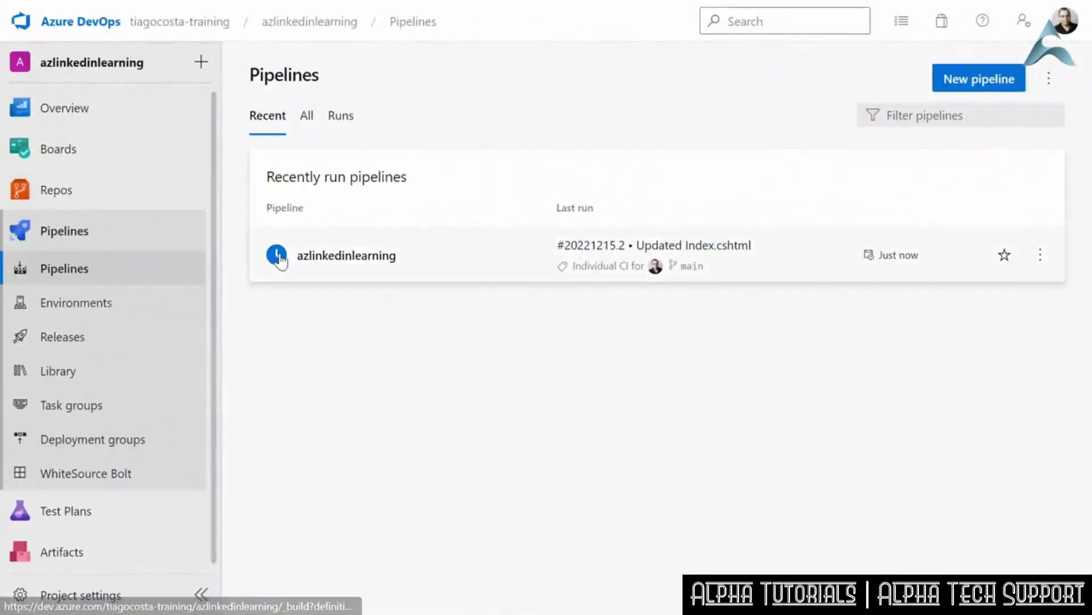
{"action": "left_click", "coordinate": [383, 258]}
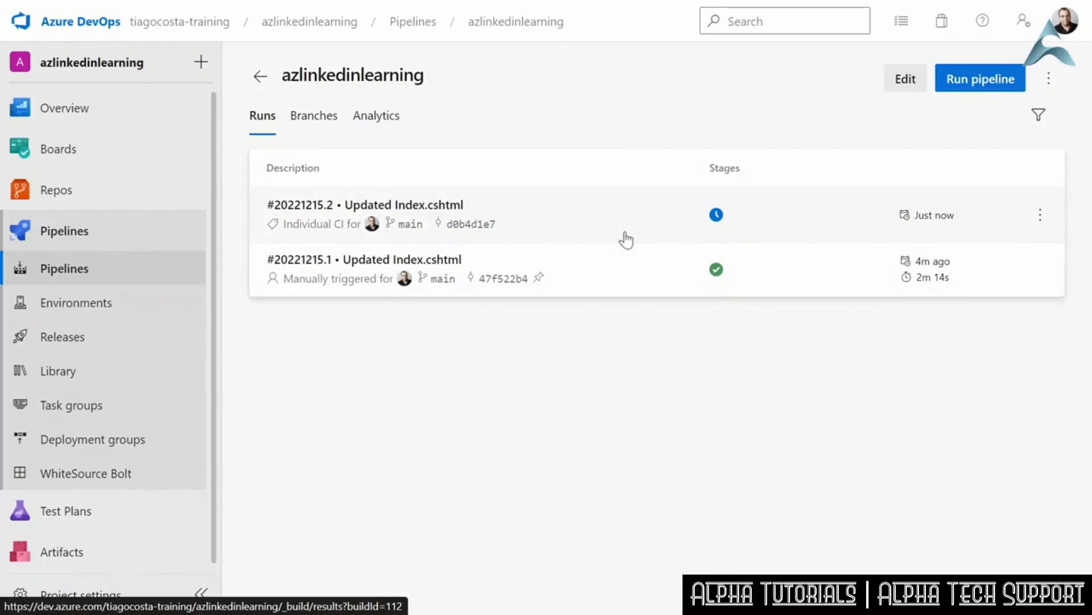
{"action": "left_click", "coordinate": [563, 224]}
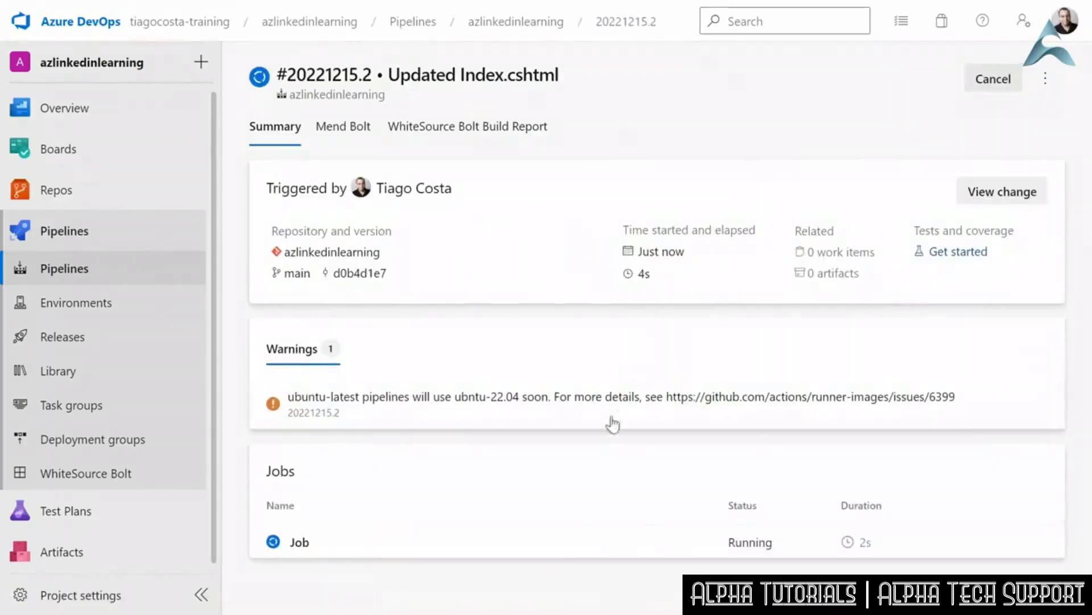
{"action": "left_click", "coordinate": [300, 542]}
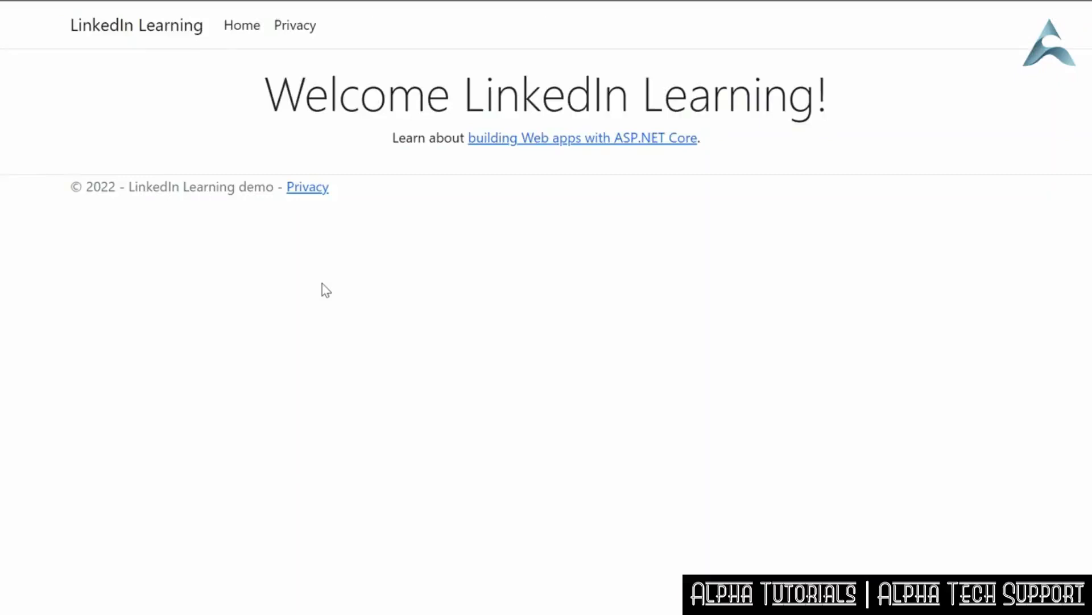
{"action": "right_click", "coordinate": [379, 283]}
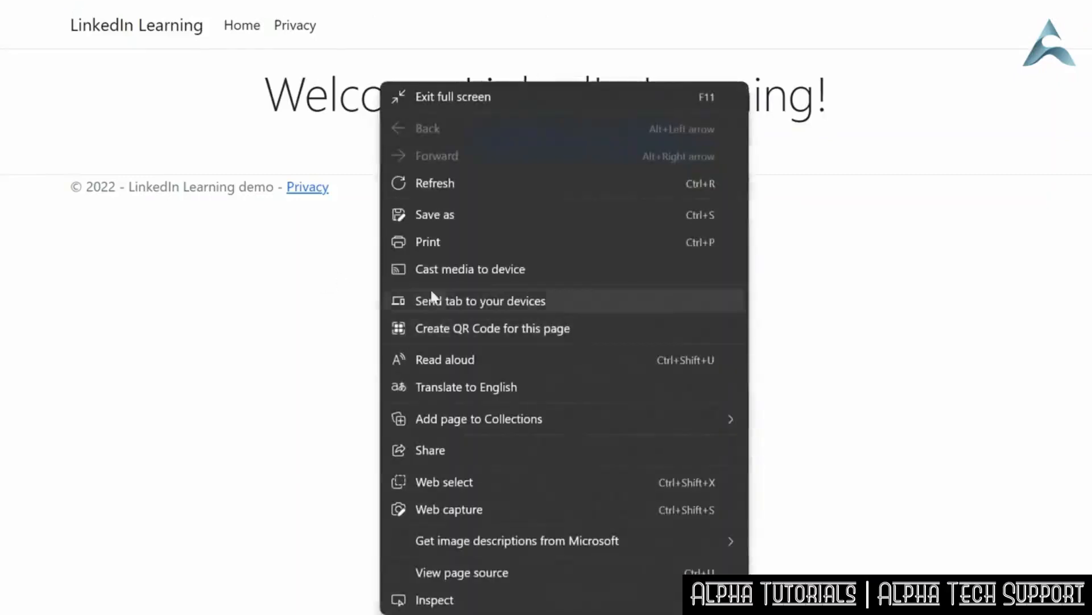
{"action": "left_click", "coordinate": [441, 184]}
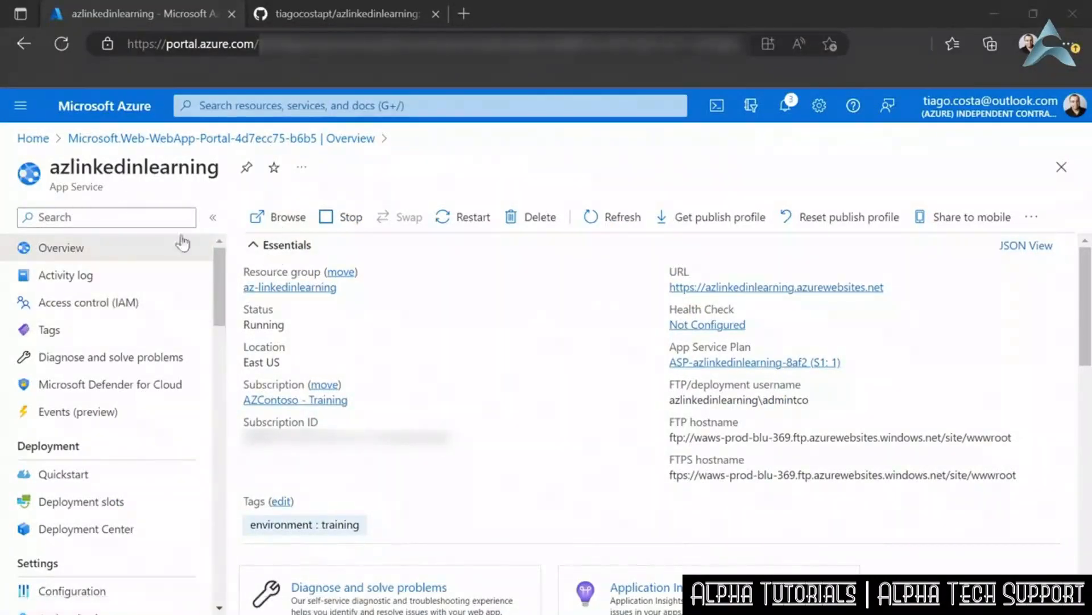
- Browse to the azlinkedinlearning App Service site from the Azure portal, and look through the azlinkedinlearning repository's files on GitHub
{"action": "left_click", "coordinate": [284, 226]}
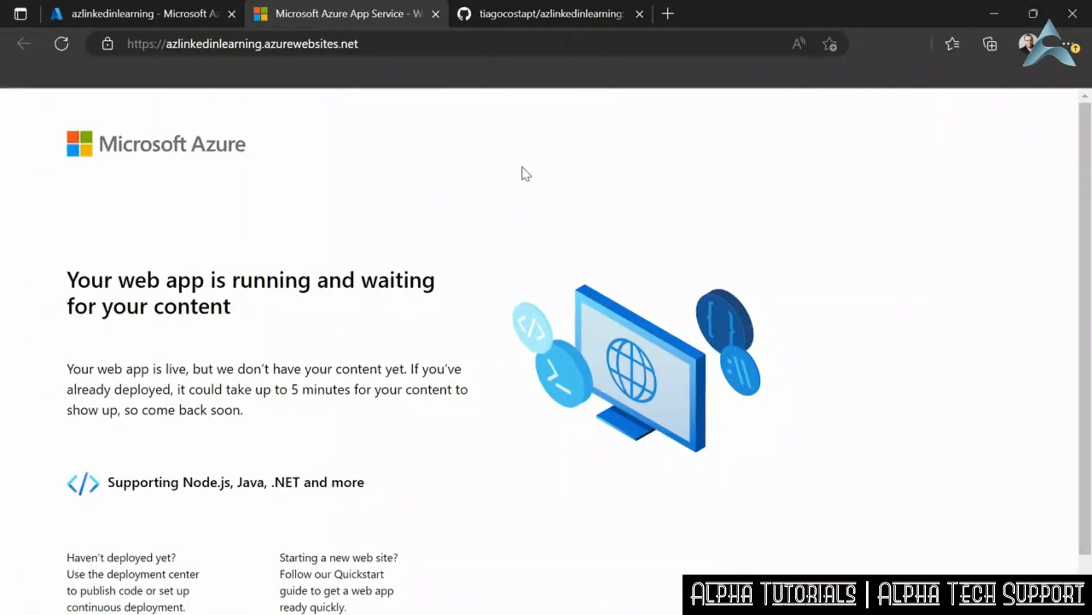
{"action": "left_click", "coordinate": [544, 14]}
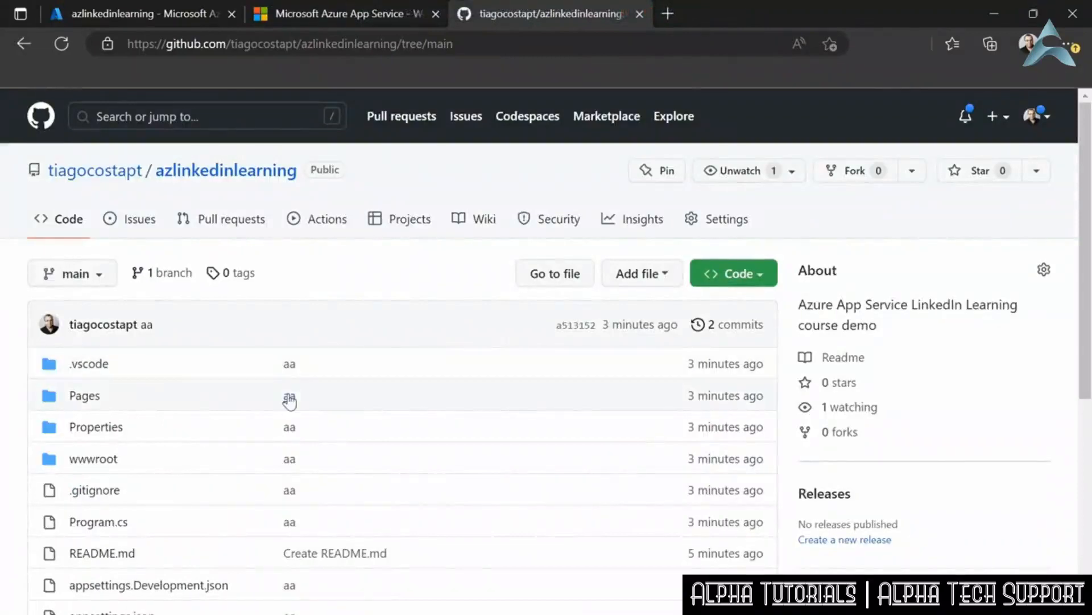
{"action": "scroll", "coordinate": [263, 403], "scroll_direction": "down", "scroll_amount": 3}
{"action": "scroll", "coordinate": [249, 486], "scroll_direction": "down", "scroll_amount": 1}
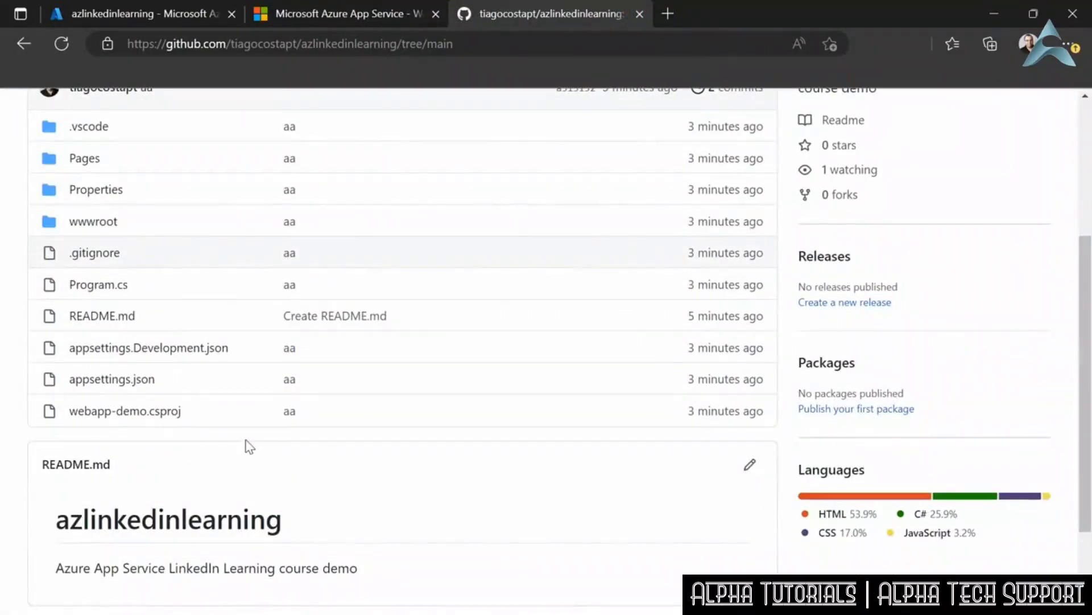
{"action": "scroll", "coordinate": [250, 447], "scroll_direction": "up", "scroll_amount": 4}
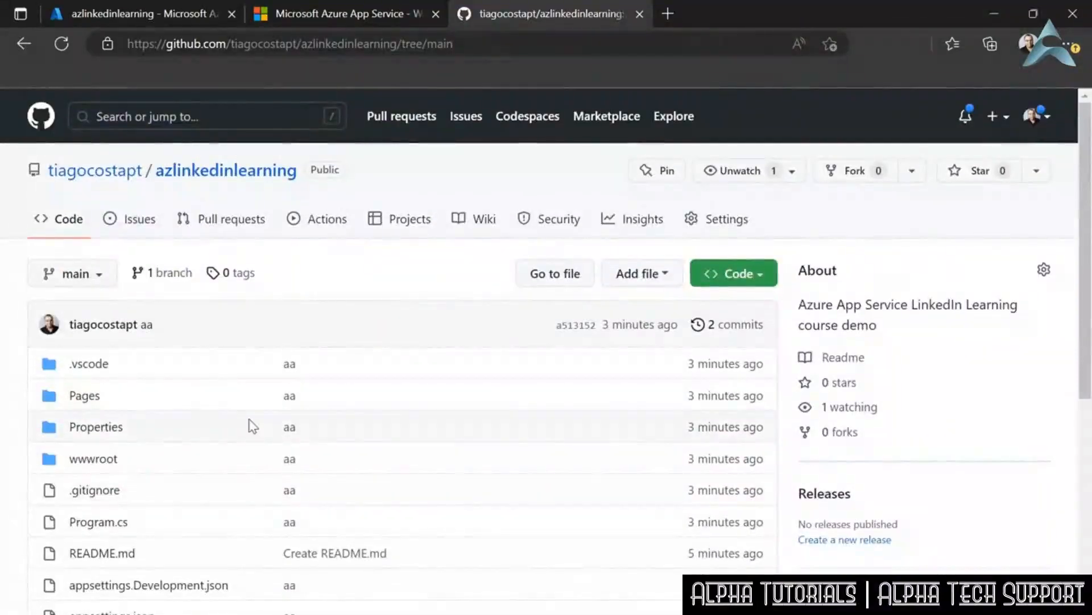
- Search the GitHub Actions workflows for azure and start configuring the "Deploy a .NET Core app to an Azure Web App" template
{"action": "left_click", "coordinate": [319, 226]}
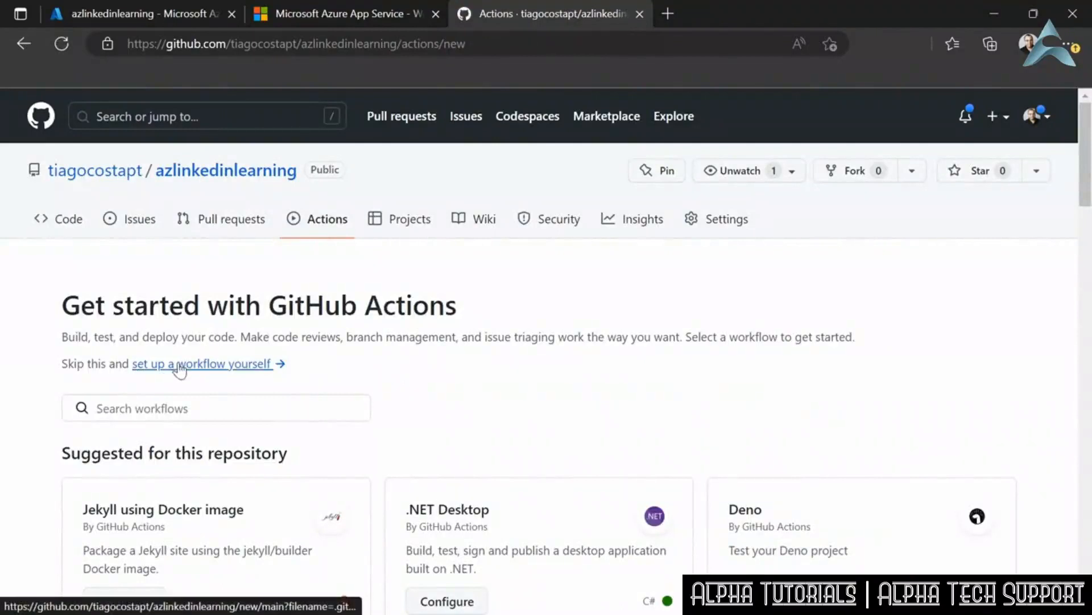
{"action": "left_click", "coordinate": [195, 408]}
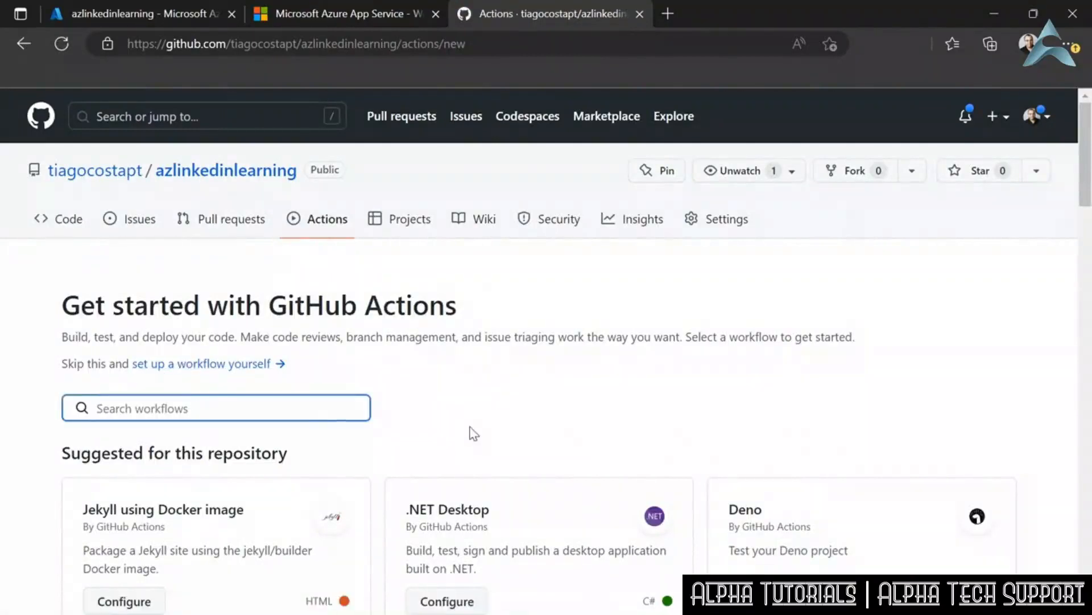
{"action": "type", "text": "azur"}
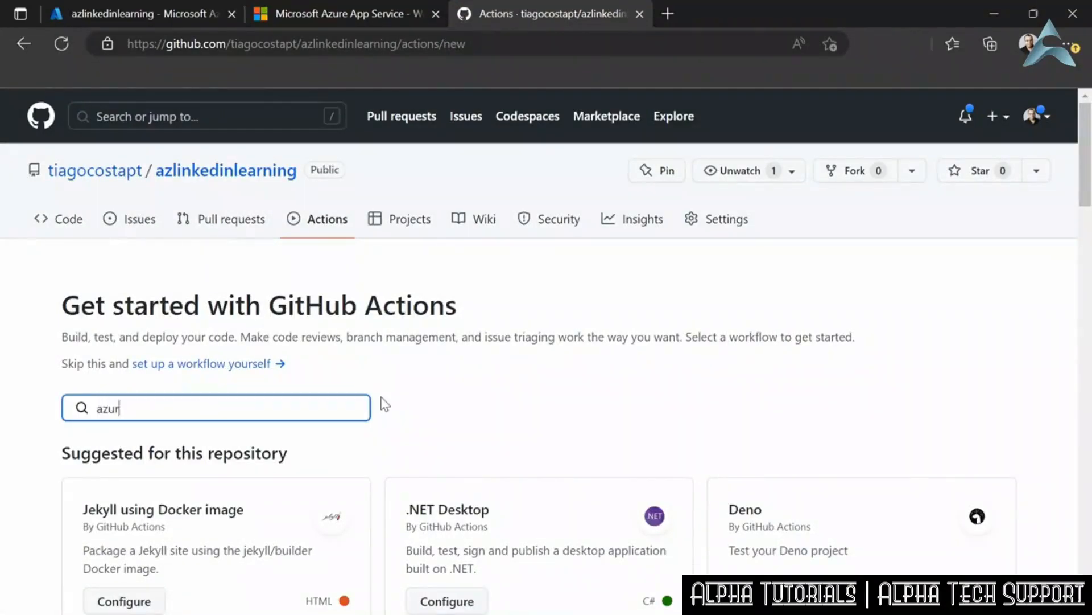
{"action": "type", "text": "e"}
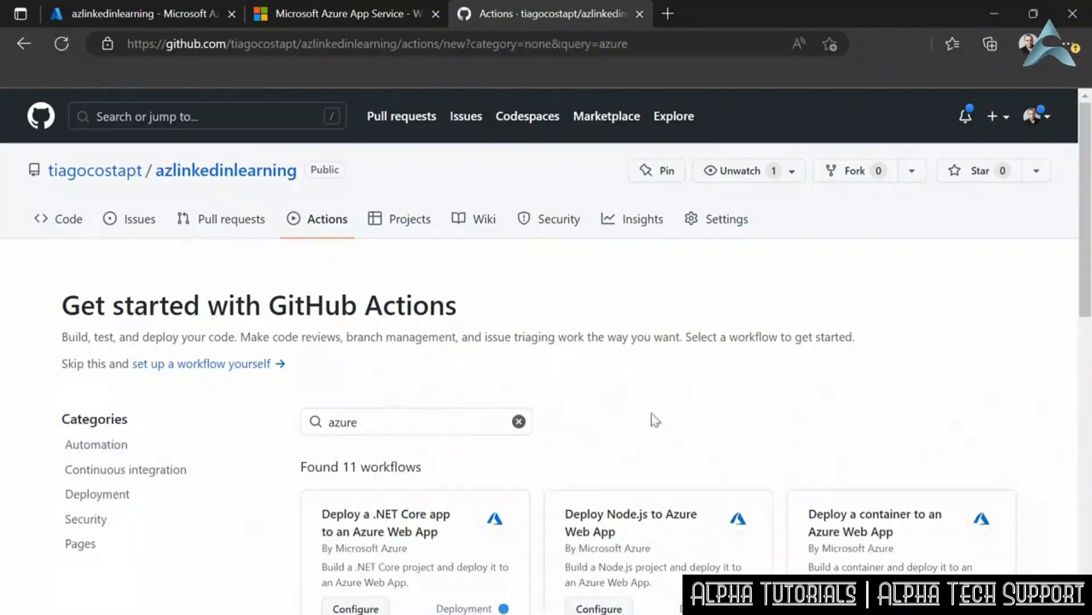
{"action": "scroll", "coordinate": [621, 420], "scroll_direction": "down", "scroll_amount": 4}
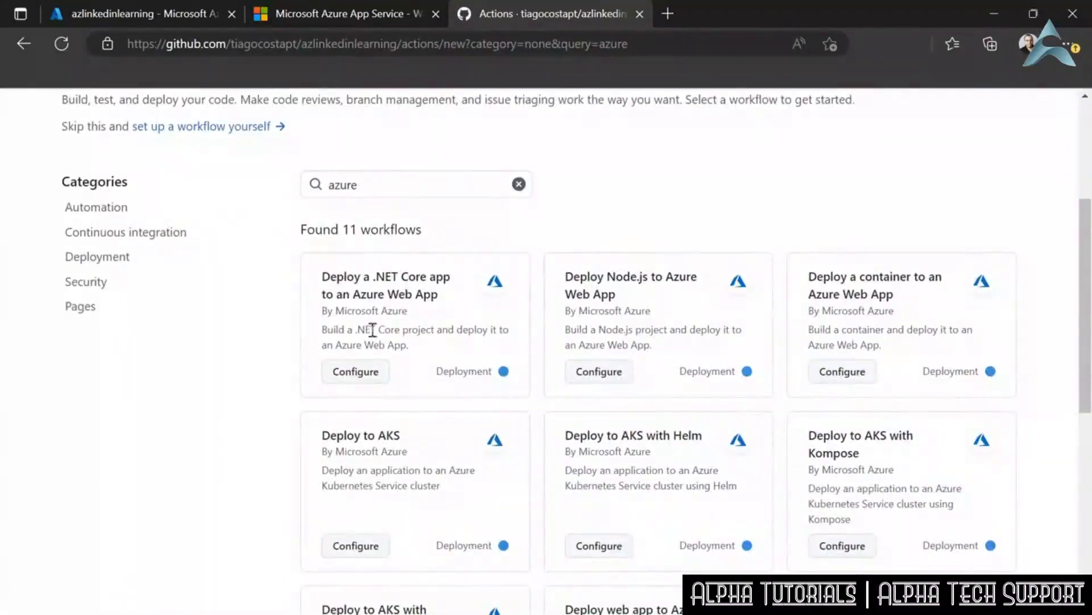
{"action": "left_click_drag", "start_coordinate": [326, 276], "coordinate": [449, 302]}
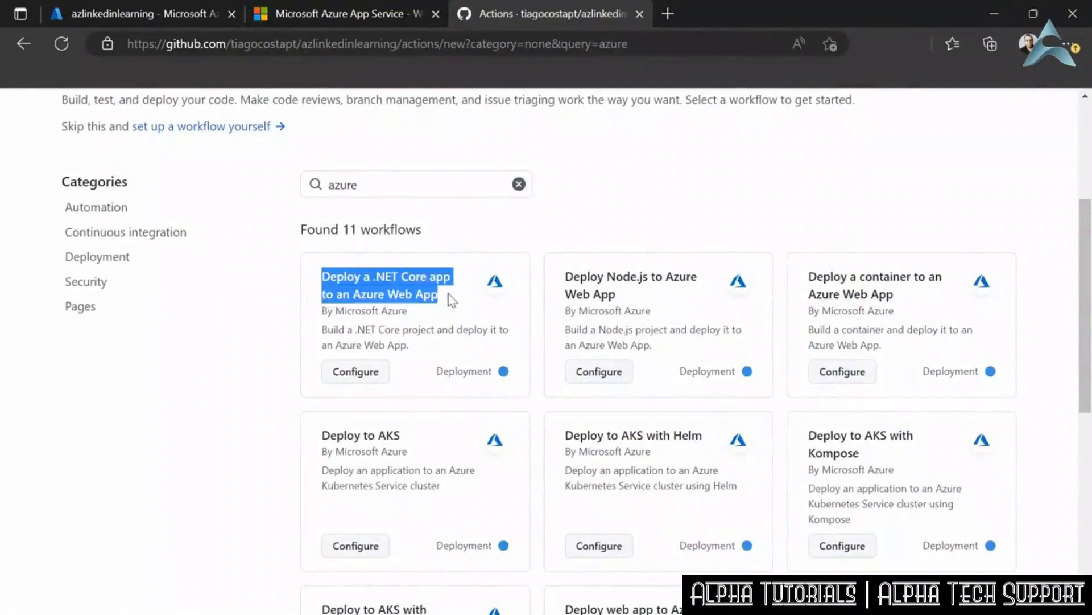
{"action": "left_click", "coordinate": [450, 304]}
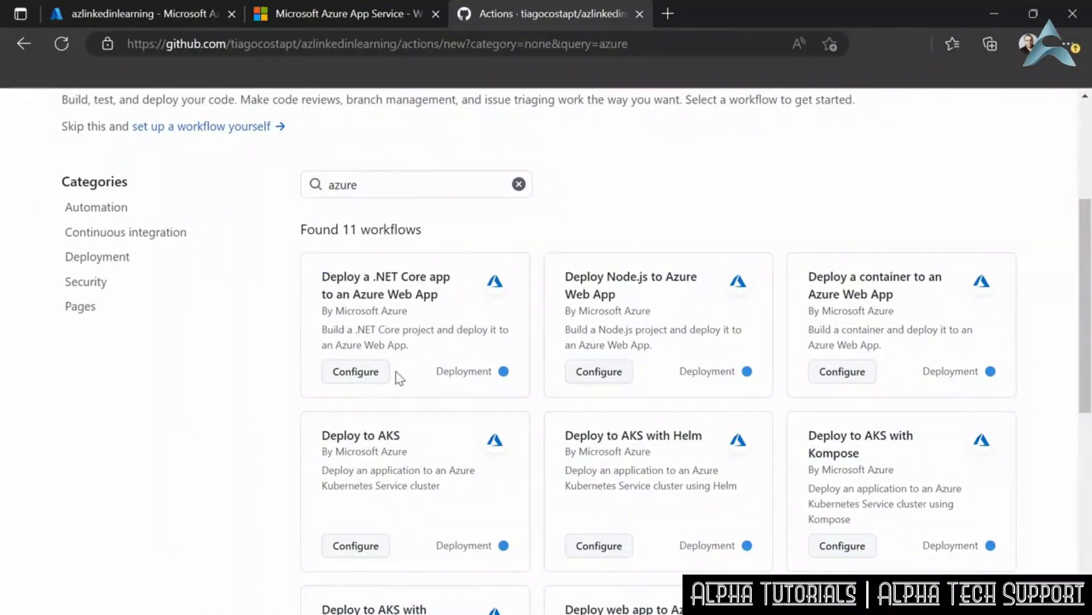
{"action": "left_click", "coordinate": [372, 372]}
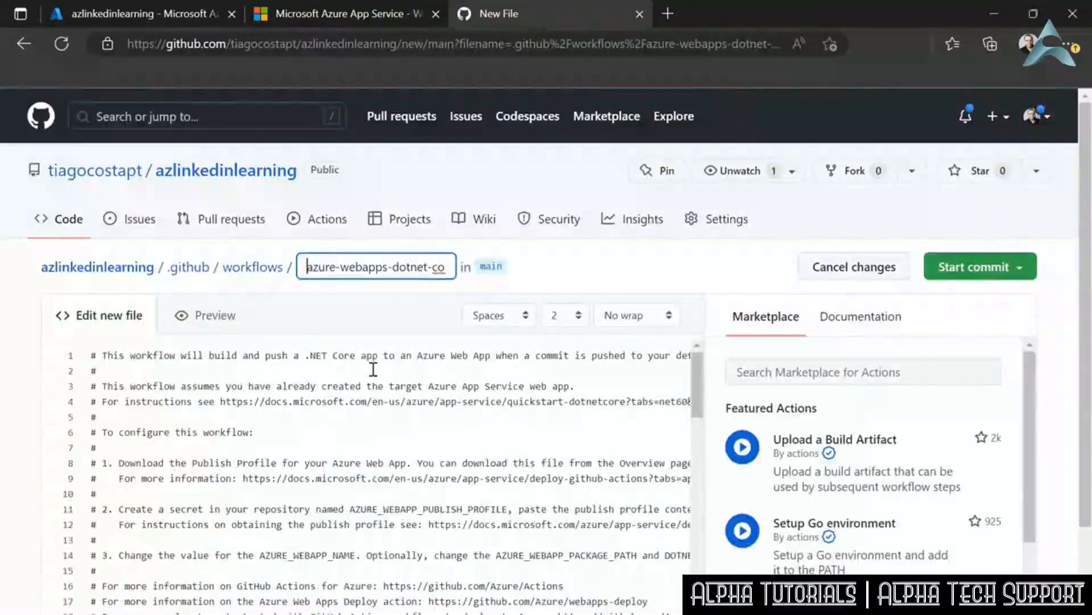
- Set AZURE_WEBAPP_NAME in the workflow file to azlinkedinlearning, copying the App Service name from the Azure portal
{"action": "scroll", "coordinate": [412, 414], "scroll_direction": "down", "scroll_amount": 2}
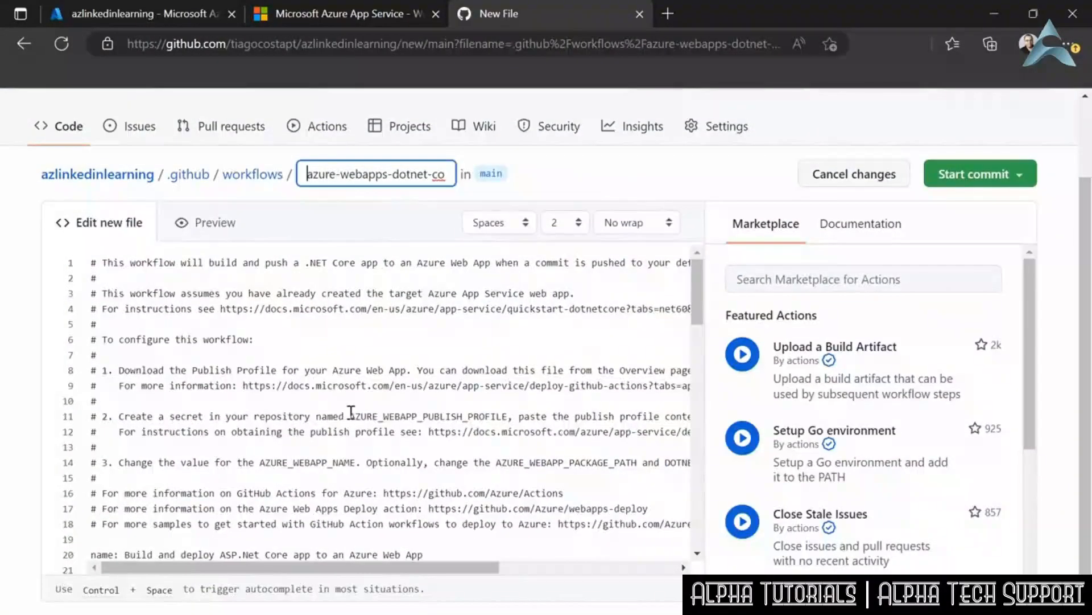
{"action": "scroll", "coordinate": [362, 381], "scroll_direction": "down", "scroll_amount": 1}
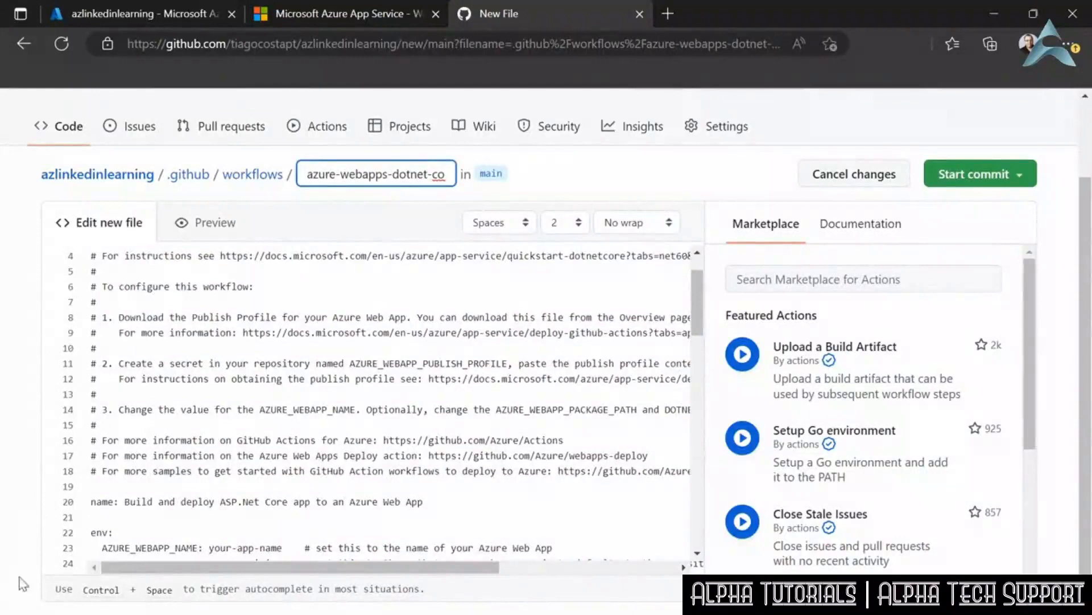
{"action": "scroll", "coordinate": [206, 513], "scroll_direction": "down", "scroll_amount": 1}
{"action": "scroll", "coordinate": [206, 514], "scroll_direction": "down", "scroll_amount": 1}
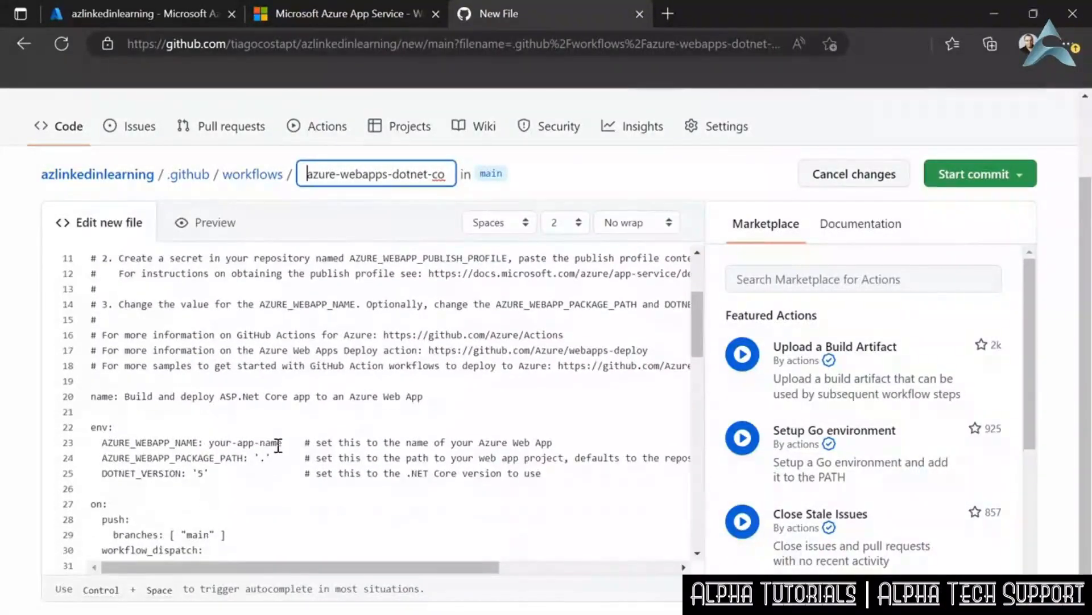
{"action": "left_click_drag", "start_coordinate": [210, 442], "coordinate": [282, 442]}
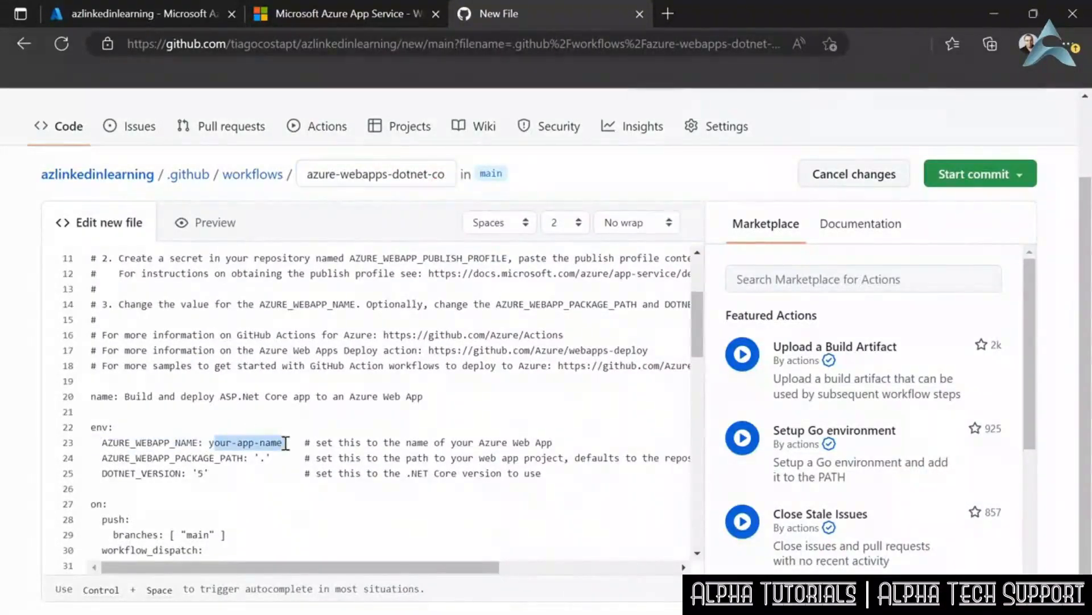
{"action": "key", "text": "BackSpace"}
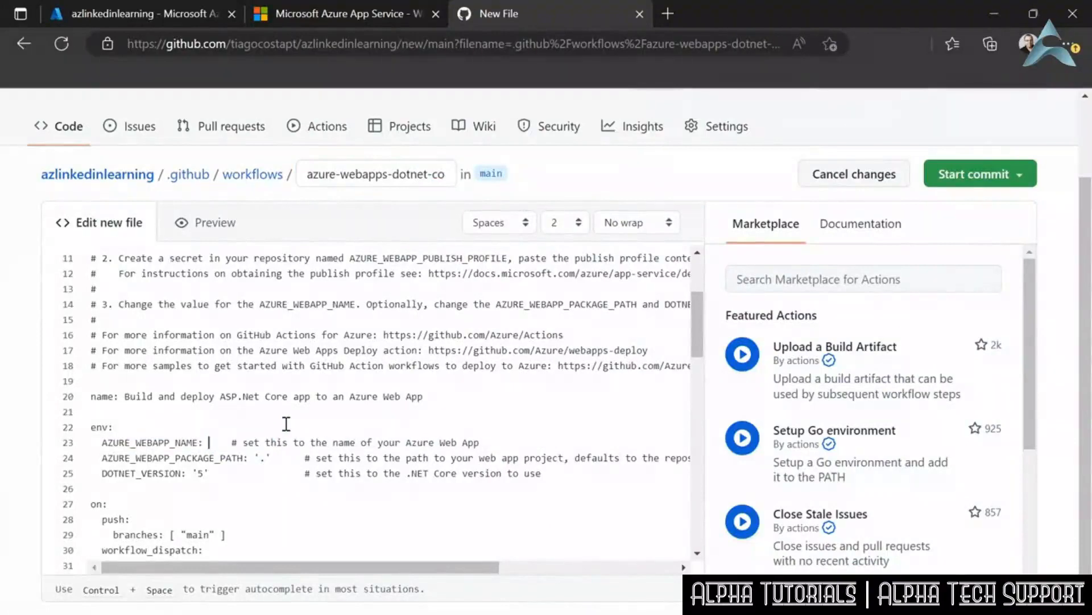
{"action": "left_click", "coordinate": [114, 14]}
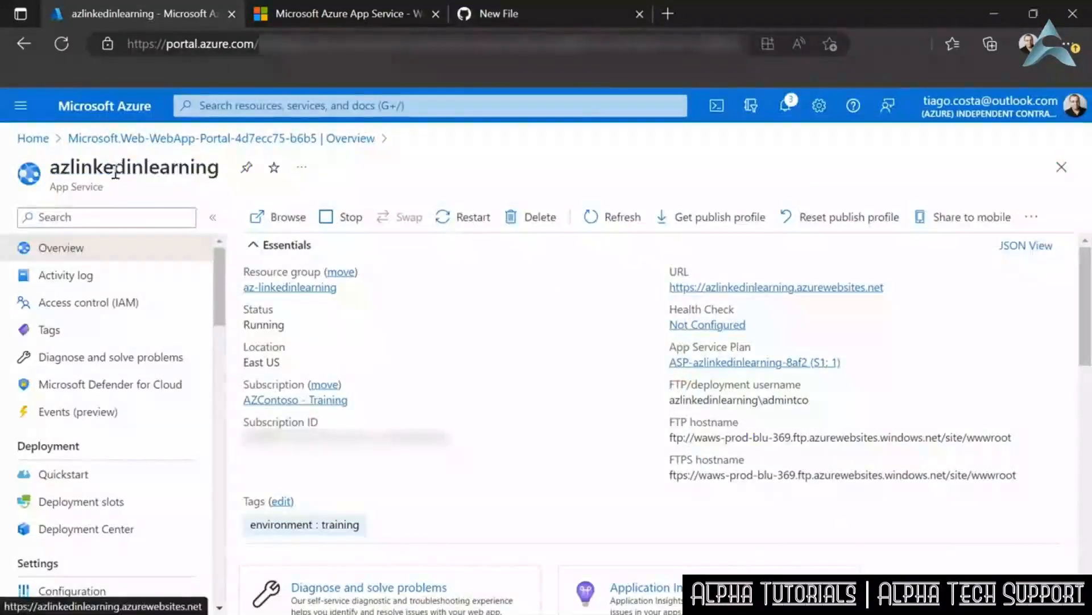
{"action": "double_click", "coordinate": [136, 167]}
{"action": "key", "text": "ctrl+c"}
{"action": "left_click", "coordinate": [489, 14]}
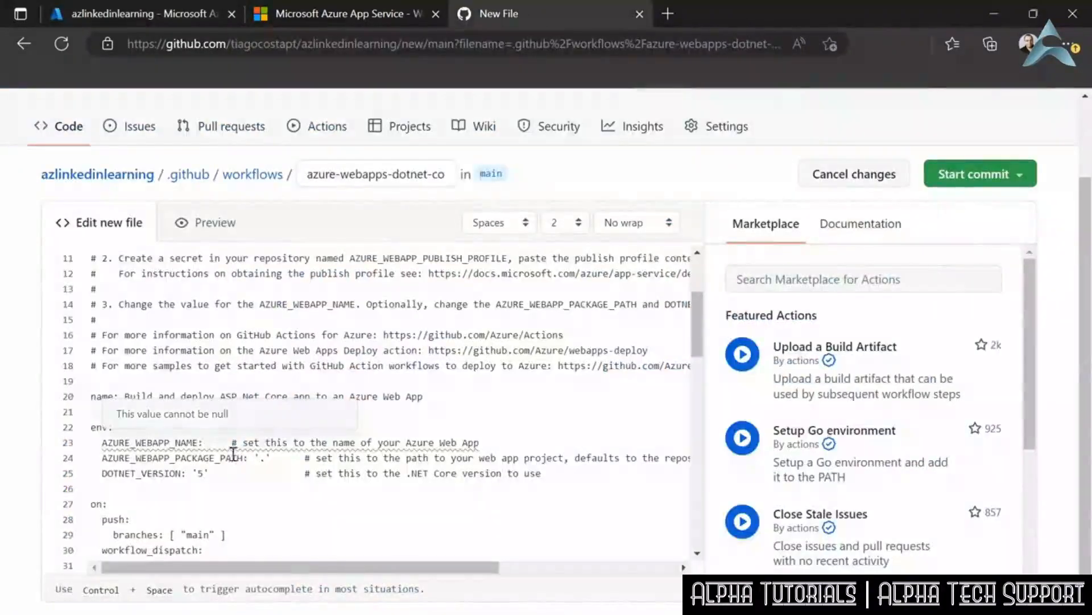
{"action": "key", "text": "ctrl+v"}
- Set DOTNET_VERSION in the workflow file to '7.0'
{"action": "left_click", "coordinate": [197, 473]}
{"action": "type", "text": "7.0"}
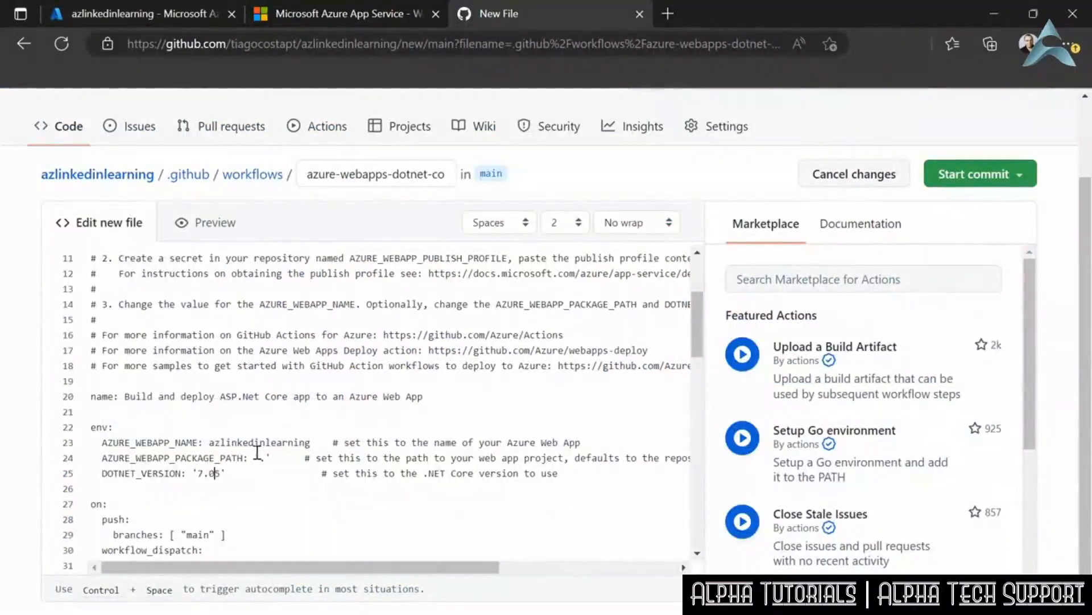
{"action": "key", "text": "Delete"}
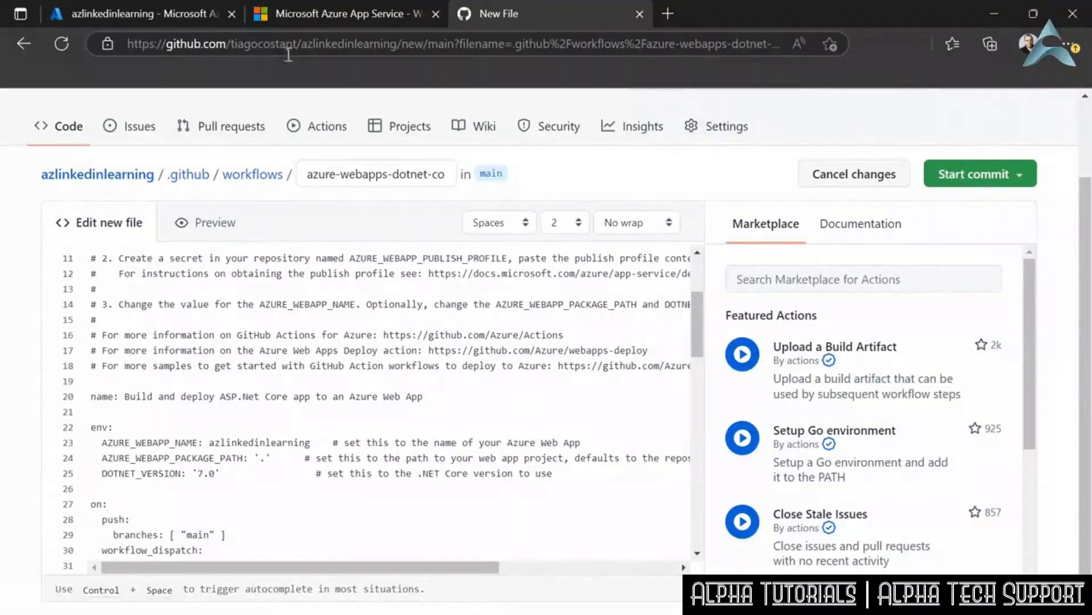
- Open the azlinkedinlearning GitHub repository's main page in a new browser tab, using the address copied from the workflow editor
{"action": "left_click_drag", "start_coordinate": [398, 45], "coordinate": [107, 46]}
{"action": "key", "text": "ctrl+c"}
{"action": "left_click", "coordinate": [668, 13]}
{"action": "key", "text": "ctrl+v"}
{"action": "key", "text": "Return"}
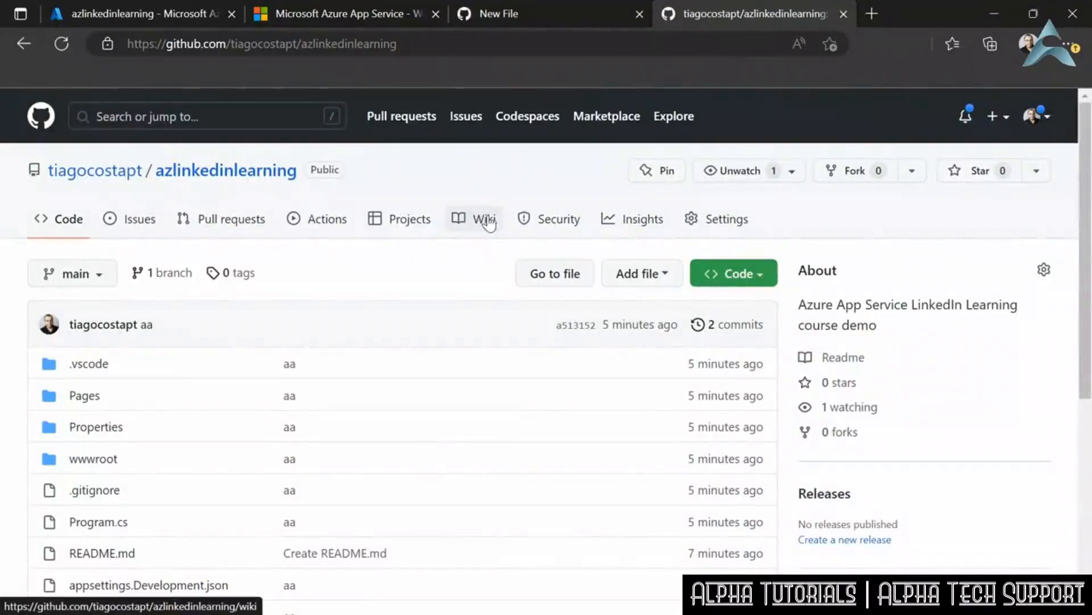
- Open the Actions secrets page in the azlinkedinlearning repository's settings
{"action": "left_click", "coordinate": [723, 219]}
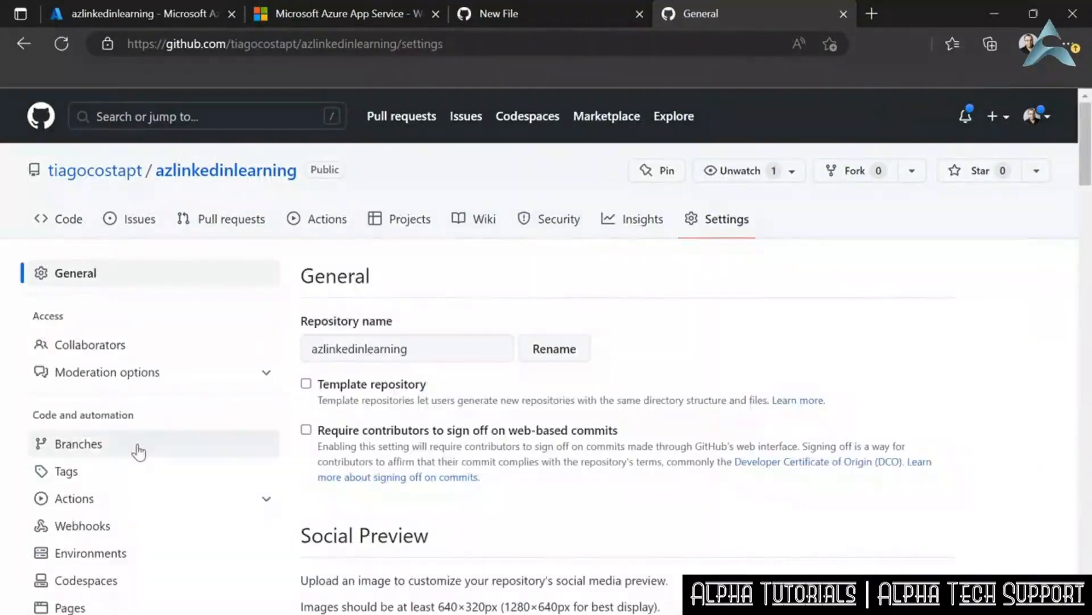
{"action": "scroll", "coordinate": [136, 449], "scroll_direction": "down", "scroll_amount": 3}
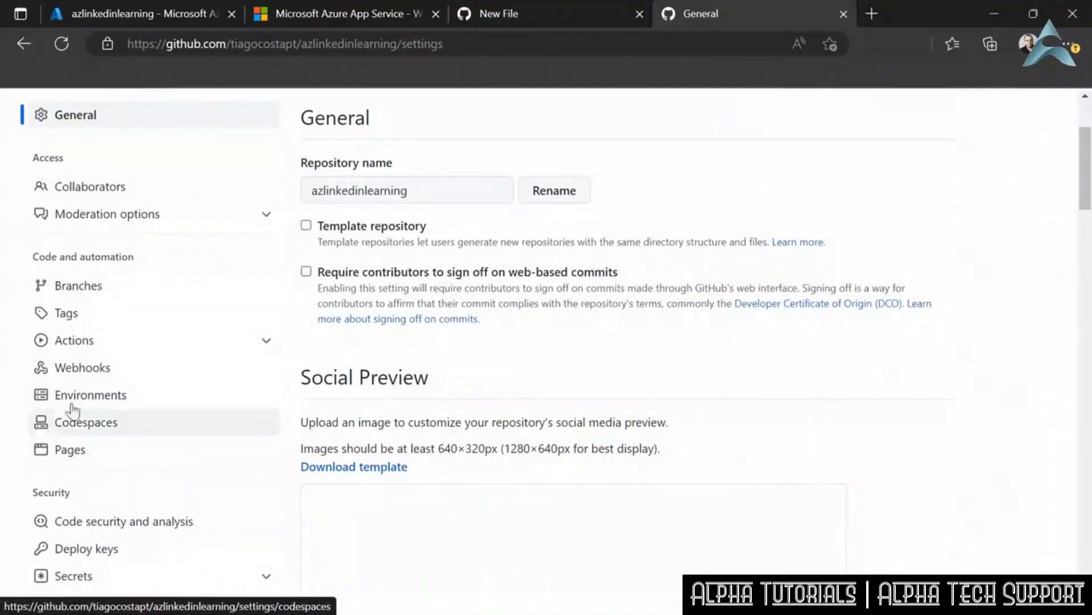
{"action": "scroll", "coordinate": [76, 402], "scroll_direction": "down", "scroll_amount": 3}
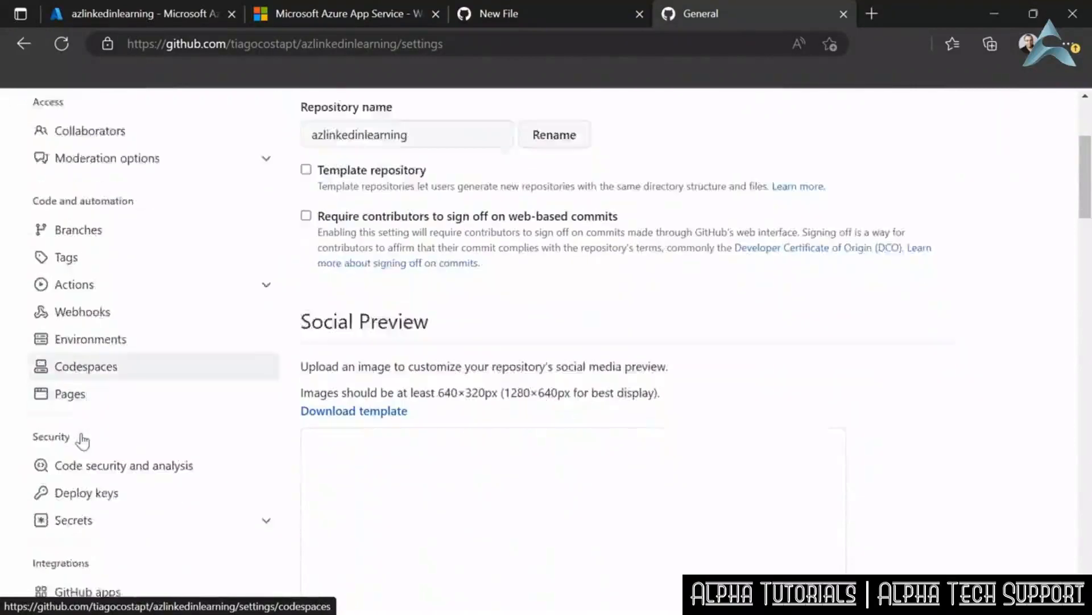
{"action": "left_click", "coordinate": [68, 425]}
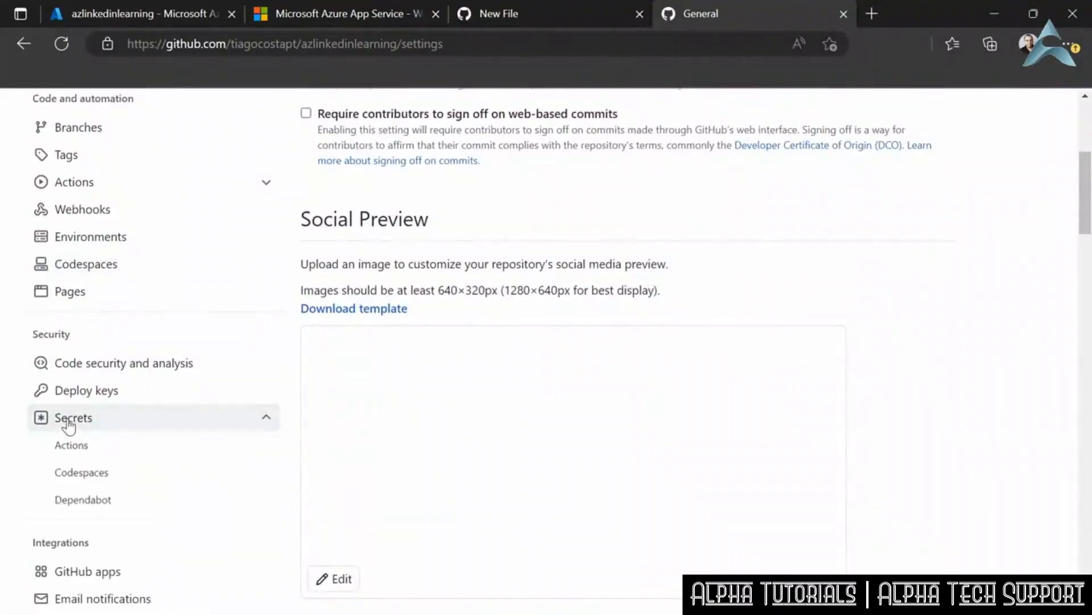
{"action": "left_click", "coordinate": [77, 445]}
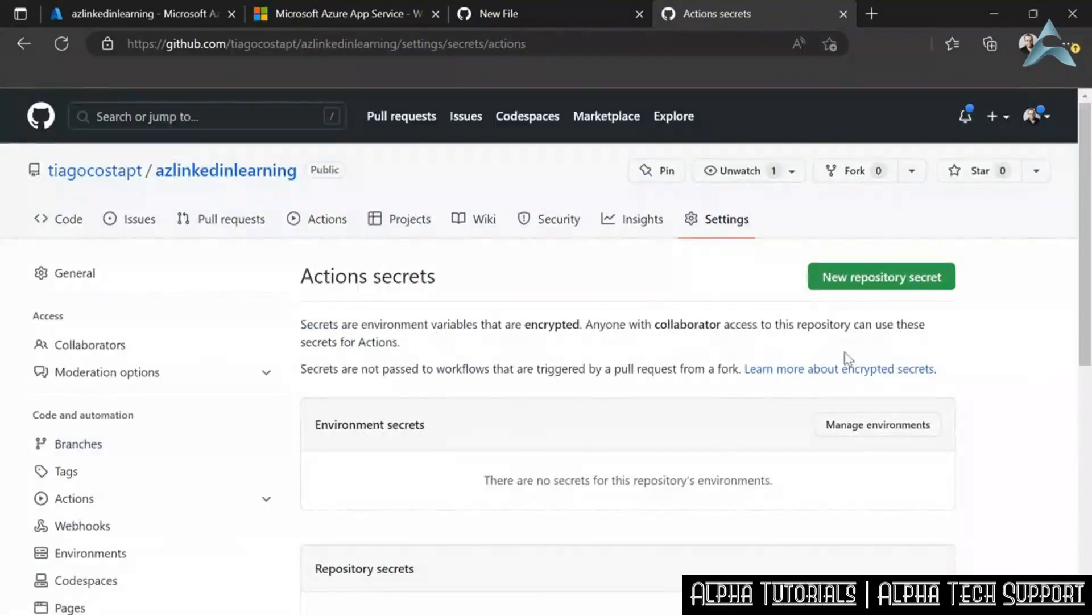
- Create a repository environment named Development, copying the name from the deploy job in the workflow file
{"action": "scroll", "coordinate": [756, 433], "scroll_direction": "down", "scroll_amount": 3}
{"action": "left_click", "coordinate": [874, 270]}
{"action": "left_click", "coordinate": [857, 280]}
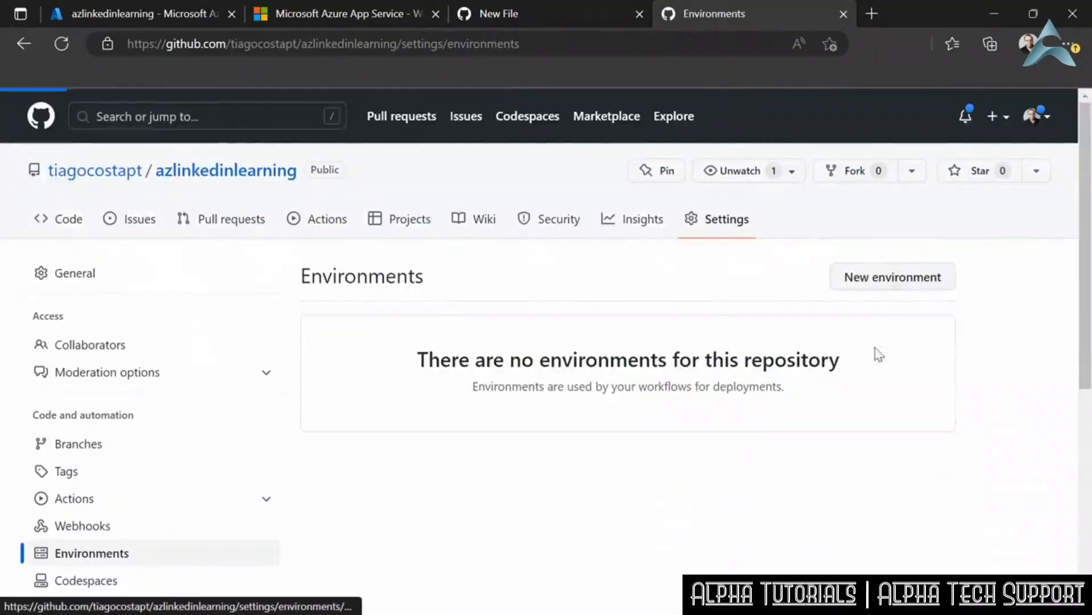
{"action": "left_click", "coordinate": [461, 346]}
{"action": "left_click", "coordinate": [501, 14]}
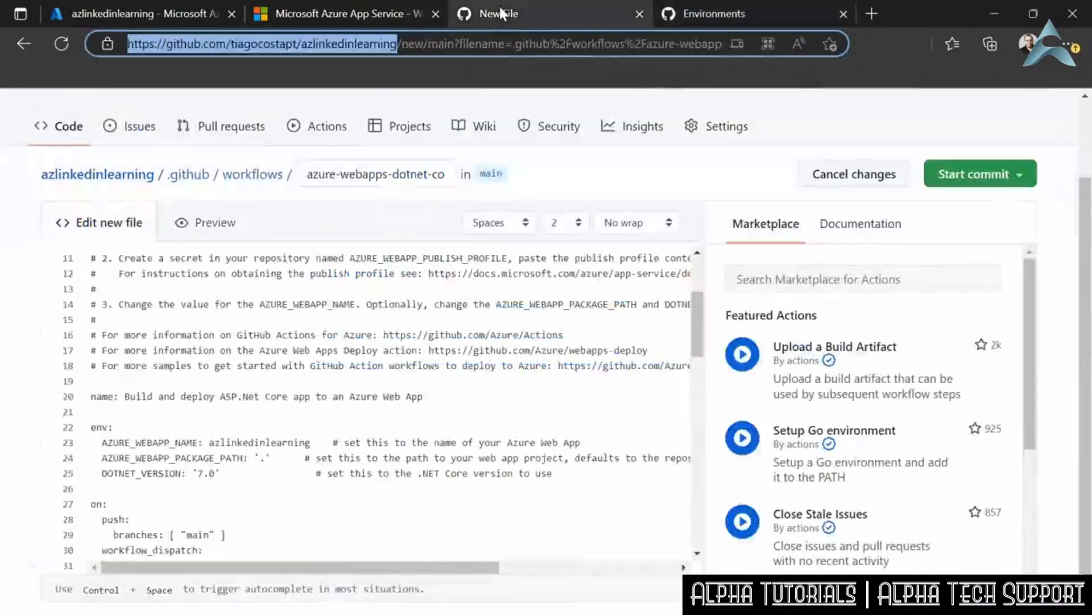
{"action": "scroll", "coordinate": [184, 428], "scroll_direction": "down", "scroll_amount": 5}
{"action": "scroll", "coordinate": [183, 427], "scroll_direction": "down", "scroll_amount": 6}
{"action": "scroll", "coordinate": [183, 426], "scroll_direction": "down", "scroll_amount": 2}
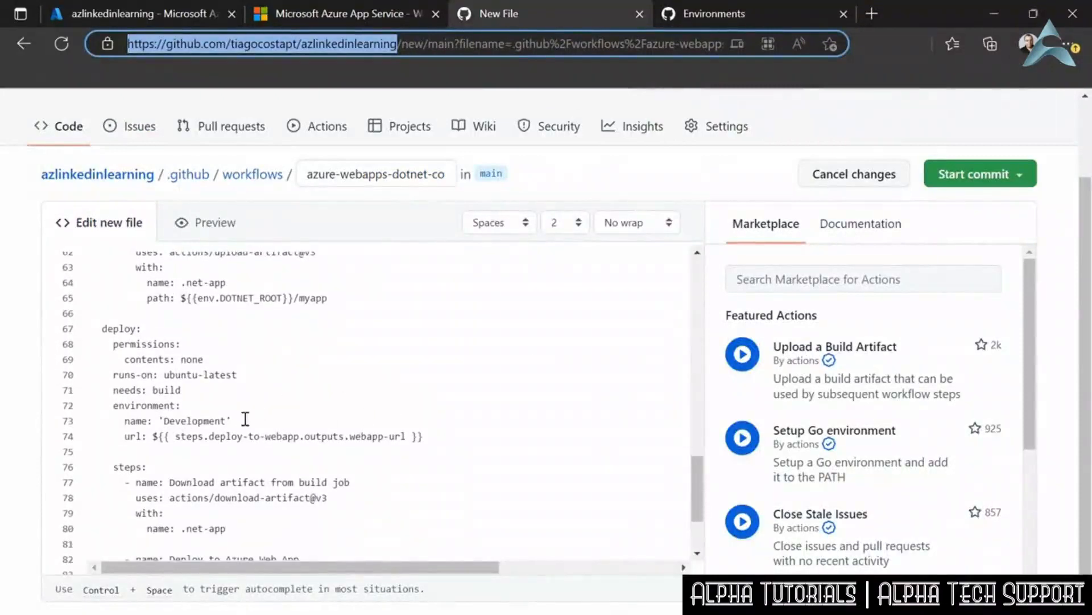
{"action": "double_click", "coordinate": [197, 420]}
{"action": "key", "text": "ctrl+c"}
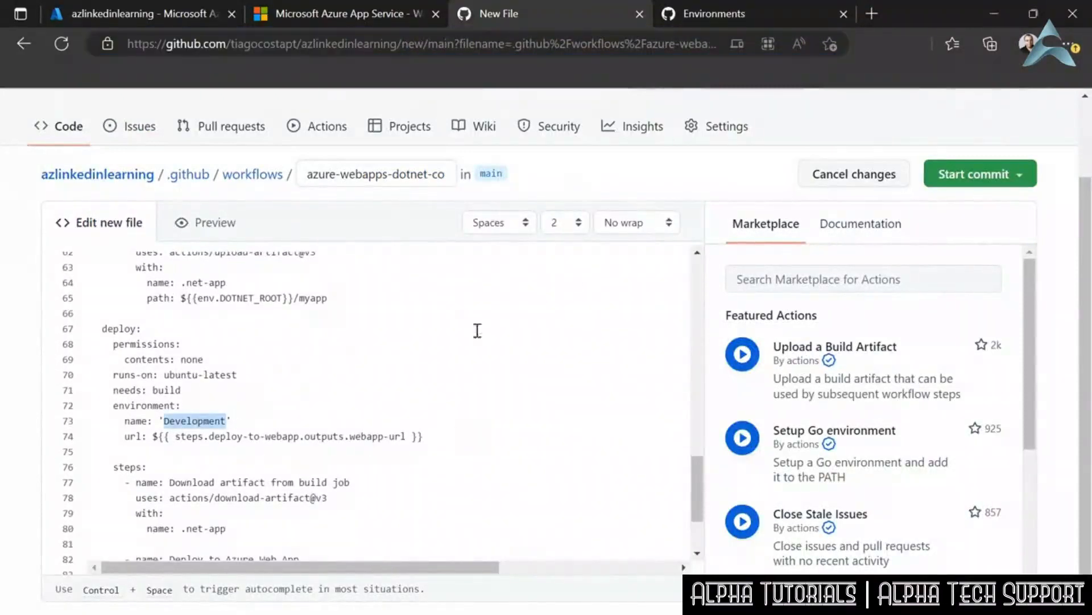
{"action": "left_click", "coordinate": [714, 13]}
{"action": "key", "text": "ctrl+v"}
{"action": "left_click", "coordinate": [393, 406]}
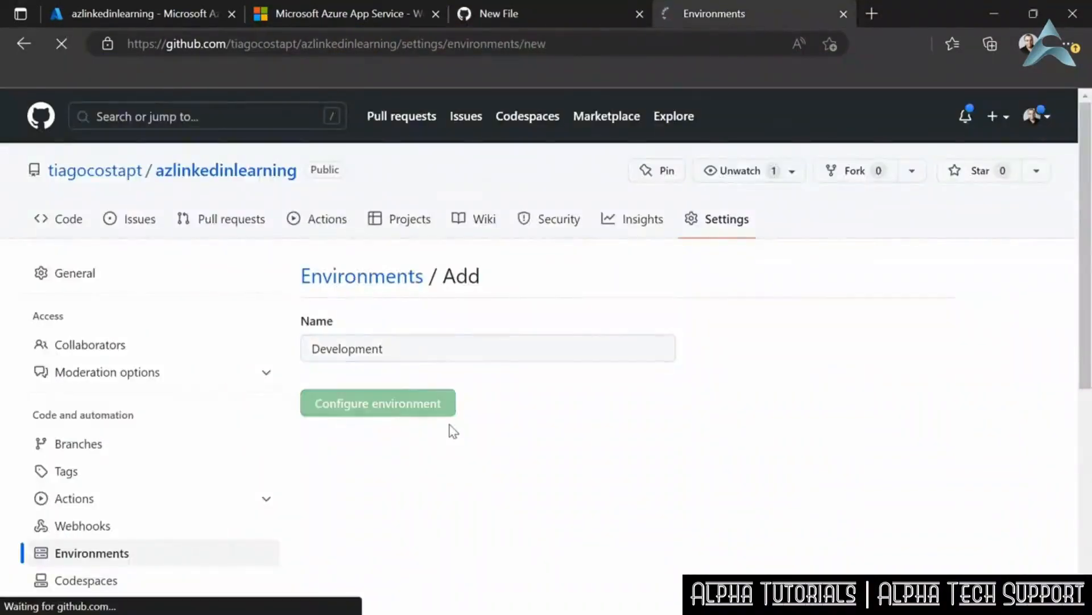
- Return to the repository's Actions secrets and start creating a new repository secret
{"action": "scroll", "coordinate": [458, 494], "scroll_direction": "down", "scroll_amount": 7}
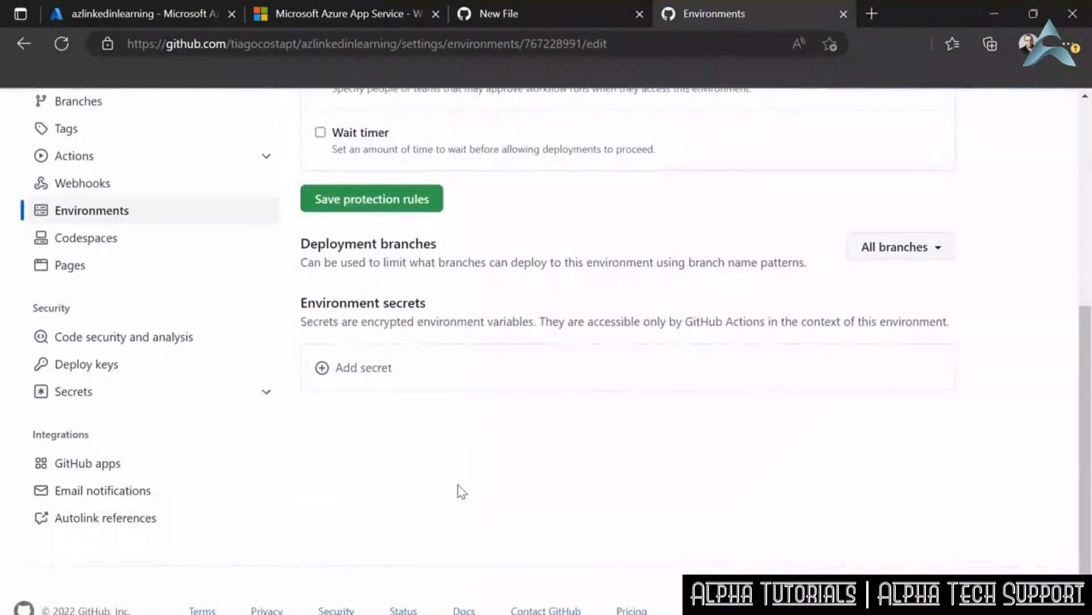
{"action": "left_click", "coordinate": [91, 393]}
{"action": "left_click", "coordinate": [91, 420]}
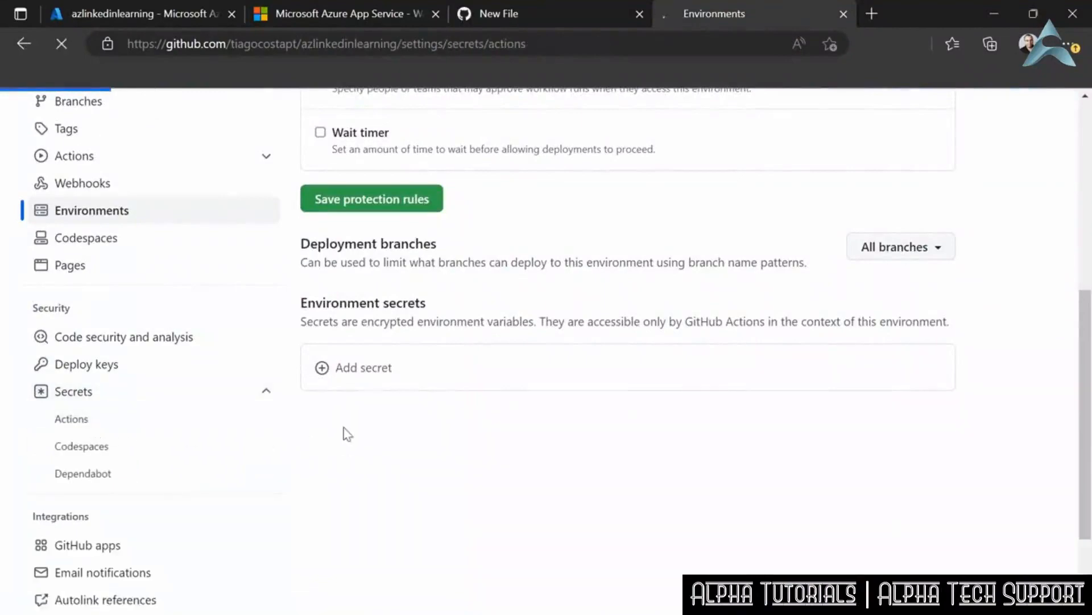
{"action": "scroll", "coordinate": [853, 455], "scroll_direction": "down", "scroll_amount": 3}
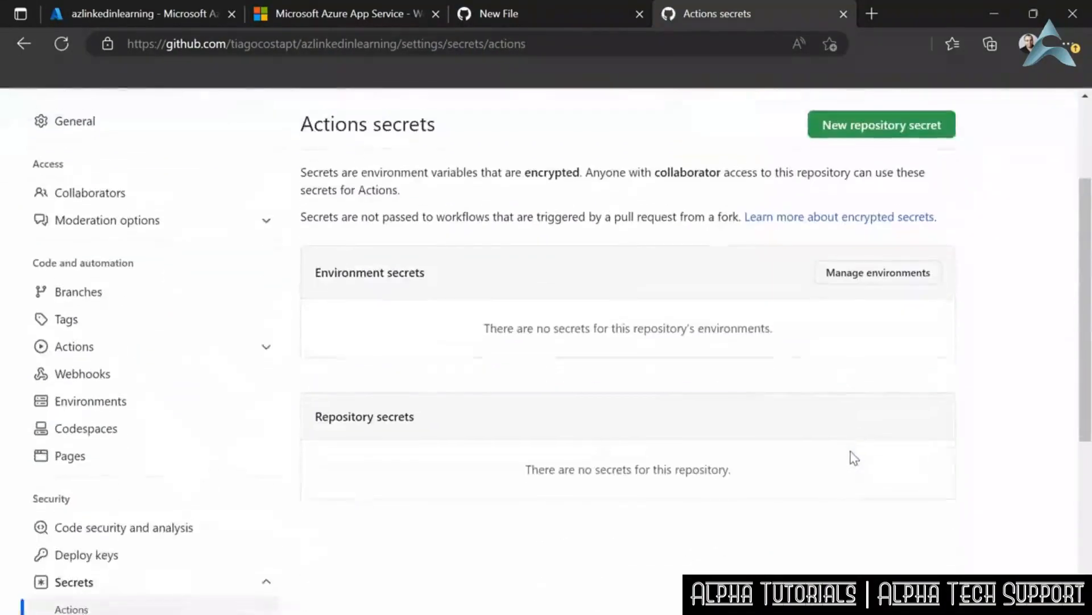
{"action": "scroll", "coordinate": [847, 450], "scroll_direction": "up", "scroll_amount": 2}
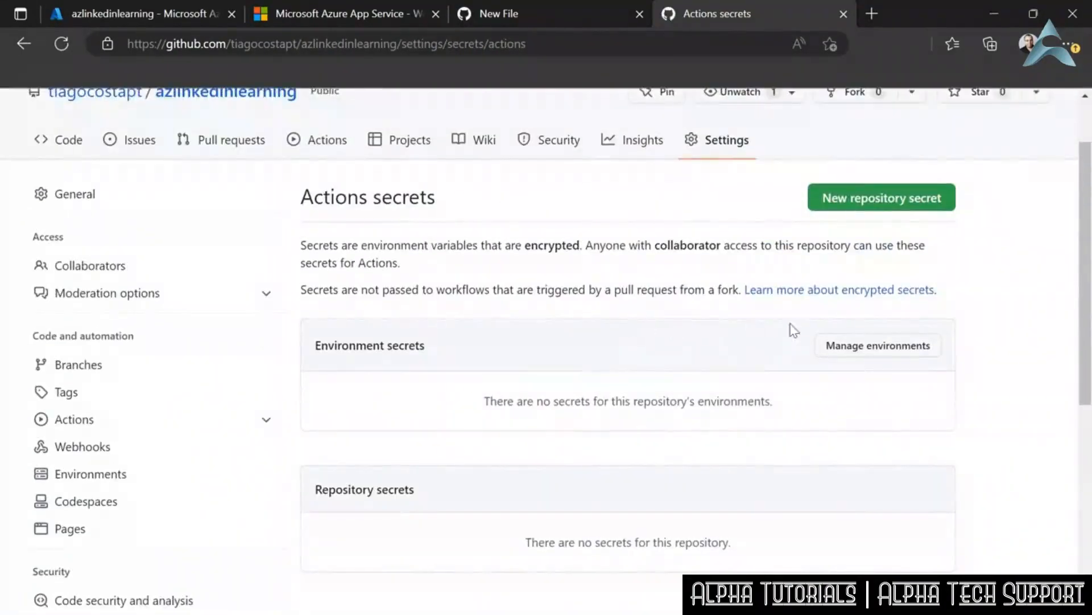
{"action": "left_click", "coordinate": [863, 199]}
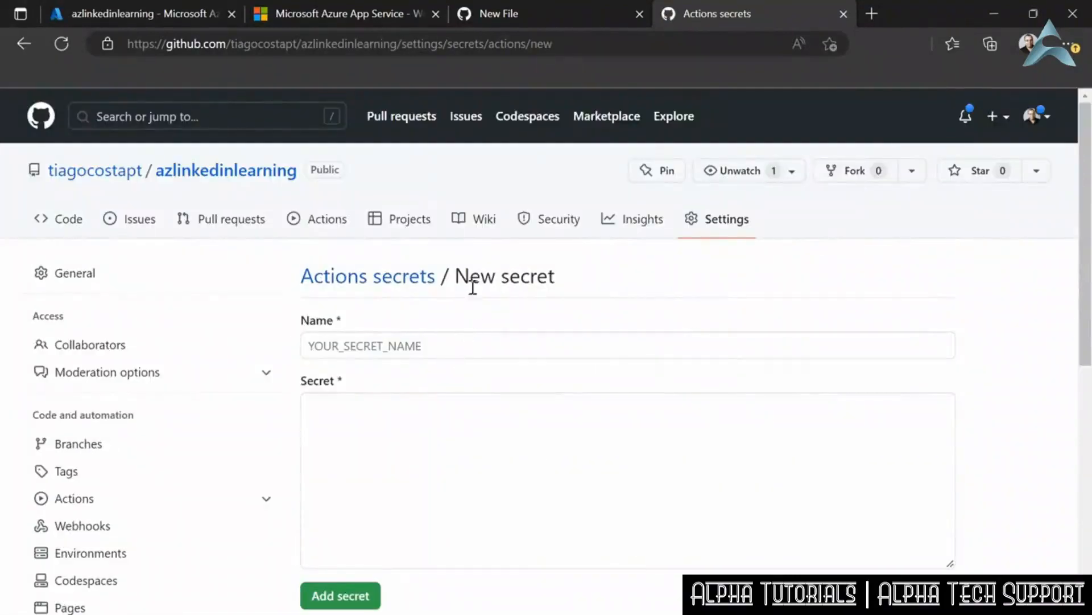
{"action": "left_click", "coordinate": [544, 348]}
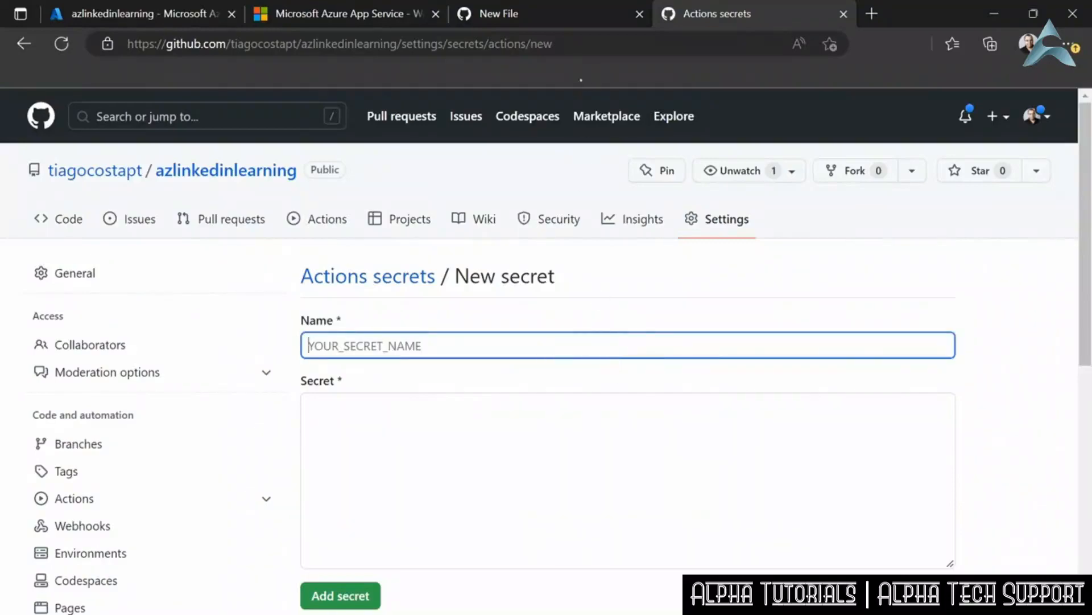
- Name the new secret AZURE_WEBAPP_PUBLISH_PROFILE, copying the name from the setup comments in the workflow file
{"action": "left_click", "coordinate": [548, 15]}
{"action": "scroll", "coordinate": [245, 421], "scroll_direction": "up", "scroll_amount": 15}
{"action": "scroll", "coordinate": [245, 422], "scroll_direction": "down", "scroll_amount": 1}
{"action": "scroll", "coordinate": [245, 421], "scroll_direction": "down", "scroll_amount": 2}
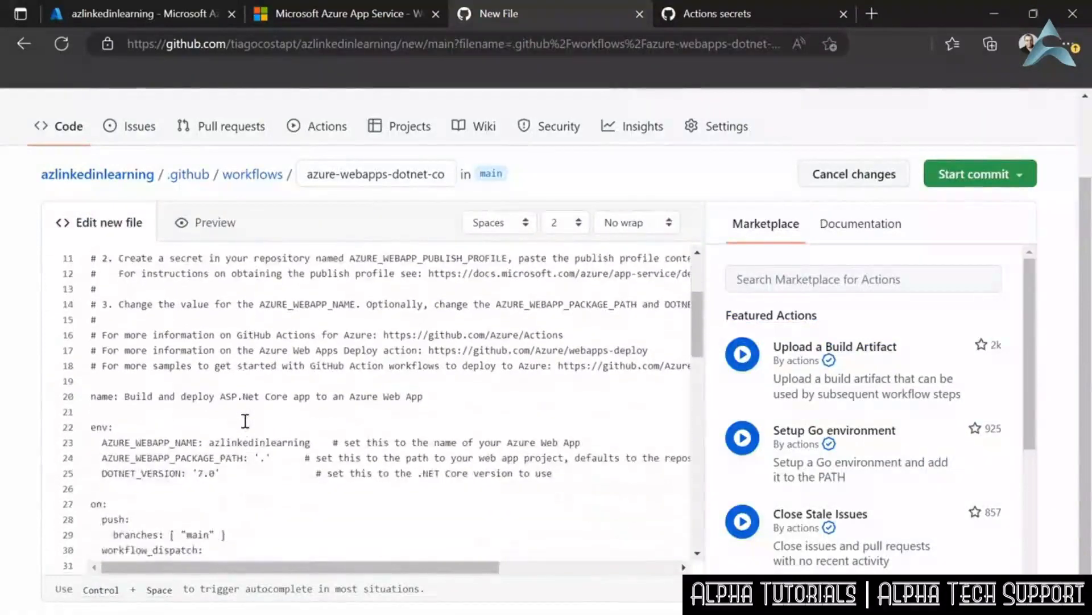
{"action": "scroll", "coordinate": [244, 421], "scroll_direction": "up", "scroll_amount": 1}
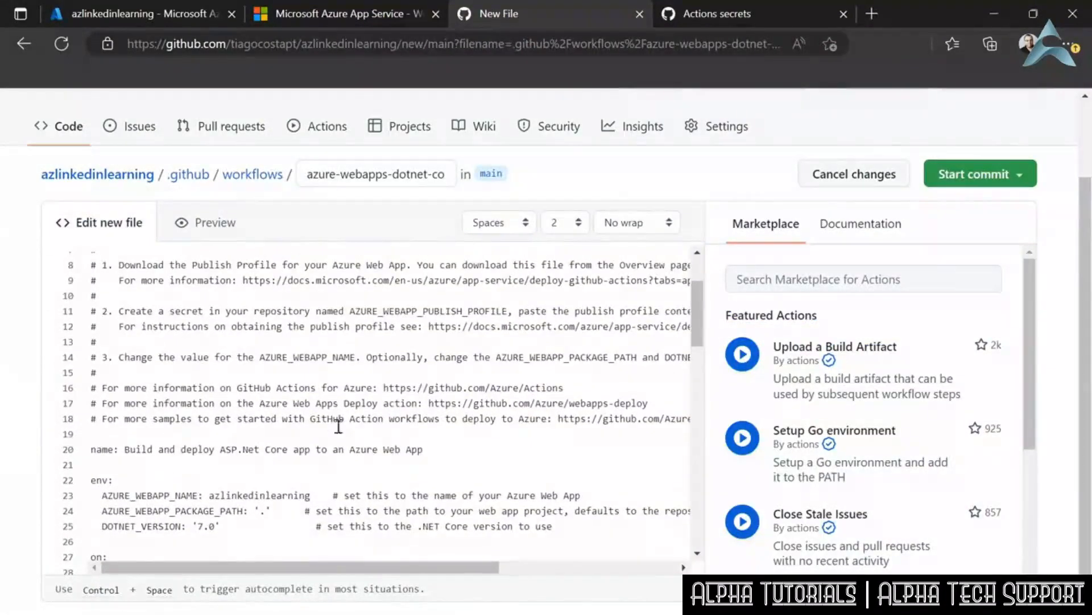
{"action": "scroll", "coordinate": [389, 424], "scroll_direction": "up", "scroll_amount": 1}
{"action": "left_click_drag", "start_coordinate": [351, 362], "coordinate": [502, 360]}
{"action": "key", "text": "ctrl+c"}
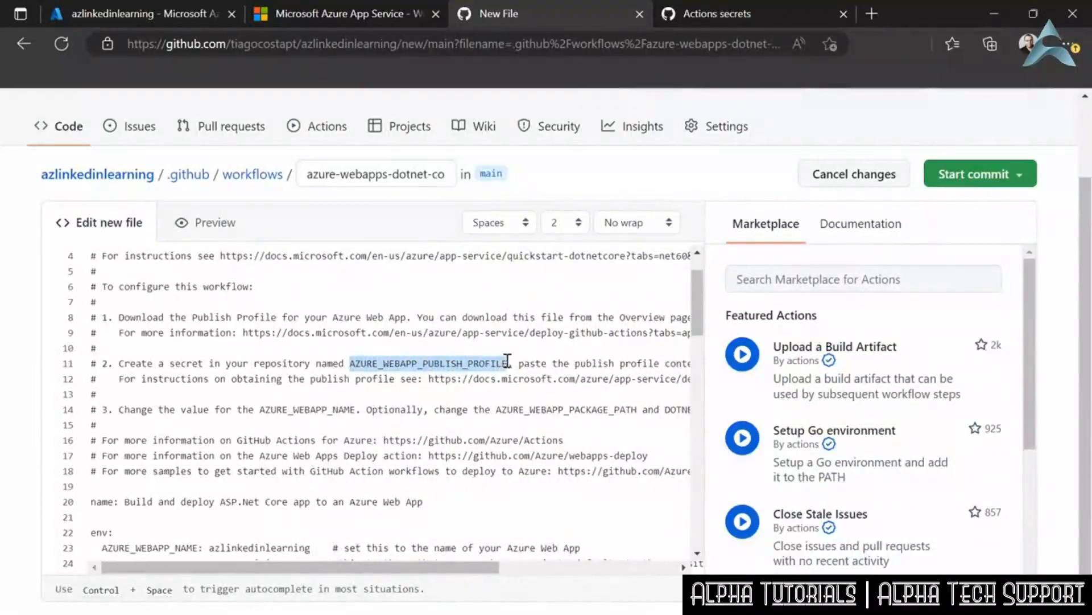
{"action": "left_click", "coordinate": [690, 16]}
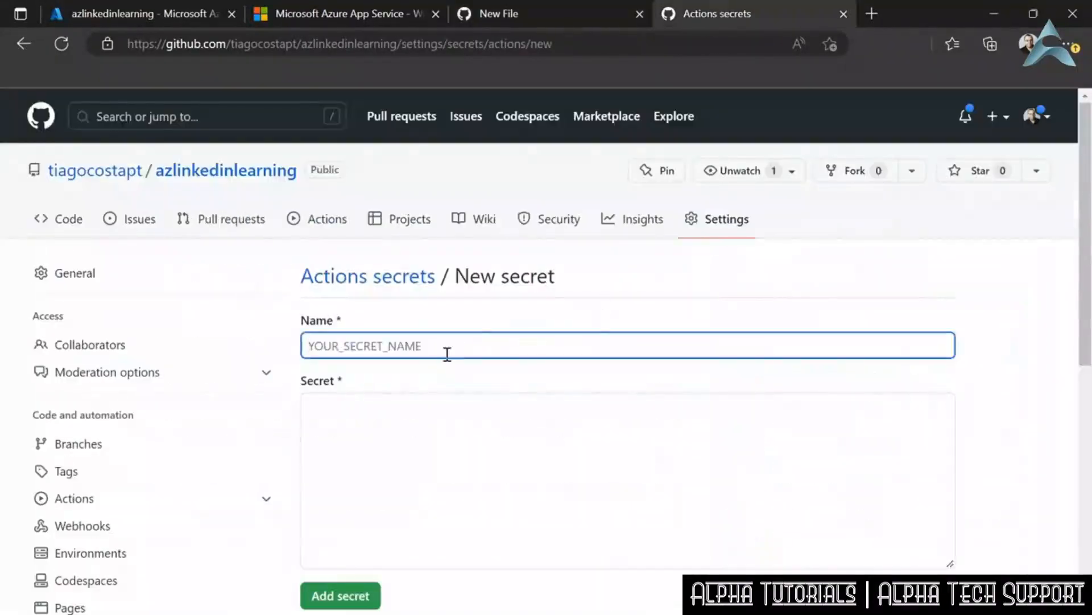
{"action": "key", "text": "ctrl+v"}
- Copy the full contents of the App Service's publish profile file into the secret's value and add the secret
{"action": "left_click", "coordinate": [675, 434]}
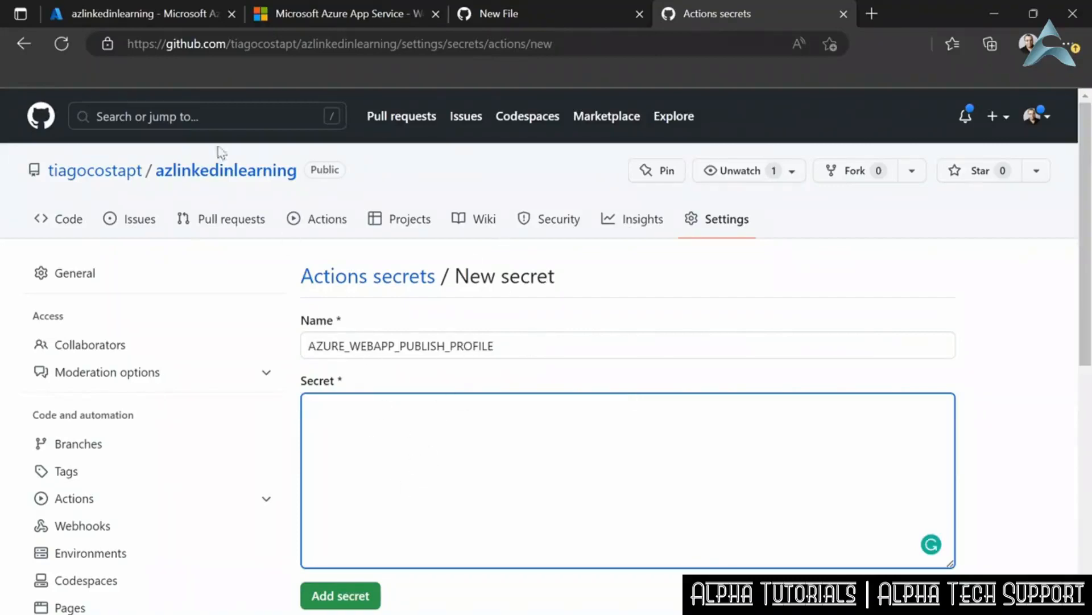
{"action": "left_click", "coordinate": [142, 14]}
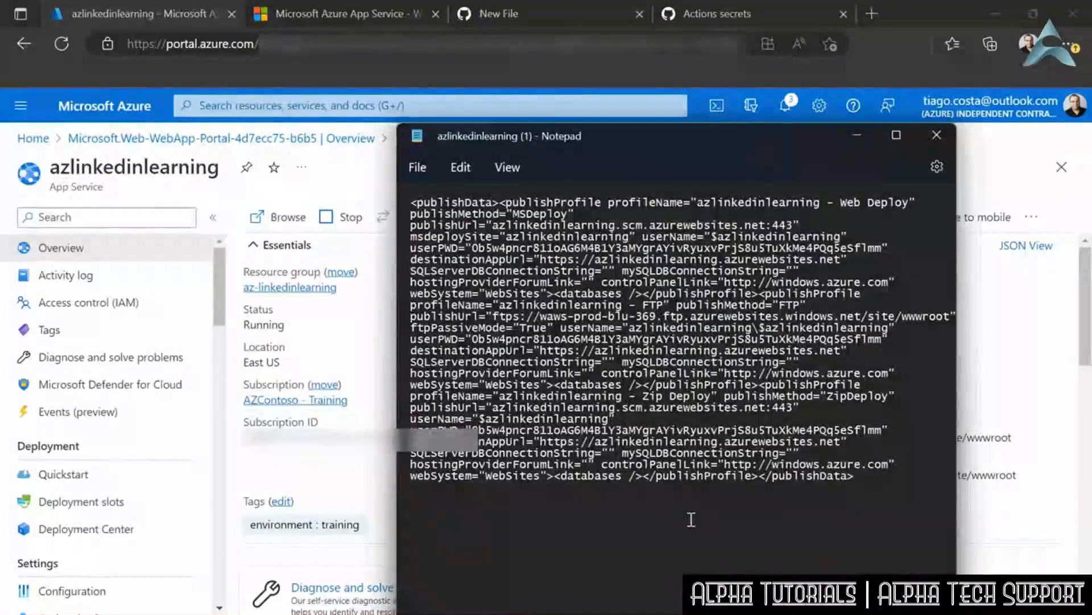
{"action": "key", "text": "ctrl+a"}
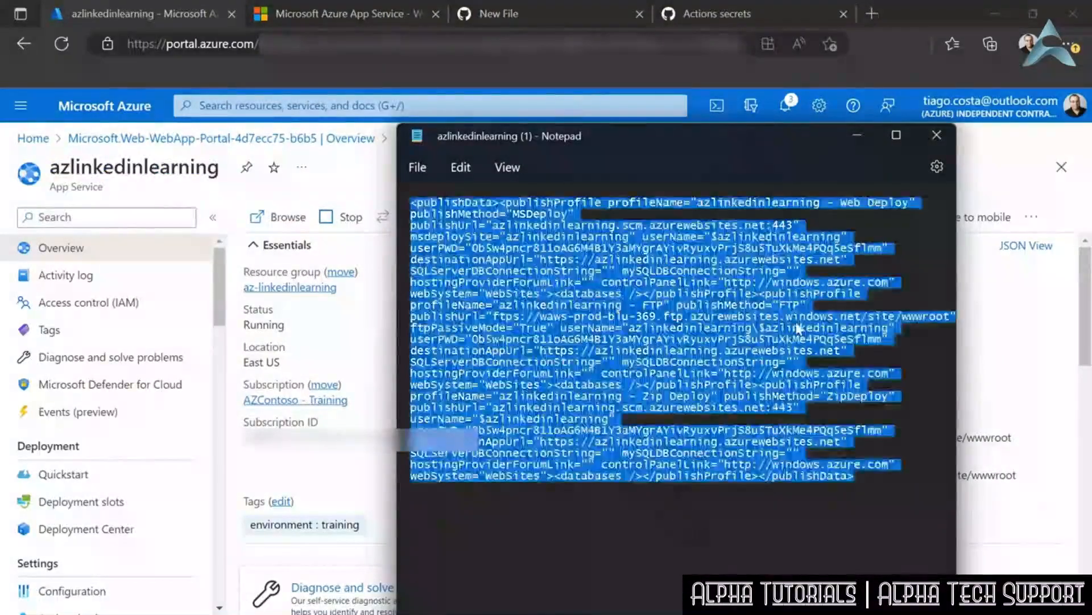
{"action": "left_click", "coordinate": [936, 135]}
{"action": "left_click", "coordinate": [672, 16]}
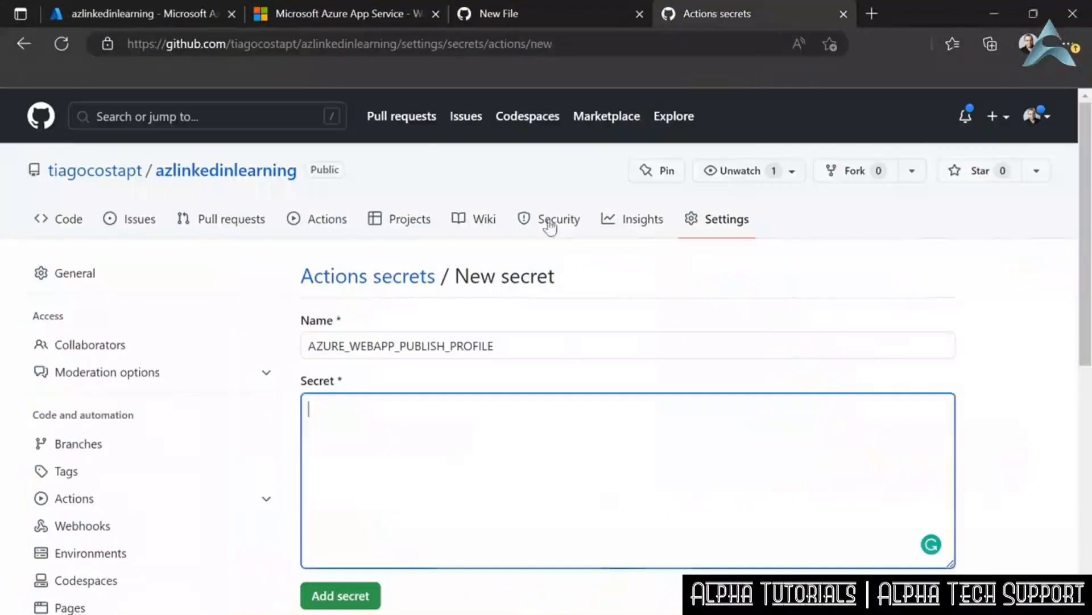
{"action": "key", "text": "ctrl+v"}
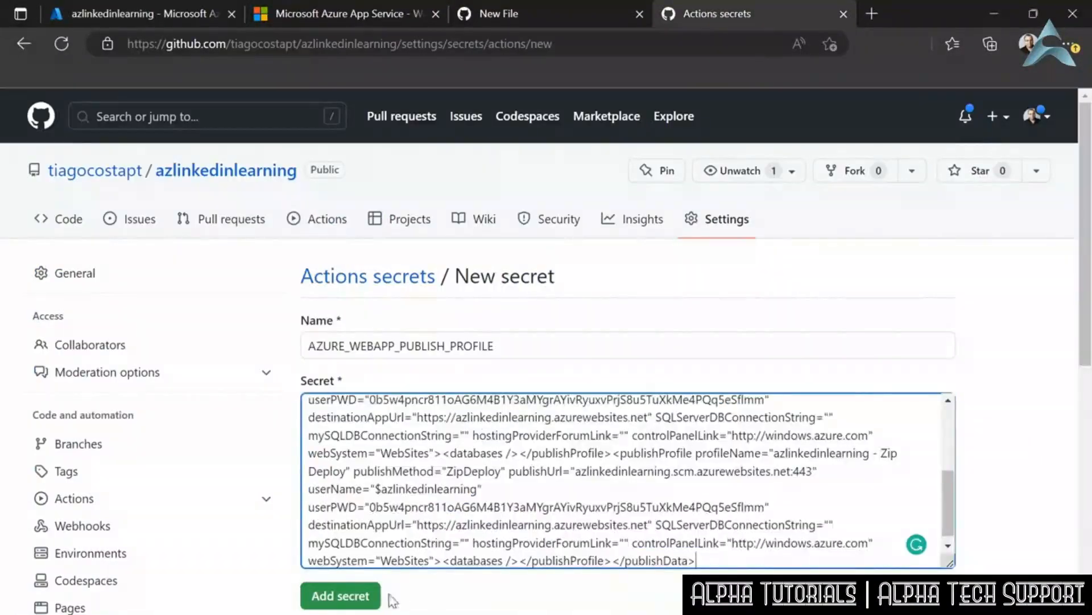
{"action": "left_click", "coordinate": [345, 599]}
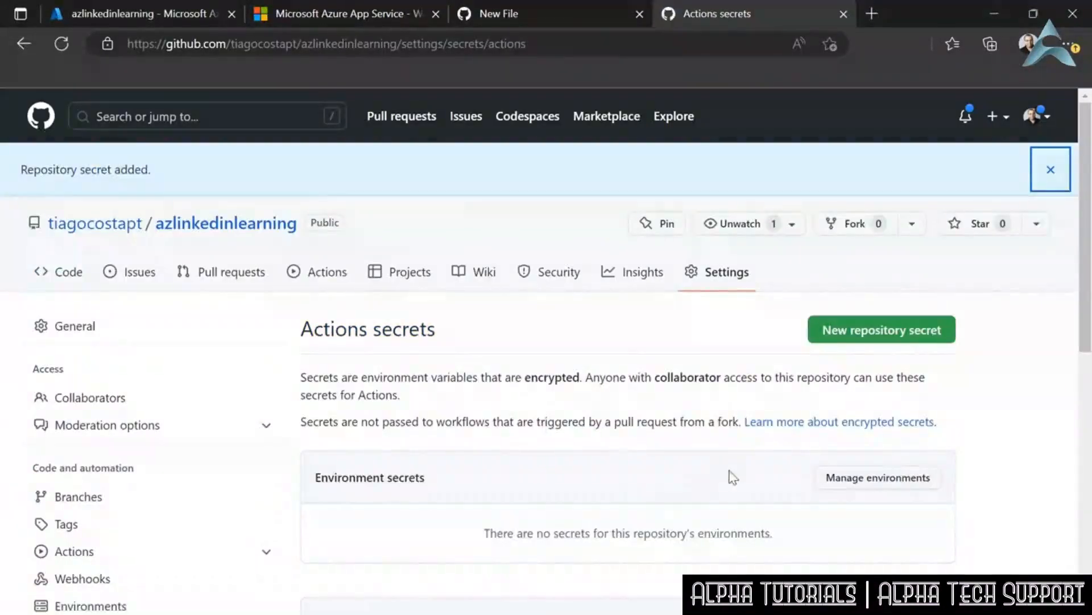
- Check the repository secrets list and the settings of the Development environment
{"action": "scroll", "coordinate": [640, 438], "scroll_direction": "down", "scroll_amount": 5}
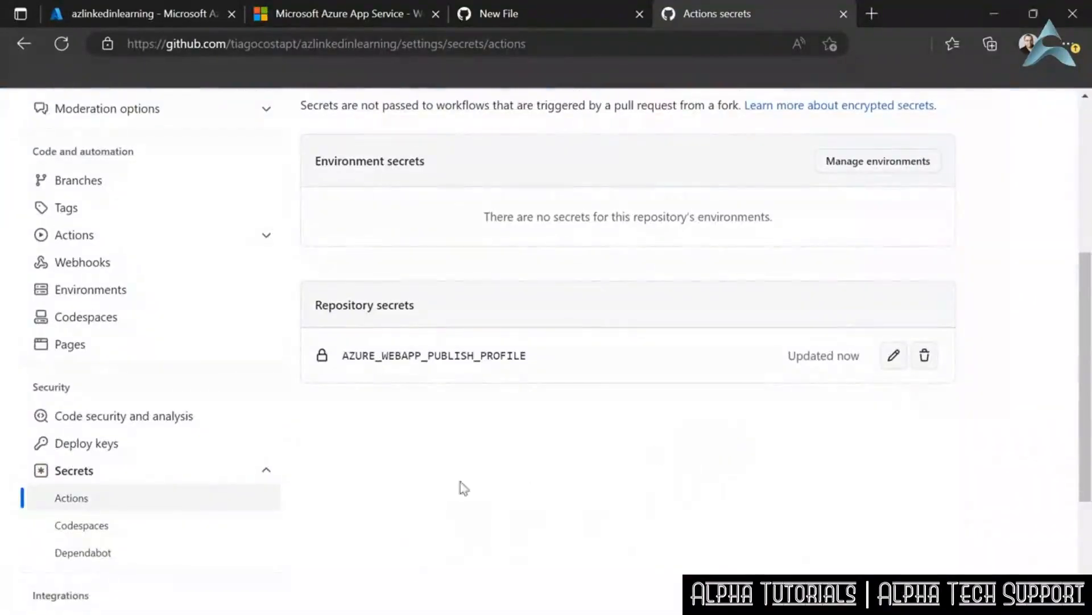
{"action": "left_click", "coordinate": [72, 291]}
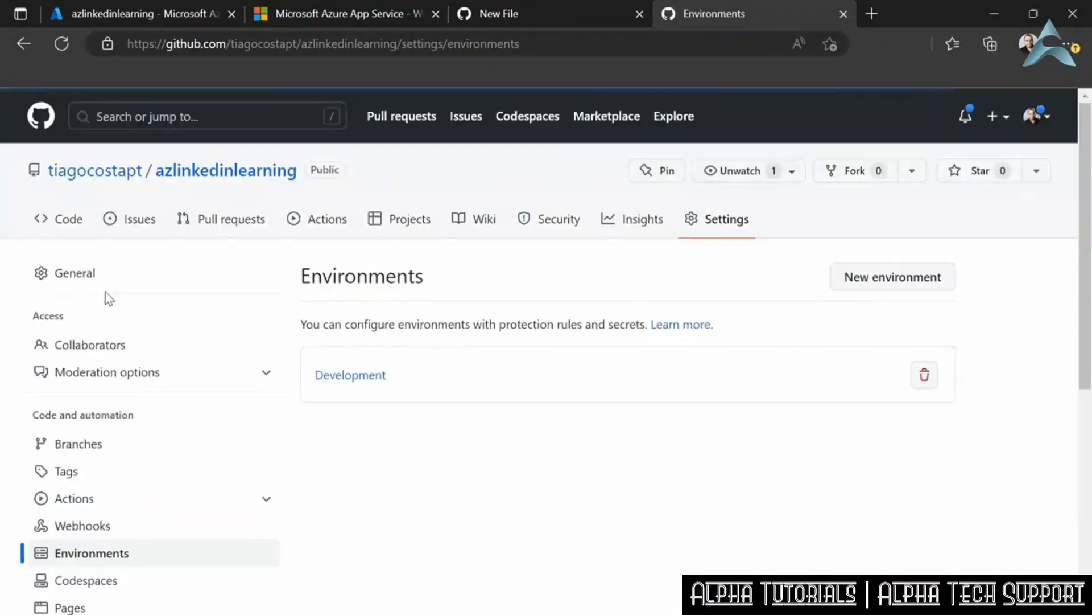
{"action": "left_click", "coordinate": [361, 376]}
{"action": "scroll", "coordinate": [635, 478], "scroll_direction": "down", "scroll_amount": 1}
{"action": "scroll", "coordinate": [630, 472], "scroll_direction": "up", "scroll_amount": 1}
- Commit the new workflow file azure-webapps-dotnet-core.yml directly to the main branch
{"action": "left_click", "coordinate": [472, 13]}
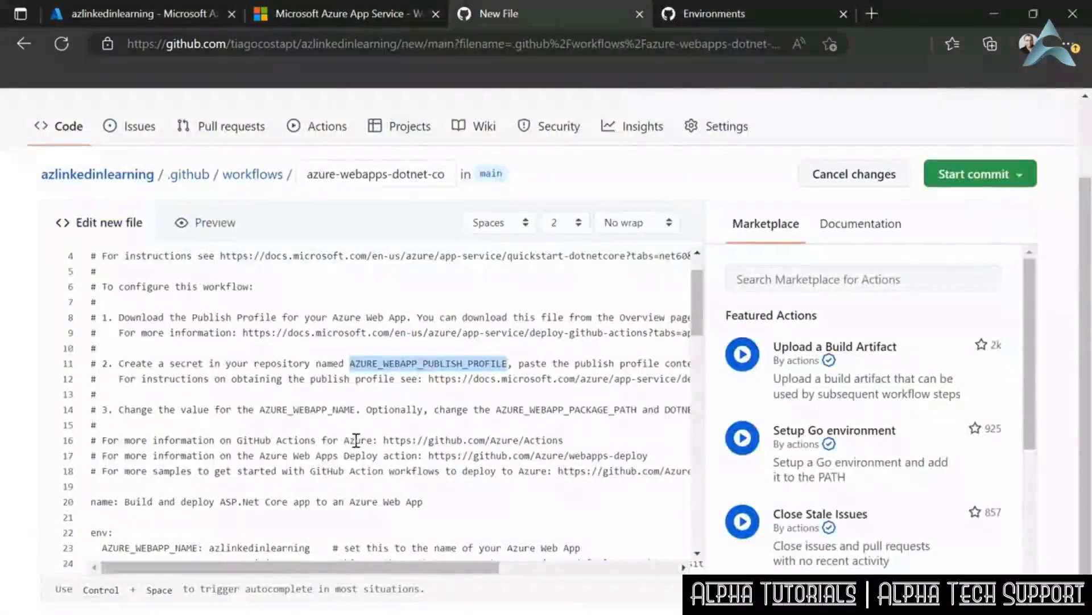
{"action": "scroll", "coordinate": [388, 355], "scroll_direction": "down", "scroll_amount": 6}
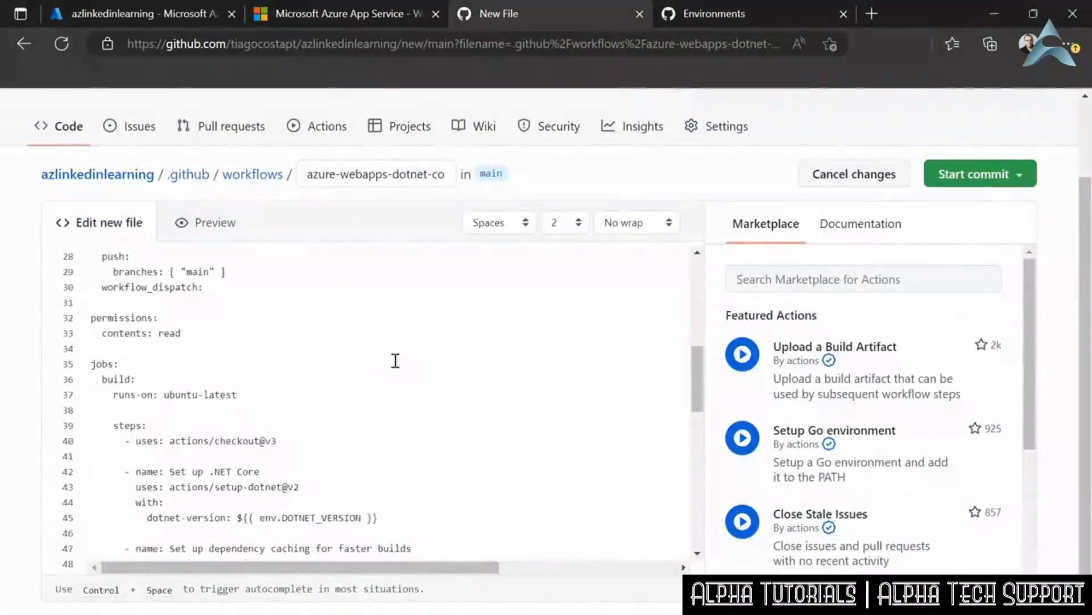
{"action": "left_click", "coordinate": [957, 175]}
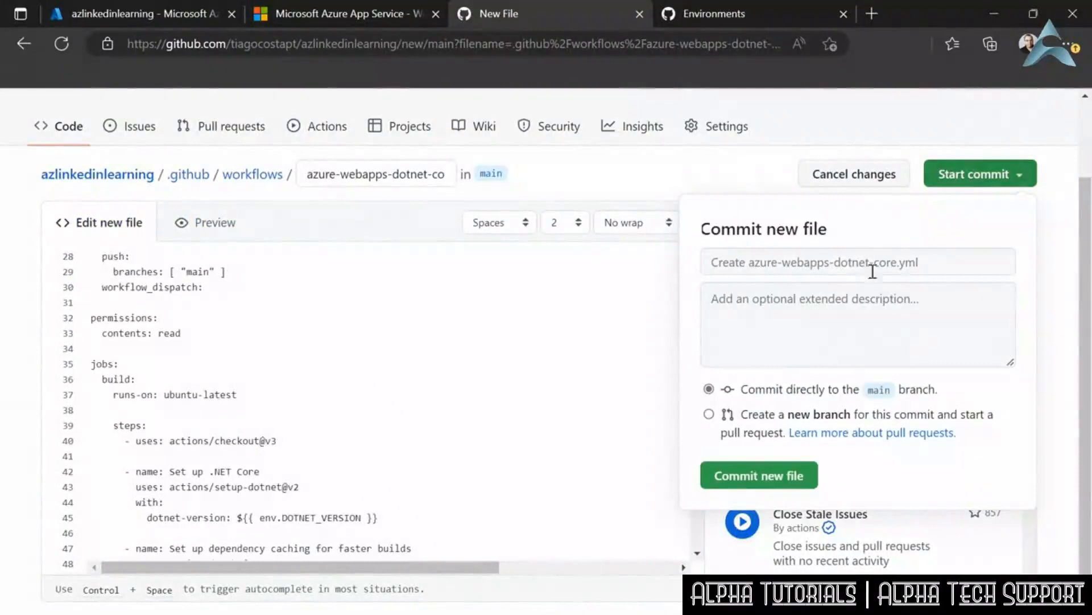
{"action": "left_click", "coordinate": [770, 477]}
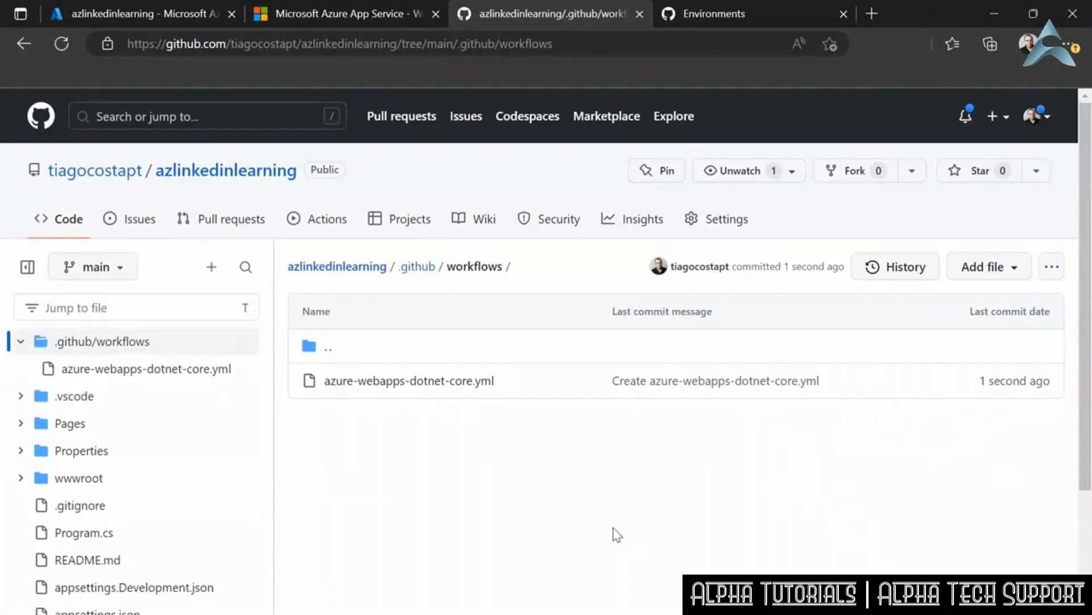
- Open the "Create azure-webapps-dotnet-core.yml" run of the Build and deploy ASP.Net Core app workflow to follow its build and deploy jobs
{"action": "left_click", "coordinate": [318, 223]}
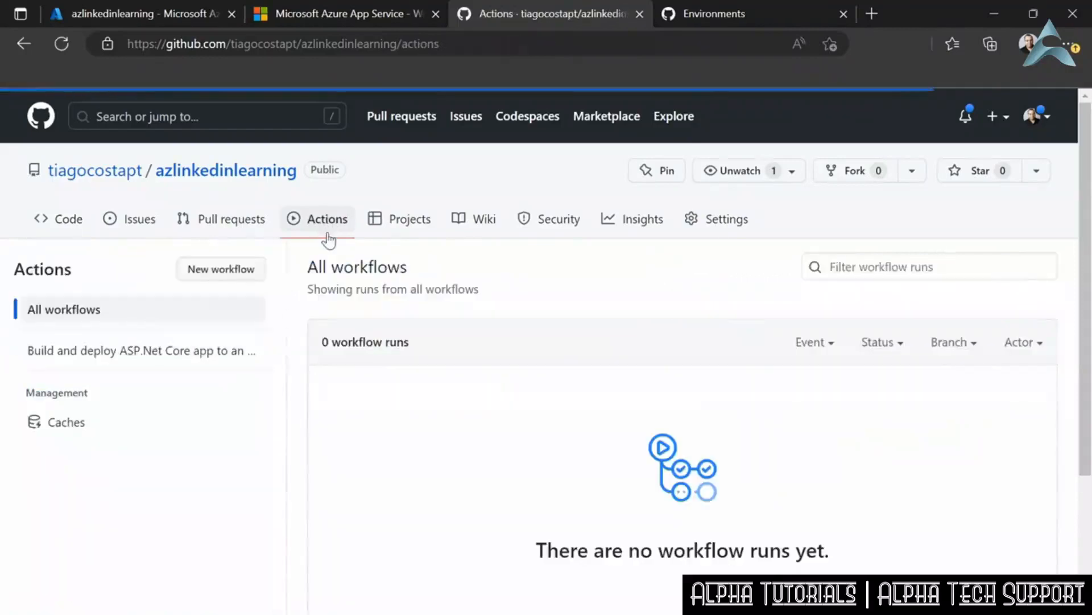
{"action": "left_click", "coordinate": [147, 354]}
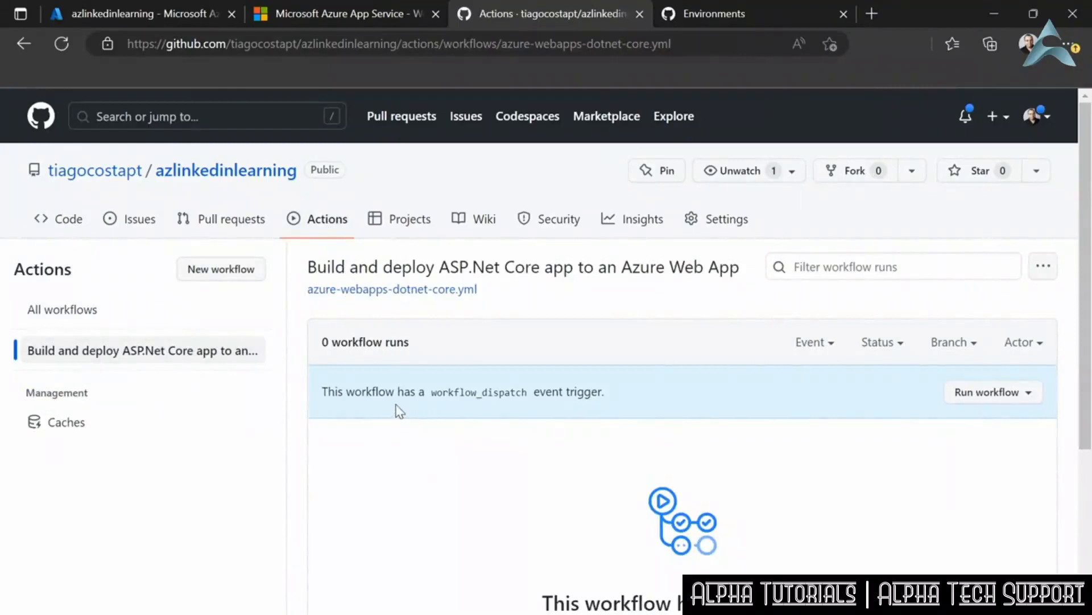
{"action": "left_click", "coordinate": [990, 392]}
{"action": "left_click", "coordinate": [856, 391]}
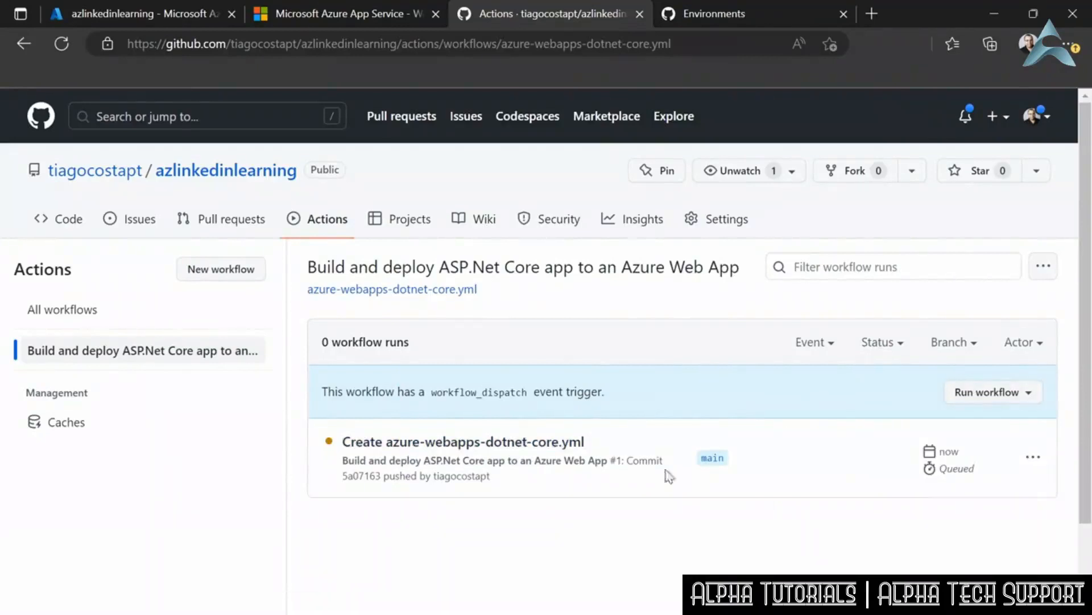
{"action": "left_click", "coordinate": [462, 442]}
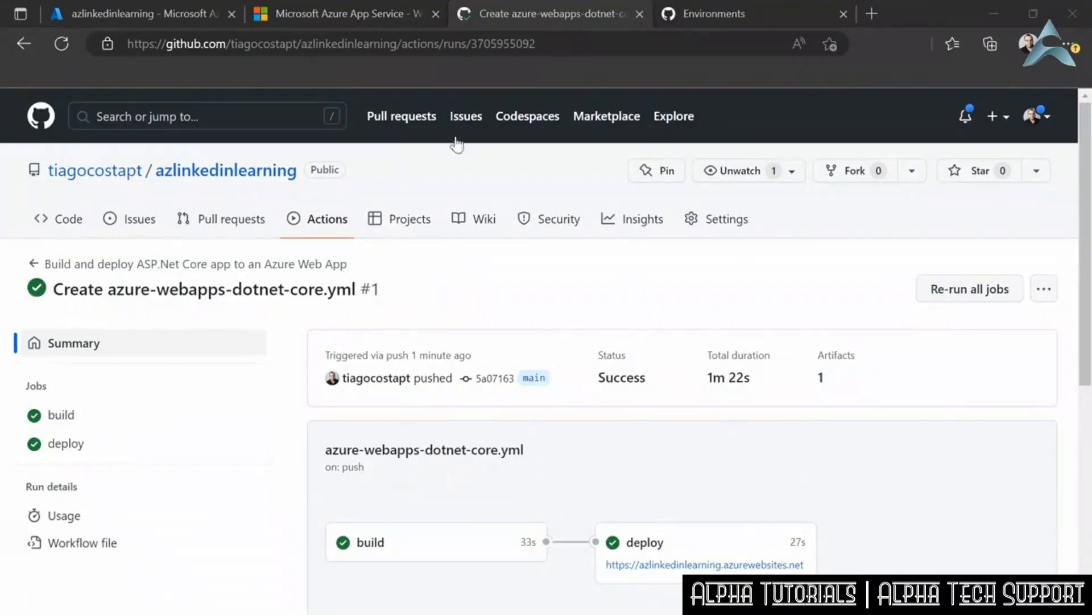
- View the deployed home page at azlinkedinlearning.azurewebsites.net and highlight its welcome heading
{"action": "left_click", "coordinate": [289, 12]}
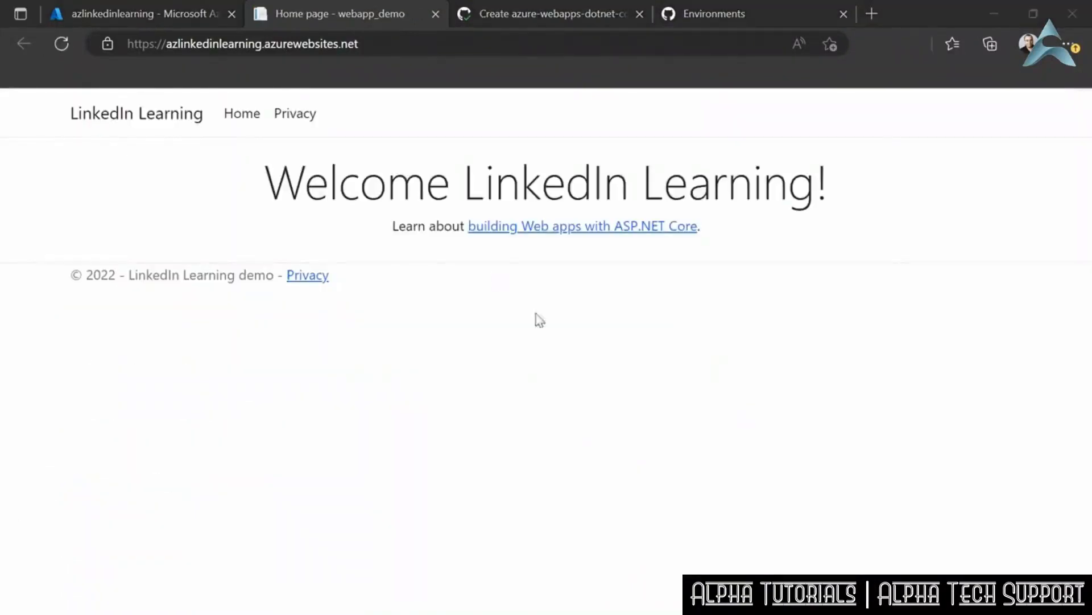
{"action": "left_click_drag", "start_coordinate": [345, 183], "coordinate": [763, 188]}
{"action": "left_click", "coordinate": [337, 146]}
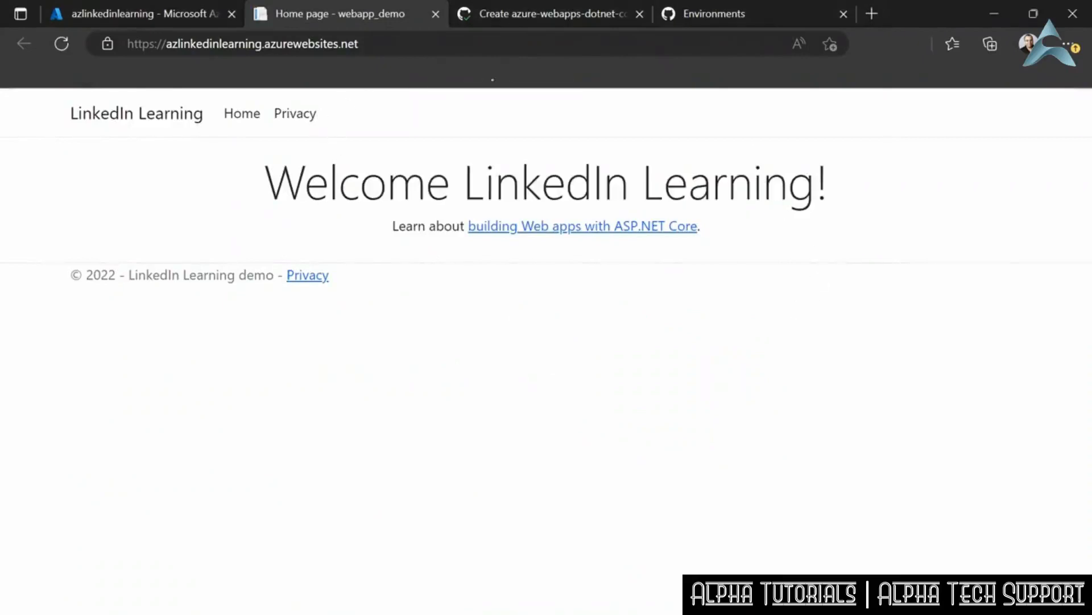
- Open Index.cshtml from the Pages folder of the azlinkedinlearning GitHub repository for editing on the main branch
{"action": "left_click", "coordinate": [569, 15]}
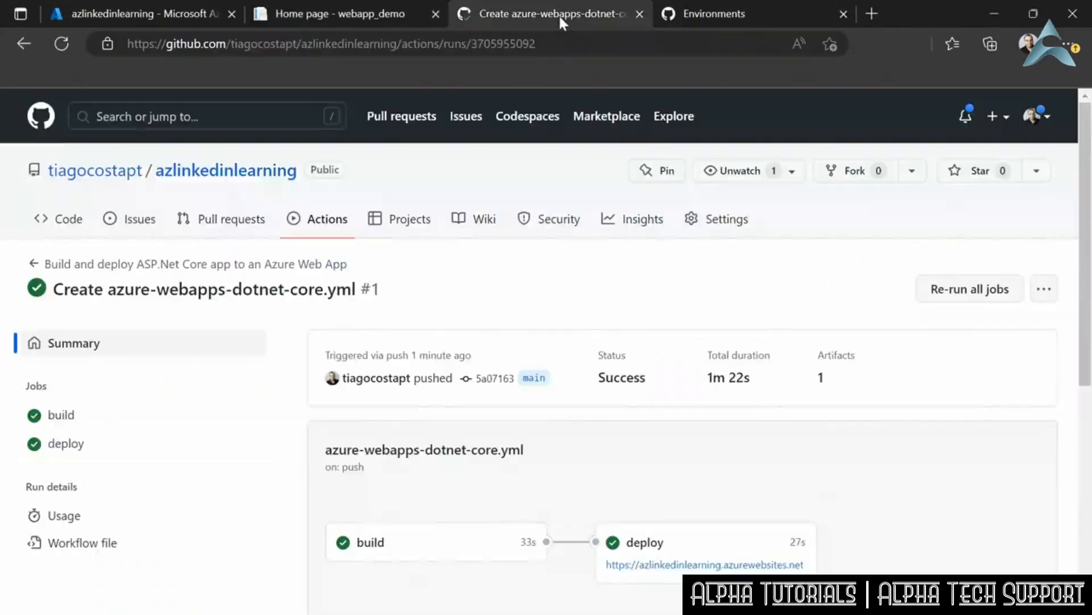
{"action": "left_click", "coordinate": [198, 178]}
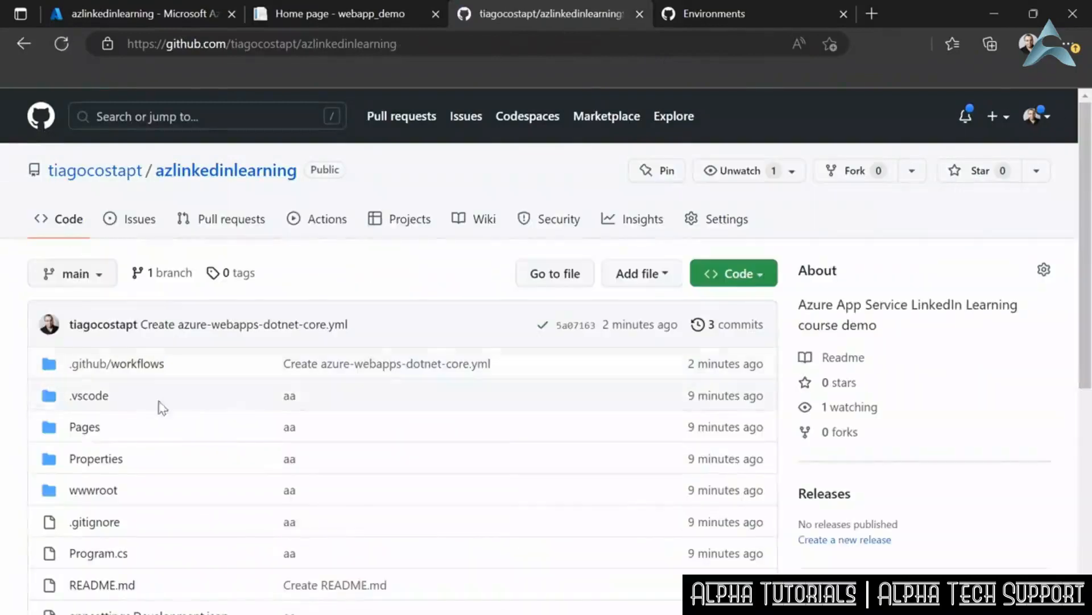
{"action": "left_click", "coordinate": [86, 429]}
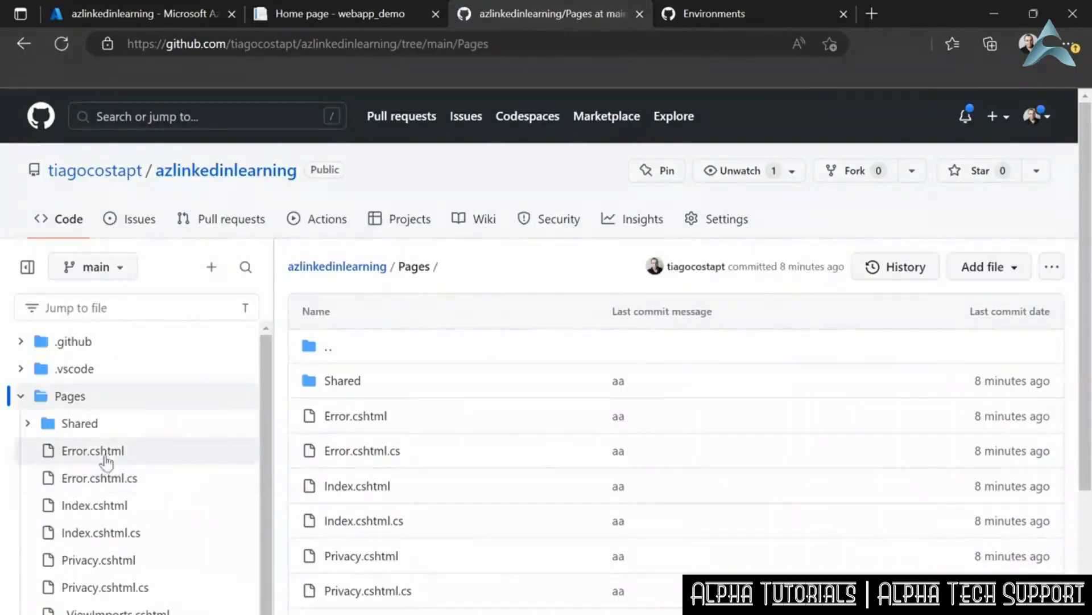
{"action": "scroll", "coordinate": [108, 560], "scroll_direction": "down", "scroll_amount": 2}
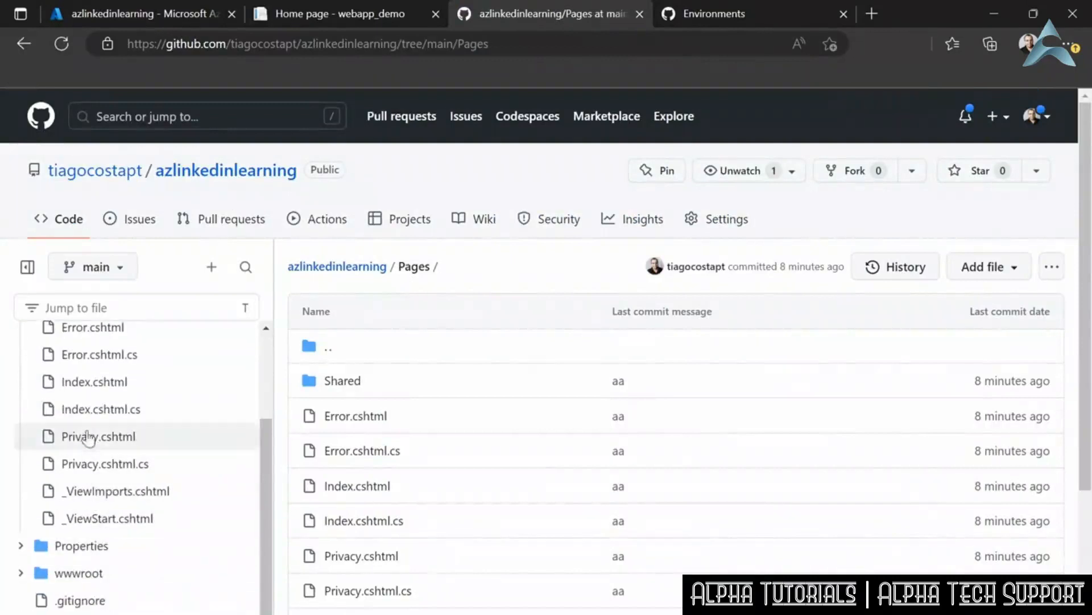
{"action": "left_click", "coordinate": [84, 409]}
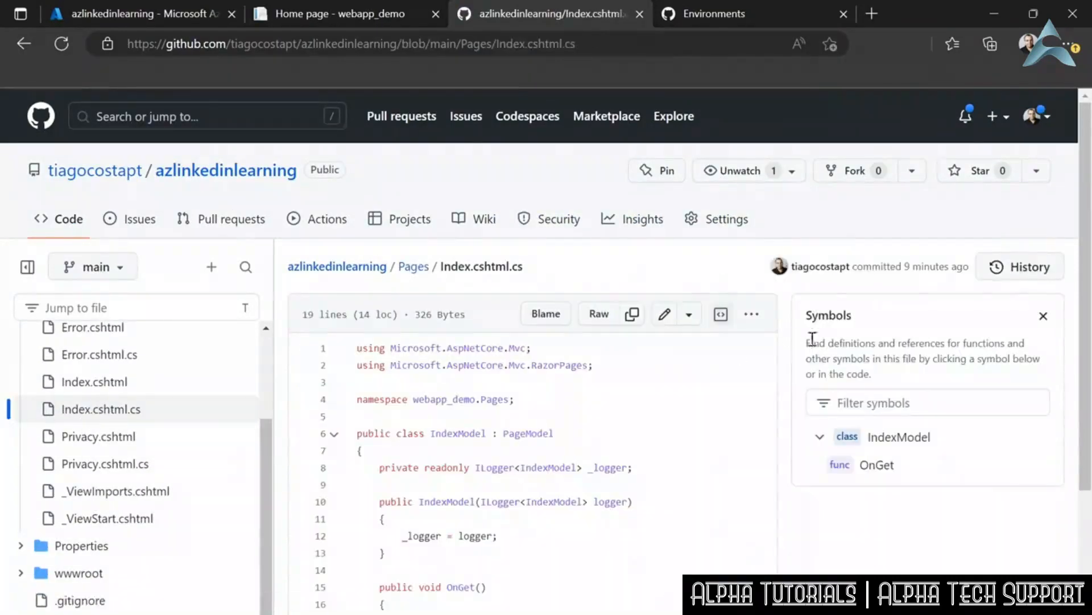
{"action": "left_click", "coordinate": [94, 383]}
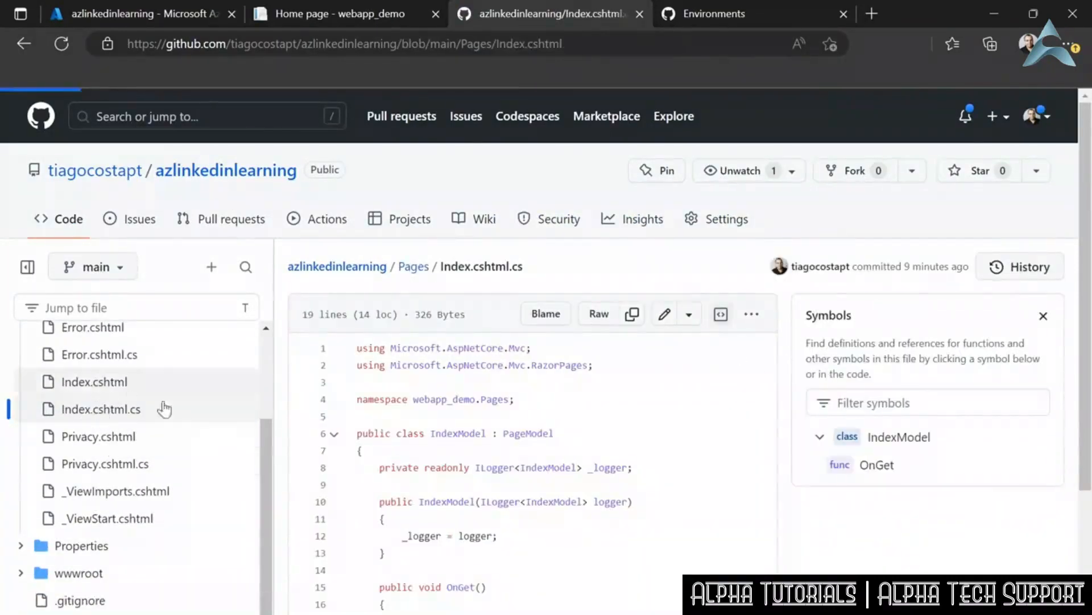
{"action": "left_click", "coordinate": [89, 411]}
{"action": "left_click", "coordinate": [80, 383]}
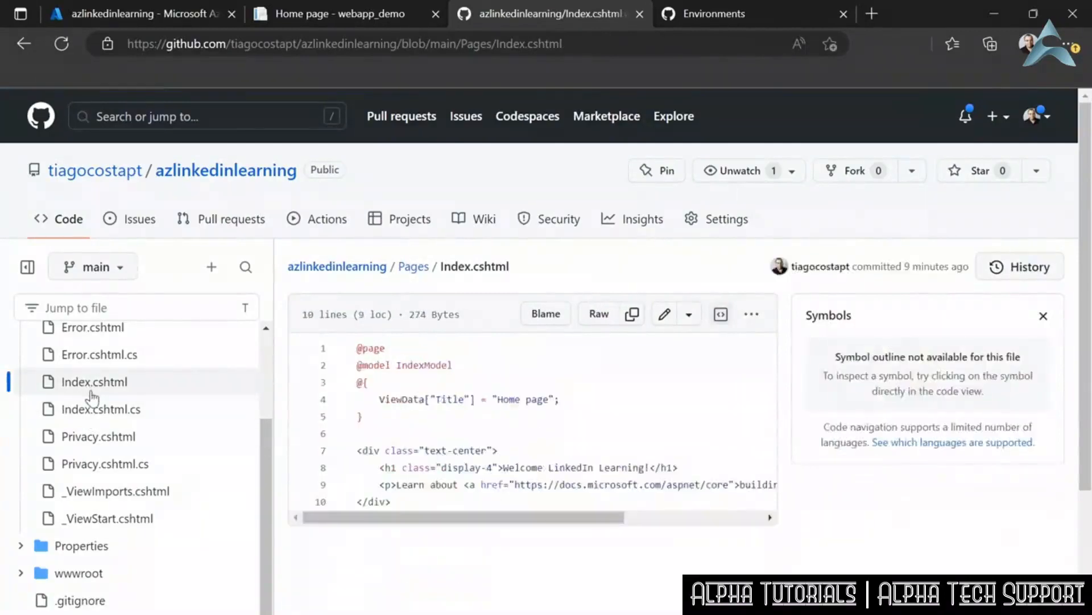
{"action": "scroll", "coordinate": [592, 253], "scroll_direction": "down", "scroll_amount": 1}
{"action": "left_click", "coordinate": [665, 235]}
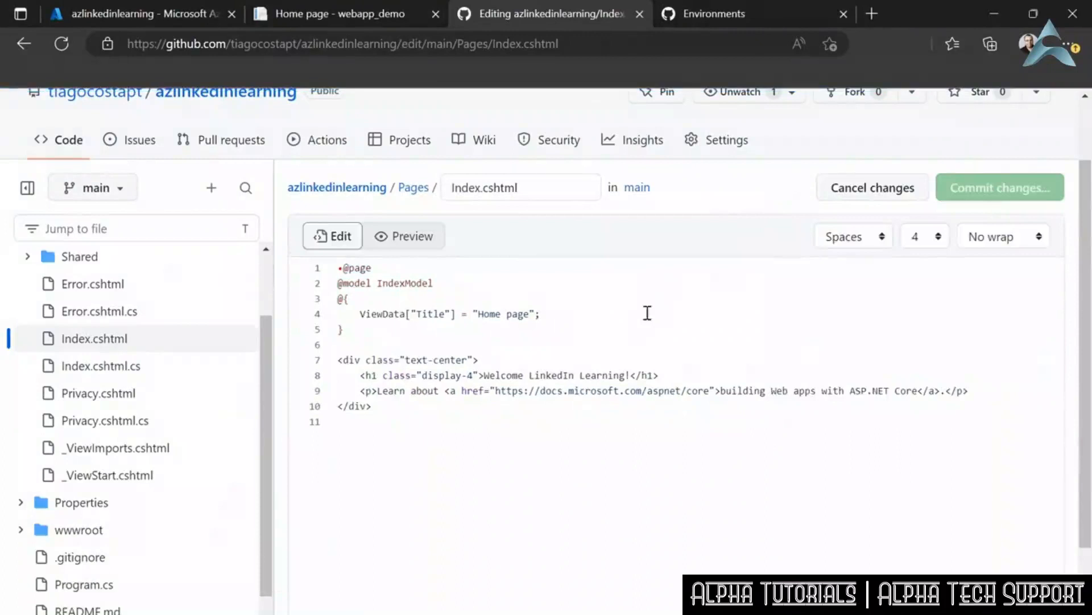
- Add the line <h2>Azure GitHub change...</h2> below the welcome heading in Index.cshtml and commit it directly to the main branch
{"action": "left_click", "coordinate": [673, 375]}
{"action": "key", "text": "Return"}
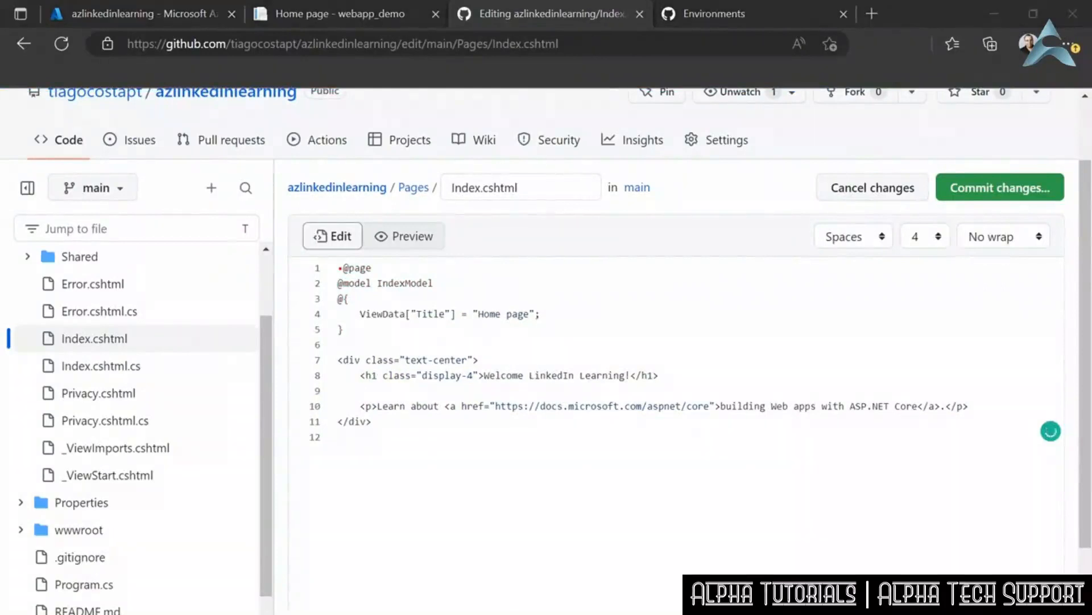
{"action": "left_click", "coordinate": [440, 387]}
{"action": "type", "text": "<h2>Azure DevOps change...</h2>"}
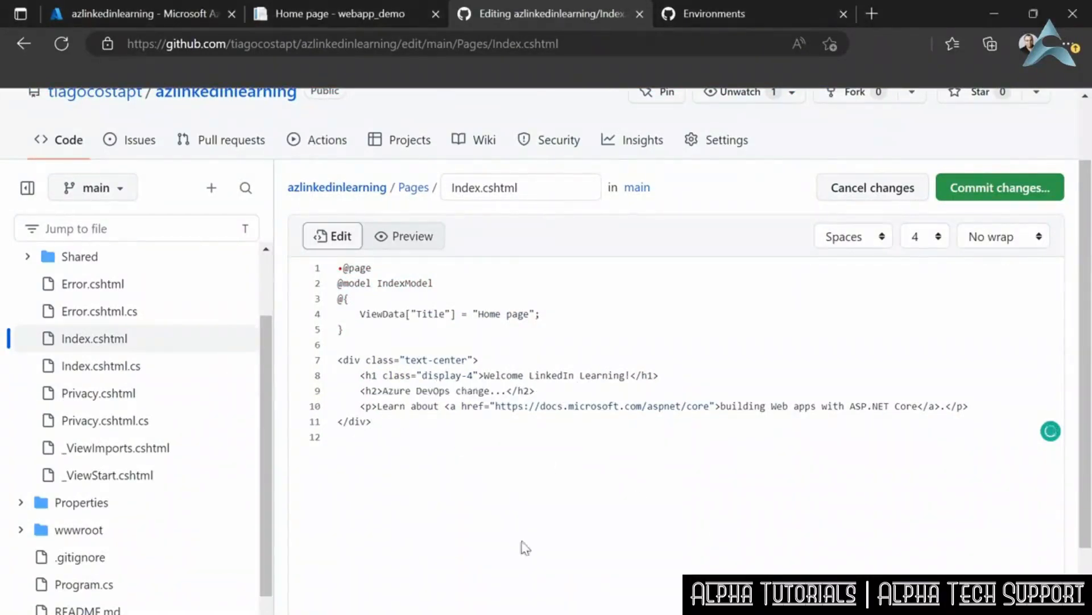
{"action": "double_click", "coordinate": [440, 392]}
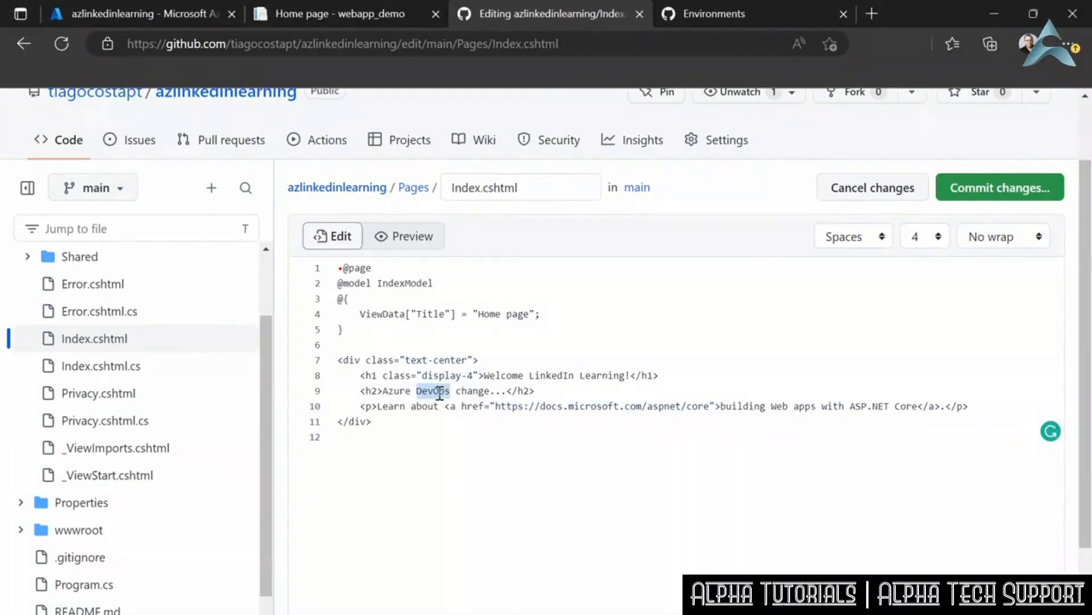
{"action": "type", "text": "GitHub"}
{"action": "left_click", "coordinate": [978, 192]}
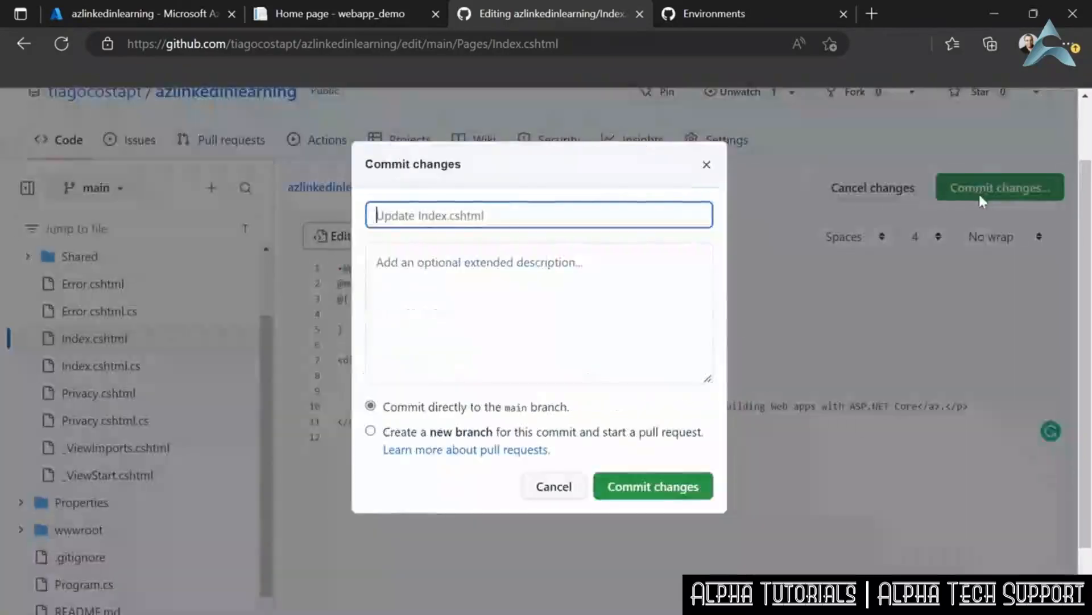
{"action": "left_click", "coordinate": [636, 492]}
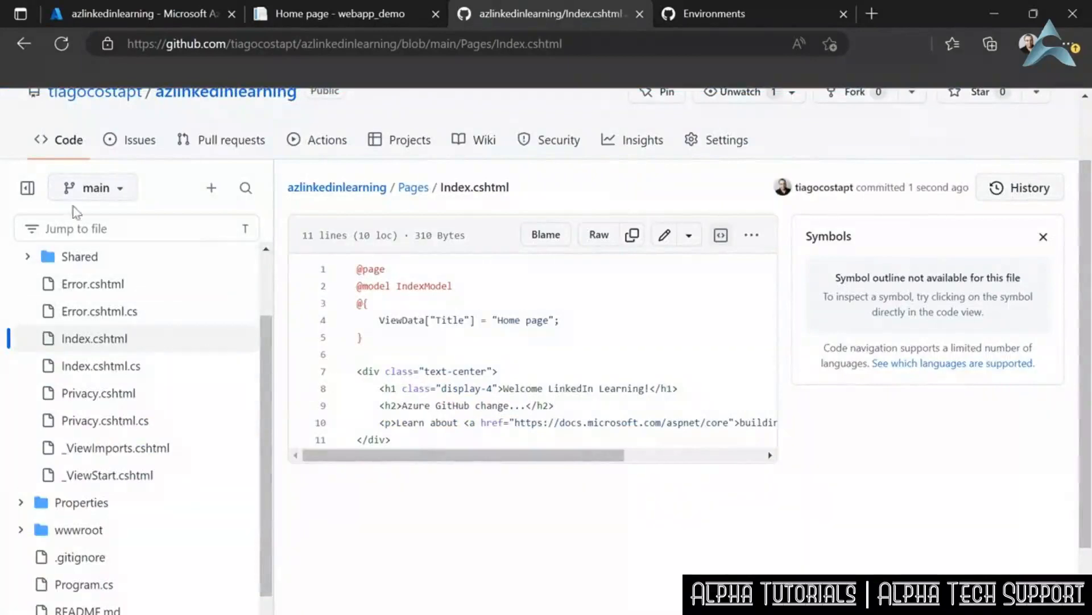
- Follow the "Update Index.cshtml" workflow run through build and deploy, and reload the deployed home page to check the change
{"action": "scroll", "coordinate": [55, 171], "scroll_direction": "up", "scroll_amount": 2}
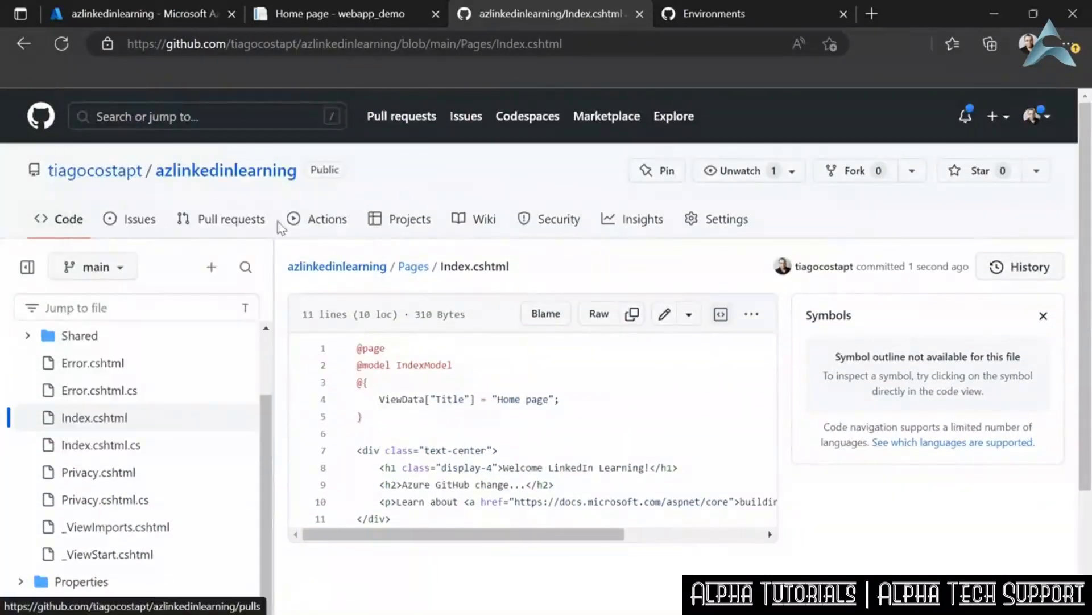
{"action": "left_click", "coordinate": [329, 225]}
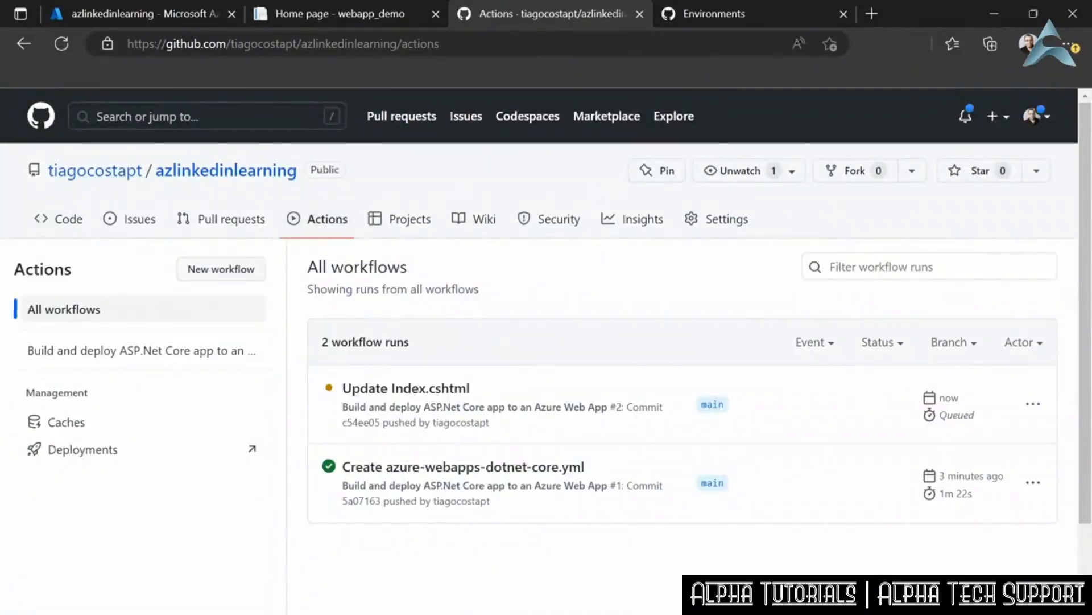
{"action": "left_click", "coordinate": [436, 389]}
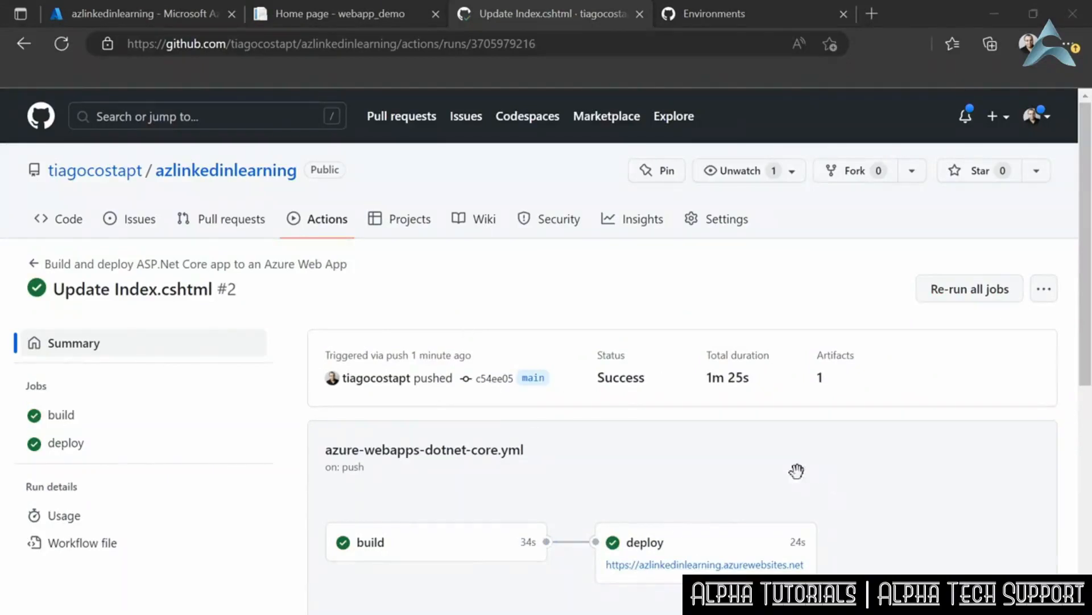
{"action": "left_click", "coordinate": [318, 12]}
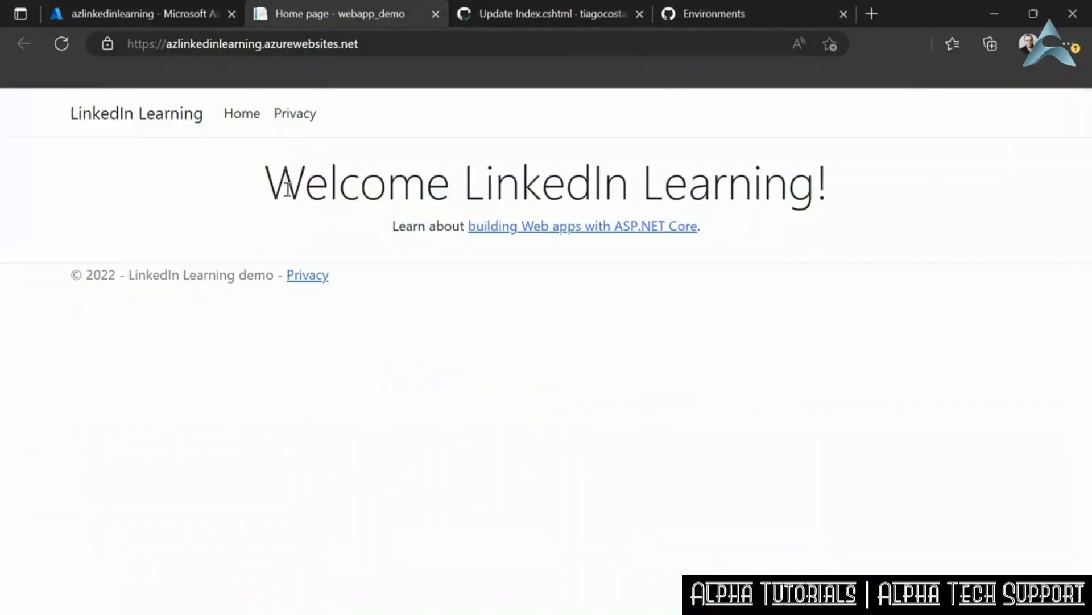
{"action": "left_click", "coordinate": [62, 44]}
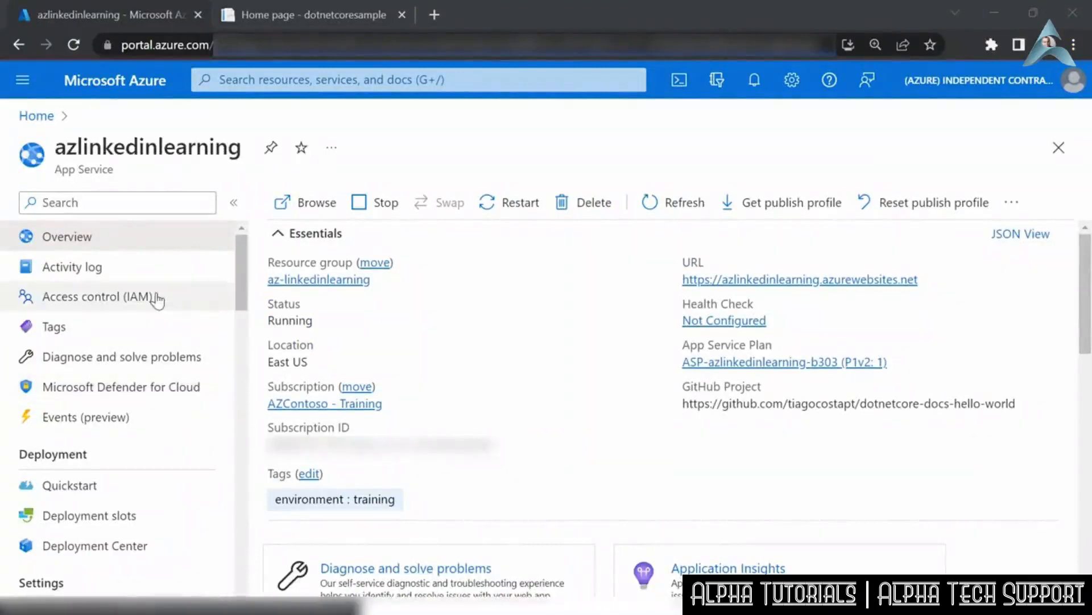
- In the azlinkedinlearning App Service's custom domains, begin adding a TLS/SSL binding for linkedinlearning.azcontoso.com
{"action": "scroll", "coordinate": [158, 298], "scroll_direction": "down", "scroll_amount": 2}
{"action": "scroll", "coordinate": [158, 300], "scroll_direction": "down", "scroll_amount": 5}
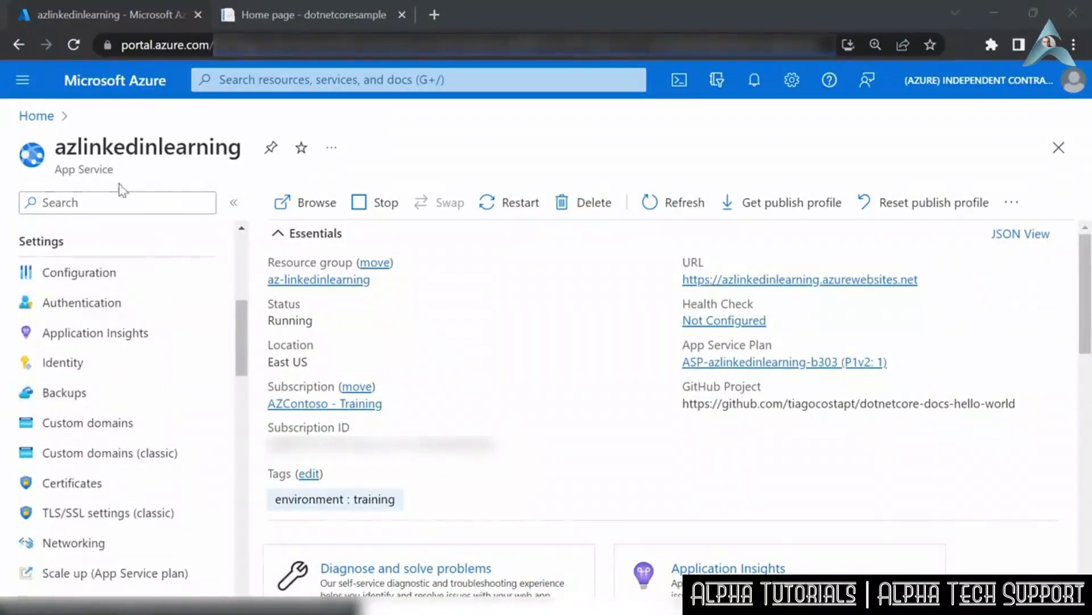
{"action": "left_click", "coordinate": [108, 424]}
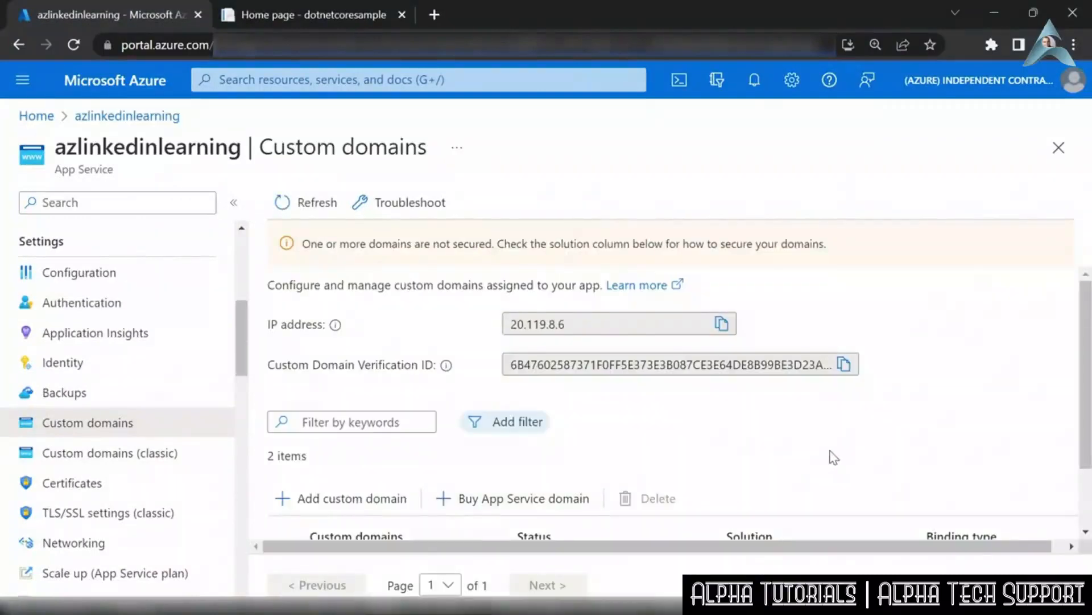
{"action": "scroll", "coordinate": [832, 458], "scroll_direction": "down", "scroll_amount": 1}
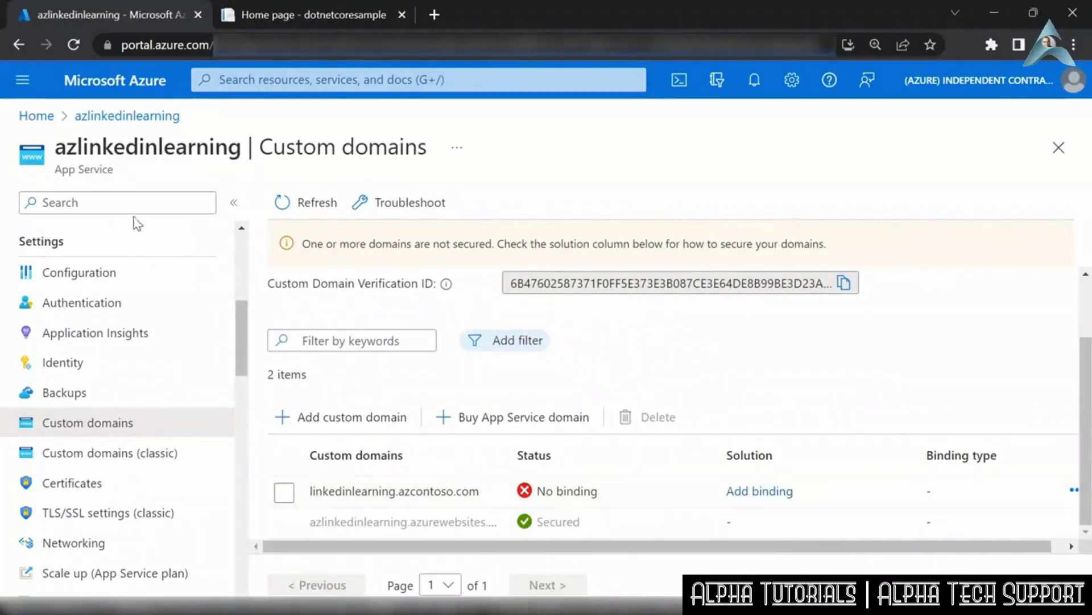
{"action": "left_click", "coordinate": [760, 492]}
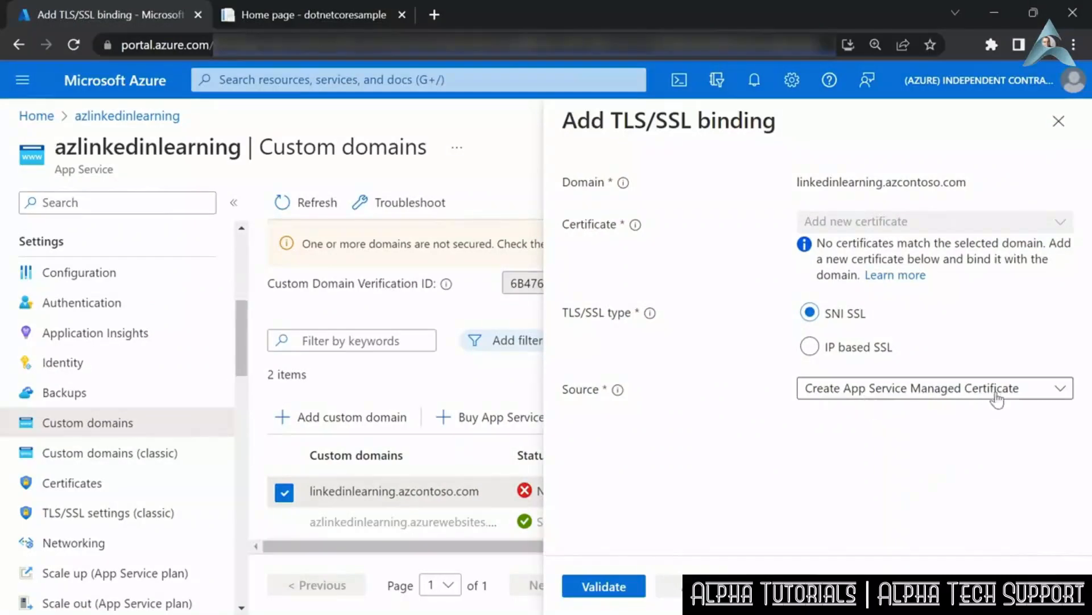
- Compare the SNI SSL and IP based SSL types, select IP based SSL, and review the available certificate sources
{"action": "left_click", "coordinate": [868, 393]}
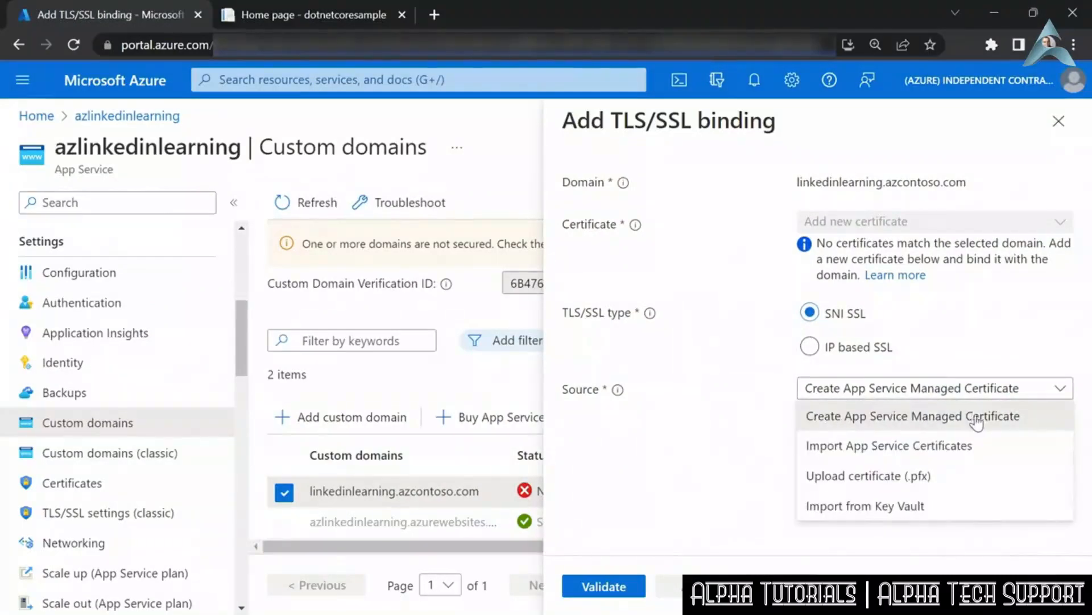
{"action": "left_click", "coordinate": [1041, 363]}
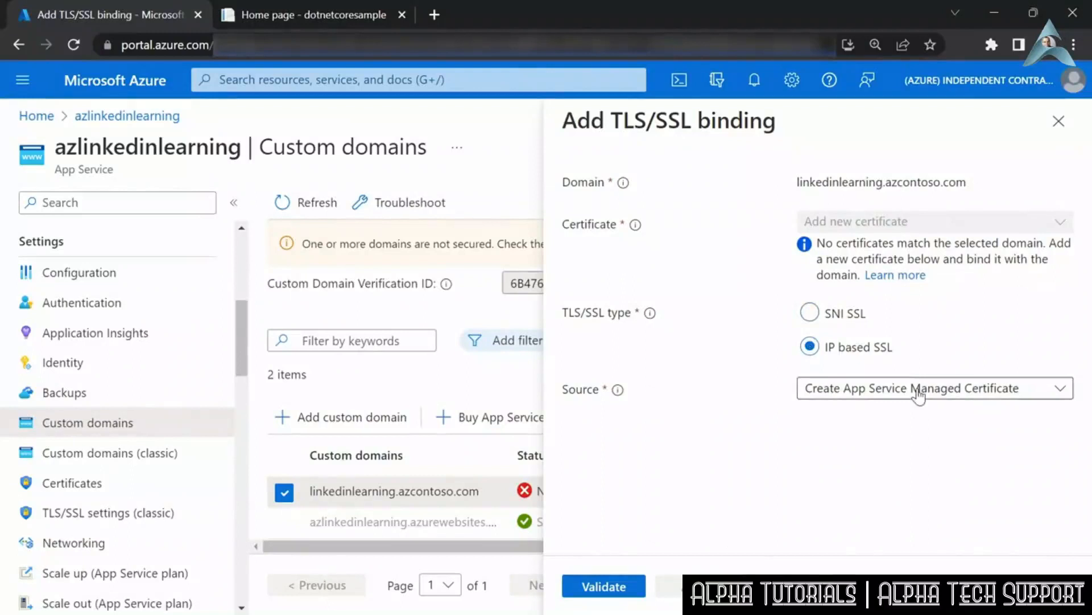
{"action": "left_click", "coordinate": [809, 313]}
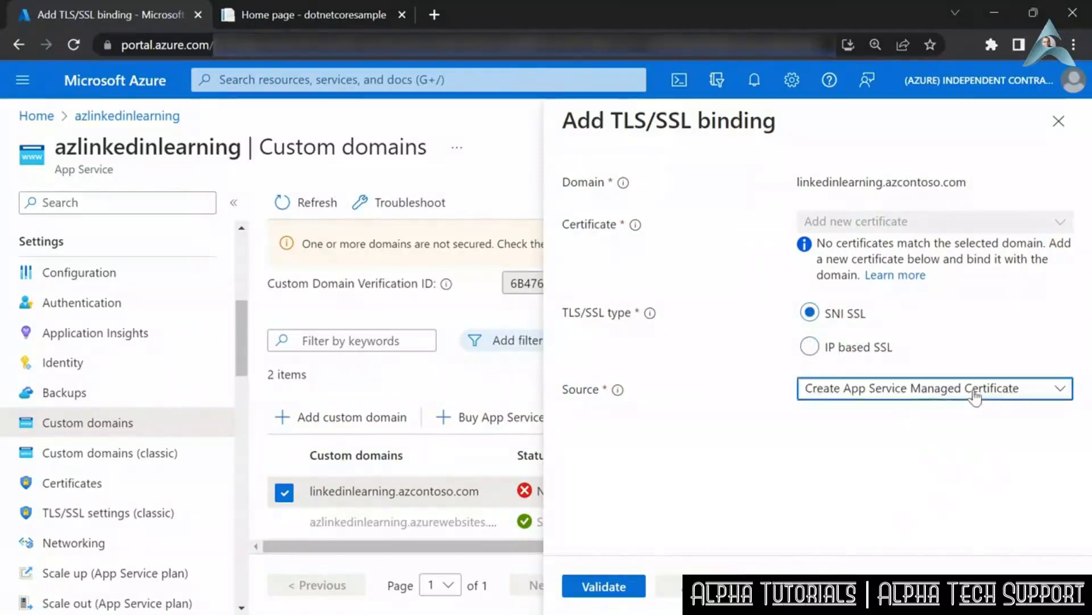
{"action": "left_click", "coordinate": [975, 397]}
{"action": "left_click", "coordinate": [976, 396]}
{"action": "left_click", "coordinate": [947, 393]}
{"action": "left_click", "coordinate": [979, 356]}
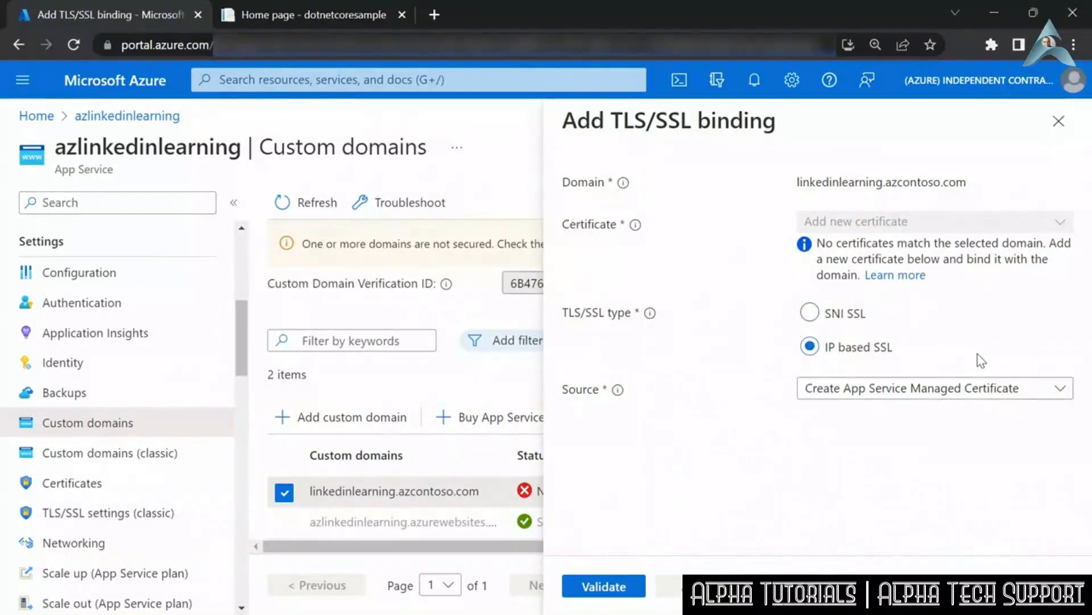
{"action": "left_click", "coordinate": [905, 393]}
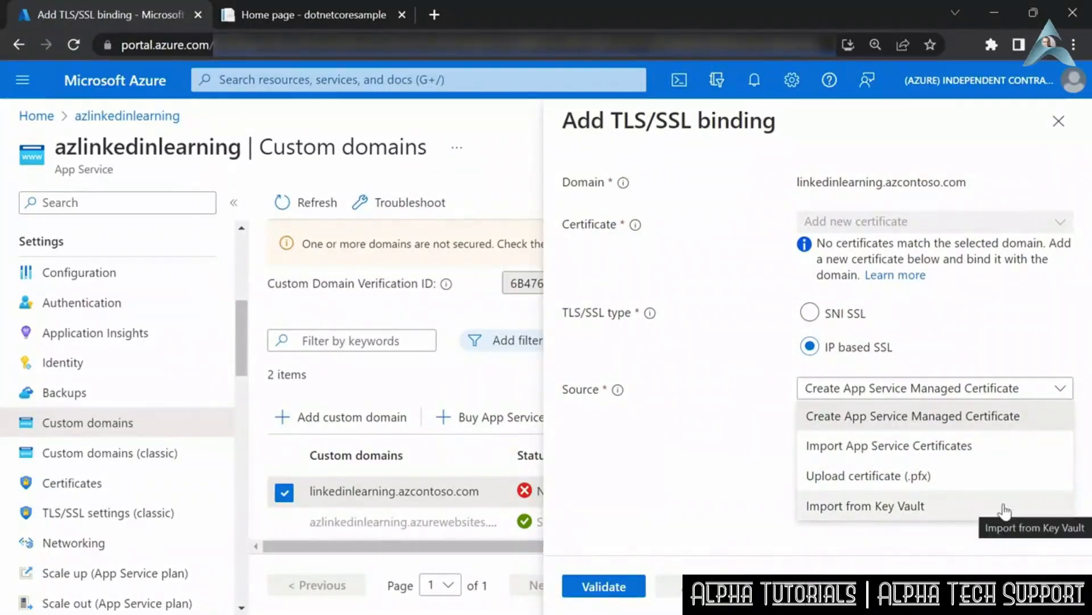
- In a second Azure portal tab, search for App Service Certificates and open the azcontosoCOM certificate's overview
{"action": "middle_click", "coordinate": [115, 80]}
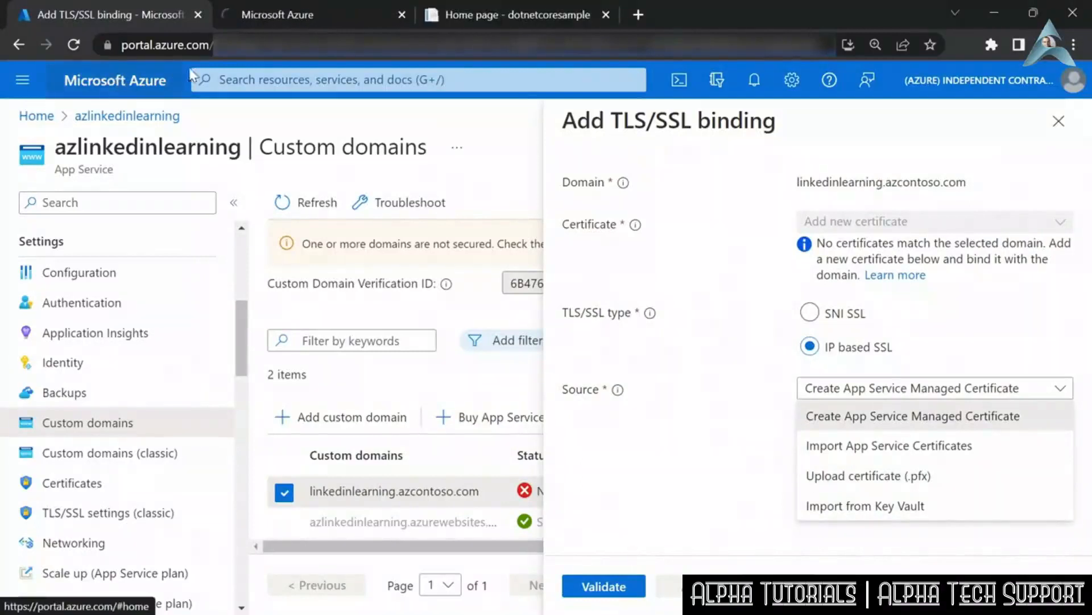
{"action": "left_click", "coordinate": [278, 17]}
{"action": "left_click", "coordinate": [282, 80]}
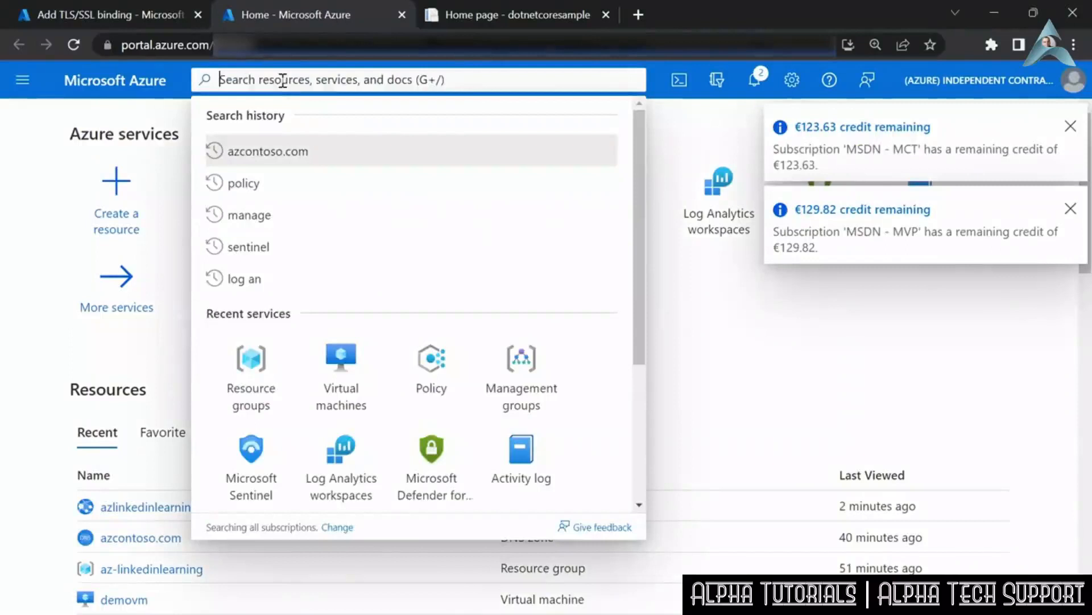
{"action": "type", "text": "app serv"}
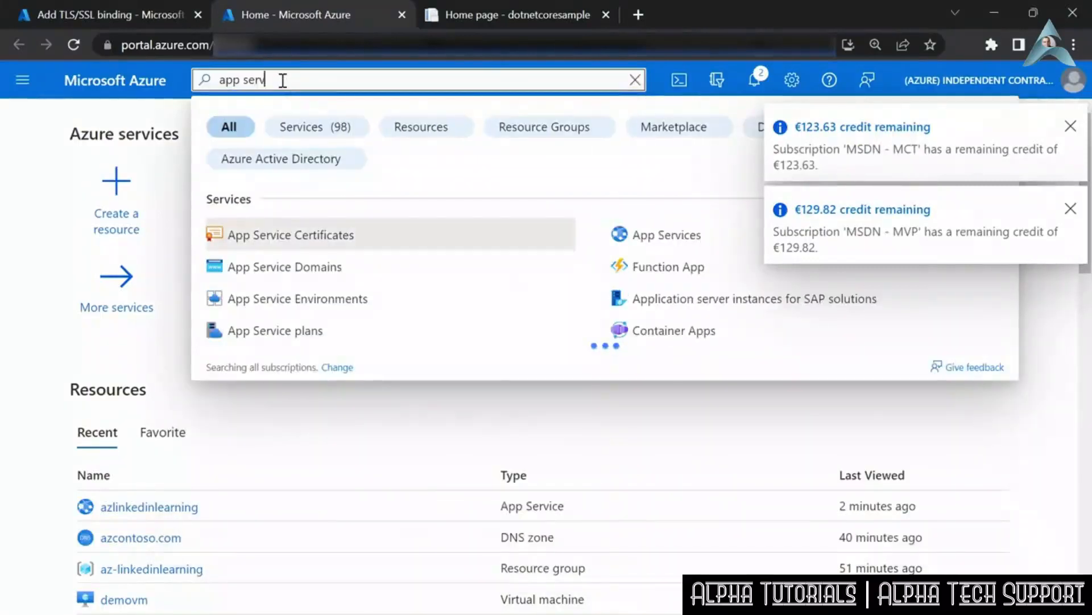
{"action": "type", "text": "icece"}
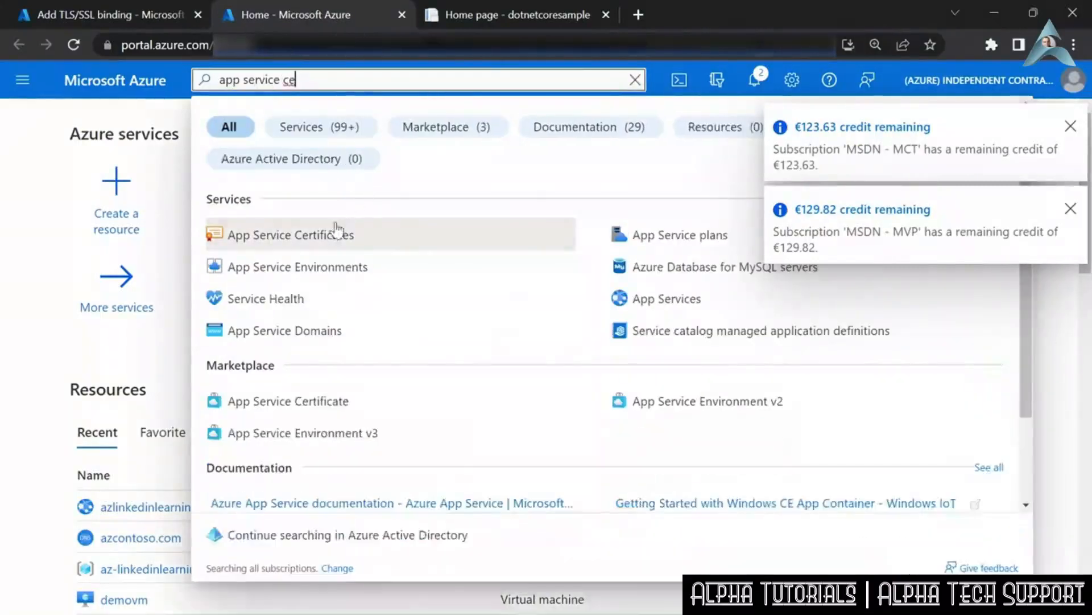
{"action": "left_click", "coordinate": [336, 235]}
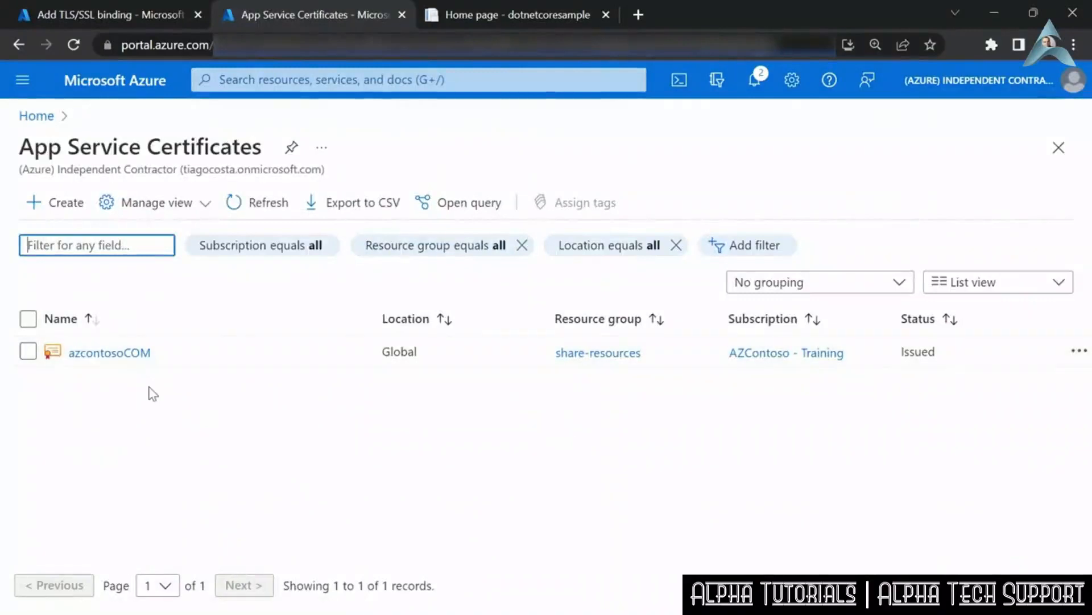
{"action": "left_click", "coordinate": [114, 352]}
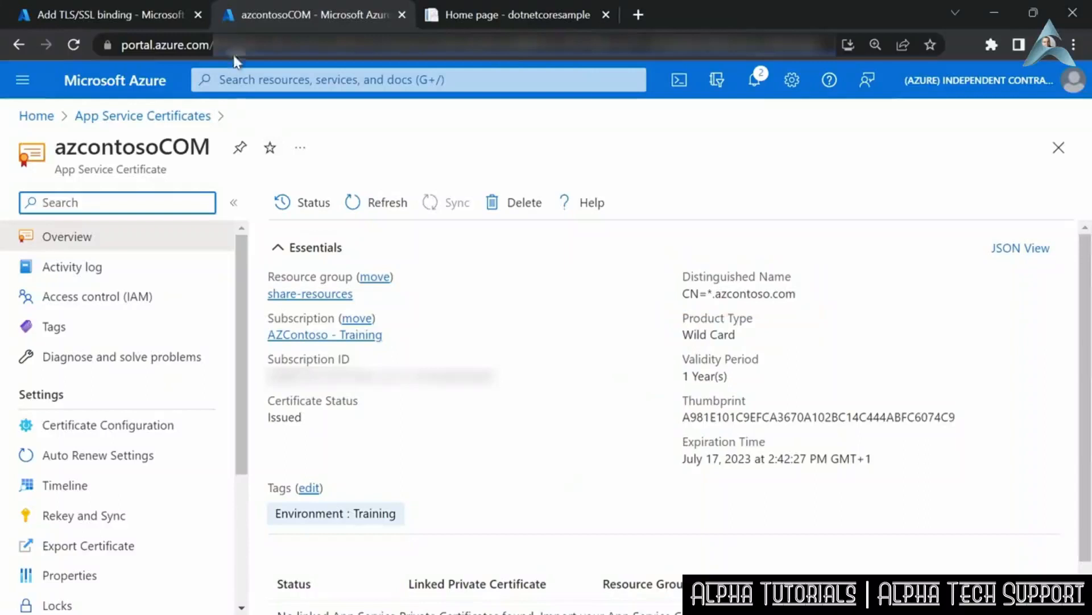
- Import the azcontosoCOM App Service certificate in the TLS/SSL binding for linkedinlearning.azcontoso.com, add the binding, and check the domain's status
{"action": "left_click", "coordinate": [120, 16]}
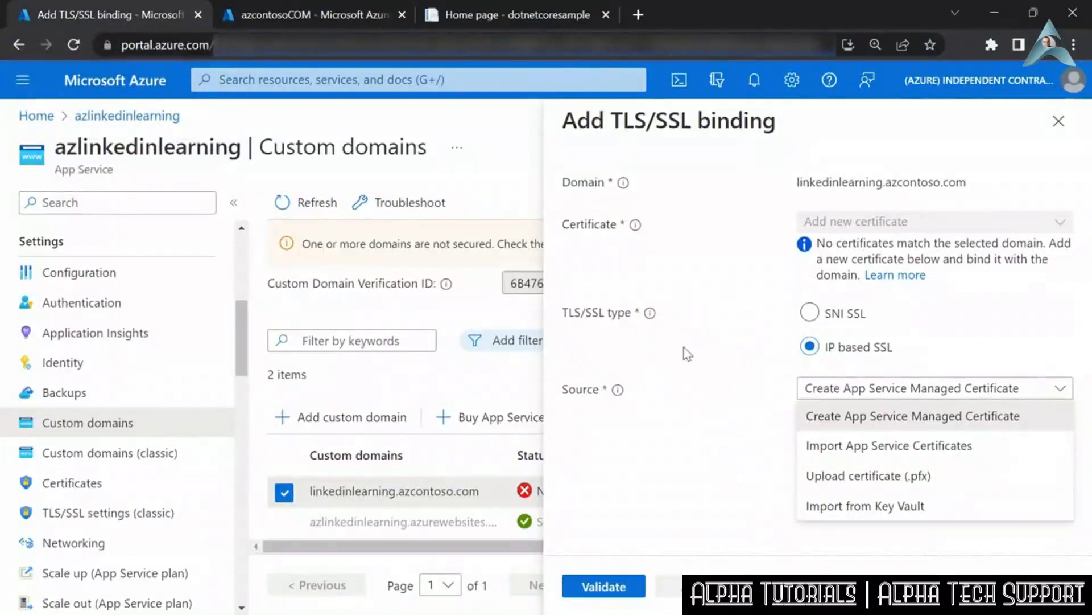
{"action": "left_click", "coordinate": [917, 447]}
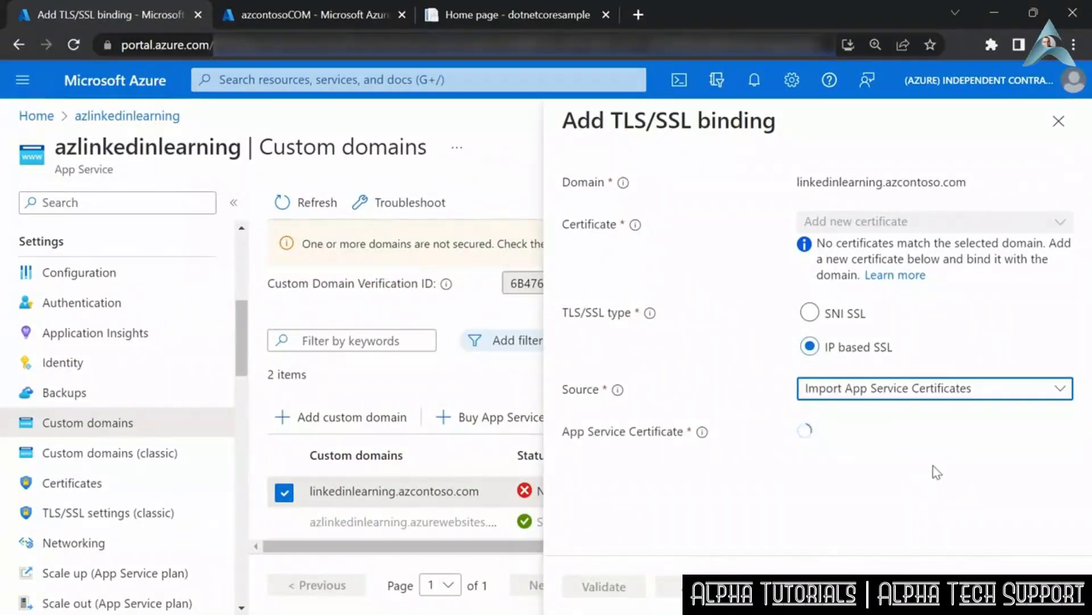
{"action": "left_click", "coordinate": [1058, 430]}
{"action": "left_click", "coordinate": [839, 495]}
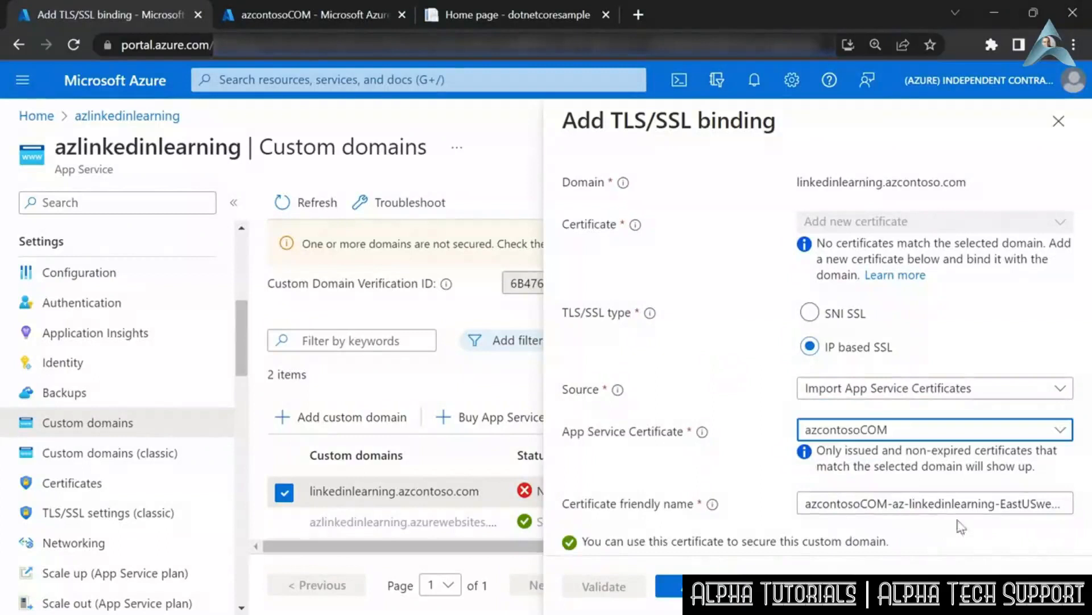
{"action": "left_click", "coordinate": [676, 587]}
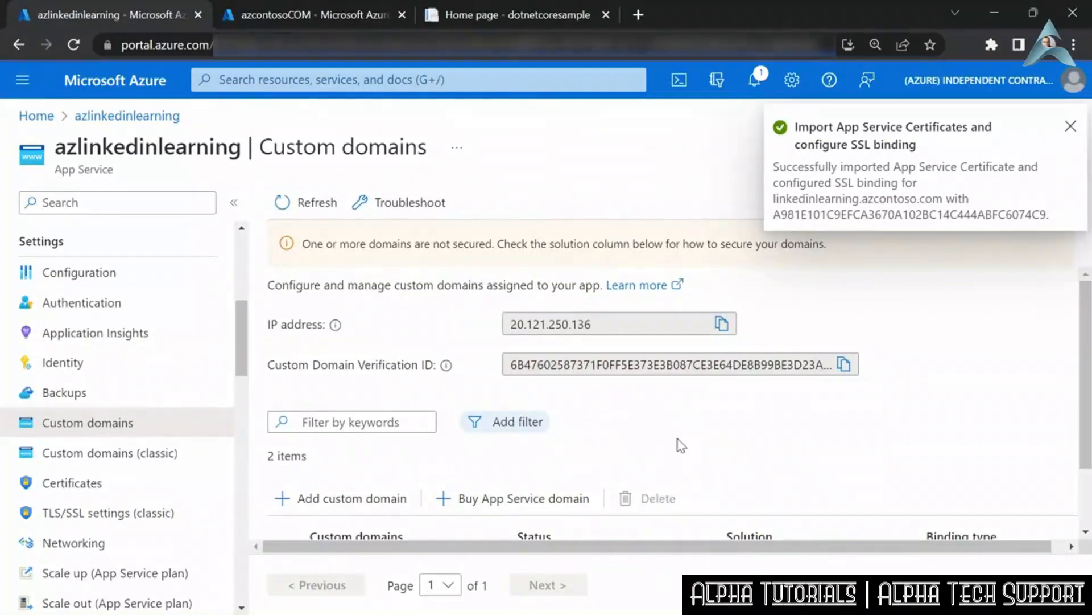
{"action": "scroll", "coordinate": [677, 441], "scroll_direction": "down", "scroll_amount": 2}
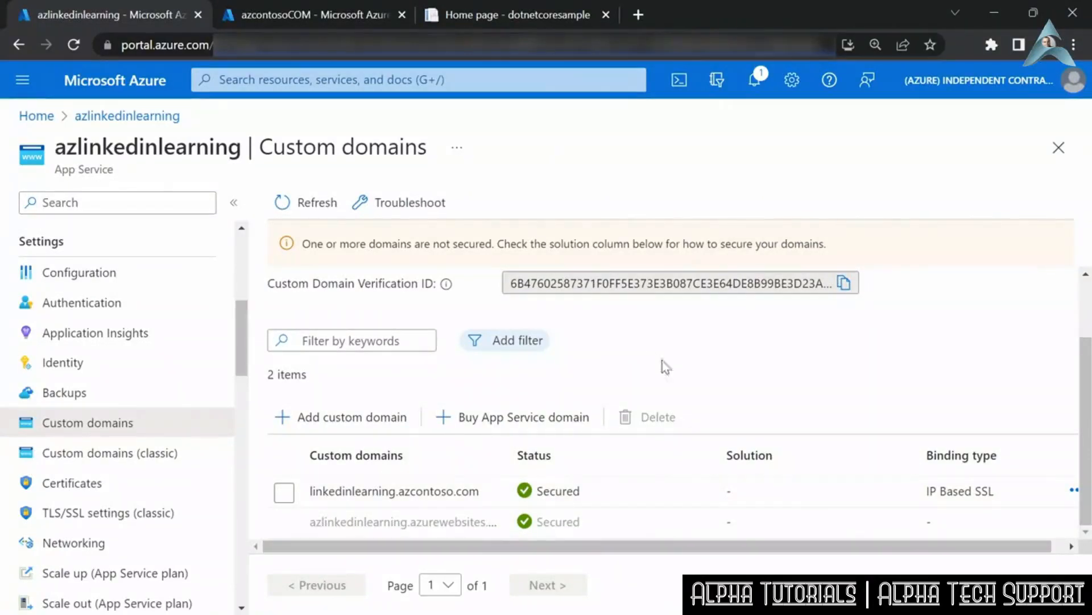
{"action": "left_click", "coordinate": [454, 16]}
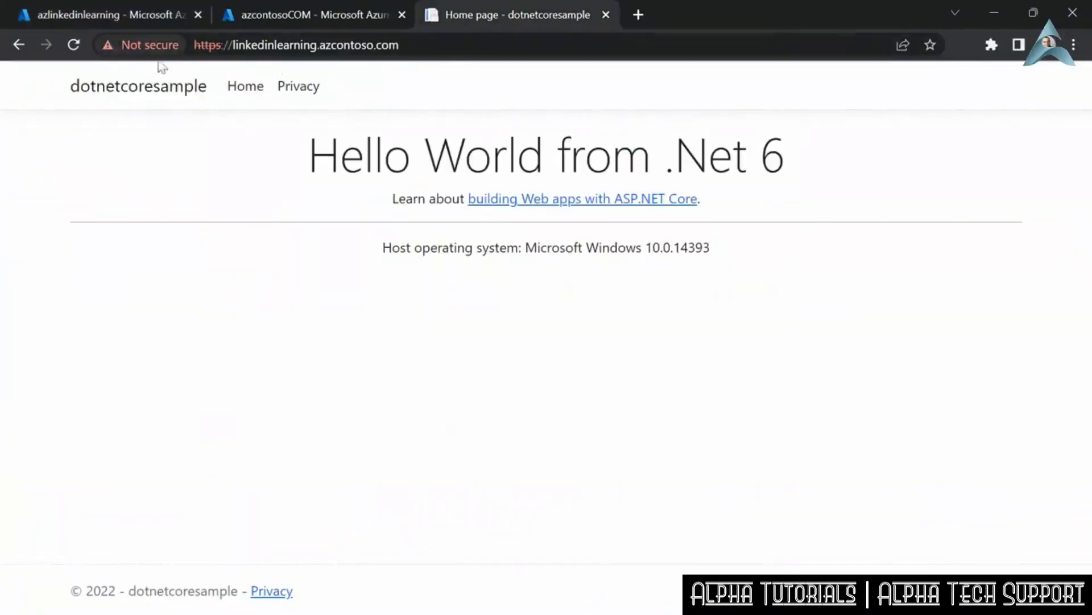
{"action": "left_click", "coordinate": [74, 48]}
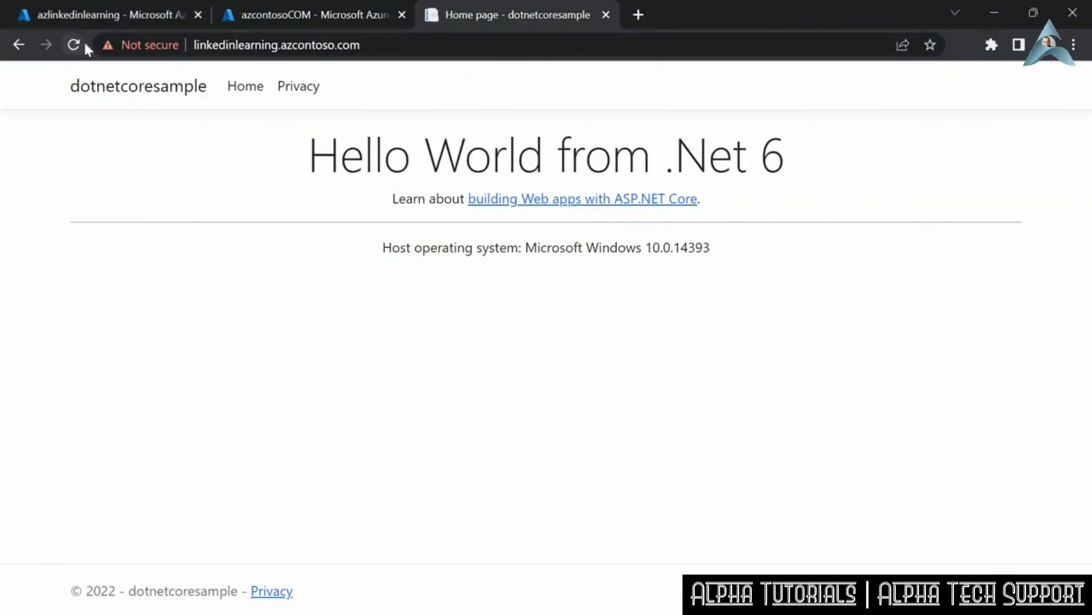
{"action": "left_click_drag", "start_coordinate": [409, 44], "coordinate": [192, 44]}
{"action": "key", "text": "ctrl+c"}
{"action": "middle_click", "coordinate": [467, 17]}
{"action": "left_click", "coordinate": [434, 14]}
{"action": "key", "text": "ctrl+v"}
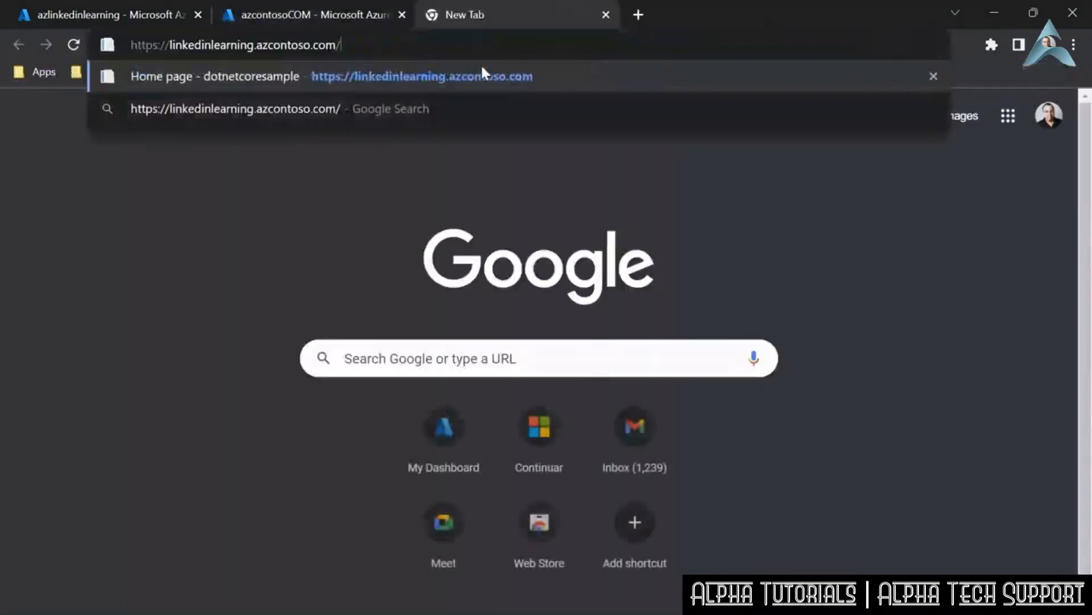
{"action": "left_click", "coordinate": [482, 69]}
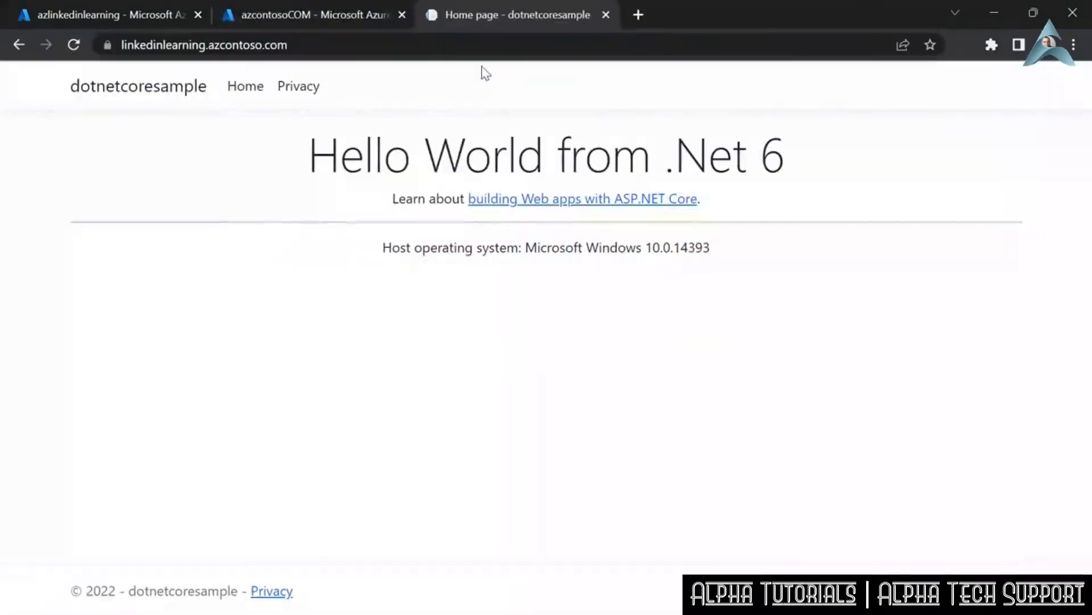
- Inspect the site's connection security and the general and detailed information of its certificate, and close the certificate viewer
{"action": "left_click", "coordinate": [108, 45]}
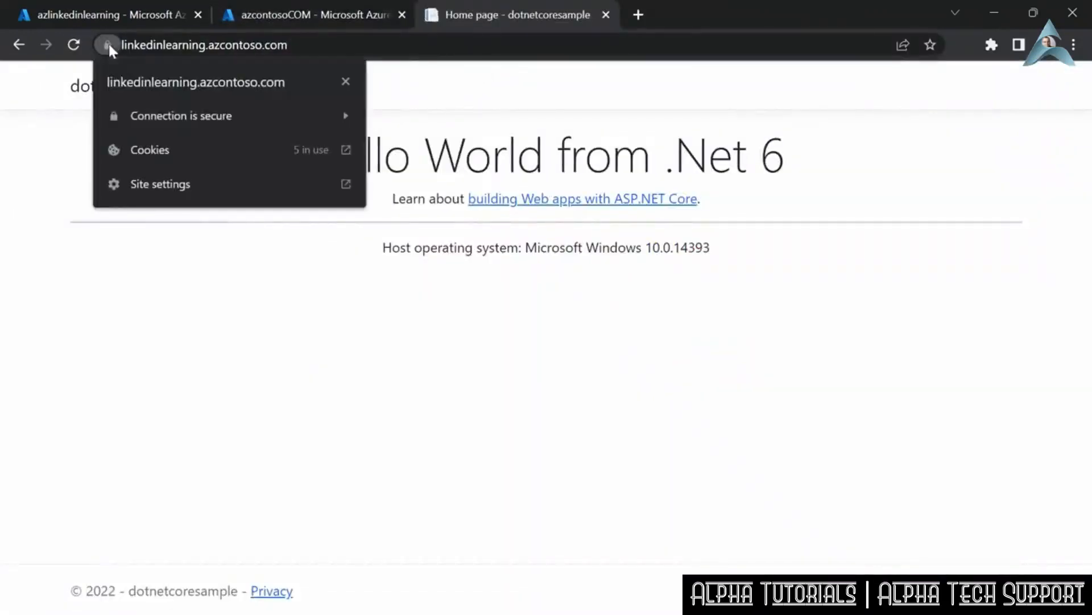
{"action": "left_click", "coordinate": [257, 113]}
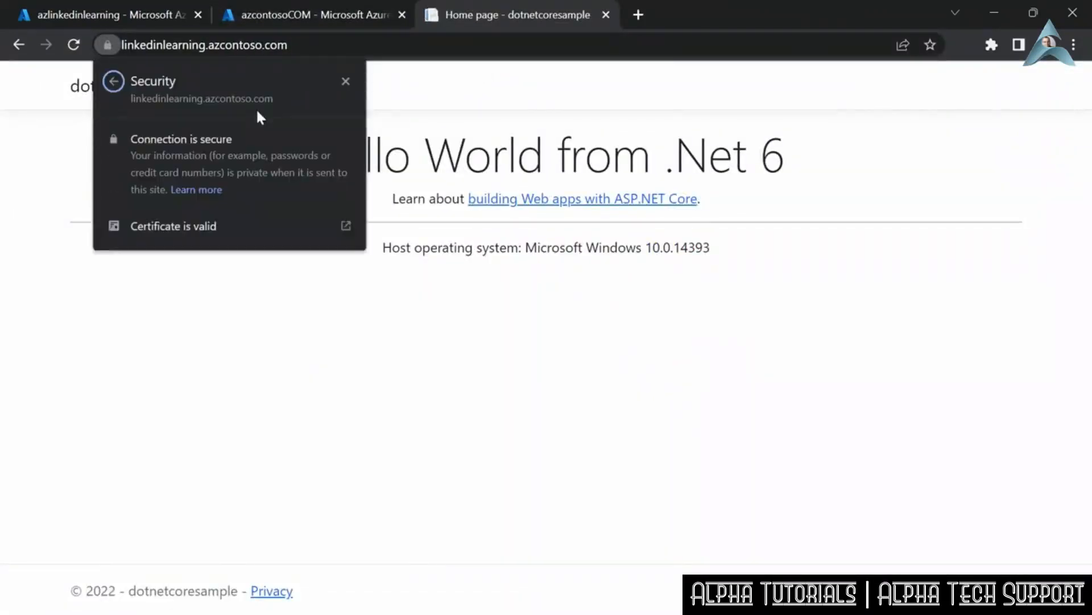
{"action": "left_click", "coordinate": [208, 226]}
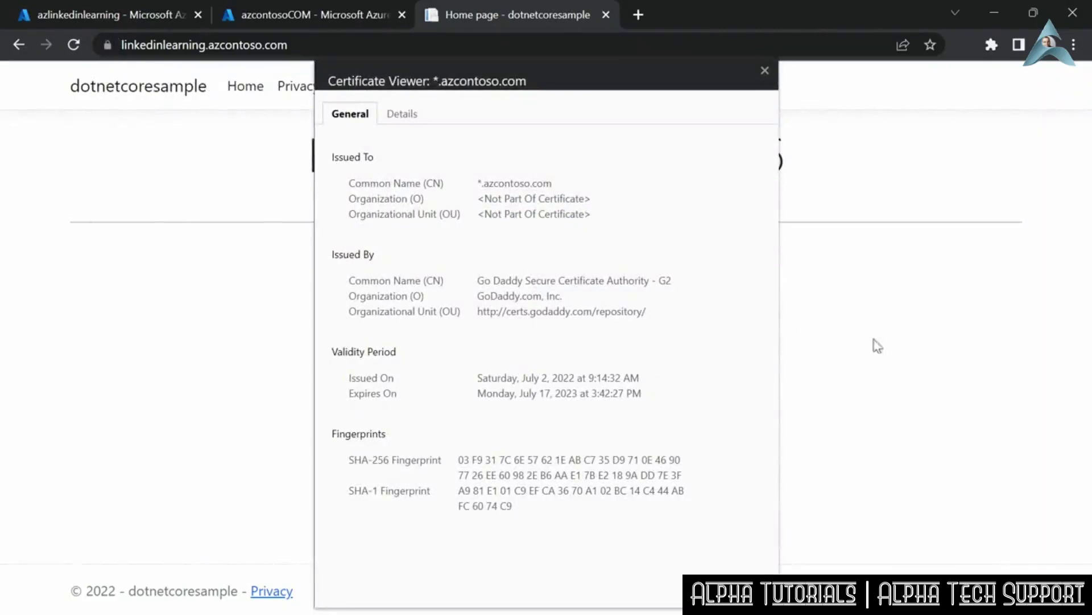
{"action": "left_click", "coordinate": [382, 113]}
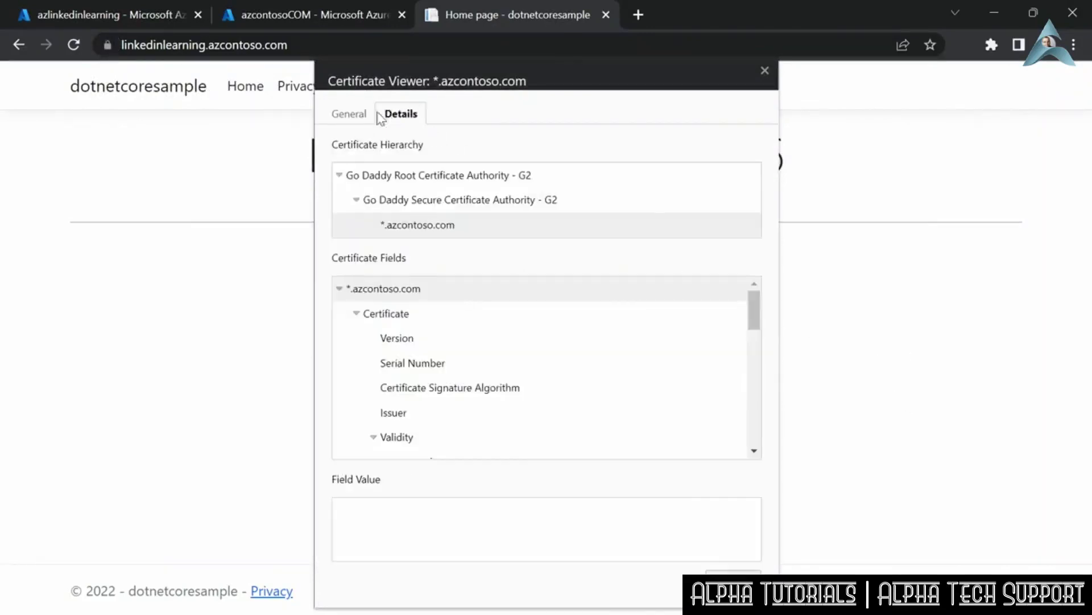
{"action": "left_click", "coordinate": [349, 113]}
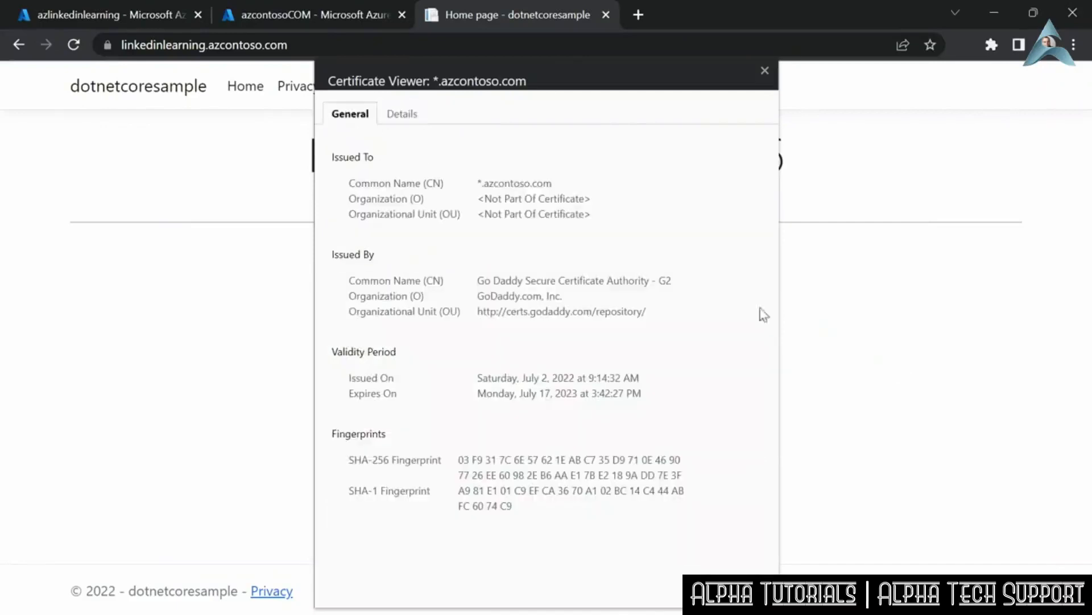
{"action": "key", "text": "Escape"}
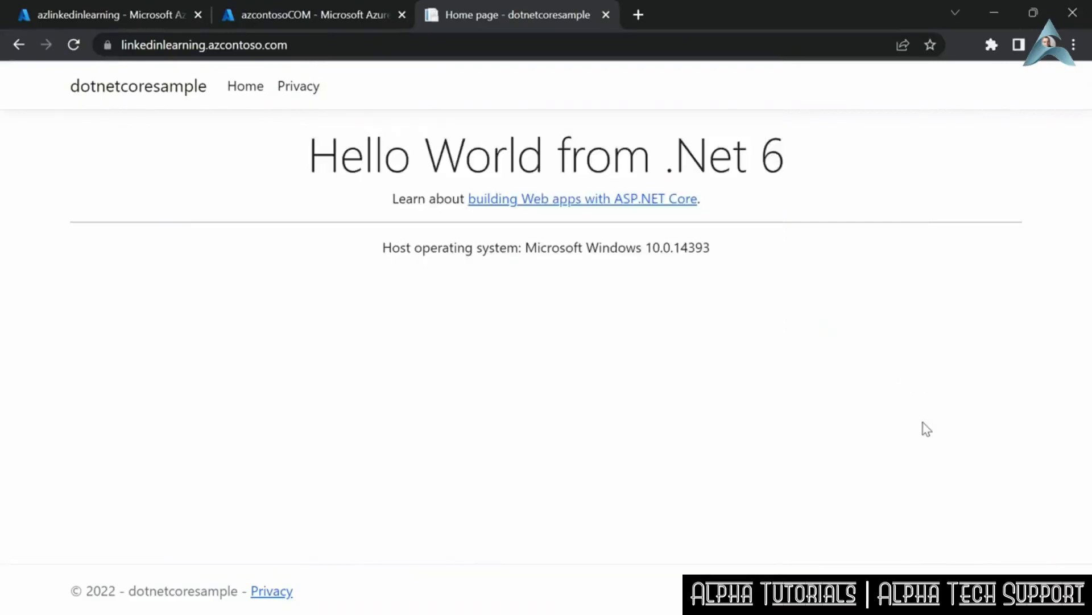